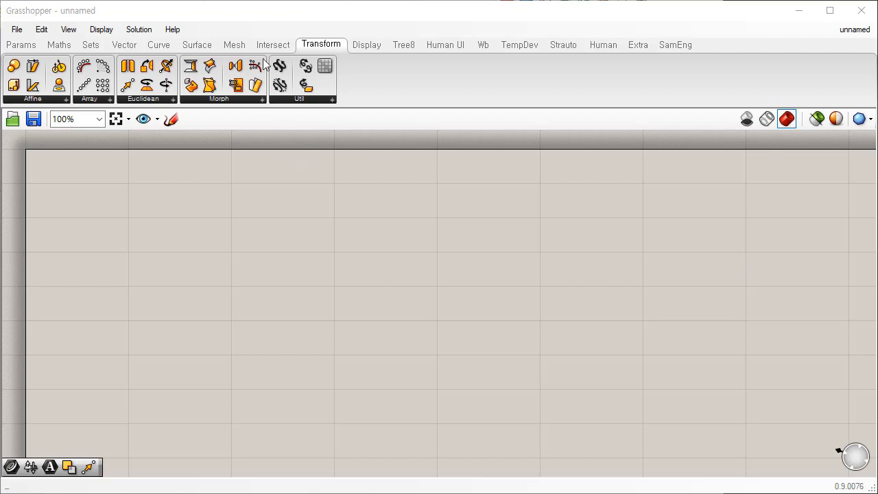
Add a Plane Surface component to the empty canvas.
left_click(194, 48)
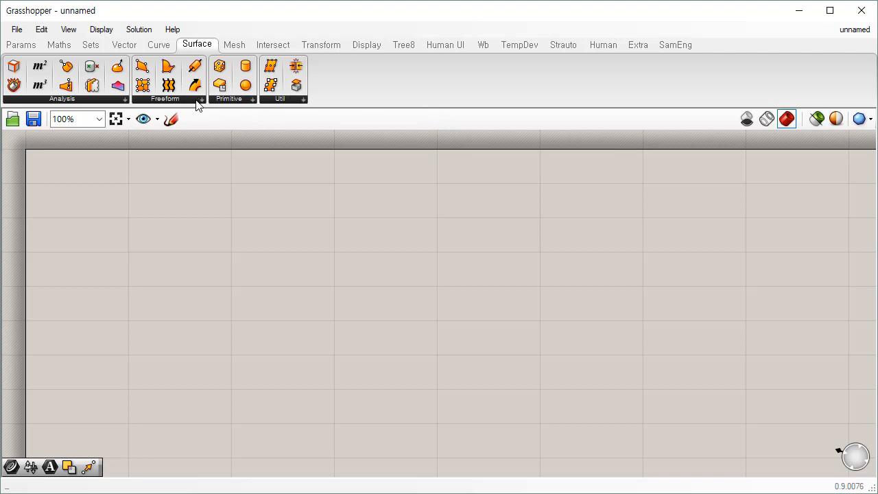
left_click(236, 100)
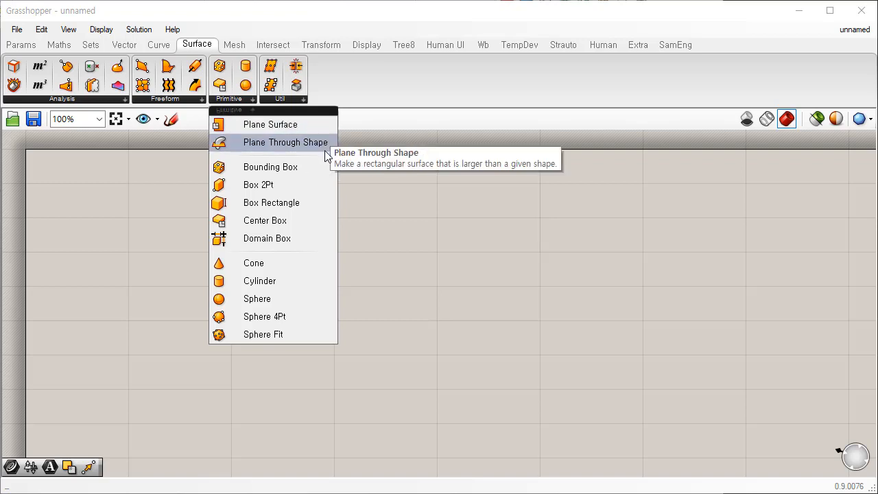
left_click_drag(311, 124, 205, 227)
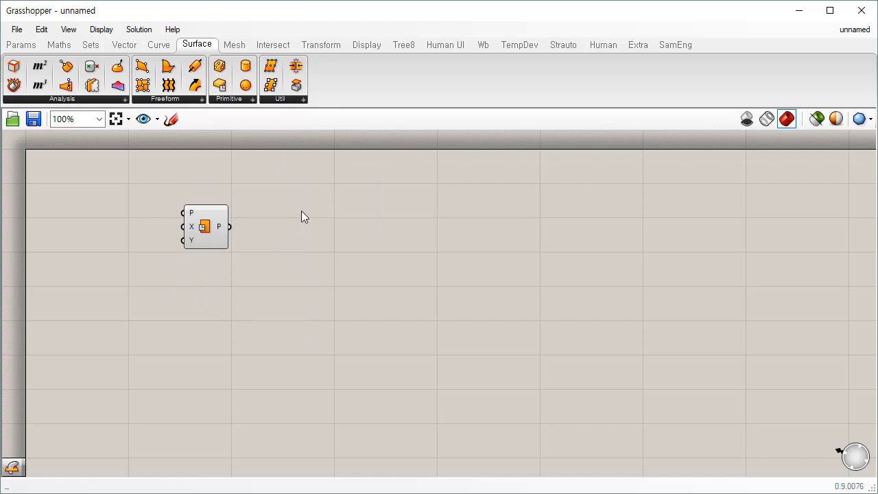
scroll(175, 213, "up", 3)
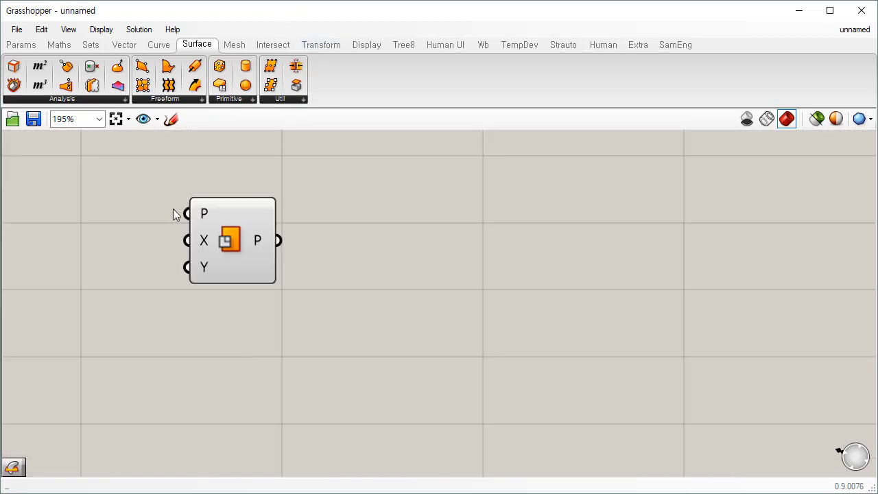
mouse_move(204, 214)
mouse_move(206, 244)
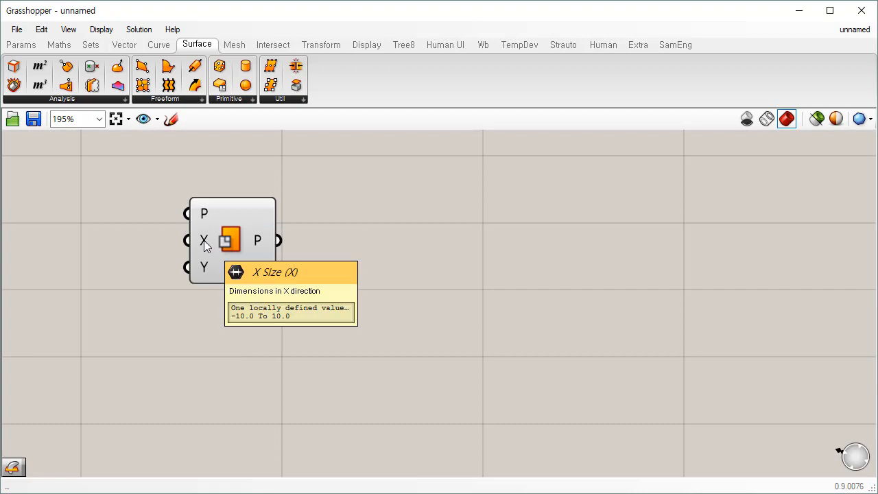
mouse_move(208, 273)
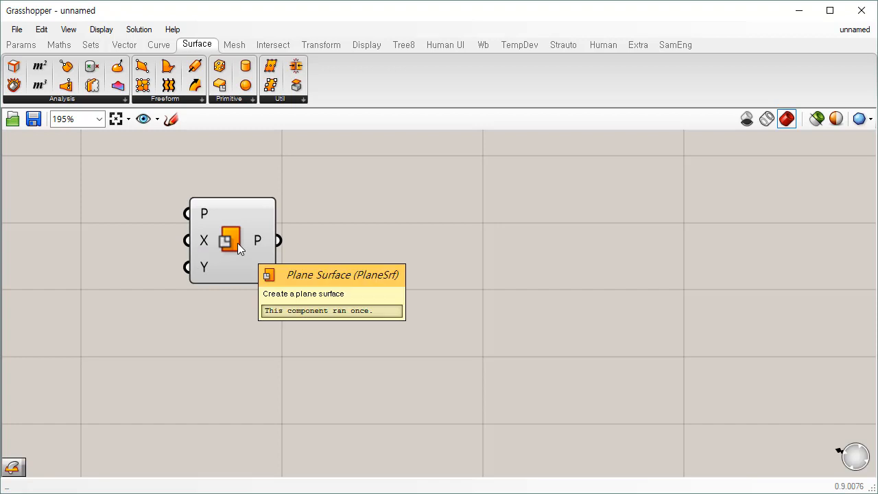
mouse_move(266, 240)
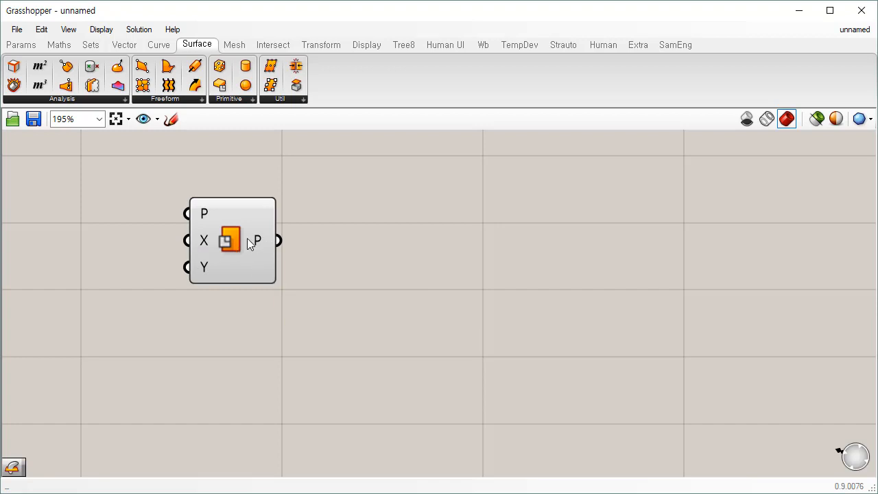
left_click_drag(247, 238, 235, 239)
left_click(400, 257)
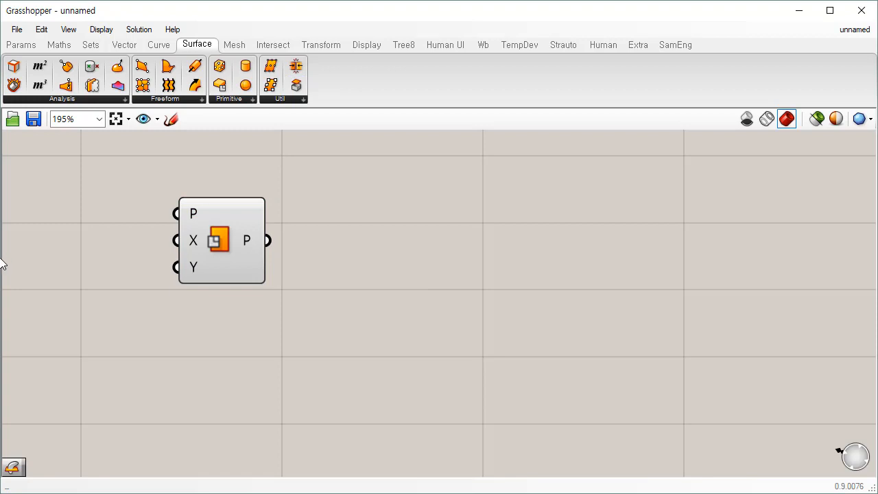
Narrow the Grasshopper window to uncover the Rhino viewport, and frame the plane surface preview there in Artistic display mode.
left_click_drag(4, 254, 281, 302)
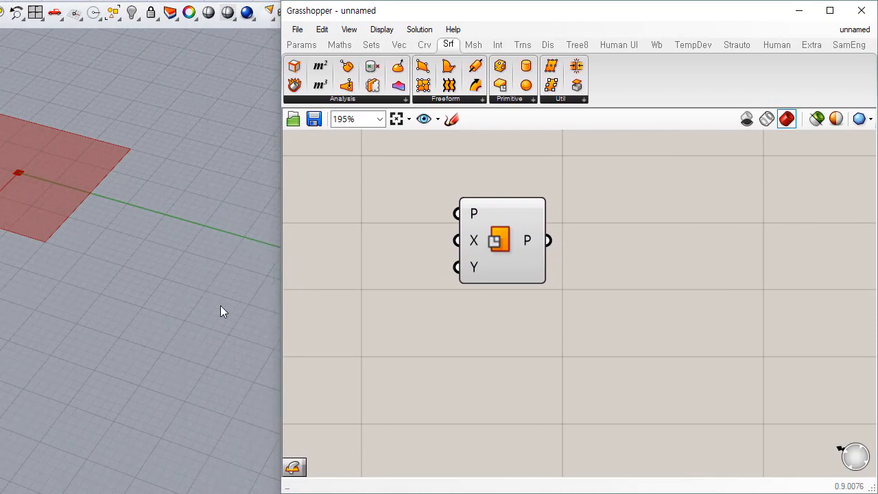
right_click_drag(51, 315, 143, 348, "shift")
right_click_drag(23, 385, 184, 368)
left_click(501, 245)
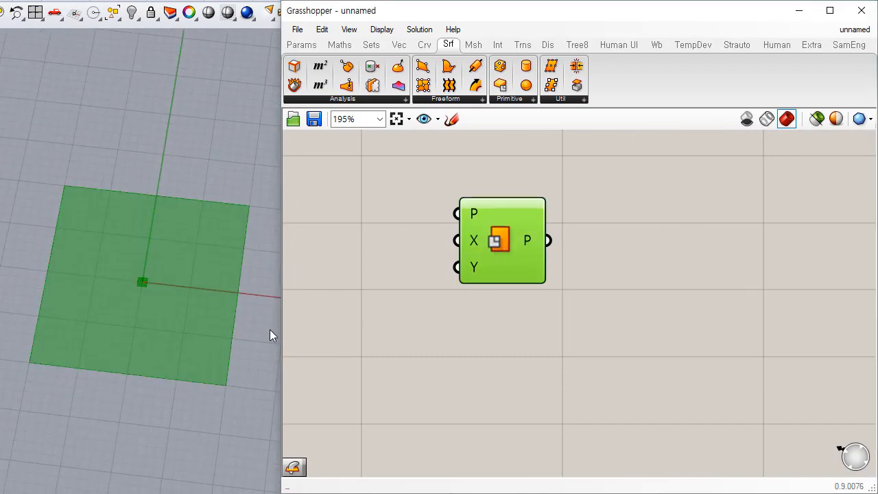
left_click(445, 337)
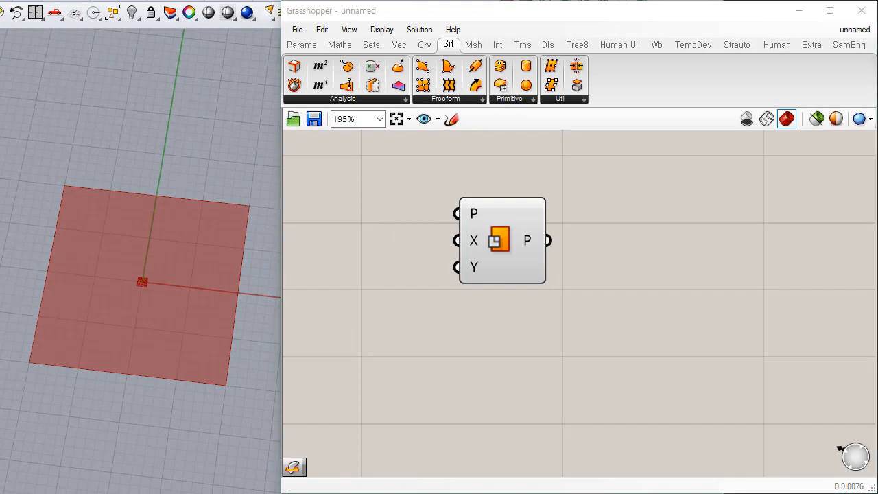
key("ctrl+alt+a")
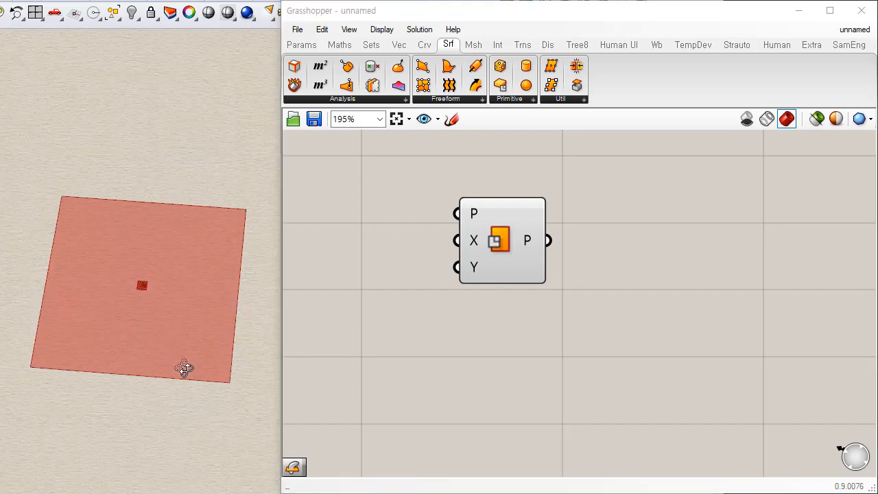
Add a Construct Domain component before the Plane Surface component, spacing the two apart.
left_click_drag(498, 247, 595, 242)
left_click(425, 212)
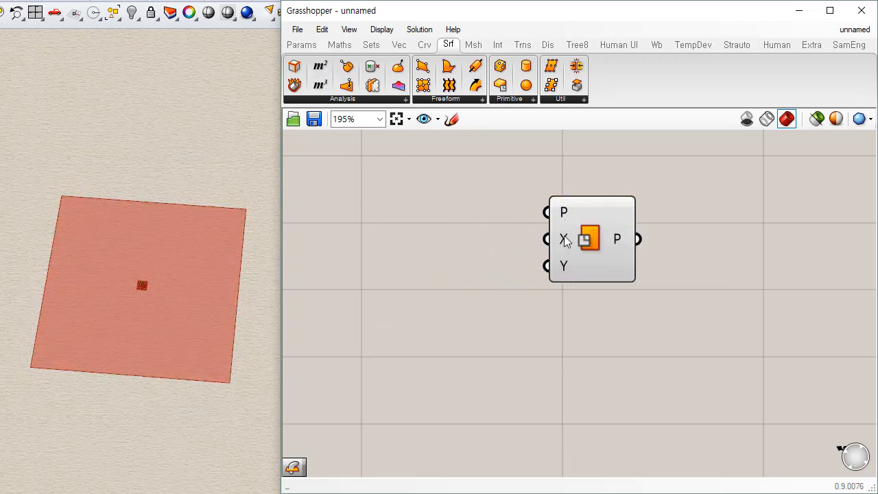
mouse_move(564, 272)
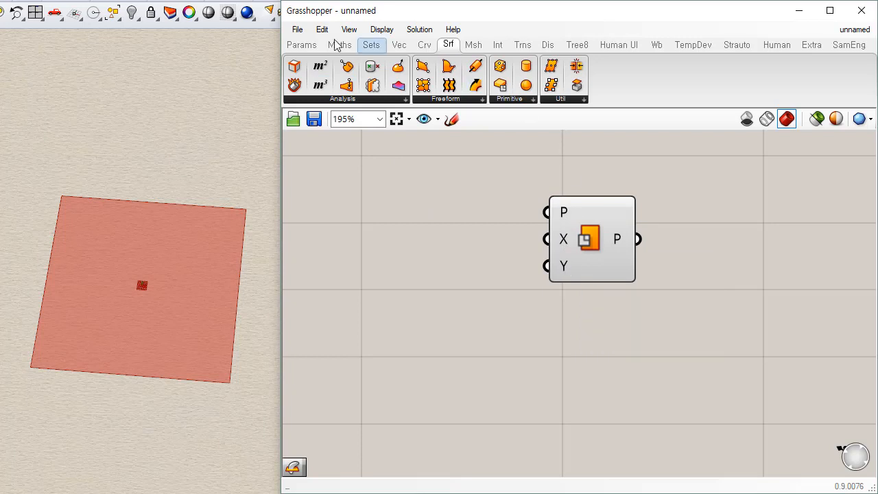
left_click(300, 48)
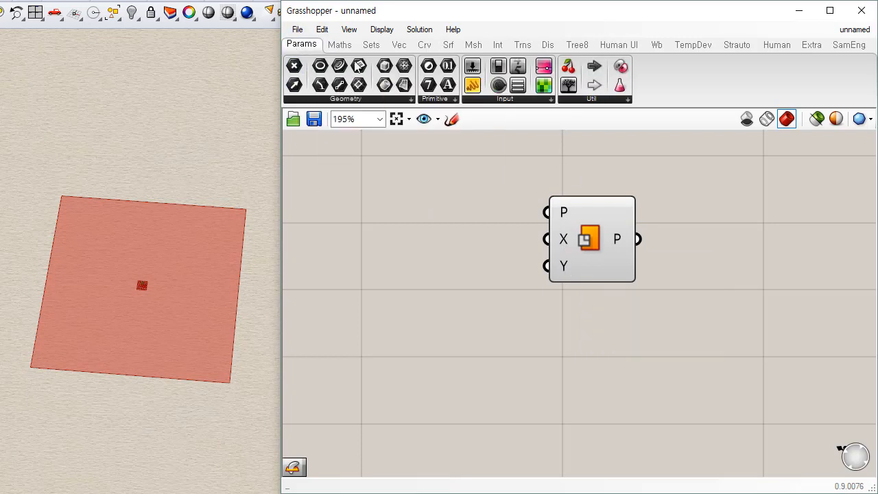
left_click(338, 46)
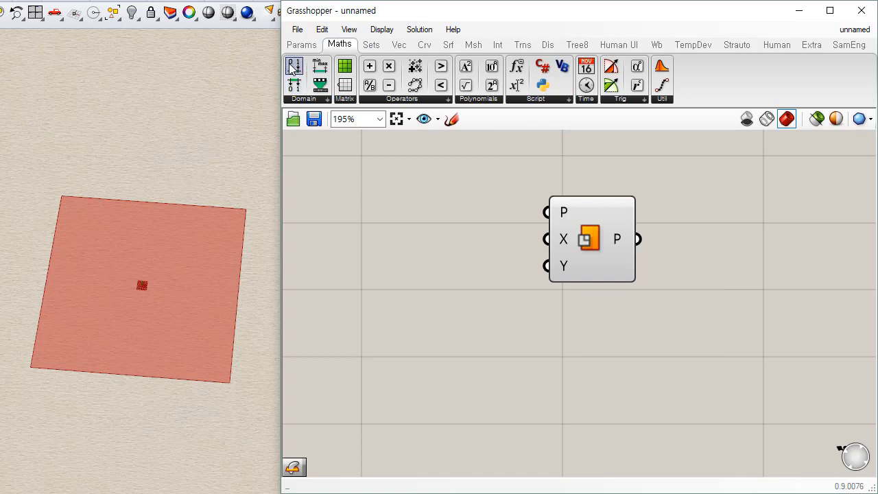
left_click_drag(293, 67, 461, 244)
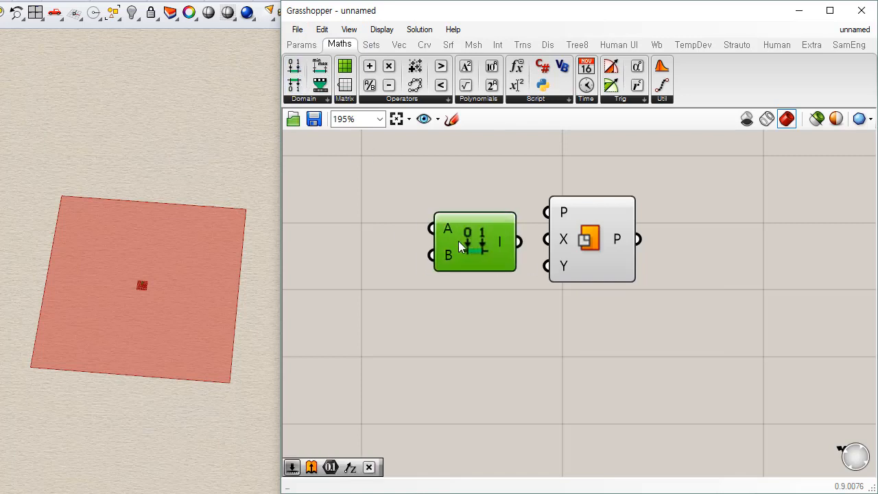
left_click_drag(603, 251, 686, 251)
left_click_drag(497, 240, 539, 238)
Create a number slider ranging from -10 to 10 with one decimal, set it to -10.0 and connect it to the domain's A input.
left_click(357, 199)
double_click(357, 199)
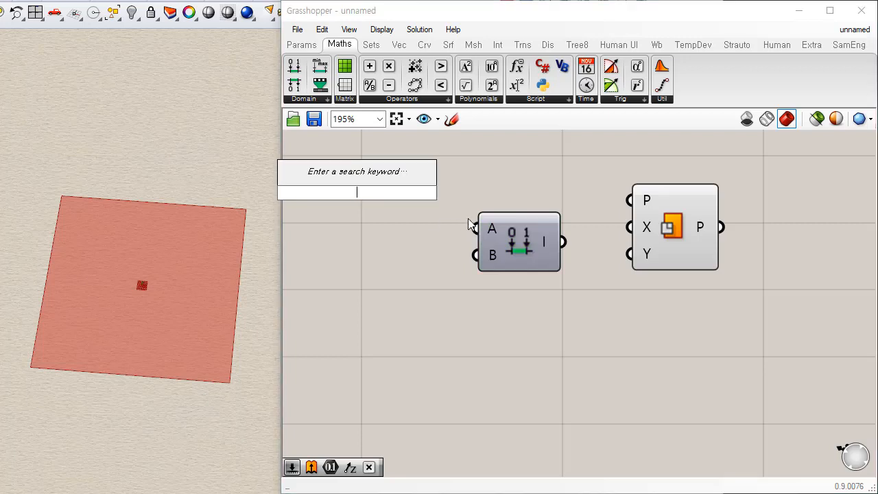
type("-10")
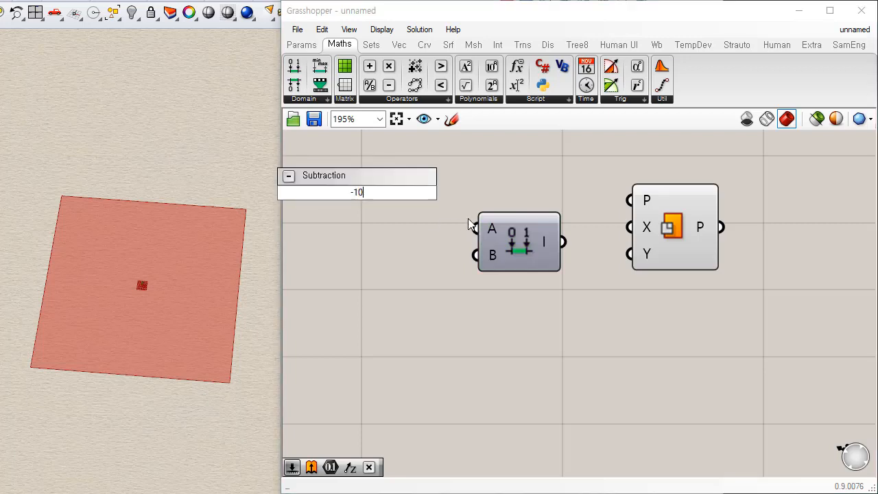
type("<")
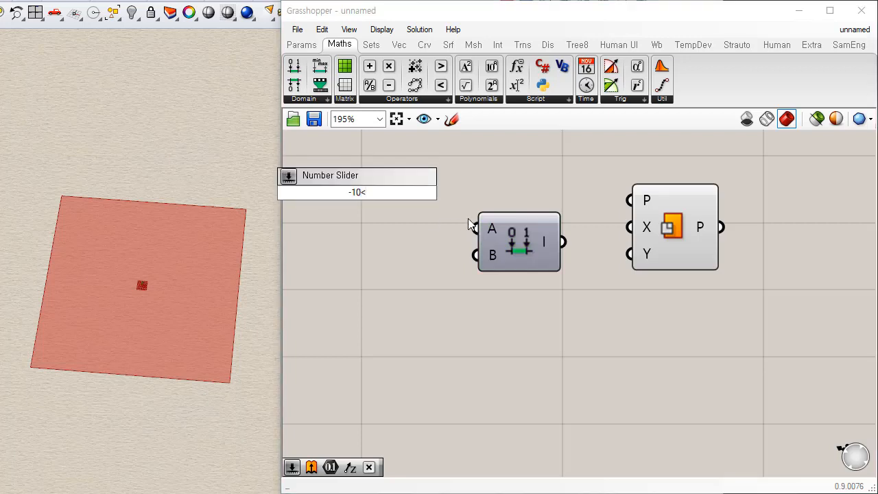
type("0.0<10")
key("Return")
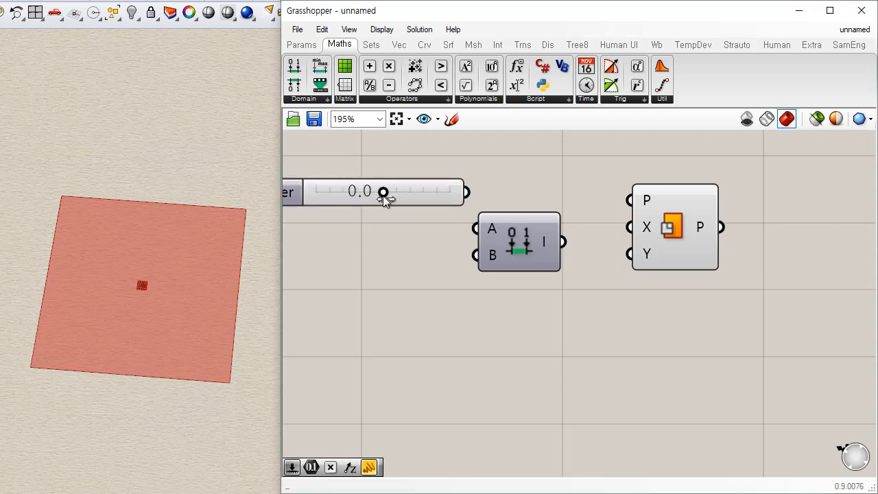
left_click_drag(384, 194, 302, 194)
left_click_drag(417, 198, 401, 231)
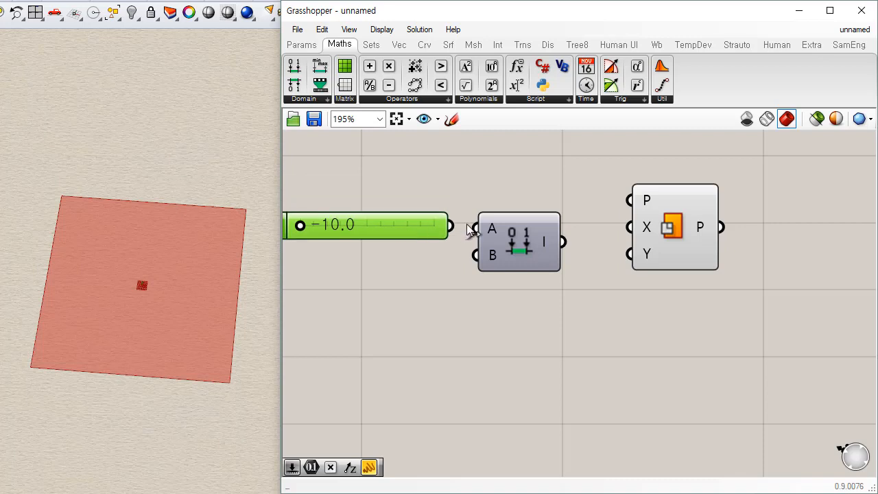
left_click_drag(467, 224, 449, 229)
Duplicate the domain start slider, set the copy to 10.0 and connect it to the domain's B input.
left_click_drag(443, 229, 409, 290)
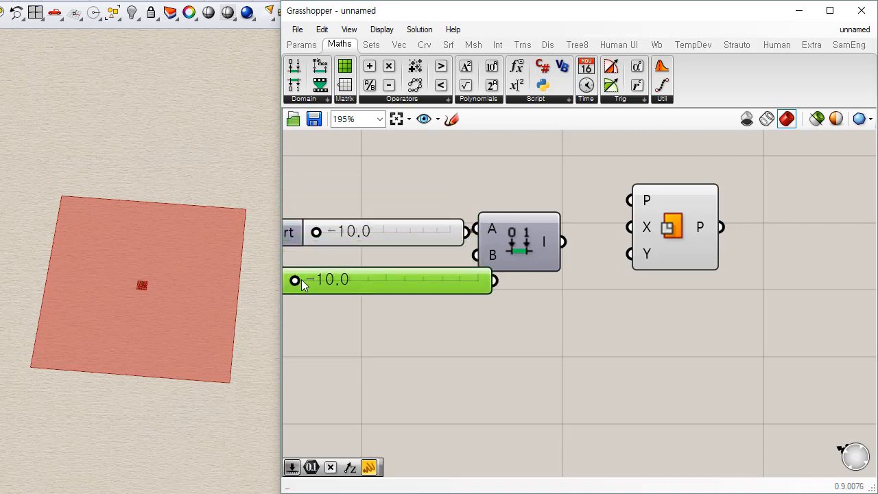
left_click_drag(300, 280, 485, 294)
left_click_drag(422, 276, 379, 273)
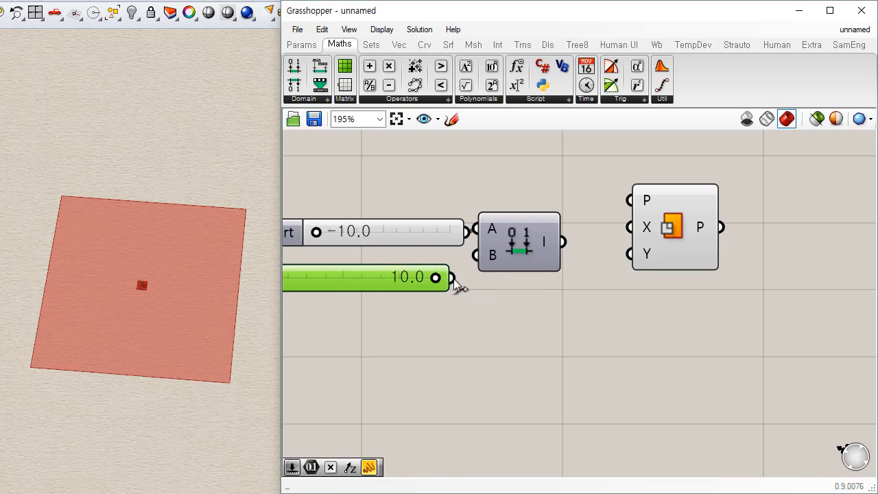
left_click_drag(451, 277, 523, 257)
Connect the domain to the Plane Surface's X input, and set the domain start to -5.2 and the end to 4.9.
left_click_drag(577, 245, 631, 227)
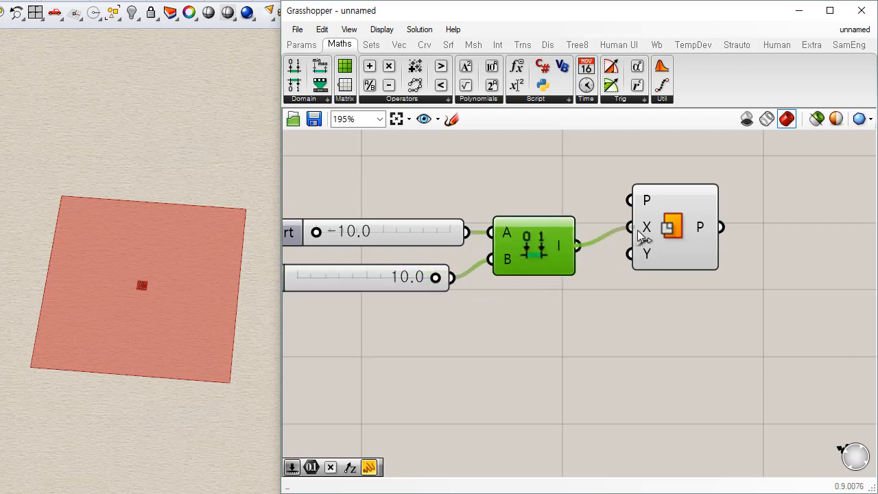
left_click_drag(378, 284, 393, 266)
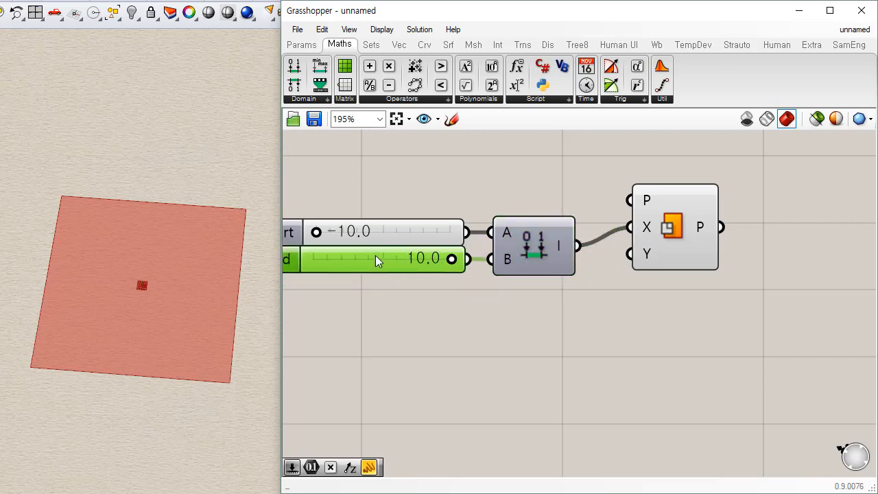
left_click_drag(318, 232, 344, 234)
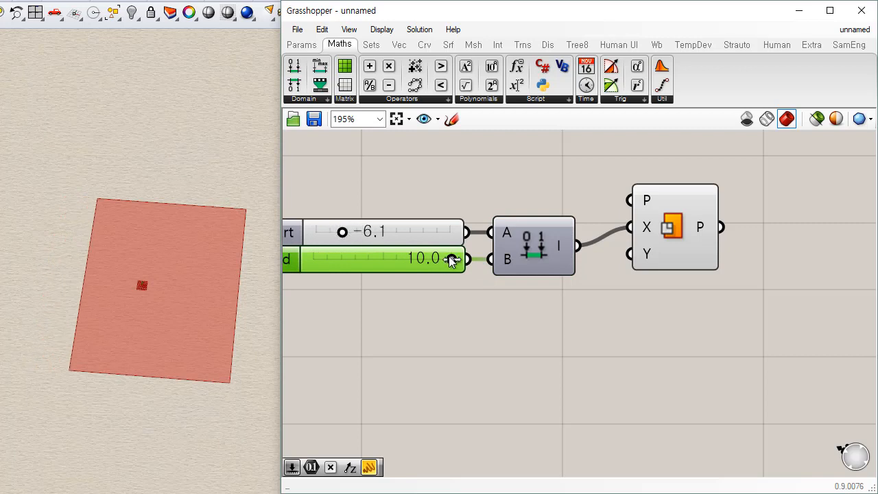
left_click_drag(451, 259, 416, 259)
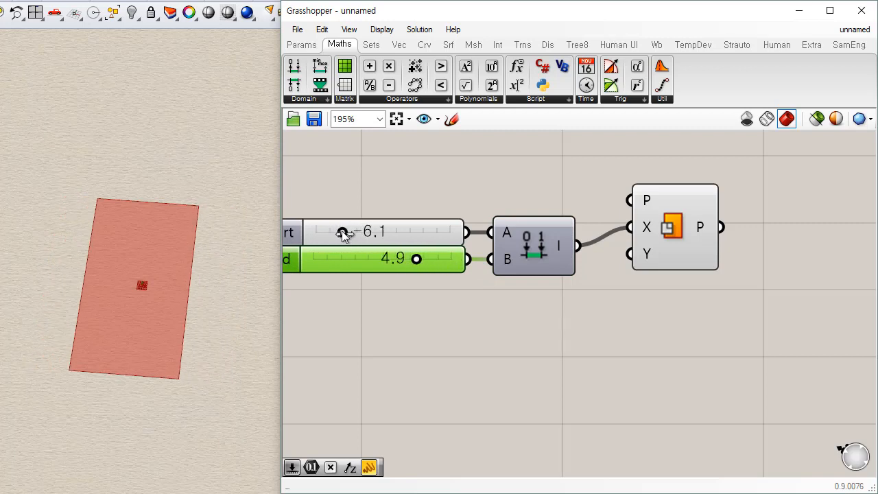
left_click_drag(343, 234, 349, 234)
Duplicate the domain with its two sliders for the Plane Surface's Y input, setting its start to -6.2 and its end to 7.2.
left_click_drag(539, 309, 402, 215)
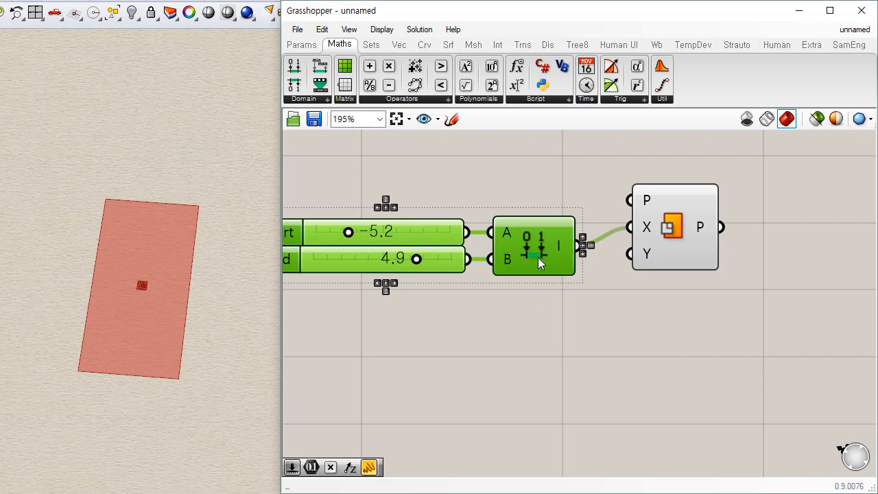
left_click_drag(537, 258, 631, 254, "alt")
left_click(679, 284)
left_click_drag(675, 236, 704, 271)
left_click(483, 321)
left_click_drag(421, 328, 437, 328)
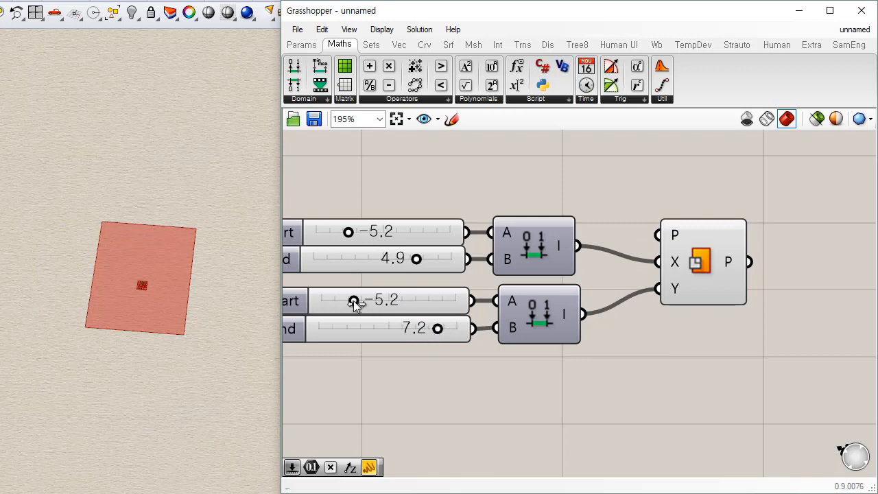
mouse_move(353, 304)
left_mouse_down()
mouse_move(337, 300)
mouse_move(359, 301)
mouse_move(348, 303)
left_mouse_up()
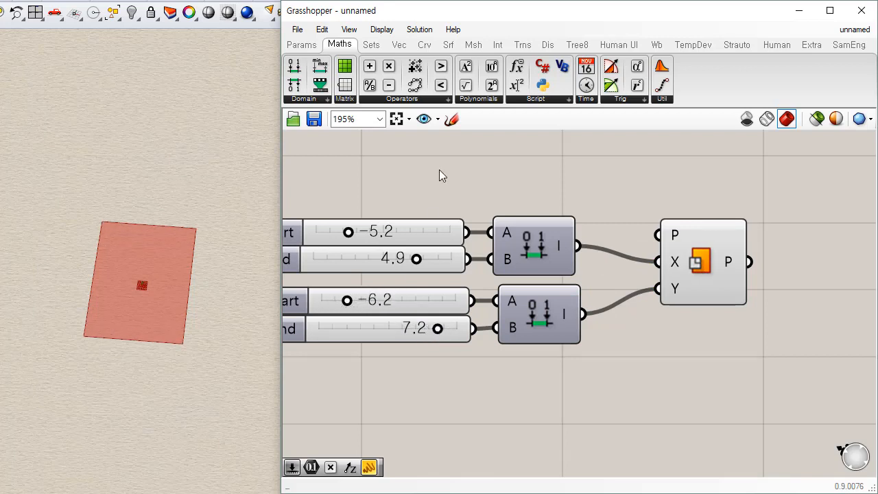
Rearrange the canvas so both domains with their sliders are in view and the Plane Surface sits higher beside them.
left_click_drag(701, 262, 681, 265)
left_click_drag(686, 176, 652, 372)
left_click(803, 407)
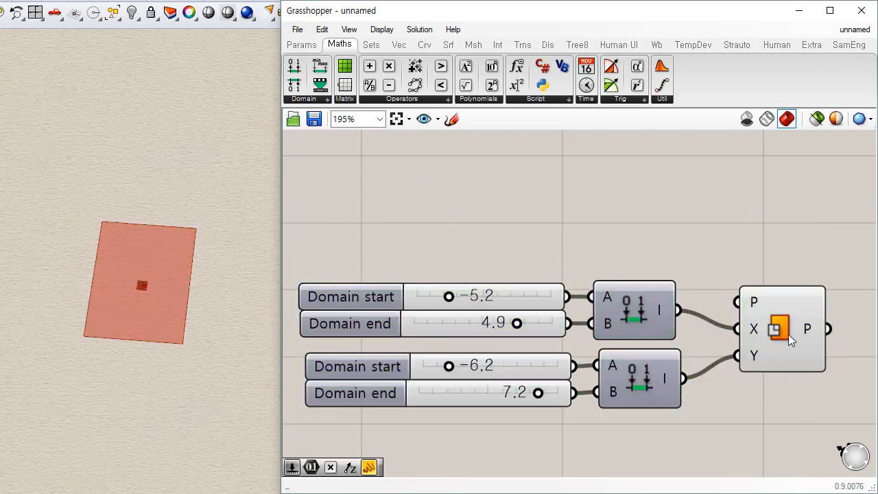
left_click_drag(790, 337, 804, 290)
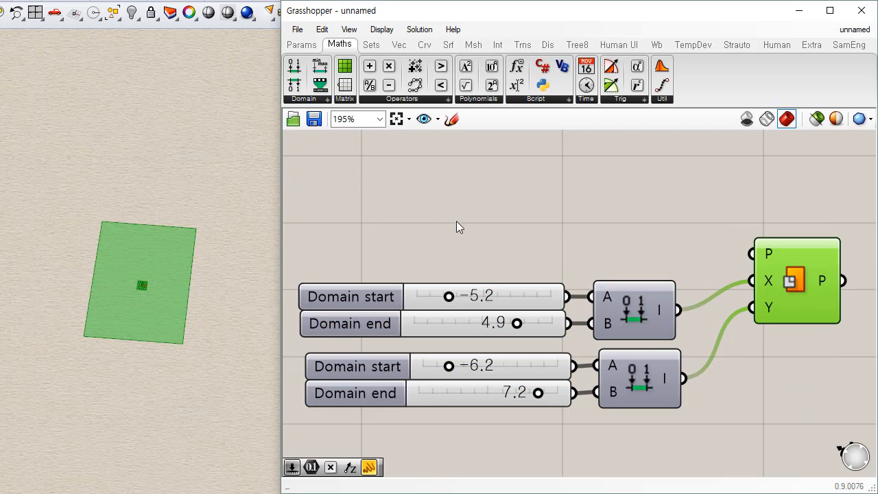
Add XY Plane and Rotate Plane components above the domains and connect the XY Plane output to Rotate Plane's P input.
left_click(367, 44)
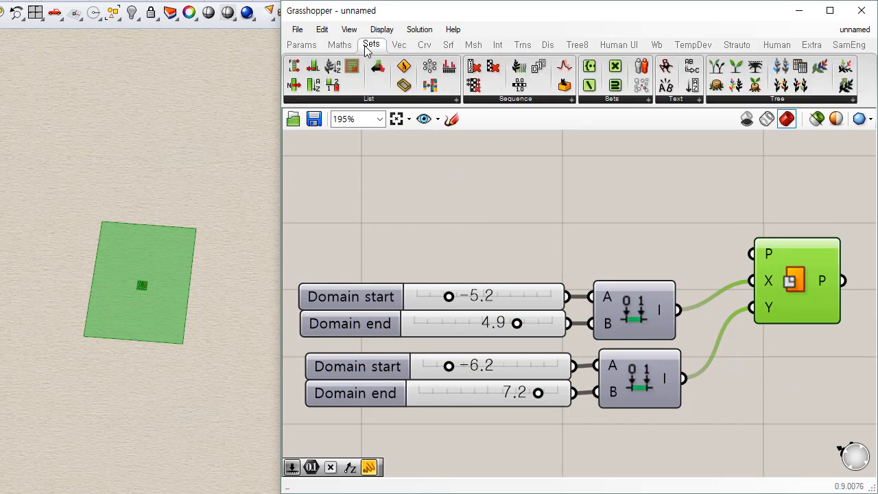
left_click(399, 45)
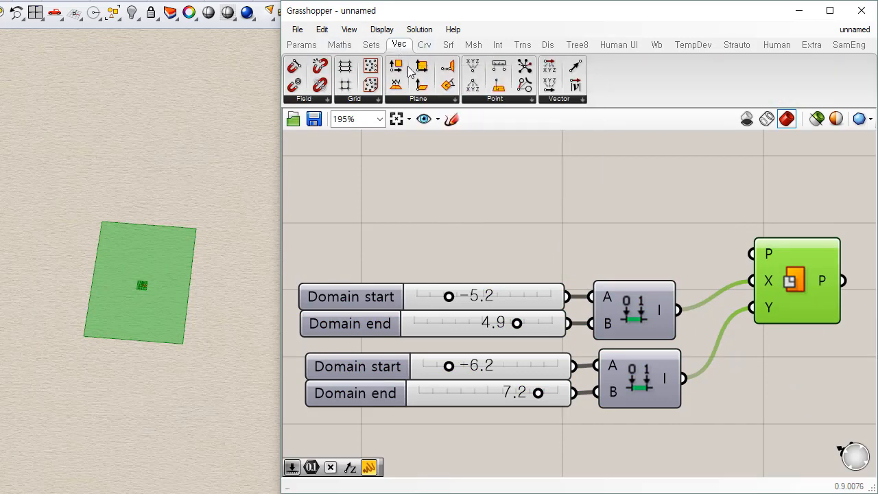
left_click_drag(397, 88, 467, 213)
left_click_drag(447, 85, 608, 225)
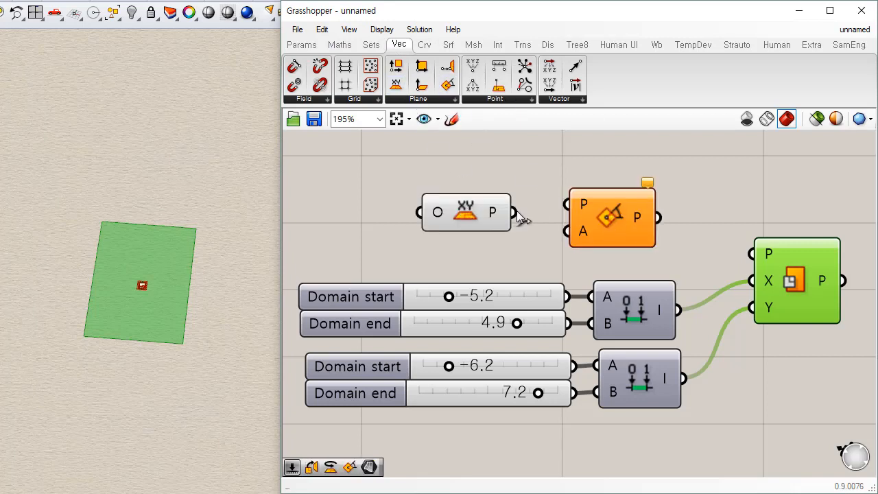
left_click_drag(514, 213, 550, 210)
left_click_drag(480, 213, 496, 203)
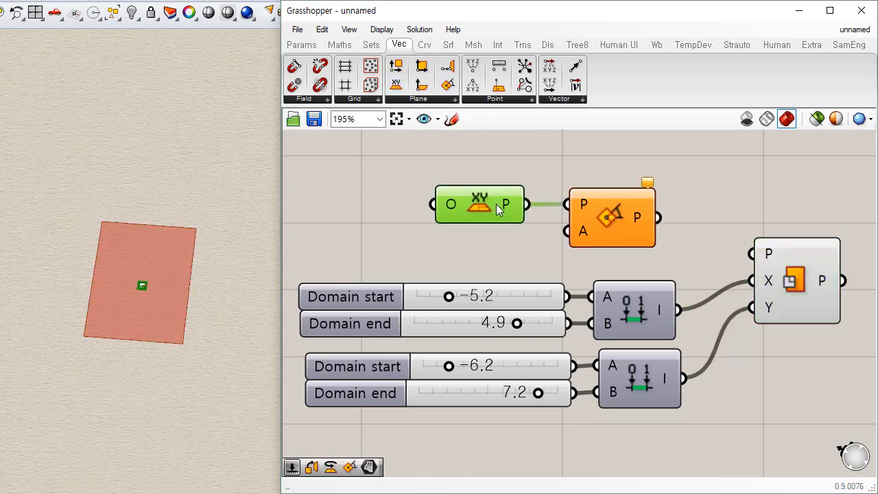
Add a number slider for Rotate Plane's angle input and connect the rotated plane to the Plane Surface's P input.
left_click(302, 44)
left_click_drag(472, 84, 460, 257)
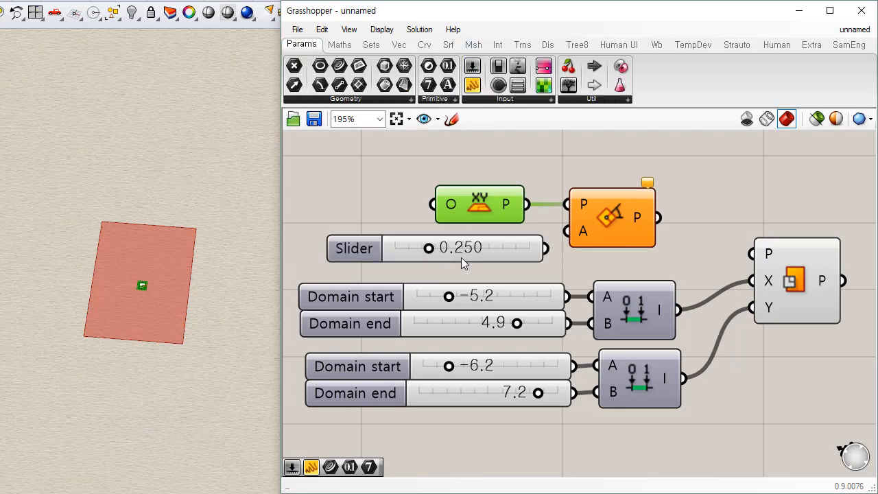
left_click_drag(546, 250, 568, 231)
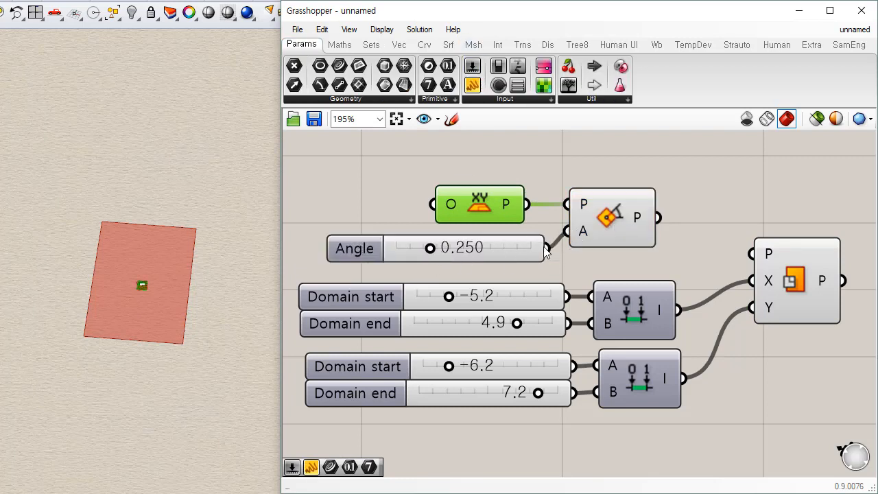
left_click_drag(658, 218, 754, 254)
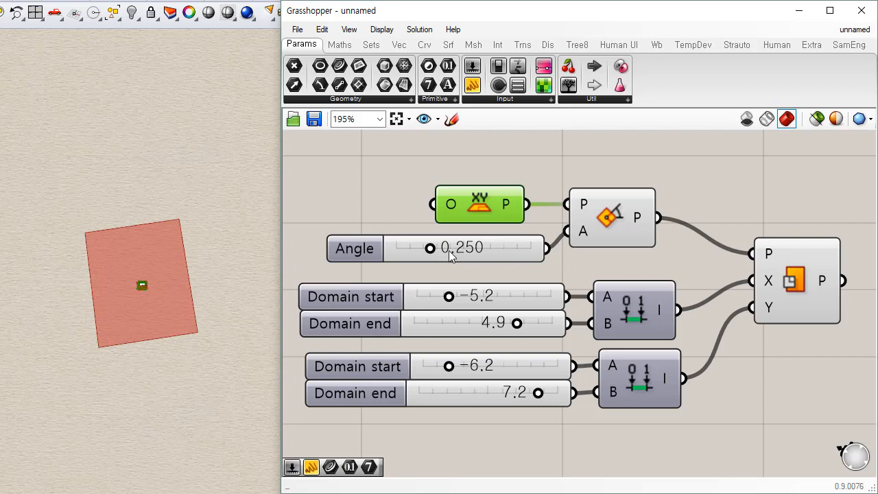
Set the Angle slider to 0.542 and shift the XY Plane, Angle slider and Rotate Plane together slightly toward the Plane Surface.
left_click_drag(430, 249, 469, 248)
left_click(526, 170)
left_click(799, 295)
right_click_drag(251, 355, 185, 367)
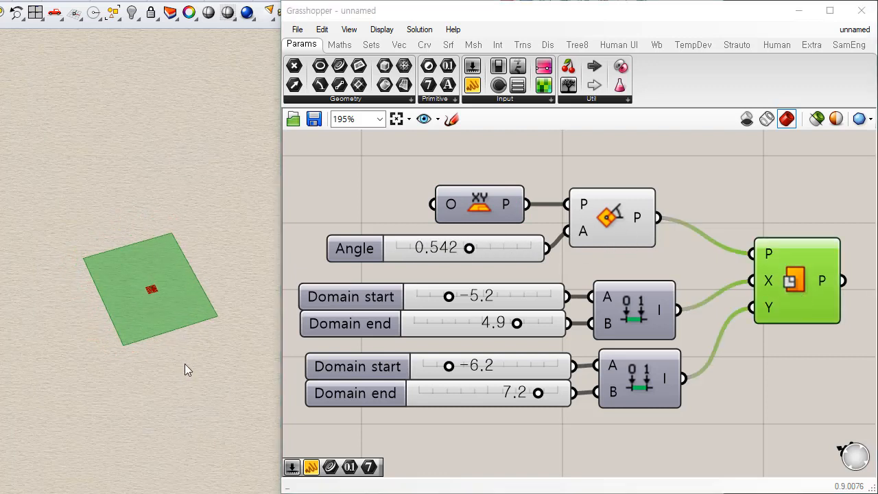
left_click(688, 272)
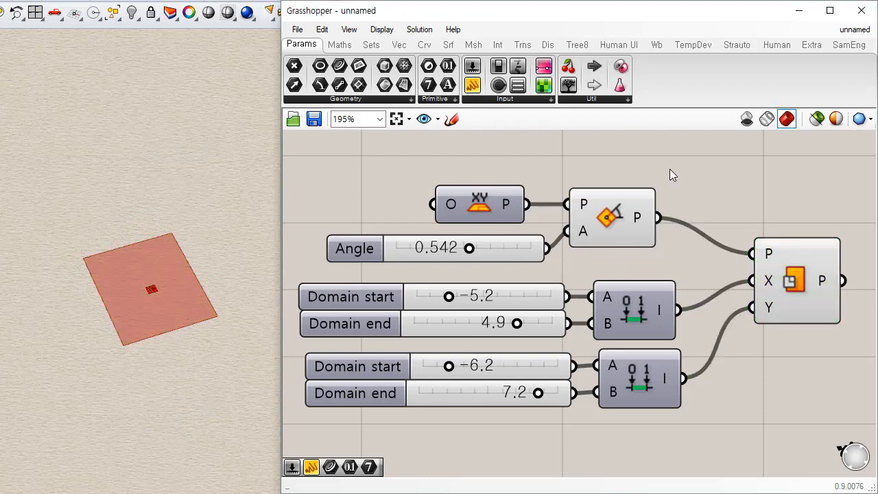
left_click_drag(669, 169, 457, 274)
left_click_drag(607, 227, 632, 232)
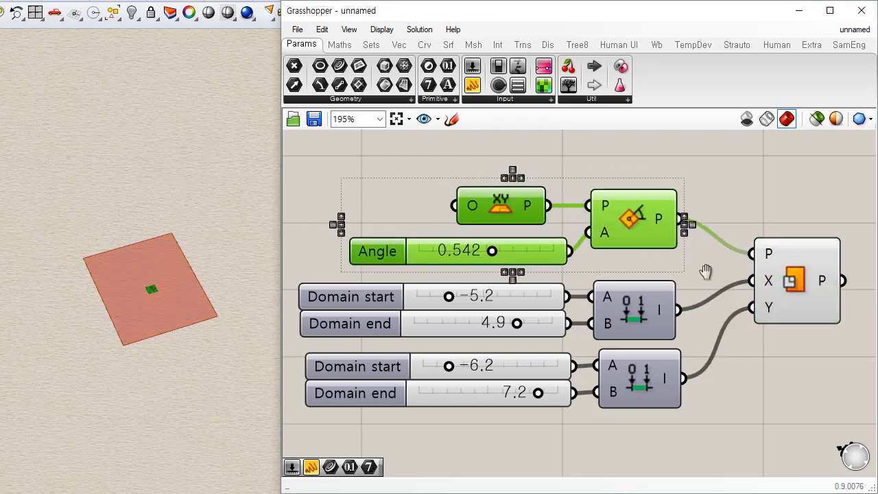
Add a Panel, connect it to the Plane Surface's output and place it directly beside the component.
scroll(635, 267, "down", 2)
right_click_drag(598, 248, 546, 270)
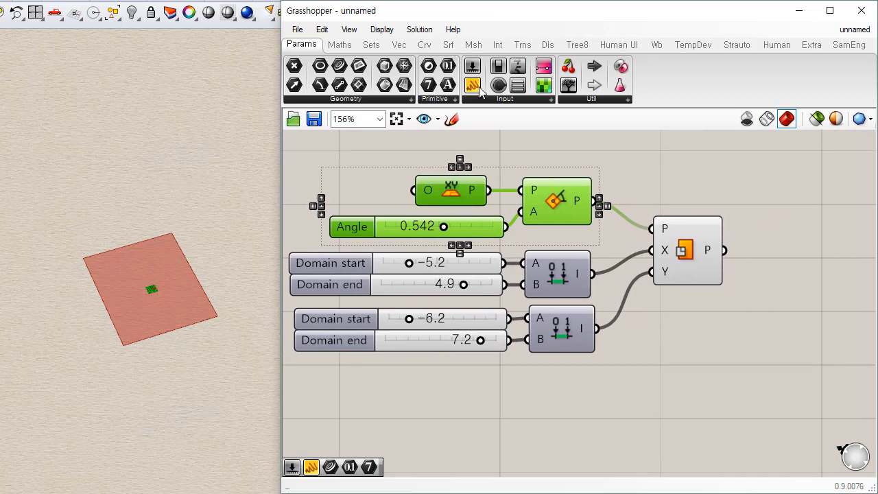
left_click_drag(776, 260, 776, 262)
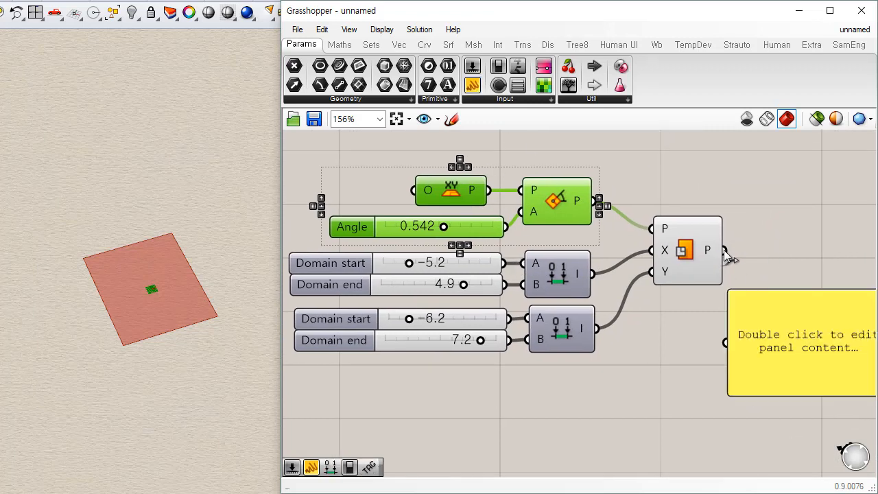
left_click_drag(724, 252, 724, 344)
right_click_drag(727, 388, 644, 384)
left_click_drag(705, 351, 745, 262)
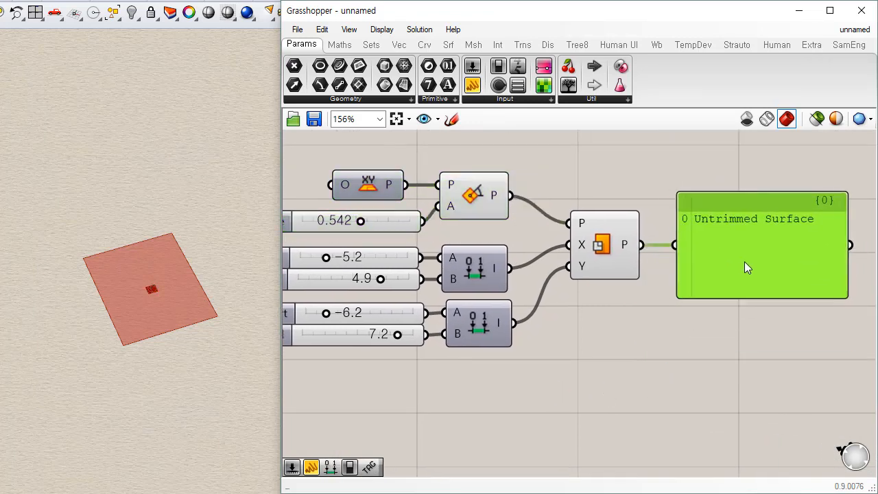
Change the panel's font to a larger, handwriting-style italic face.
right_click(745, 262)
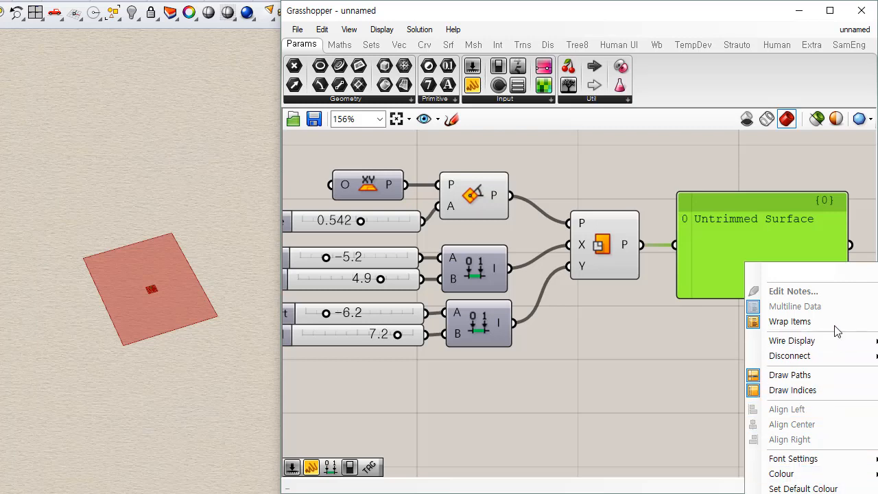
left_click(876, 458)
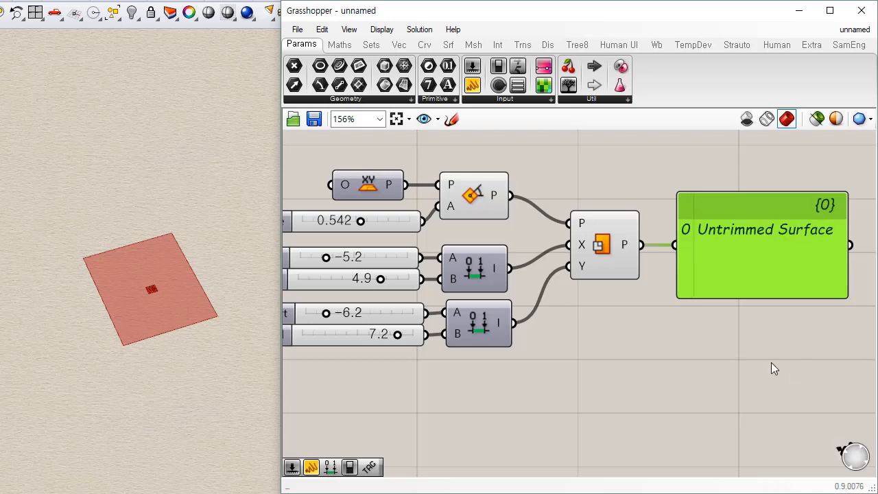
left_click(771, 362)
Resize the panel to be wider and shorter, and line it up with the Plane Surface's output.
right_click_drag(746, 294, 576, 290)
scroll(622, 282, "up", 2)
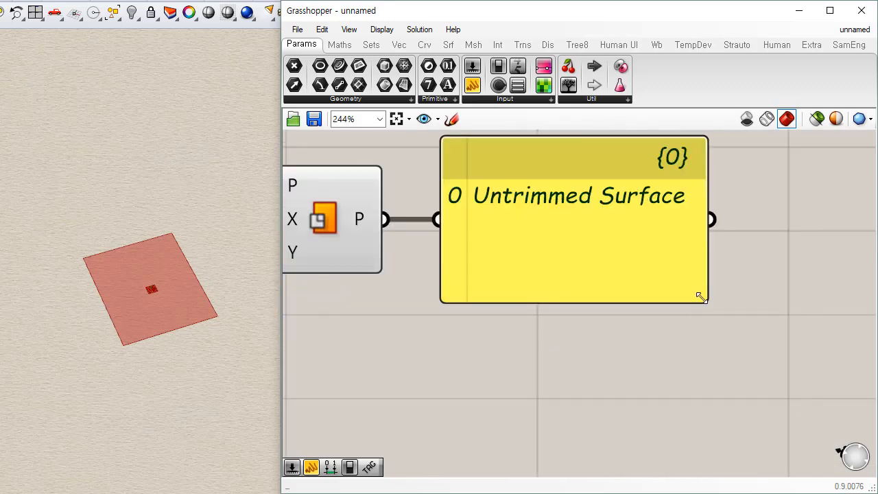
left_click_drag(700, 297, 751, 230)
left_click_drag(613, 214, 617, 245)
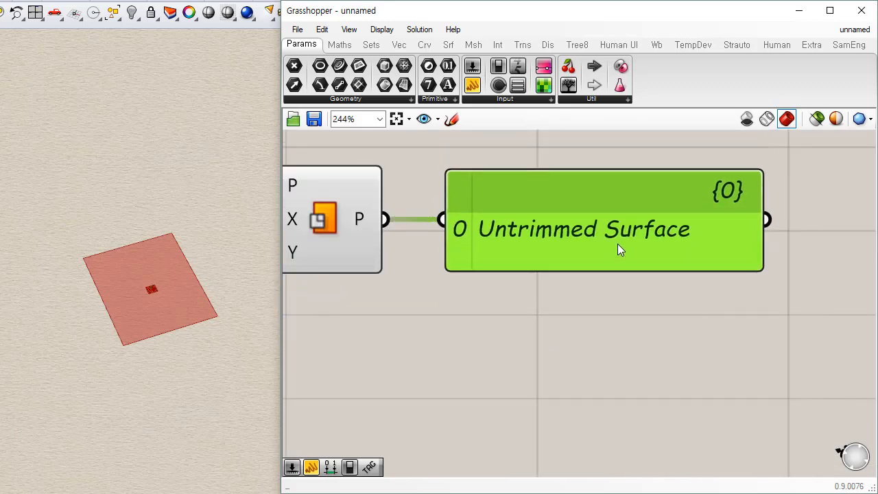
left_click(552, 309)
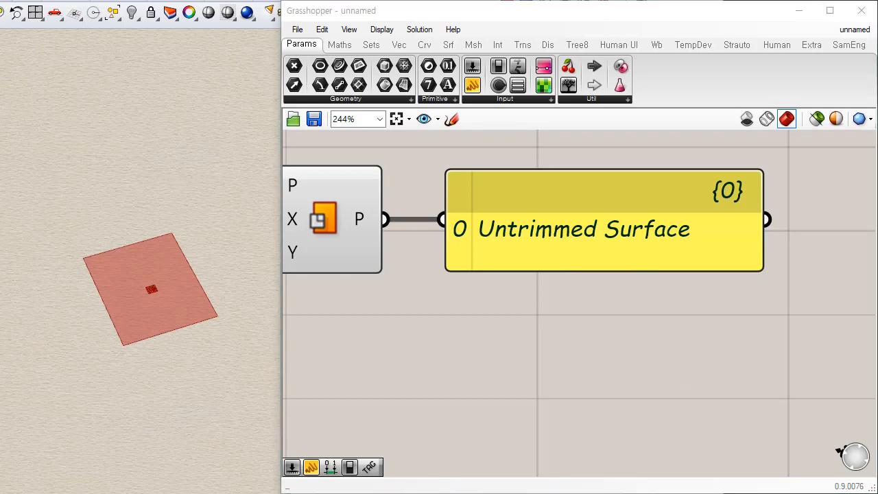
In the Rhino viewport, draw a circle over the previewed surface's near corner and fill it with a planar surface.
left_click(125, 326)
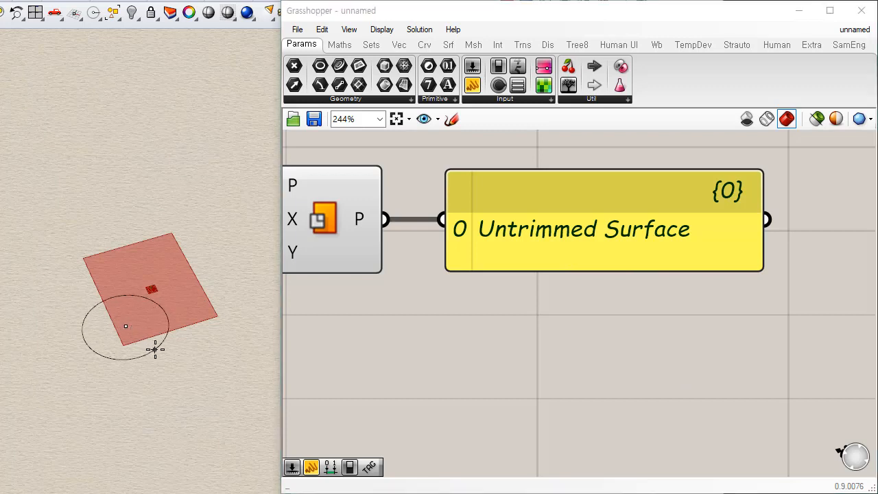
scroll(111, 361, "up", 3)
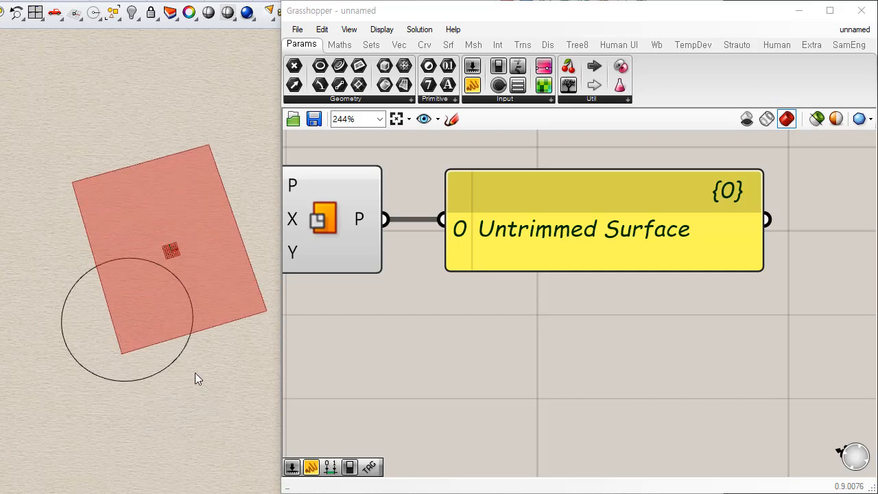
left_click(182, 354)
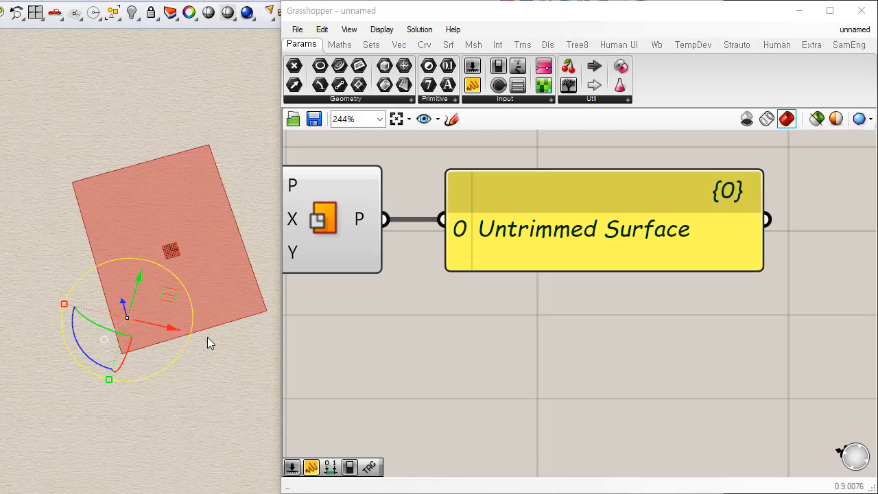
key("Return")
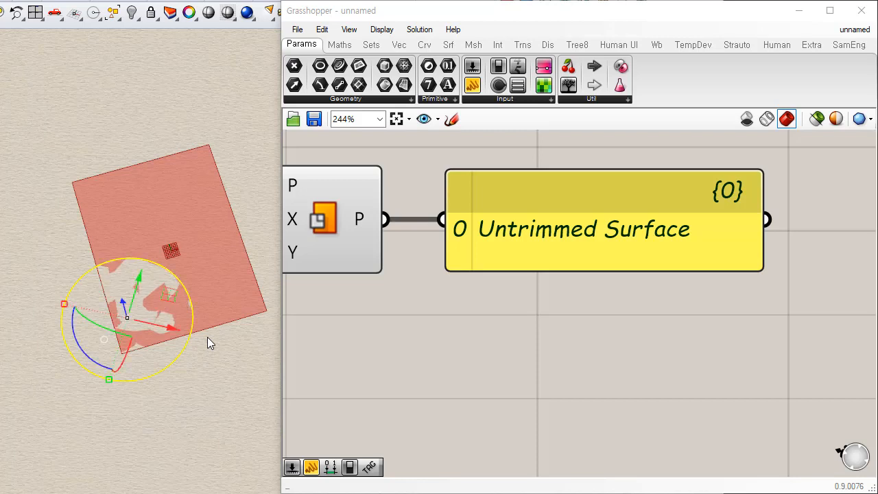
Clear the selection of the circle and its surface, and switch the Rhino viewport to shaded display.
left_click(168, 400)
left_click(177, 354)
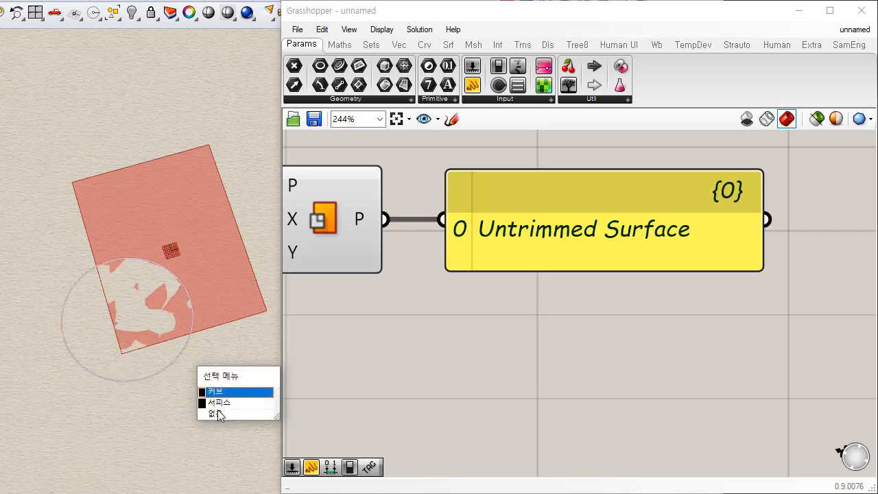
left_click(159, 398)
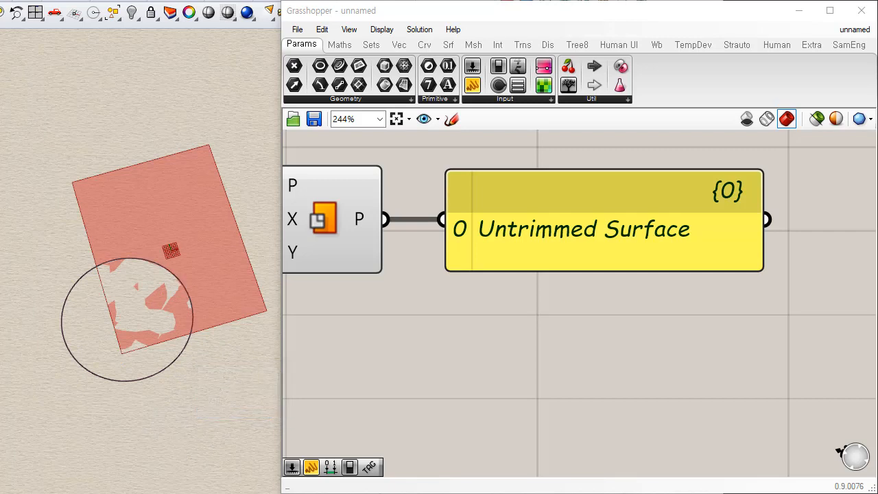
key("ctrl+alt+s")
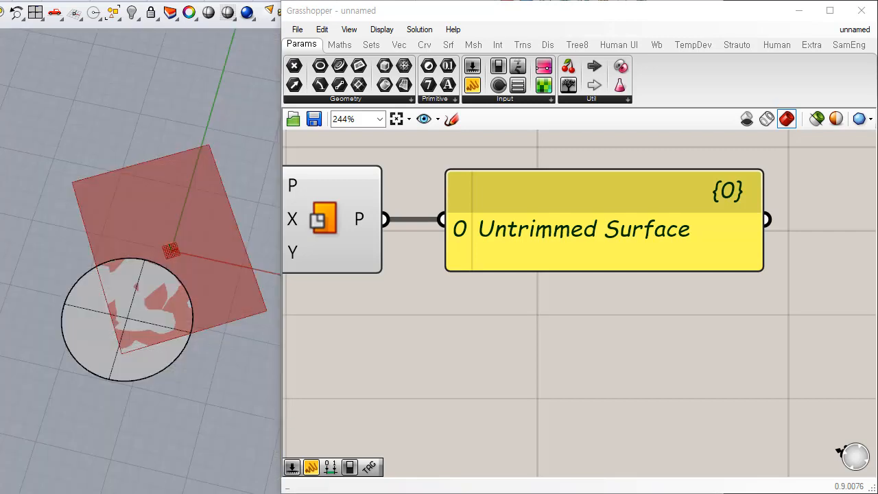
Move the circular planar surface away from its boundary circle, leaving the circle curve in place.
left_click(163, 370)
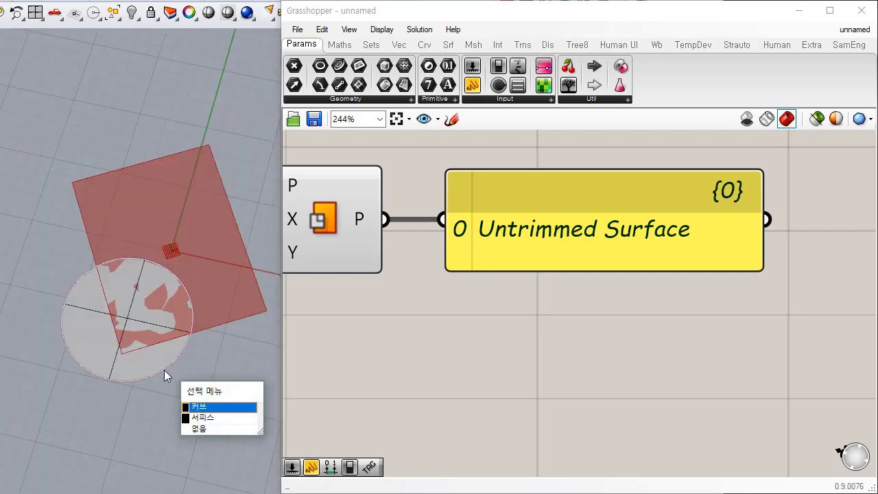
left_click(203, 407)
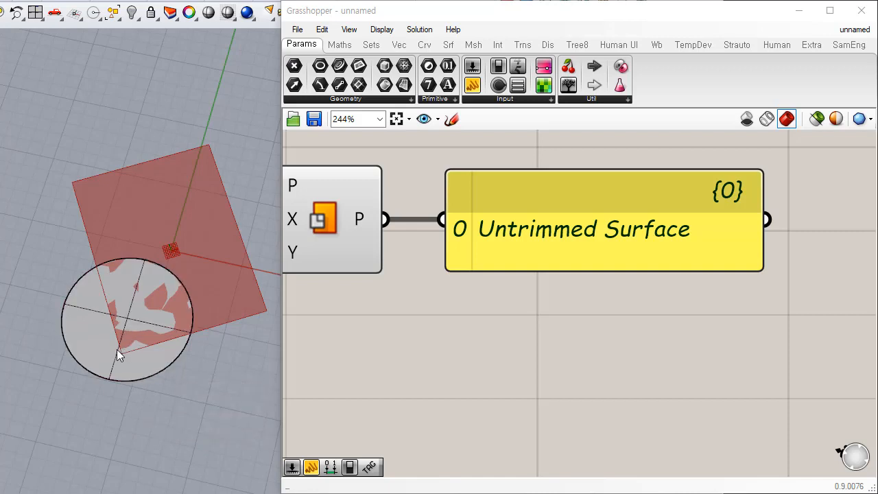
left_click_drag(116, 354, 140, 424)
left_click_drag(78, 310, 35, 351)
key("Escape")
right_click_drag(148, 415, 156, 387)
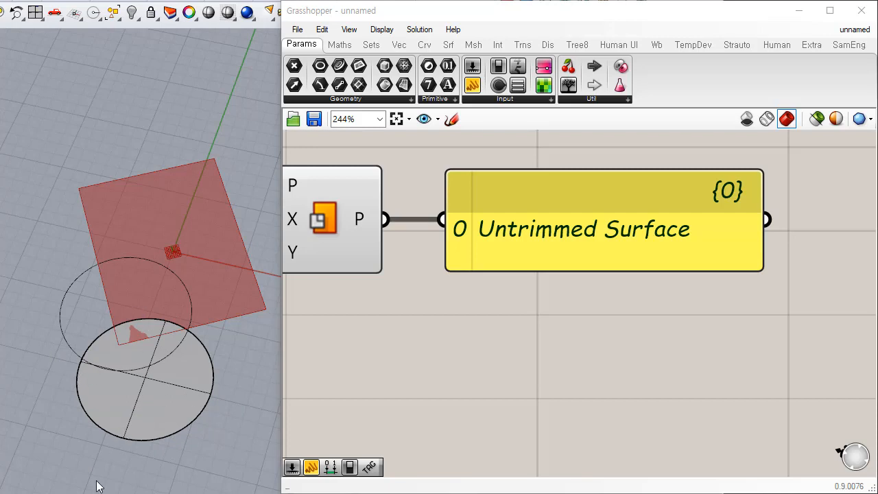
Create a four-corner surface enclosing the circle curve and the circular surface.
right_click_drag(183, 449, 188, 428, "shift")
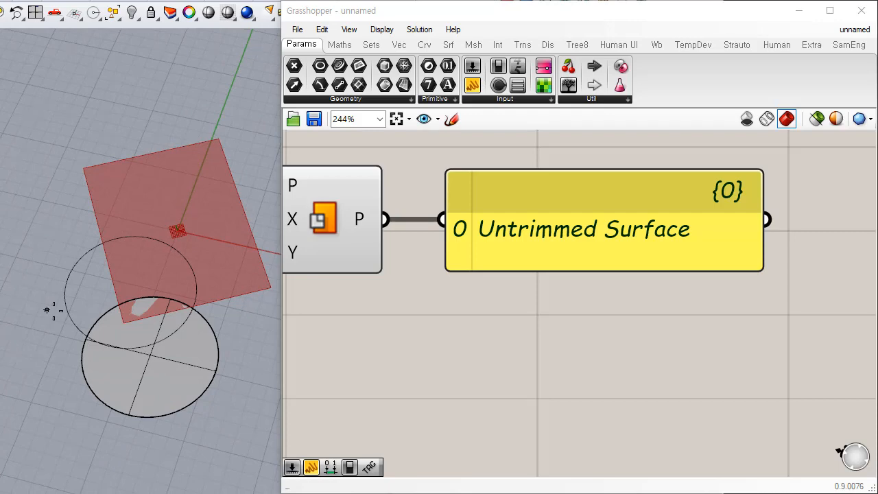
left_click(53, 221)
left_click(48, 413)
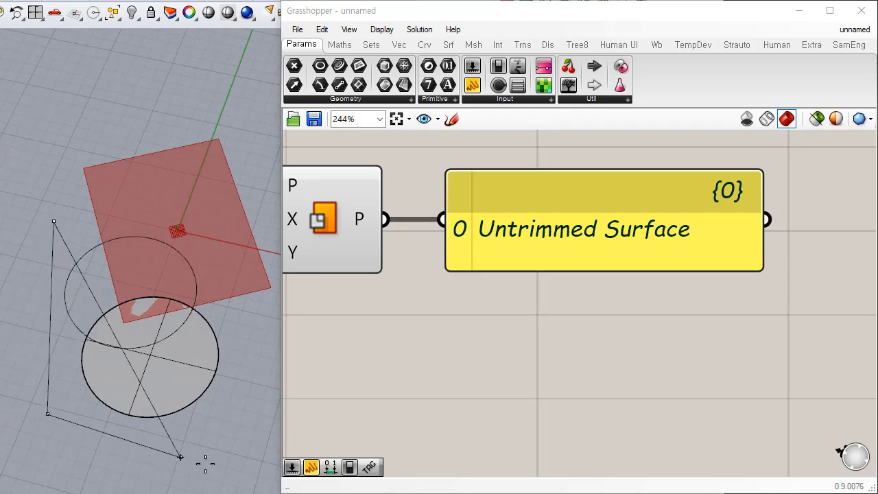
left_click(213, 466)
left_click(265, 212)
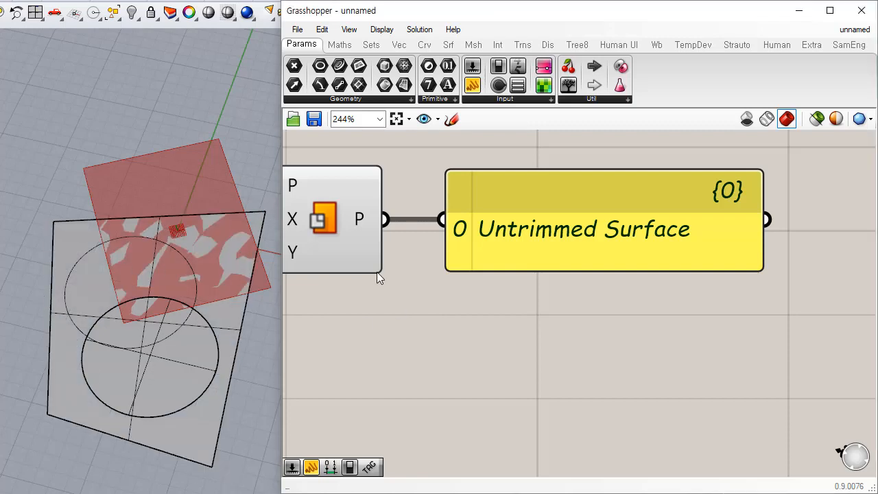
Bake the Plane Surface's output into Rhino and move the baked surface diagonally away from the Grasshopper preview.
right_click(360, 219)
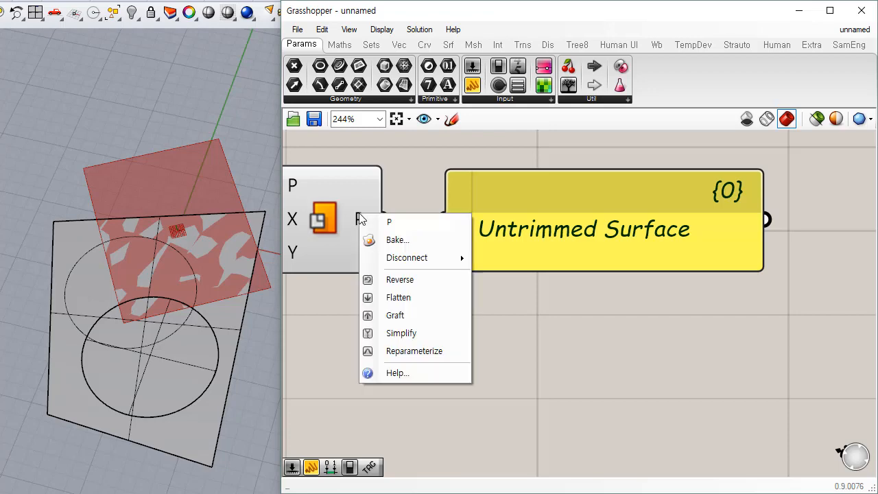
left_click(391, 240)
left_click(415, 361)
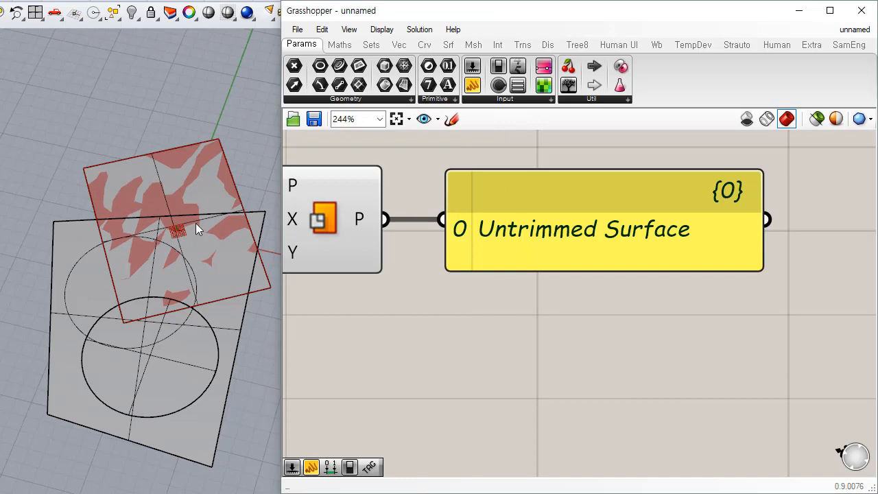
left_click(162, 190)
left_click_drag(163, 184, 88, 134)
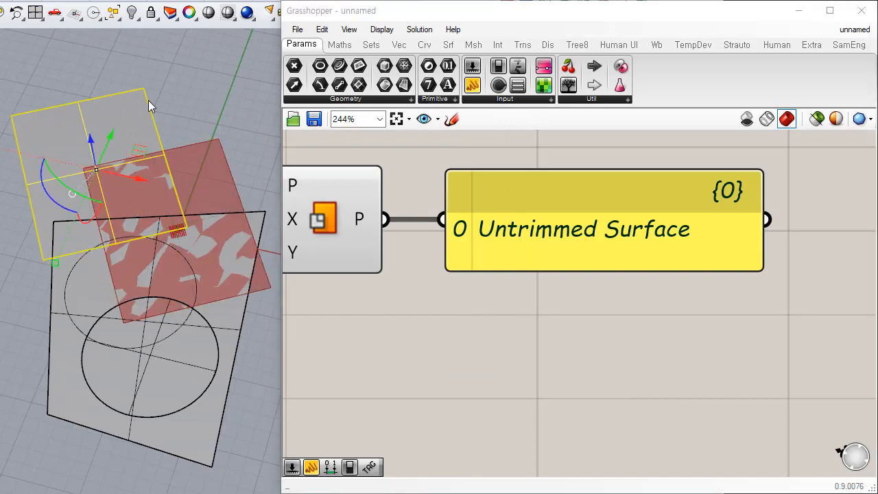
left_click(148, 102)
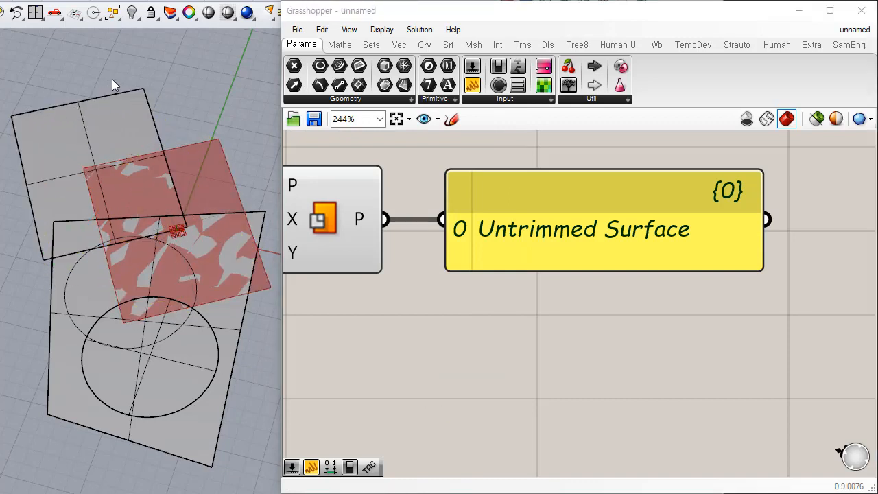
Delete the four-corner surface and the baked rectangular surface from Rhino, keeping the circular surface and the circle curve.
mouse_move(225, 133)
right_mouse_down()
mouse_move(192, 279)
mouse_move(258, 398)
right_mouse_up()
left_click(257, 327)
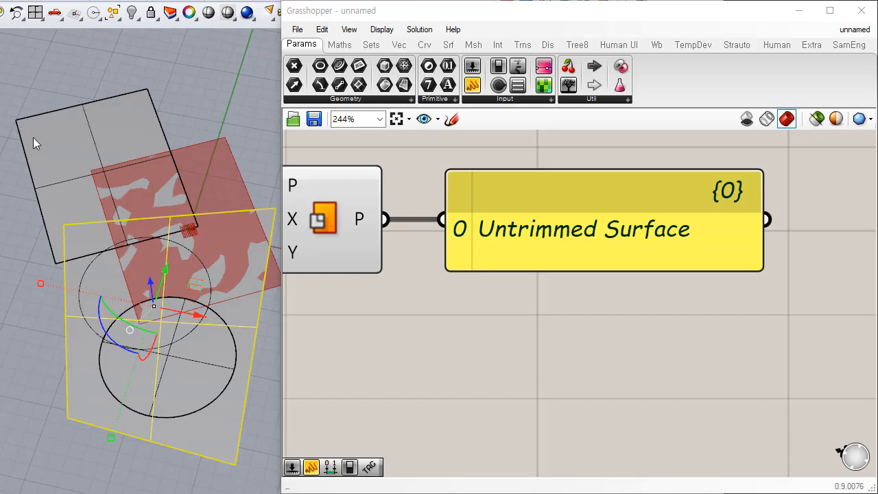
key("Delete")
left_click(150, 94)
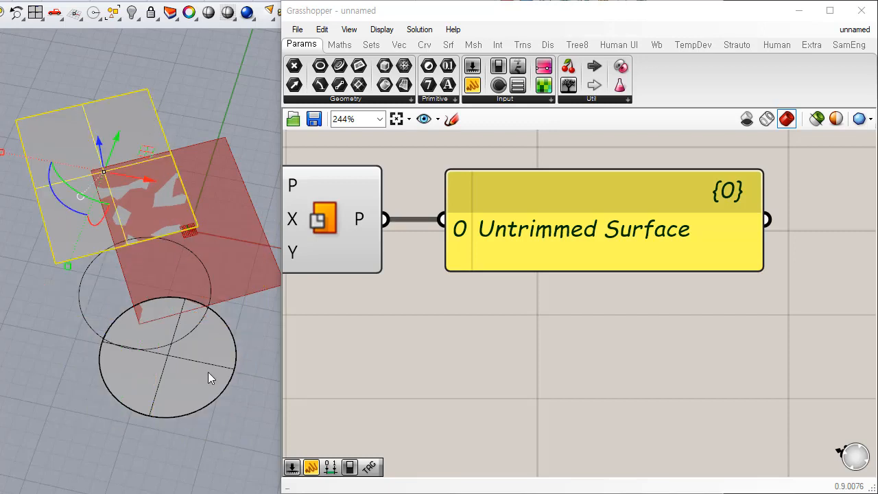
key("Delete")
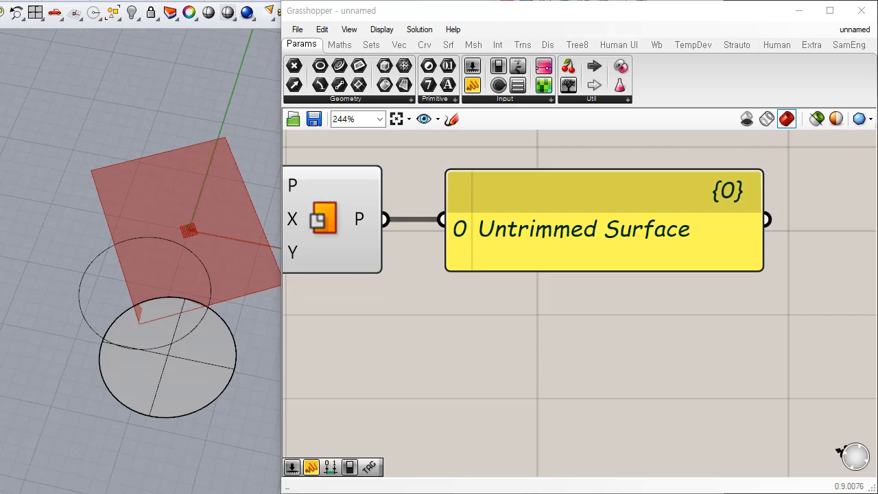
Untrim the circular surface to its full rectangle, and compare both shapes by undoing, redoing and undoing the untrim.
left_click(222, 395)
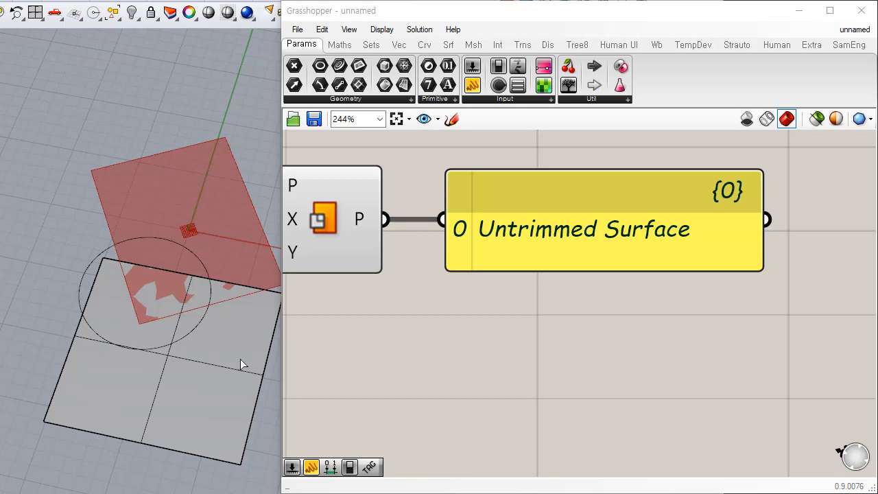
key("ctrl+z")
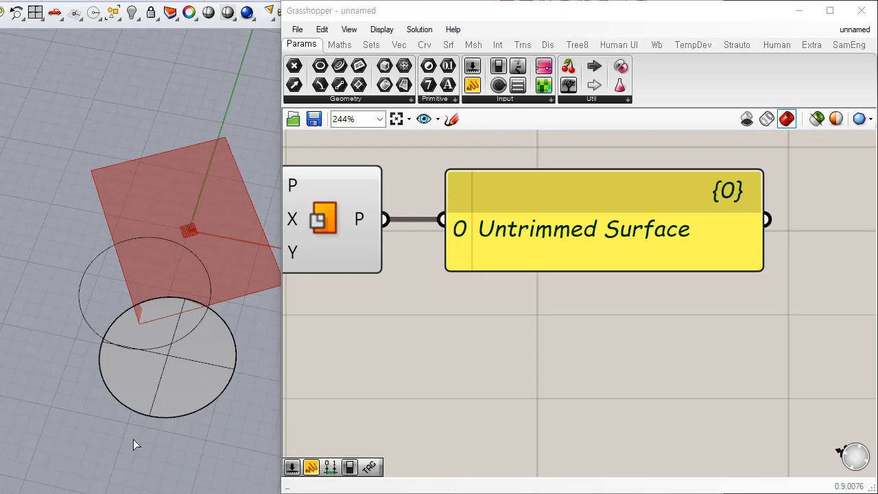
right_click_drag(216, 440, 188, 422, "shift")
key("ctrl+y")
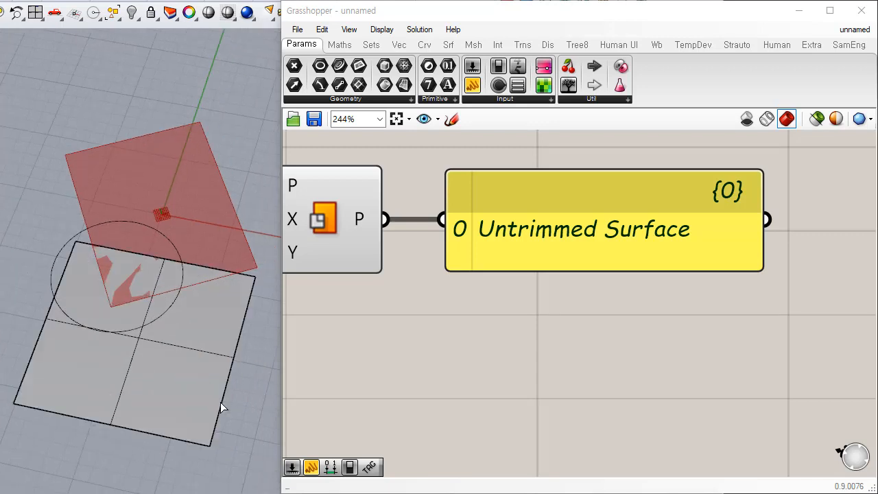
key("ctrl+z")
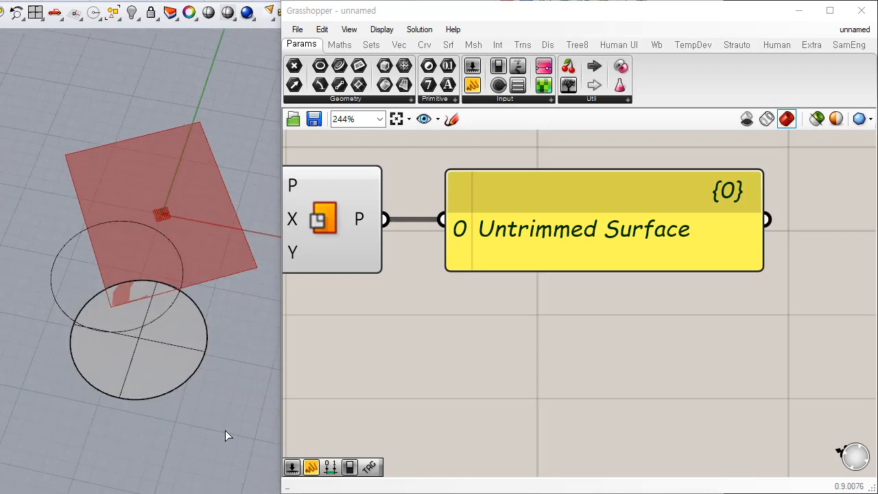
Turn on the circular surface's control points and move the corner point nearest the circle curve inward to distort the surface.
left_click(181, 383)
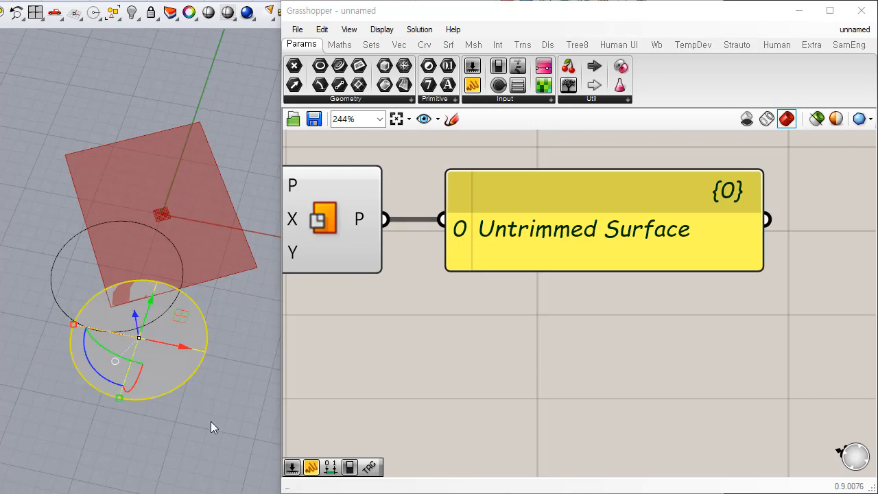
key("F10")
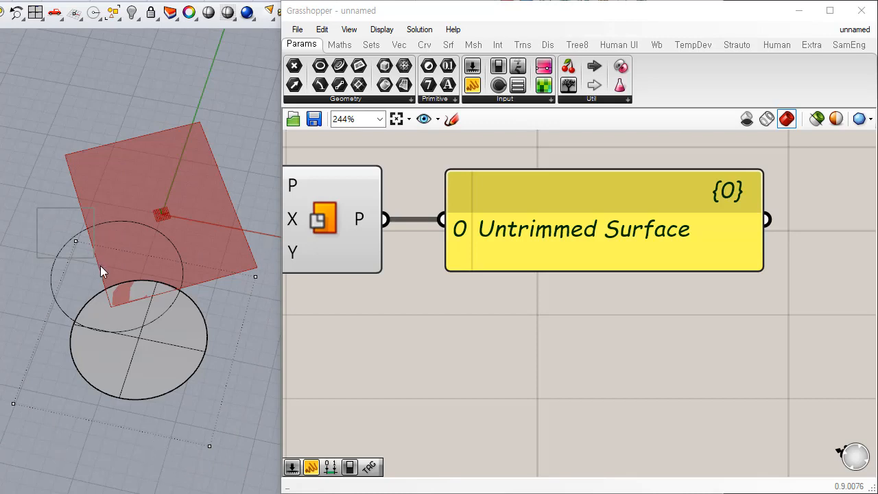
left_click(76, 241)
left_click_drag(88, 209, 70, 291)
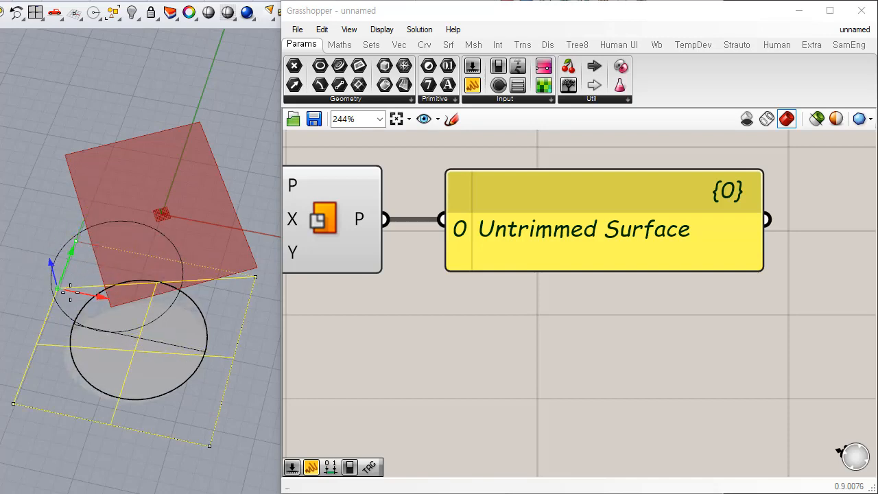
left_click(100, 476)
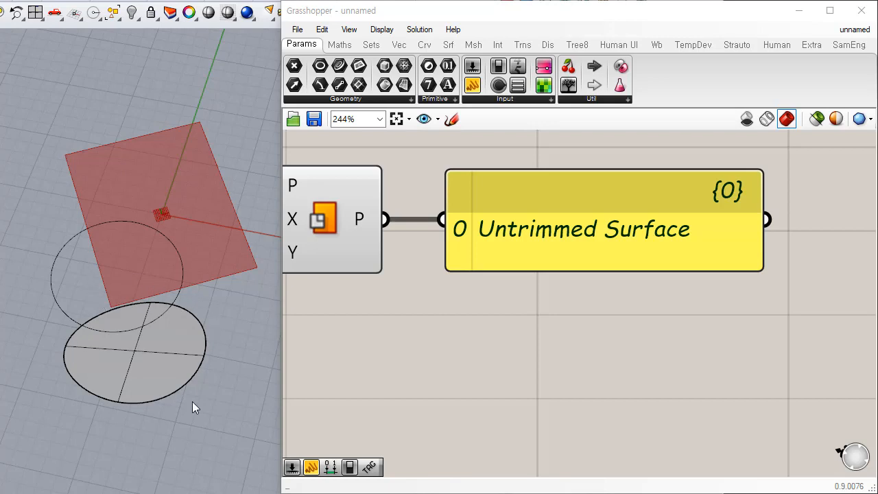
Add a Surface parameter below the Plane Surface component and reference the distorted circular surface in it.
left_click(404, 85)
left_click(341, 319)
right_click(347, 325)
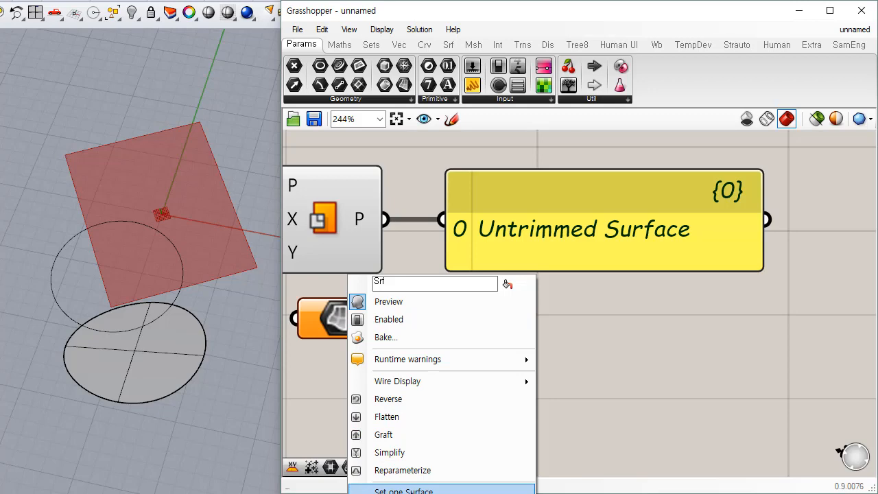
left_click(388, 487)
left_click(183, 406)
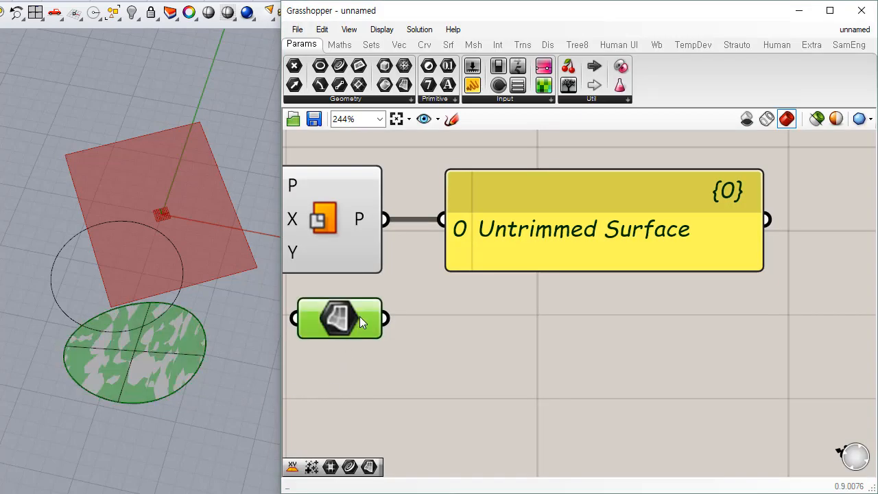
Connect the Surface parameter to the text panel in place of Plane Surface, and shift the panel away from the components.
left_click_drag(385, 321, 445, 220)
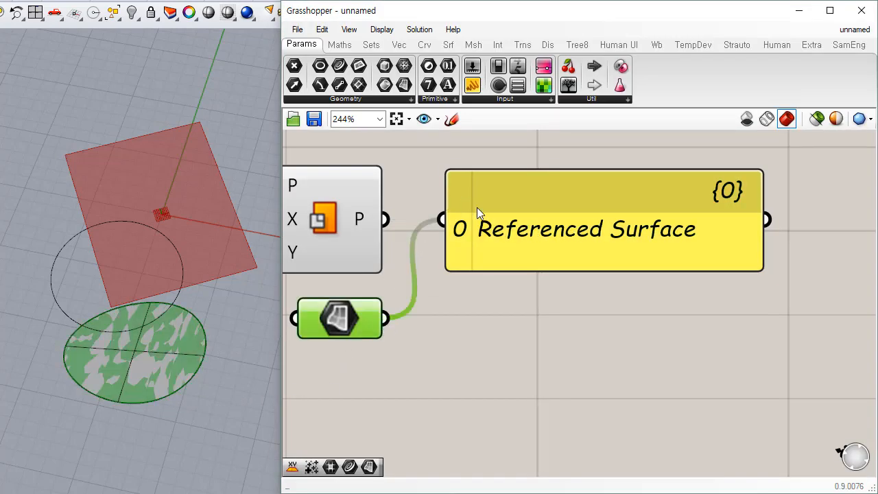
left_click_drag(523, 226, 564, 249)
left_click(461, 299)
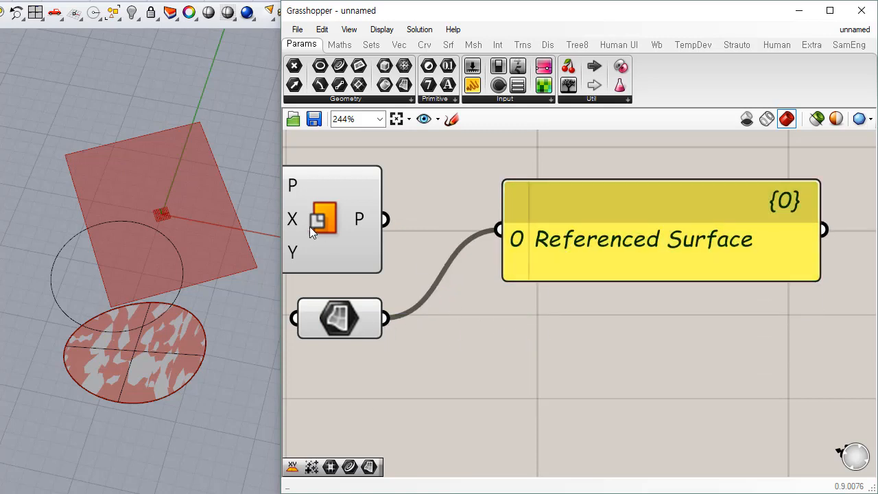
Add an Untrim component, feed it the referenced surface, and connect its output to the text panel.
left_click(448, 45)
left_click(406, 99)
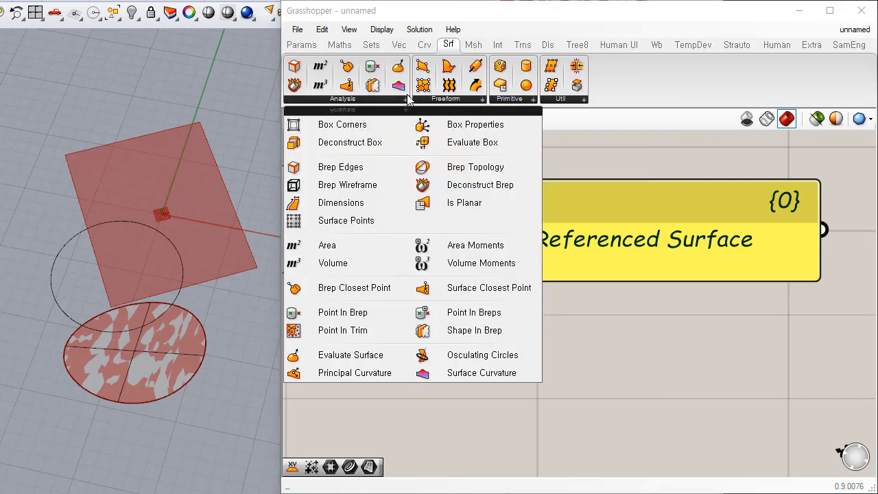
left_click(567, 100)
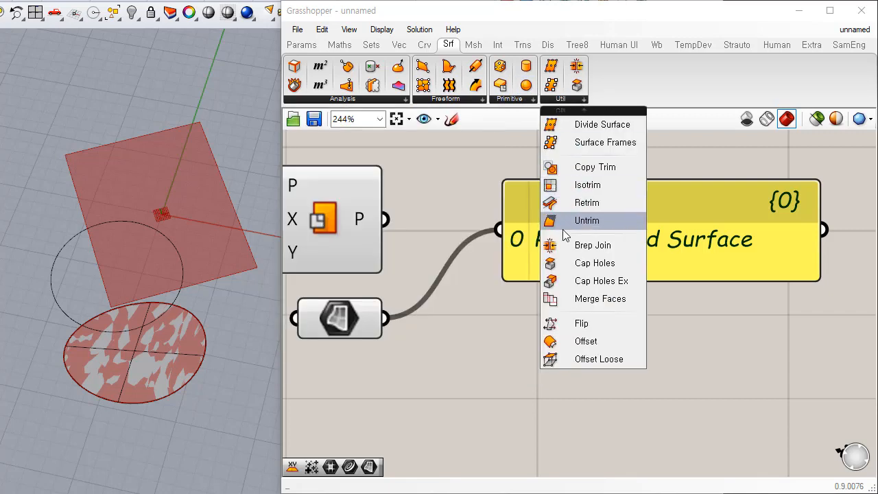
left_click_drag(564, 227, 500, 385)
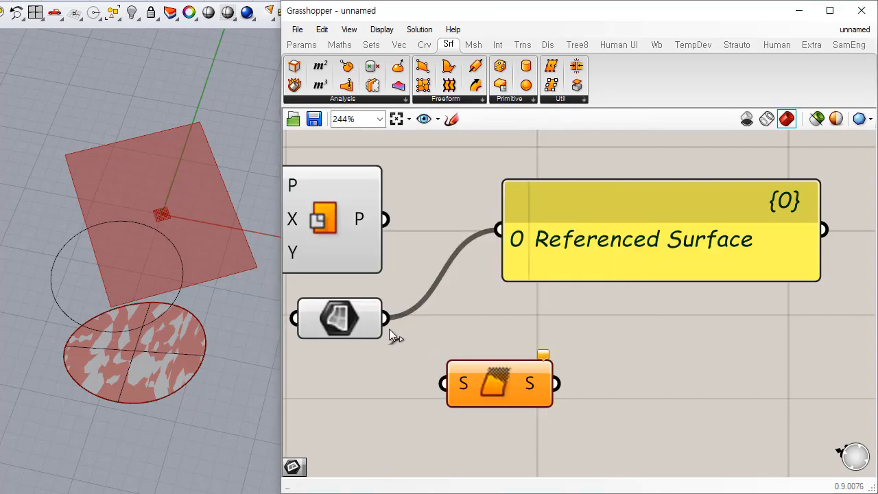
left_click_drag(386, 319, 441, 383)
left_click_drag(556, 384, 482, 252)
left_click_drag(509, 401, 470, 384)
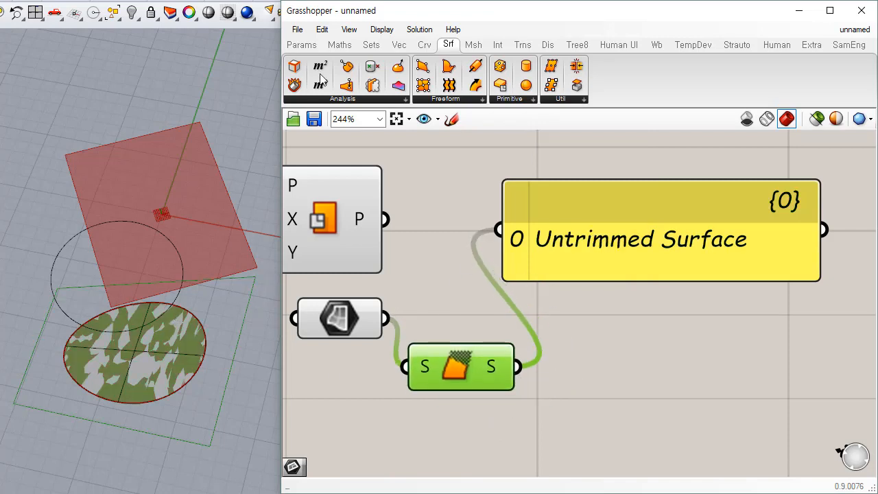
Add a second Surface parameter beside the Untrim component and connect Untrim's output to it.
left_click(302, 45)
left_click_drag(404, 85, 626, 358)
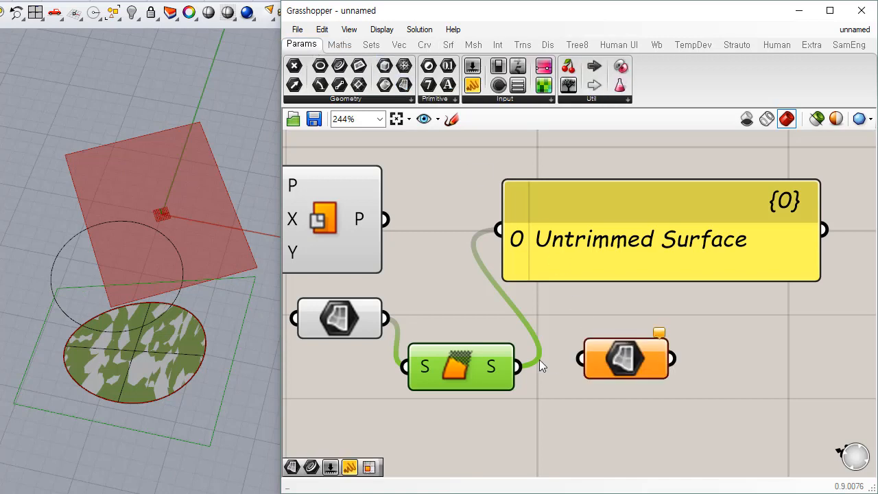
left_click_drag(517, 367, 607, 367)
left_click(293, 419)
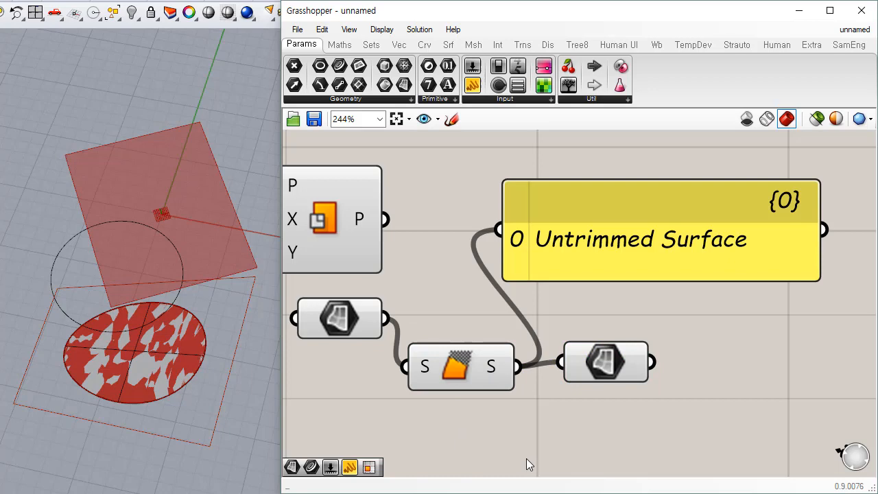
Bake the untrimmed surface from the second Surface parameter into Rhino.
left_click(600, 371)
right_click(603, 371)
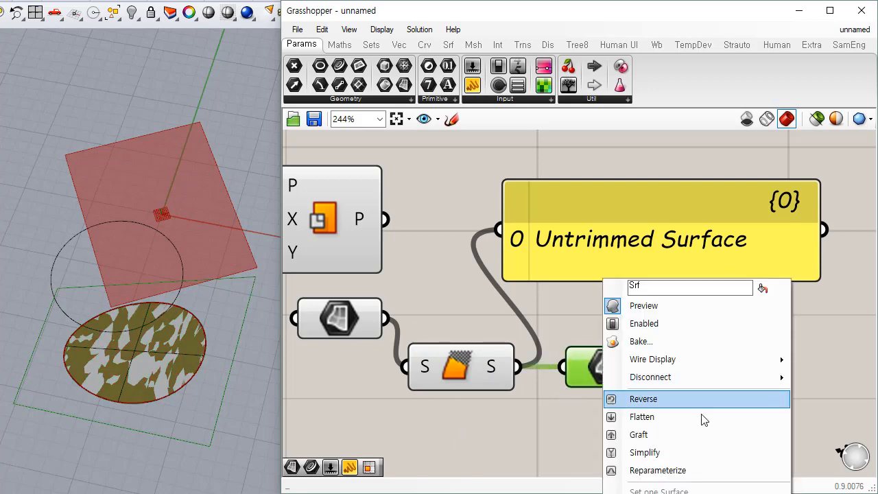
left_click(640, 340)
left_click(653, 459)
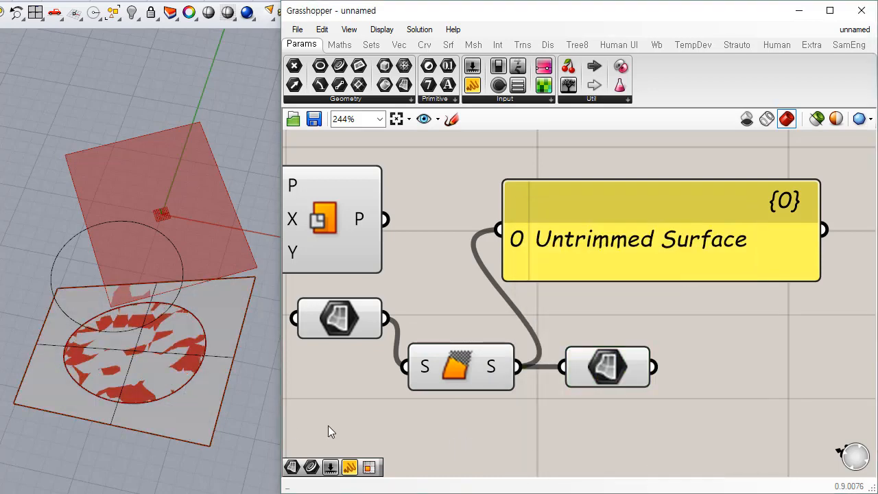
Move the baked untrimmed surface away from the Grasshopper preview and delete it.
left_click(207, 441)
left_click_drag(226, 364, 204, 442)
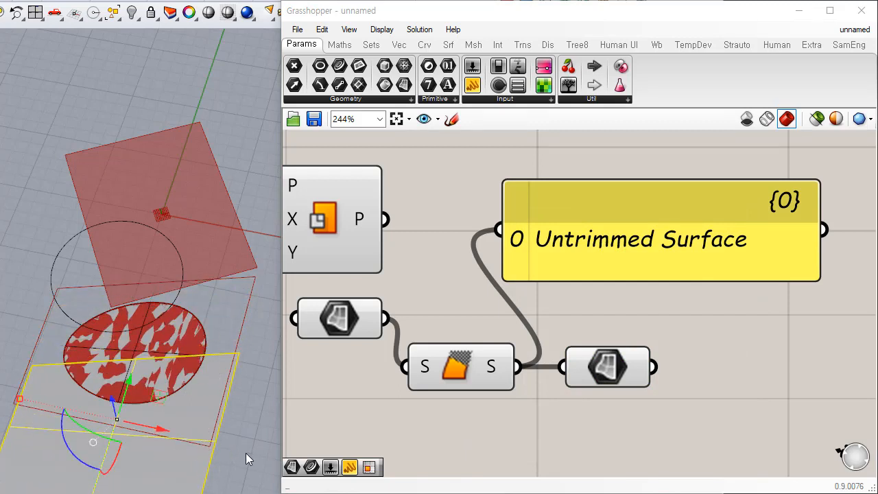
left_click(216, 469)
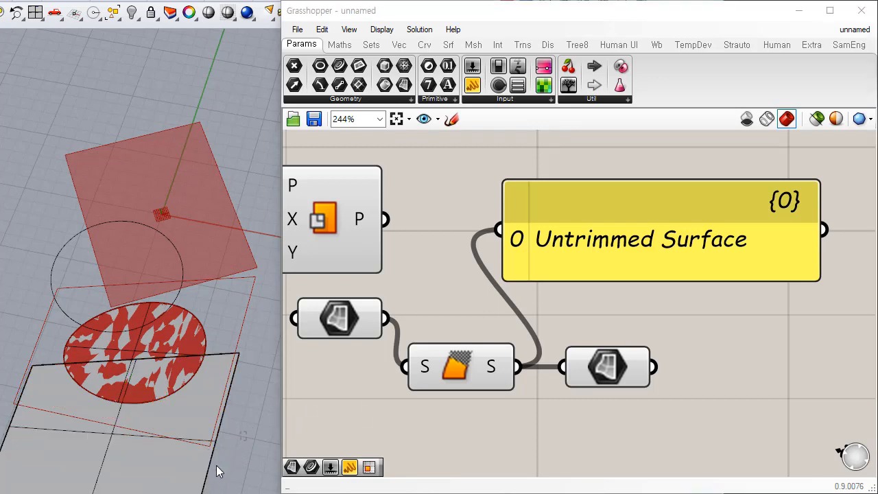
left_click(183, 483)
key("Delete")
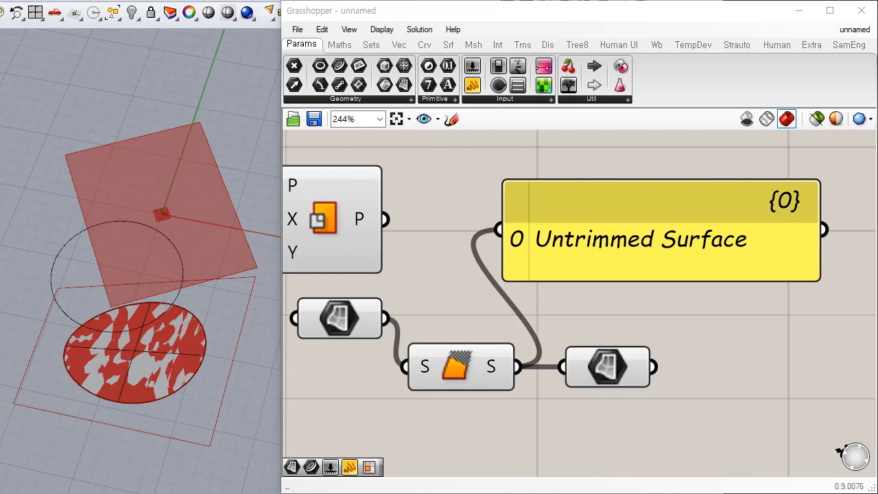
Add a Plane Through Shape component and place it in the empty canvas area below the existing definition.
left_click(448, 44)
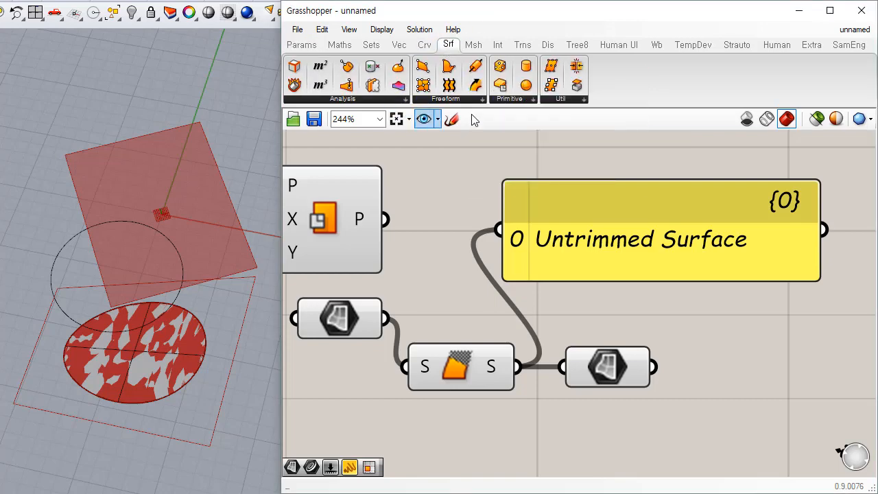
left_click(508, 100)
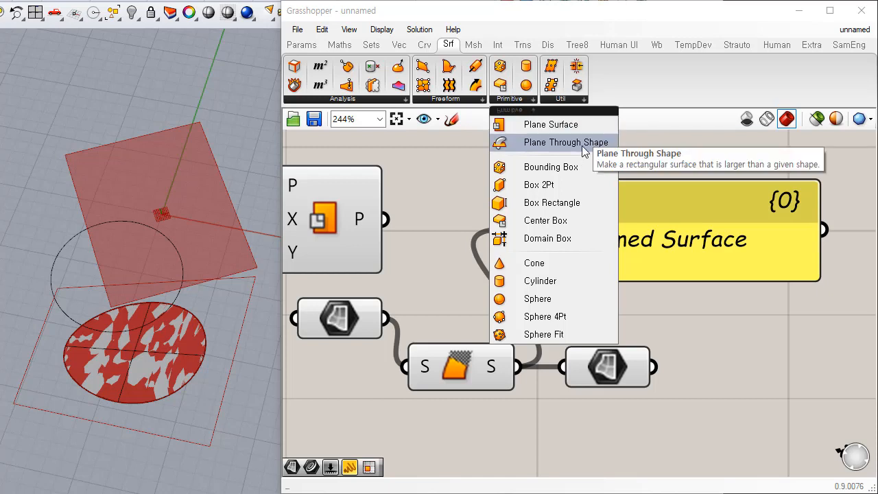
left_click_drag(582, 146, 557, 458)
scroll(690, 321, "down", 5)
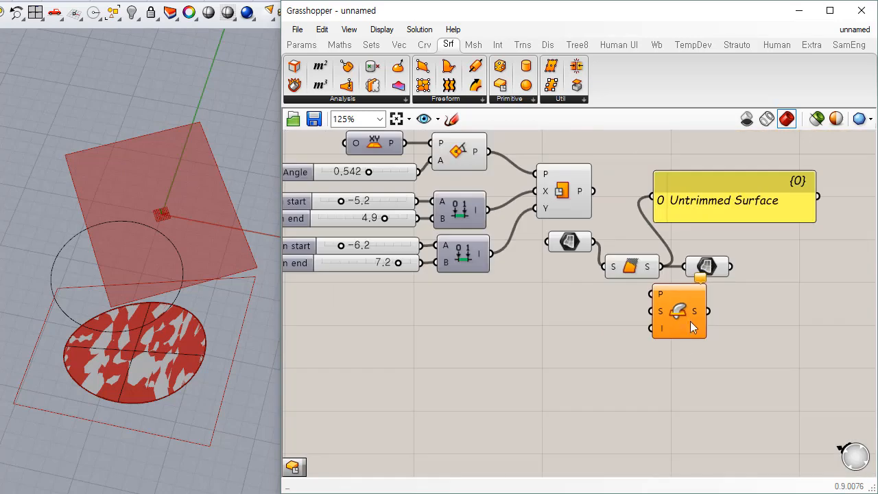
left_click_drag(690, 321, 602, 366)
right_click_drag(509, 335, 594, 334)
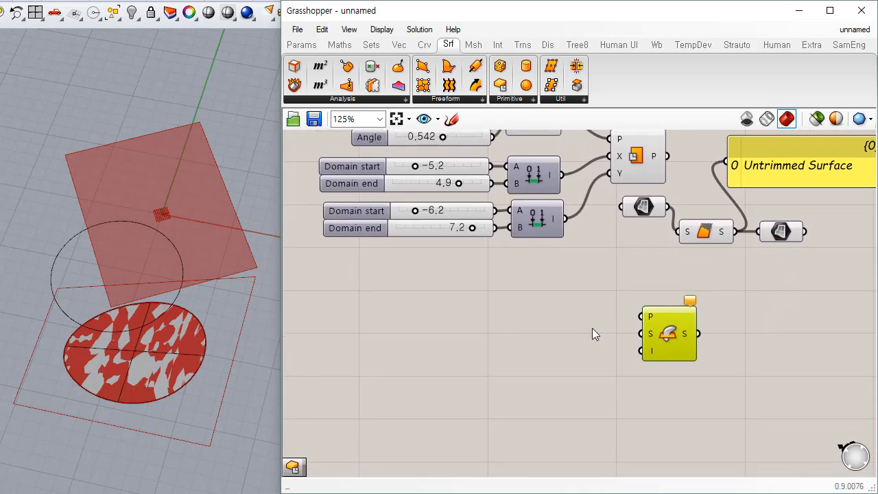
left_click(556, 299)
left_click(194, 140)
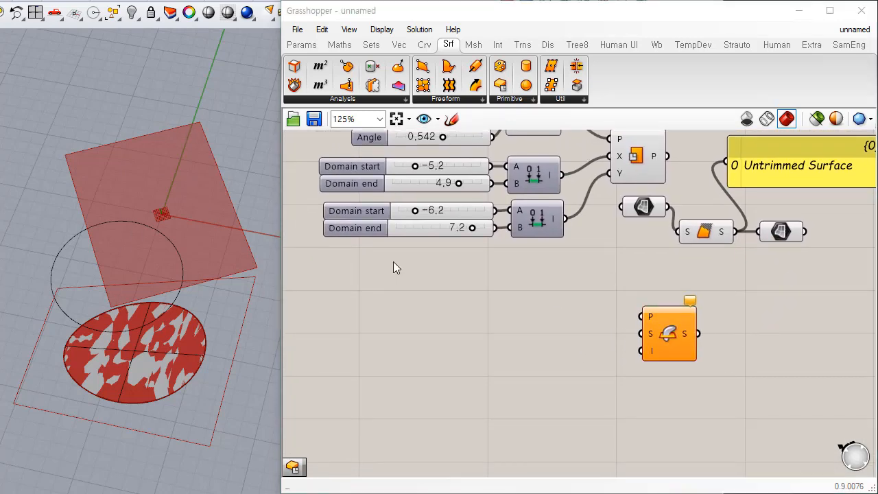
Turn off the preview of the Plane Surface, both Surface parameters and the Untrim component.
right_click_drag(548, 302, 523, 393)
left_click_drag(789, 155, 558, 350)
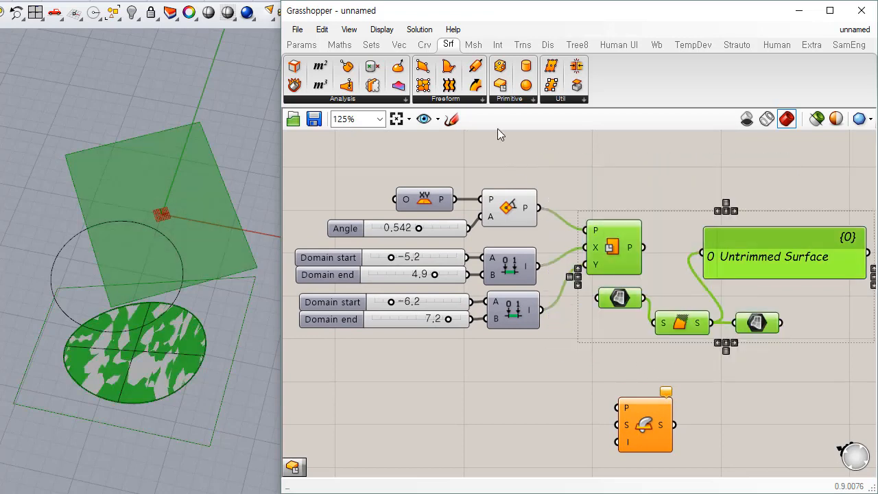
right_click(539, 151)
left_click(587, 180)
left_click(636, 196)
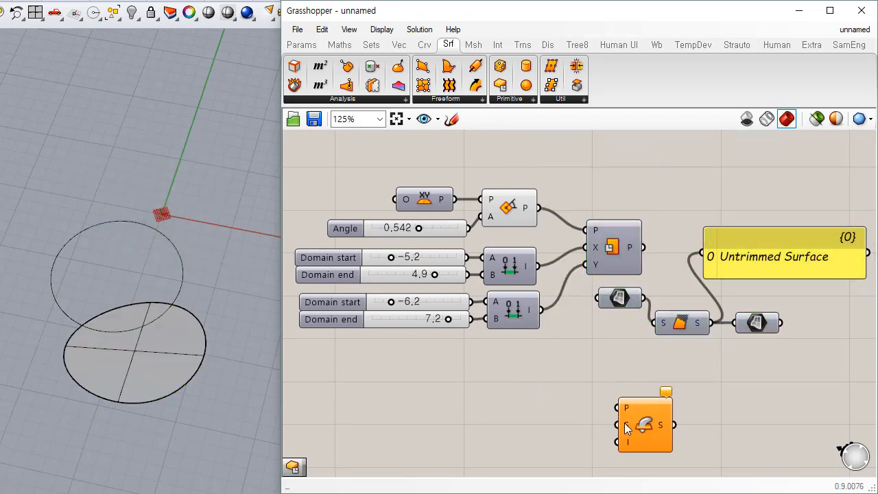
Place a Curve parameter and a Surface parameter in the empty canvas area beside the Plane Through Shape component.
right_click_drag(665, 427, 658, 348)
left_click(645, 351)
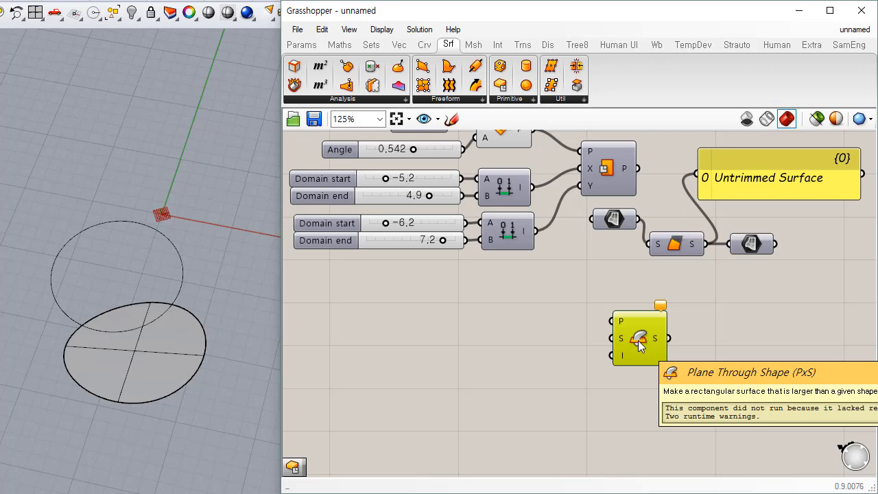
left_click(302, 44)
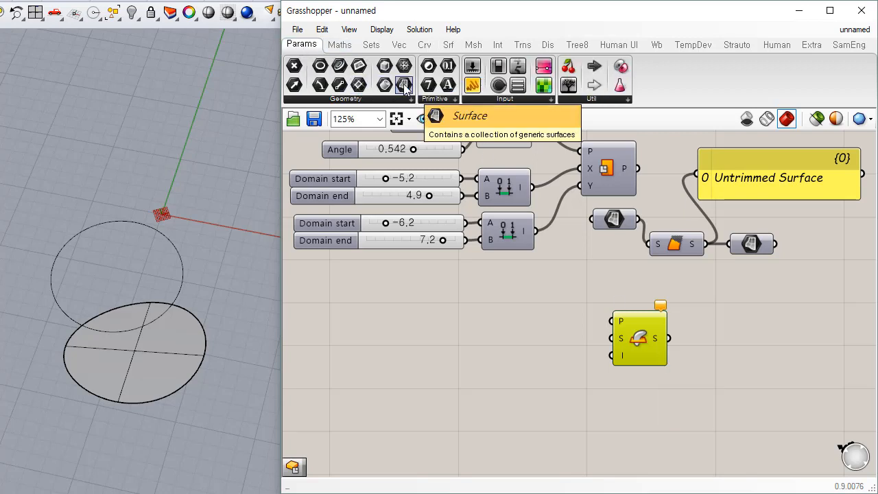
left_click_drag(339, 66, 460, 273)
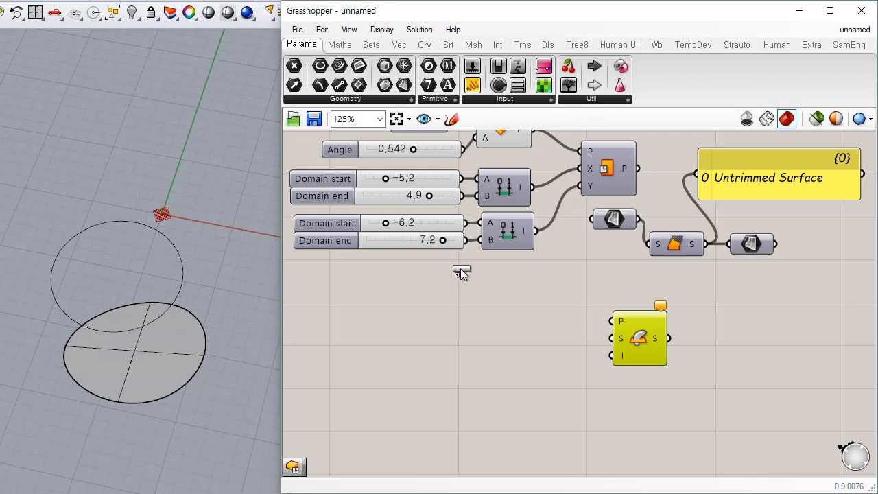
left_click_drag(458, 306, 458, 306)
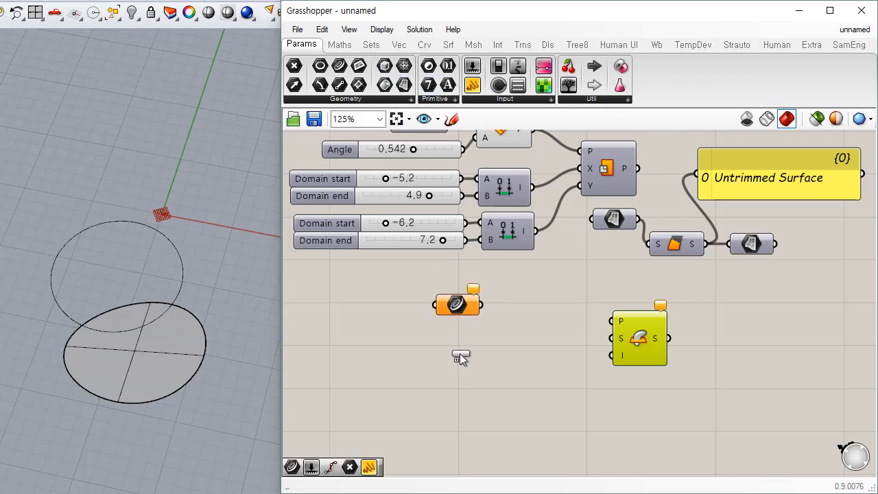
left_click_drag(459, 345, 459, 341)
Reference the Rhino circle in the new Curve parameter and the trimmed planar surface in the new Surface parameter.
right_click(459, 304)
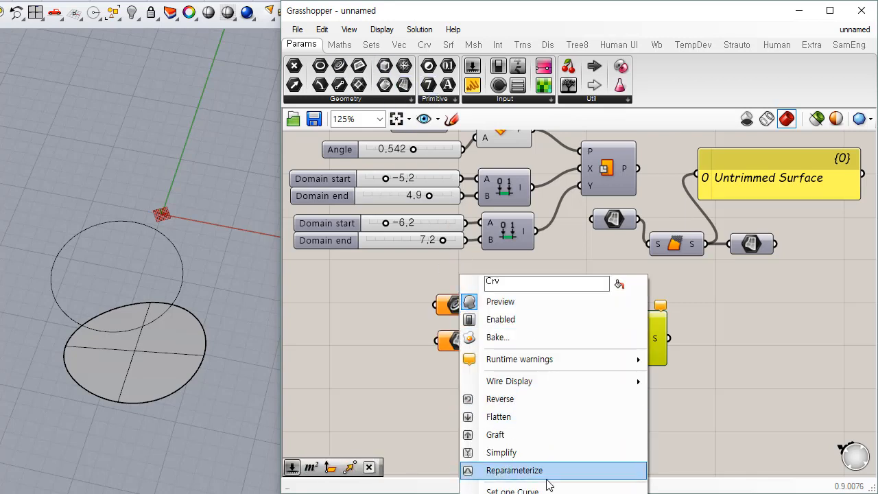
left_click(513, 490)
left_click(181, 268)
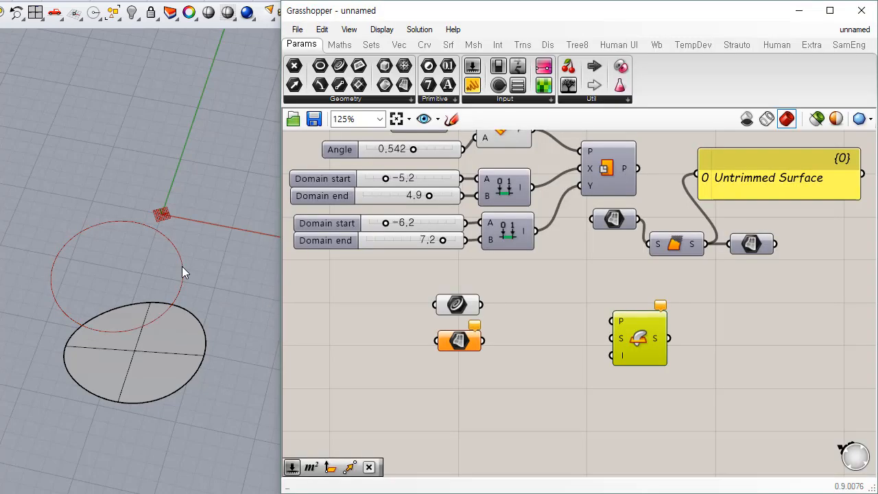
right_click(468, 342)
left_click(521, 490)
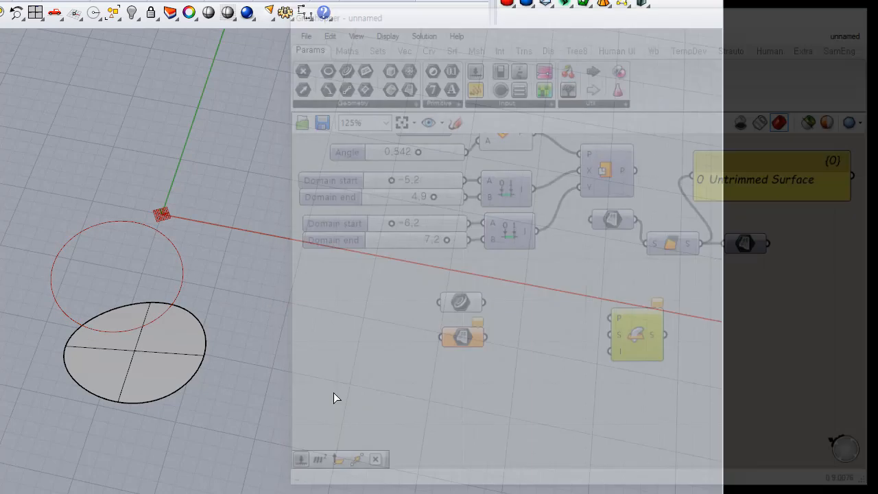
left_click(204, 361)
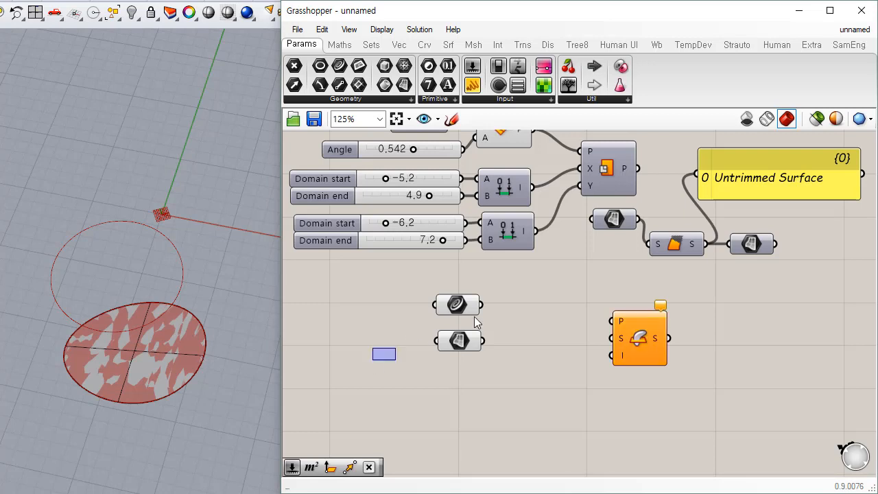
Bring the two new parameters and Plane Through Shape closer together and connect the Curve parameter to the Shape input.
left_click(459, 342)
left_click(514, 315)
left_click_drag(513, 286, 461, 362)
left_click_drag(468, 347, 494, 393)
left_click(595, 362)
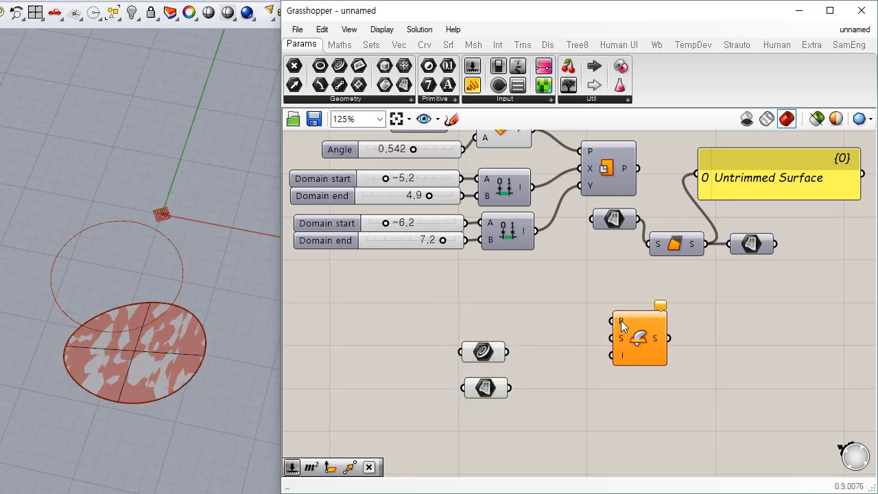
left_click(622, 327)
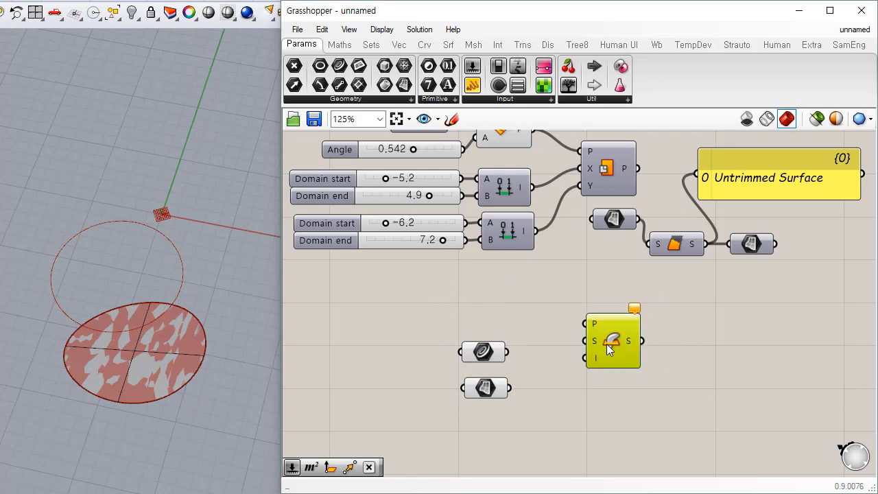
scroll(606, 344, "up", 1)
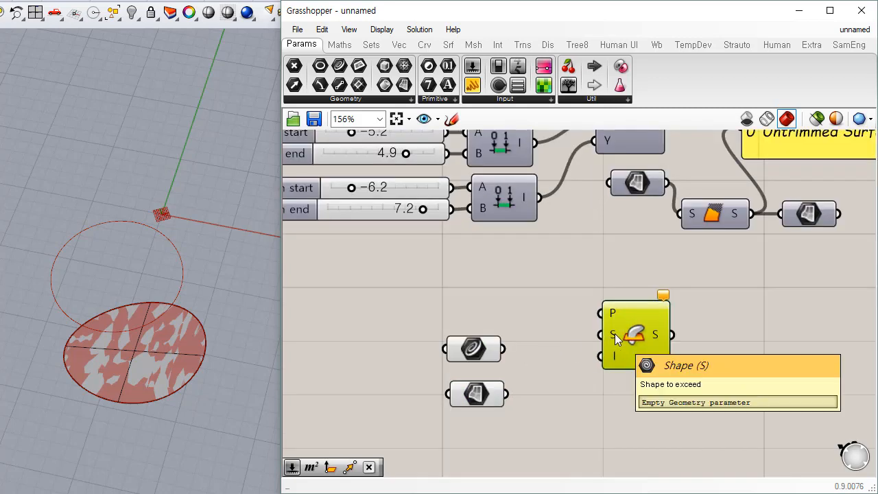
mouse_move(614, 334)
left_mouse_down()
mouse_move(504, 349)
mouse_move(613, 343)
left_mouse_up()
Duplicate the XY Plane, Rotate Plane and Angle slider beside Plane Through Shape, and set the copied Angle to 0.000.
right_click_drag(517, 299, 557, 372)
scroll(544, 351, "down", 1)
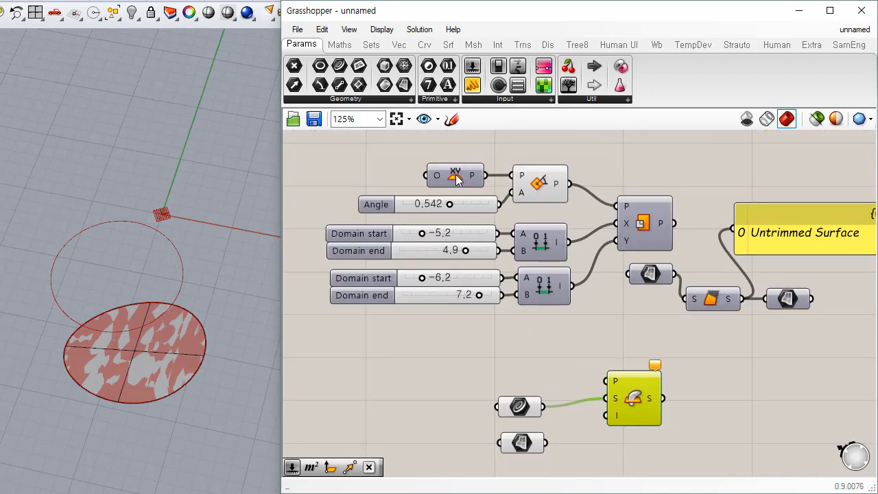
left_click(455, 175)
left_click_drag(552, 146, 471, 233)
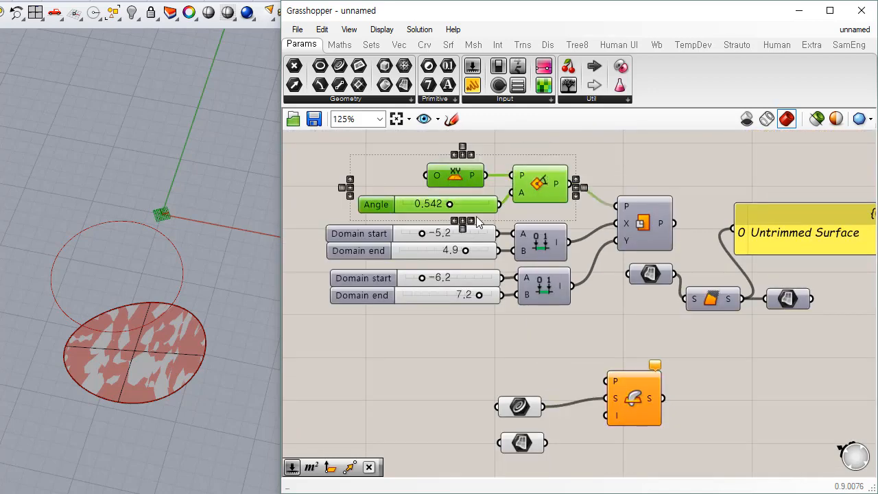
left_click_drag(542, 194, 528, 410, "alt")
left_click(537, 349)
left_click_drag(500, 384, 514, 381)
left_click_drag(406, 392, 291, 396)
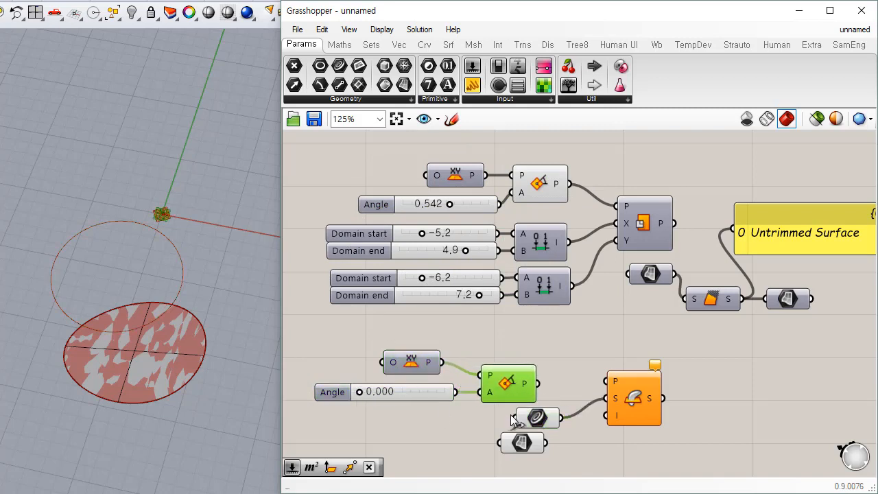
left_click(539, 373)
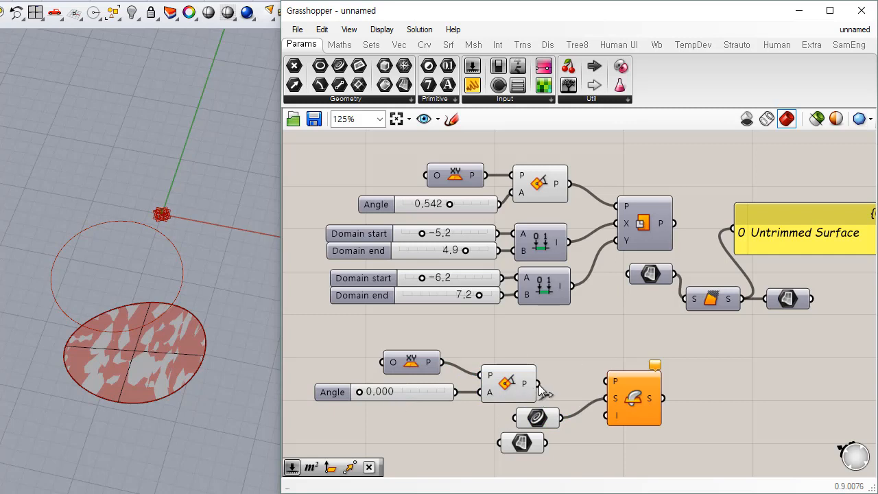
Connect the duplicated Rotate Plane output to the Plane input of Plane Through Shape, and align the Curve and Surface parameters beneath it.
left_click_drag(536, 384, 607, 382)
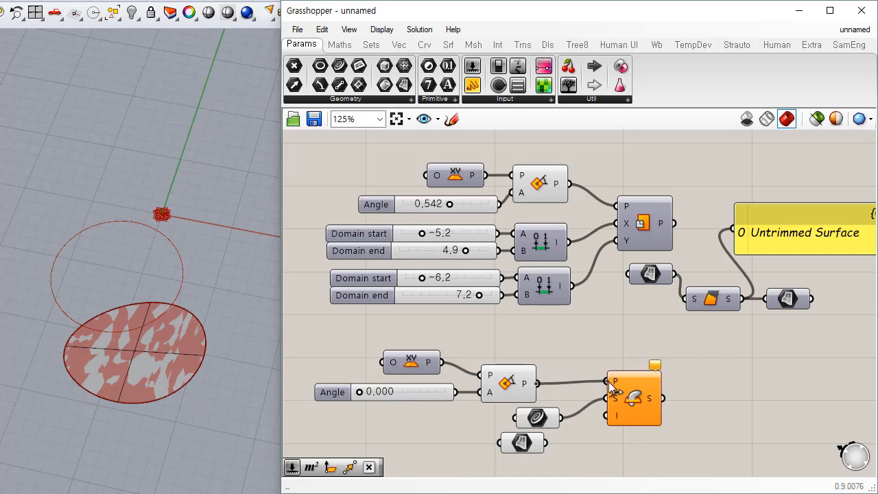
left_click_drag(642, 407, 630, 410)
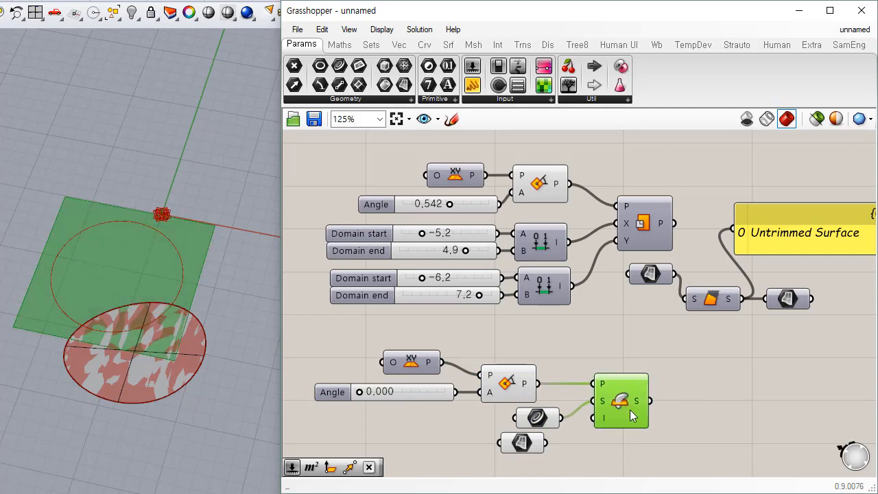
left_click_drag(532, 421, 516, 441)
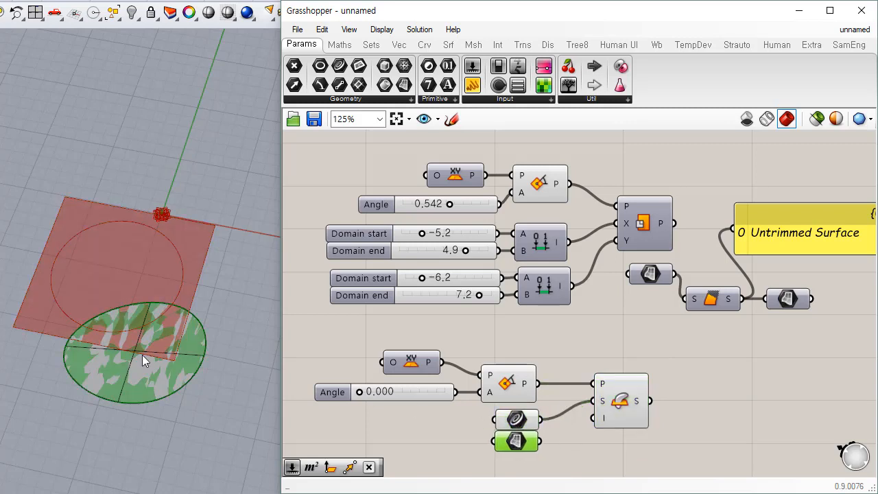
right_click_drag(142, 355, 155, 327, "shift")
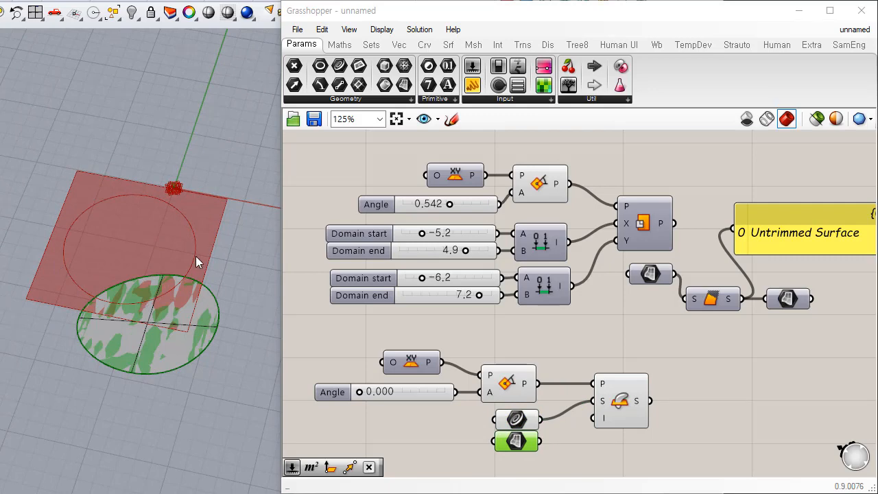
Add a number slider named Inflate, connect it to the Inflate input of Plane Through Shape and set it to 0.000.
right_click_drag(610, 364, 599, 311)
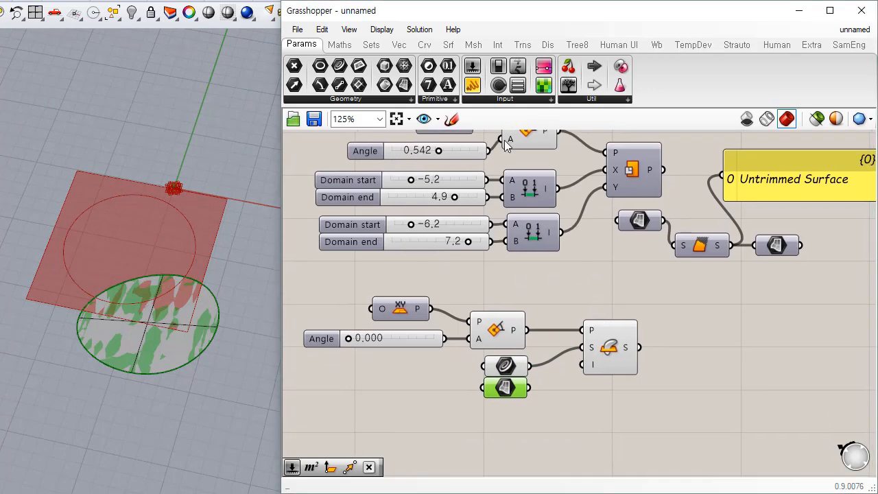
left_click_drag(473, 83, 488, 421)
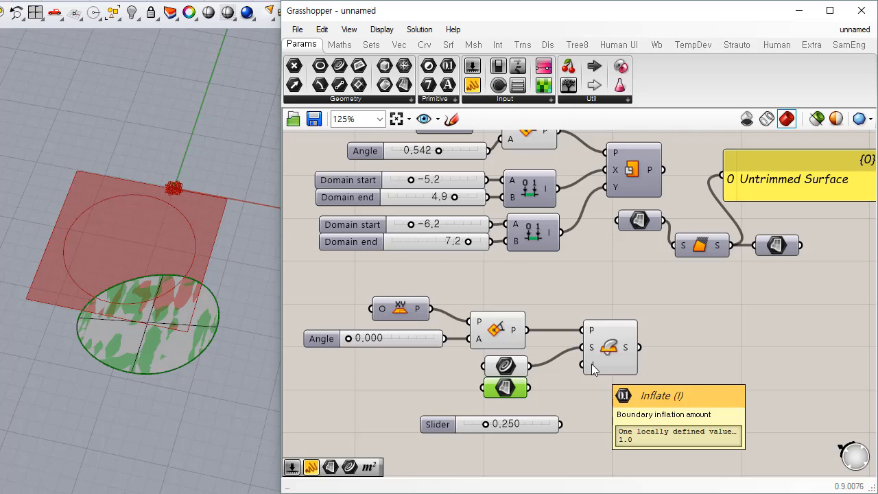
left_click_drag(583, 364, 564, 429)
left_click_drag(488, 420, 433, 429)
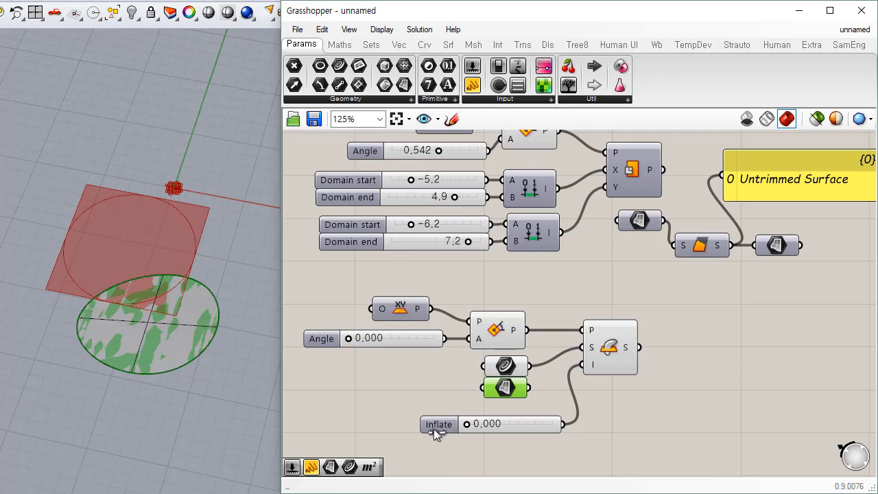
left_click_drag(528, 425, 495, 413)
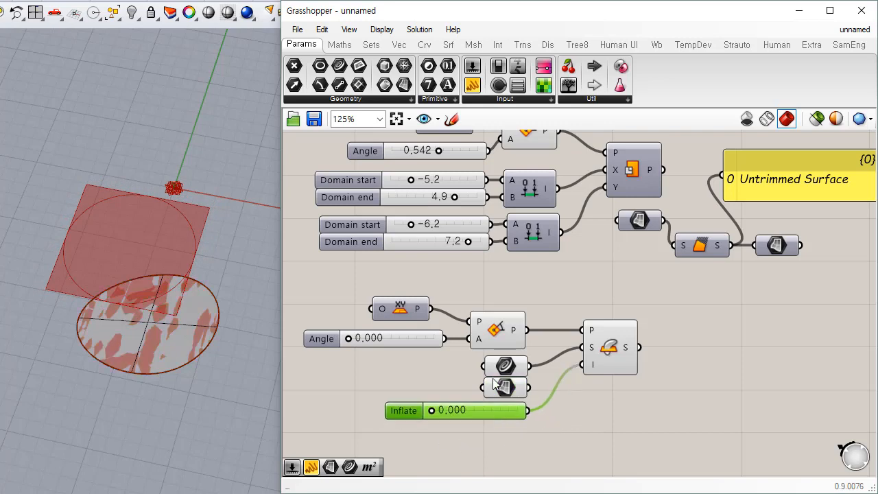
Examine the Rhino previews of the Curve parameter, the Surface parameter and the Plane Through Shape result one by one.
left_click_drag(495, 343, 498, 337)
right_click_drag(570, 367, 591, 326)
left_click_drag(629, 313, 636, 312)
left_click(642, 371)
left_click(534, 325)
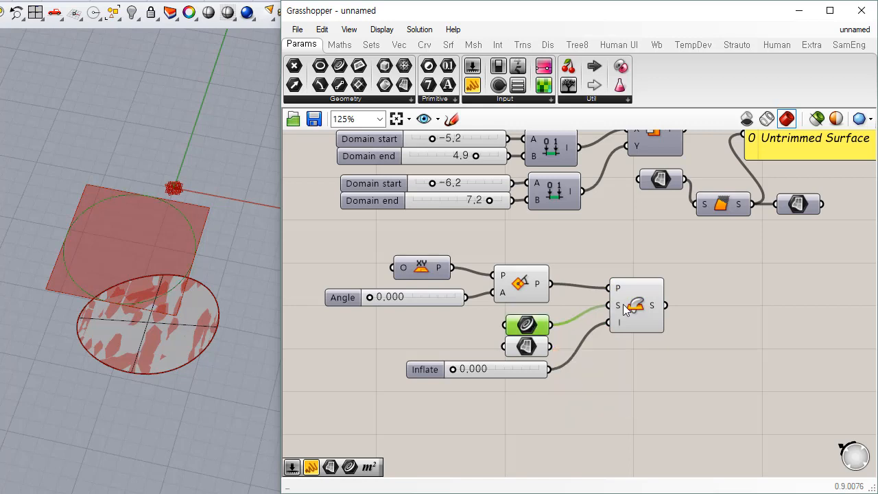
left_click(527, 349)
left_click(529, 359)
left_click(646, 319)
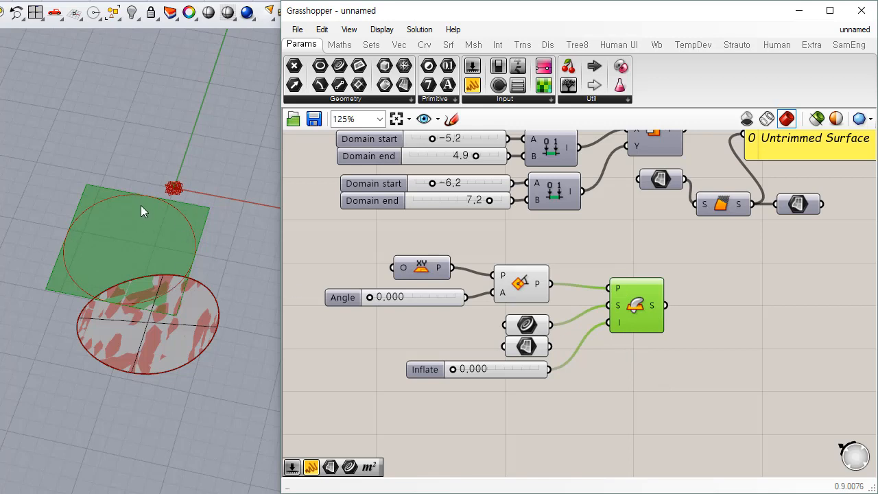
Switch the Rhino perspective viewport to the Artistic display mode.
scroll(171, 187, "up", 2)
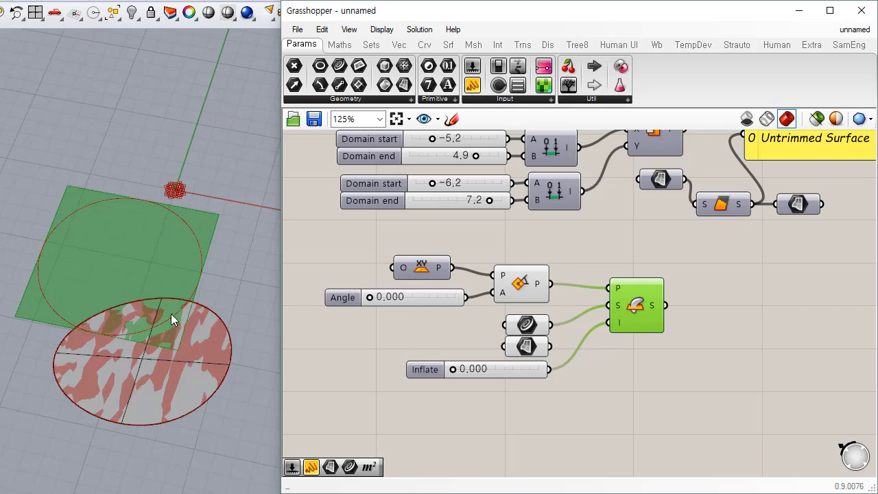
right_click_drag(171, 315, 239, 294, "shift")
left_click(366, 394)
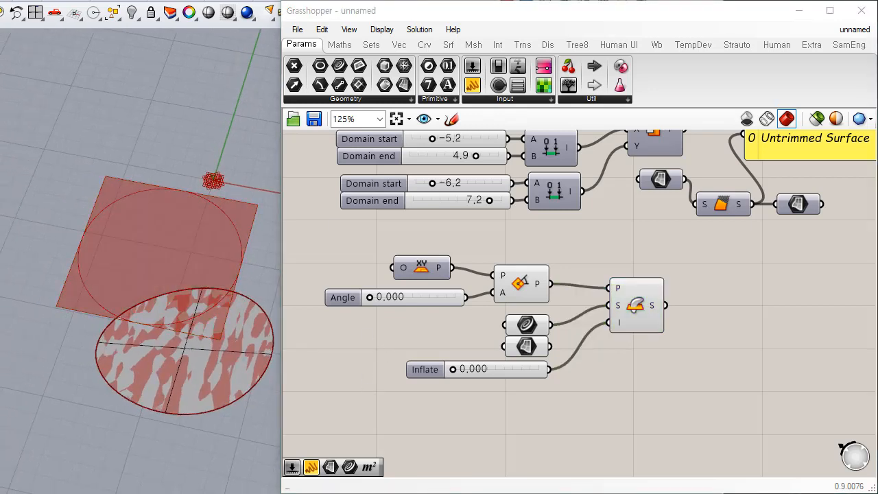
key("ctrl+alt+a")
right_click_drag(154, 295, 161, 309)
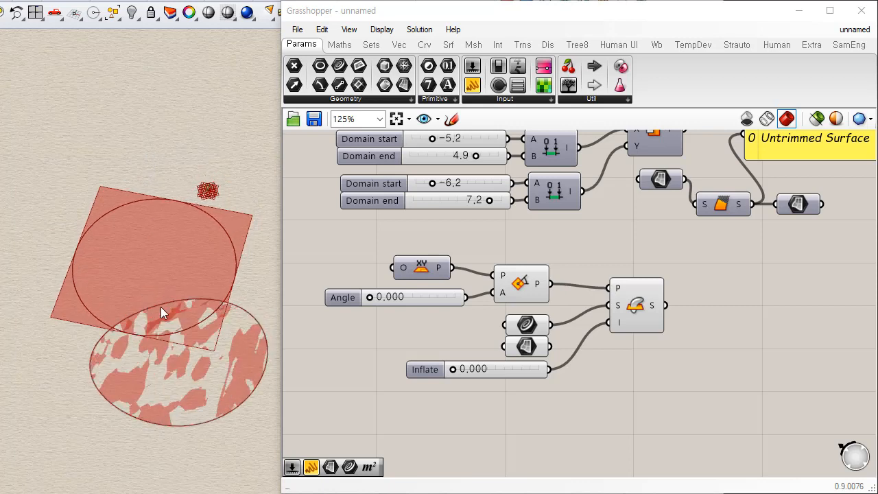
Turn off the preview of the lower Surface parameter and move the trimmed surface in Rhino clear of the rectangular plane preview.
left_click(526, 347)
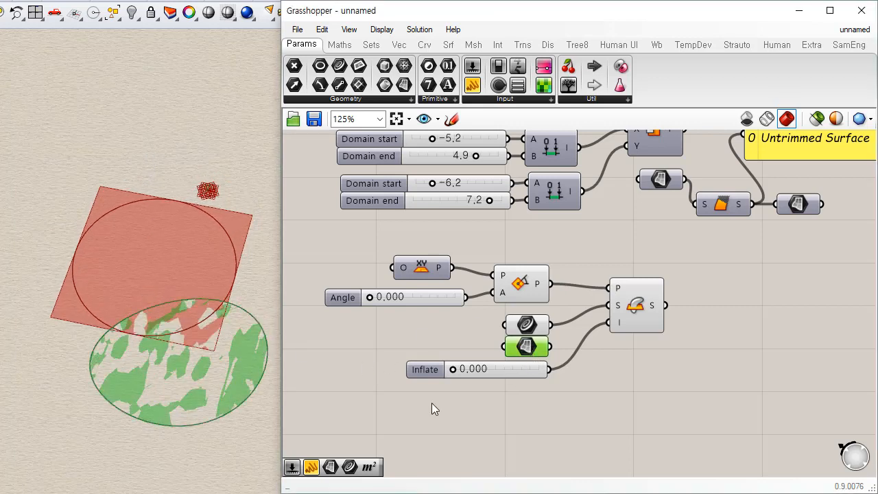
left_click(421, 341)
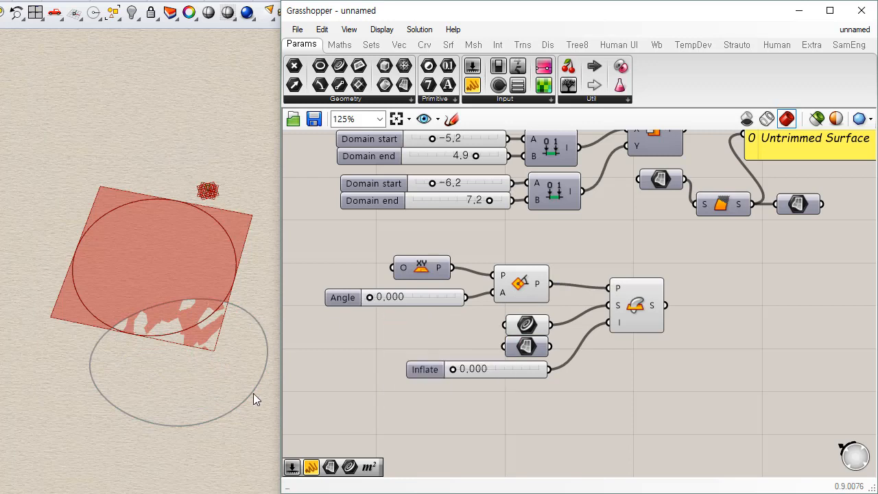
left_click_drag(239, 310, 227, 372)
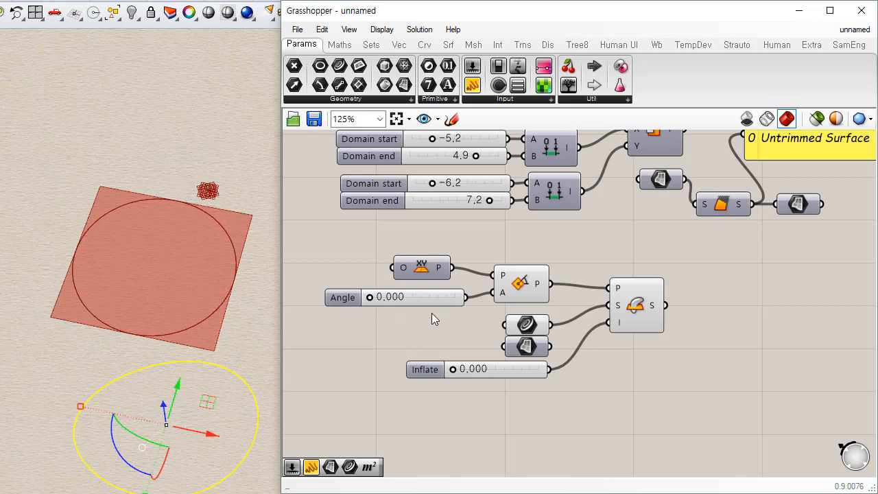
left_click(245, 336)
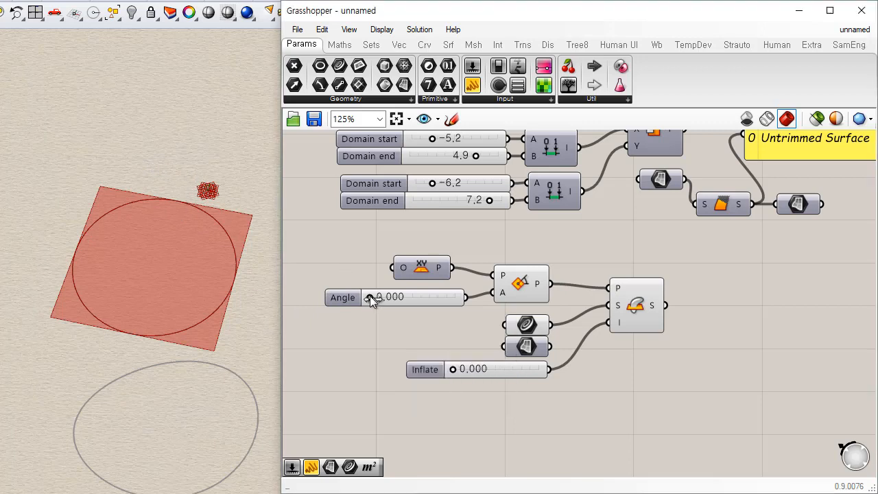
Try out the lower Angle slider, leave it at 0.000 and shift Plane Through Shape down beside the Inflate slider.
left_click_drag(370, 300, 335, 301)
right_click_drag(567, 356, 555, 308)
left_click_drag(625, 269, 626, 316)
left_click(602, 350)
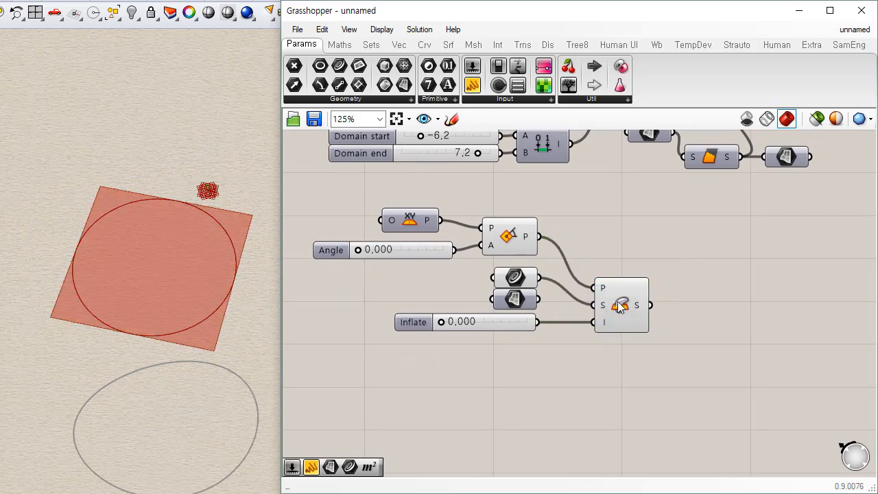
Duplicate the Plane Through Shape component with its input connections.
scroll(631, 314, "up", 2)
left_click(635, 318)
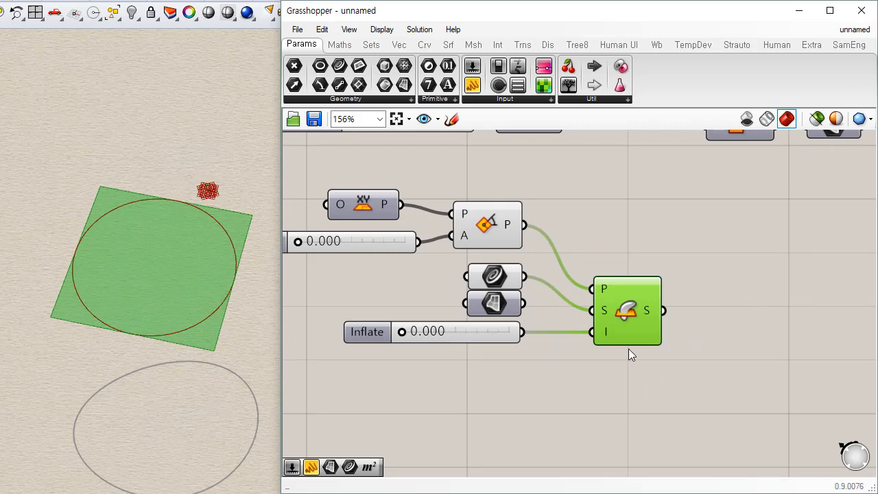
key("ctrl+v")
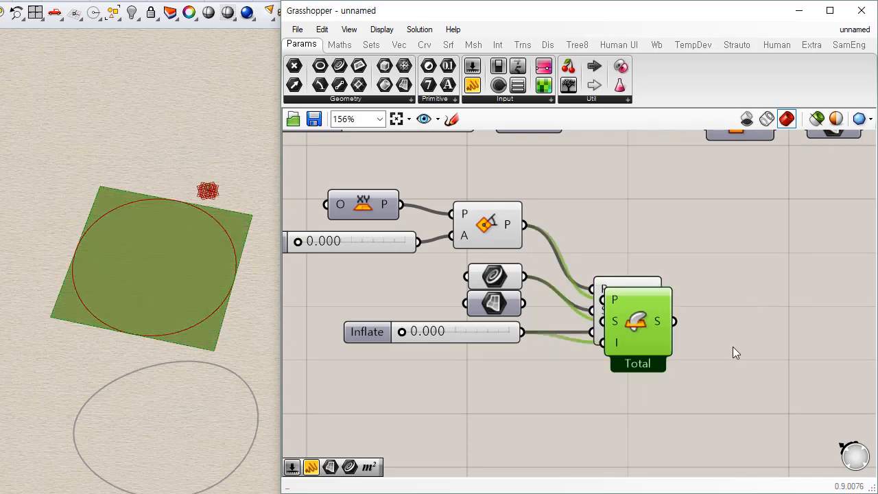
Move the original Plane Through Shape up beside the Rotate Plane component and place its duplicate directly below it.
left_click_drag(639, 341, 658, 264)
left_click_drag(615, 322, 655, 345)
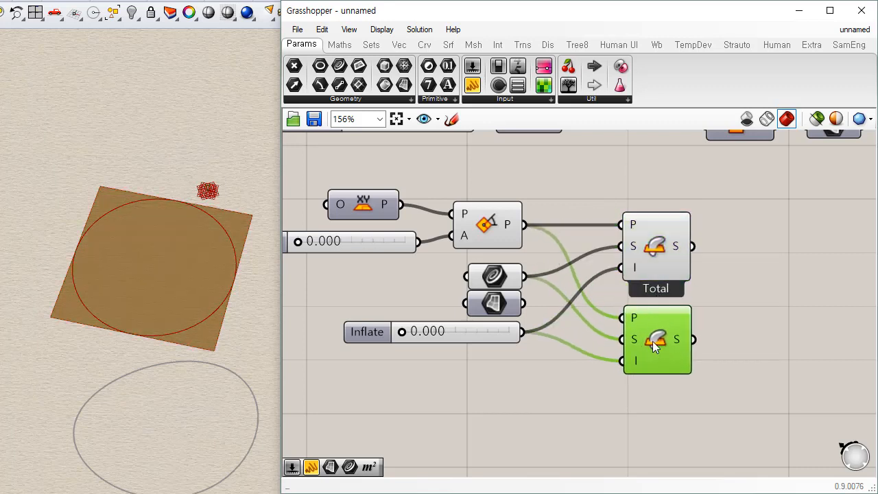
Try the Section Only option on the lower Plane Through Shape and switch it back off.
right_click(653, 342)
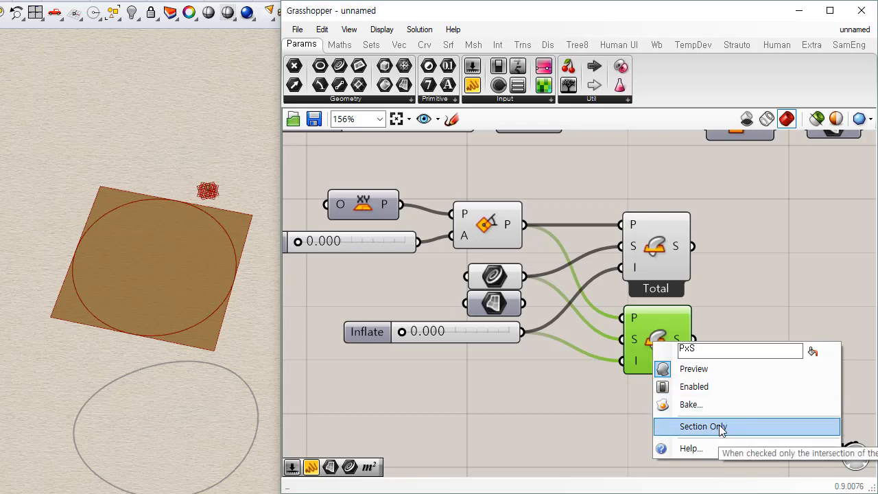
right_click(662, 331)
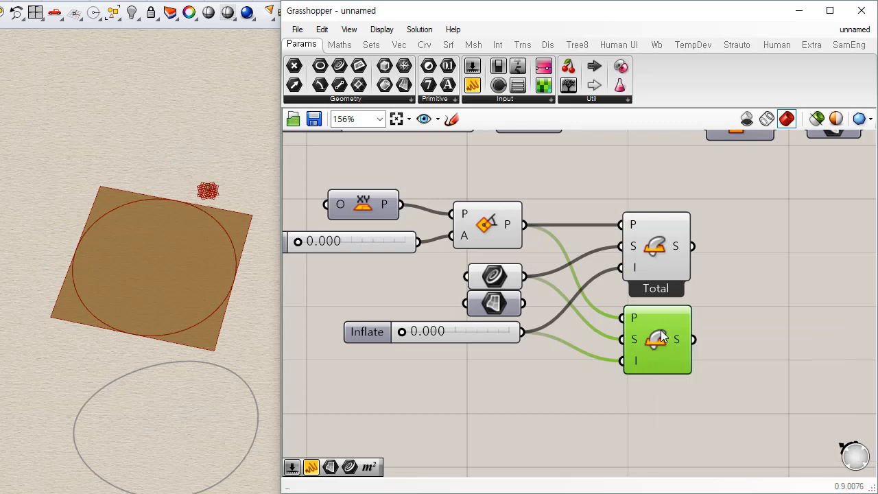
left_click(653, 341)
right_click(655, 343)
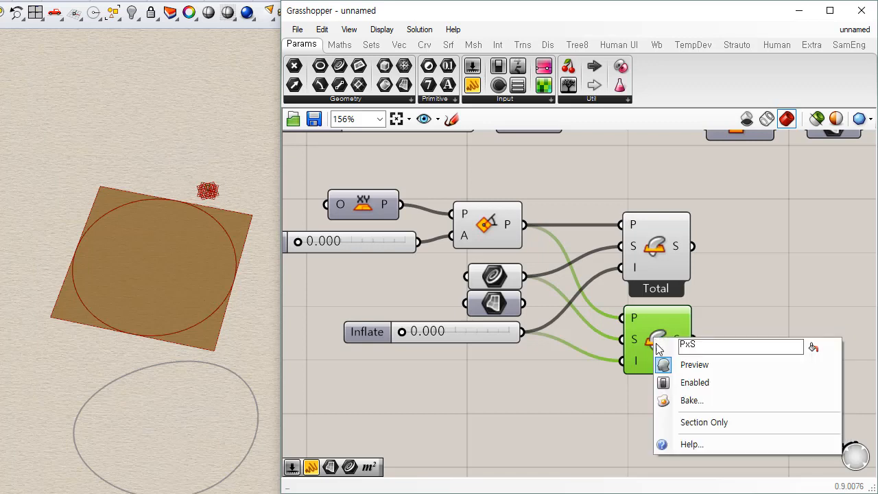
left_click(692, 423)
left_click(695, 422)
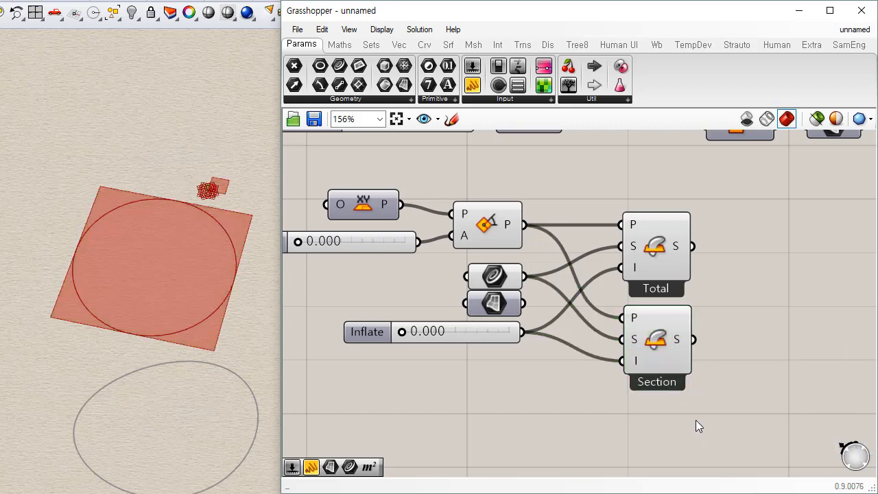
right_click(653, 345)
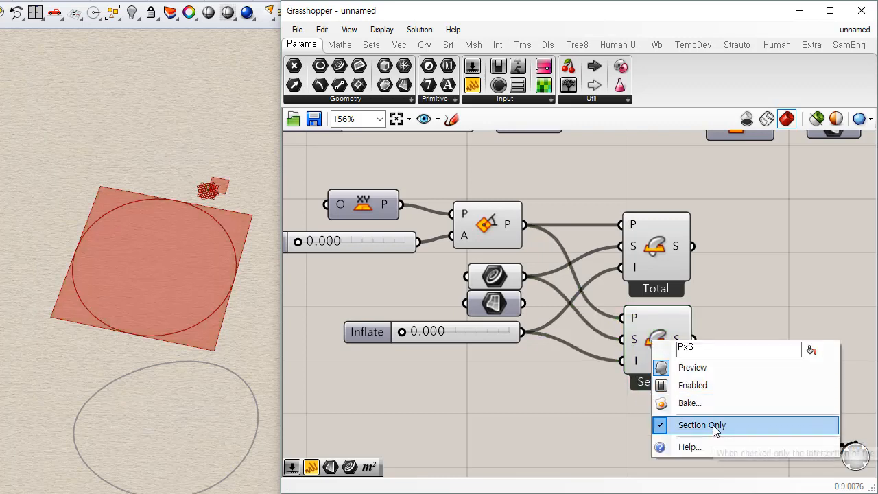
left_click(713, 424)
Line up the two Plane Through Shape components one above the other with a clear gap between them.
left_click_drag(654, 349, 652, 340)
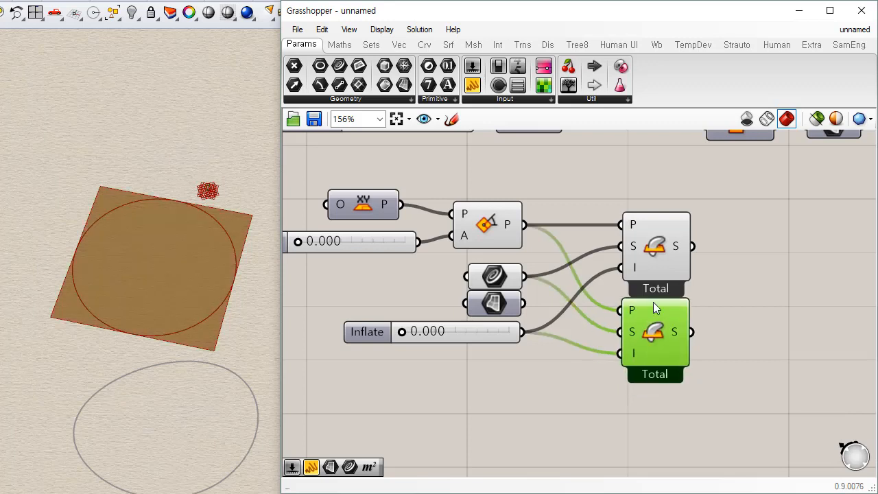
mouse_move(653, 266)
left_mouse_down()
mouse_move(653, 239)
mouse_move(657, 260)
left_mouse_up()
left_click(667, 334)
left_click_drag(667, 334, 671, 328)
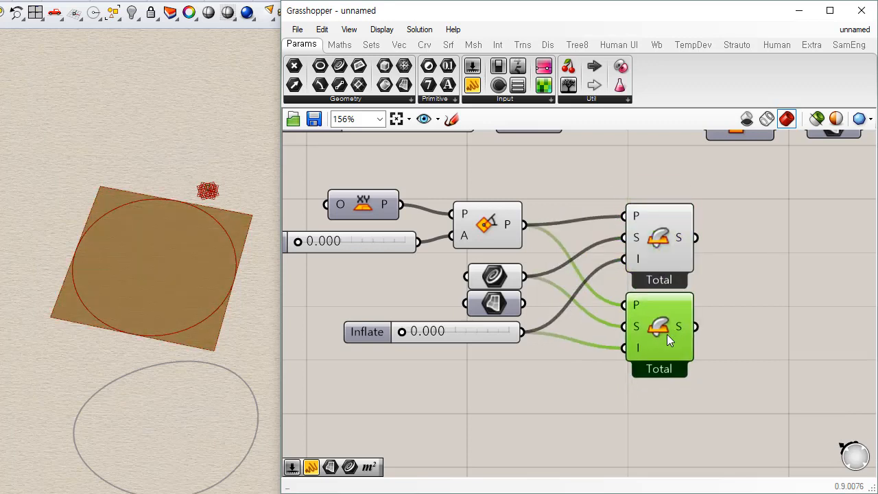
left_click(666, 420)
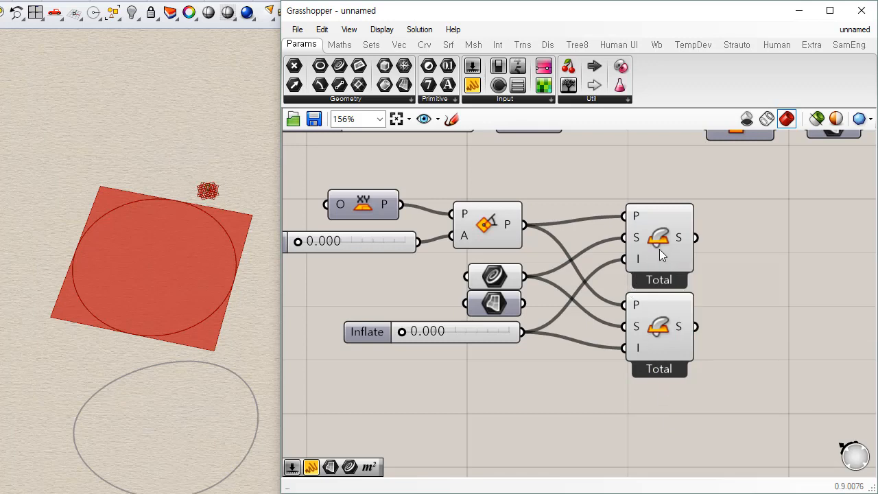
left_click_drag(659, 249, 663, 247)
left_click_drag(659, 342, 663, 340)
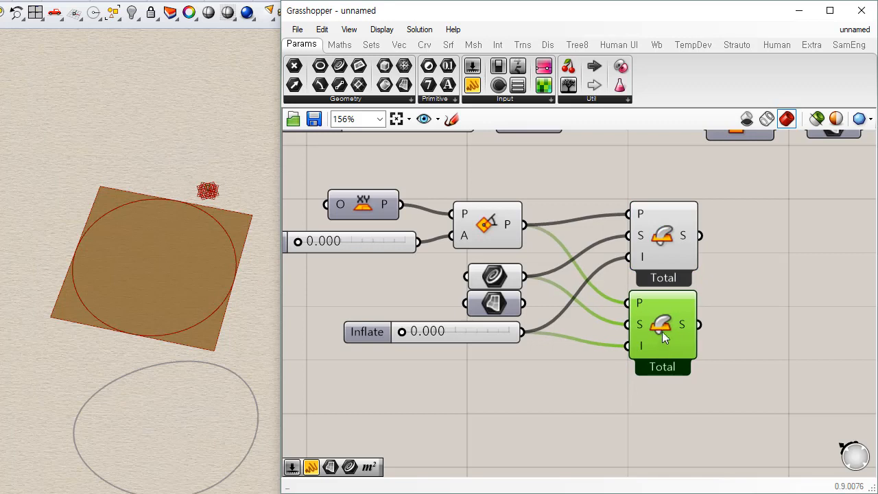
right_click(662, 332)
left_click(739, 272)
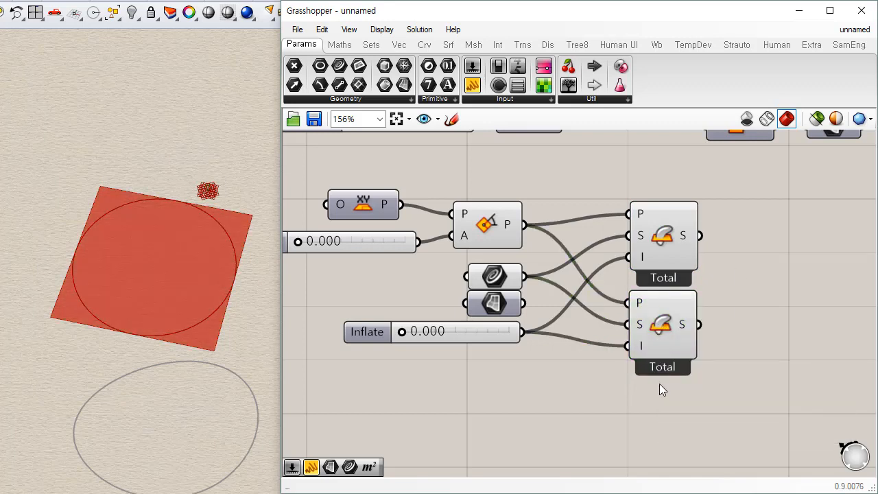
left_click(665, 251)
left_click(670, 340)
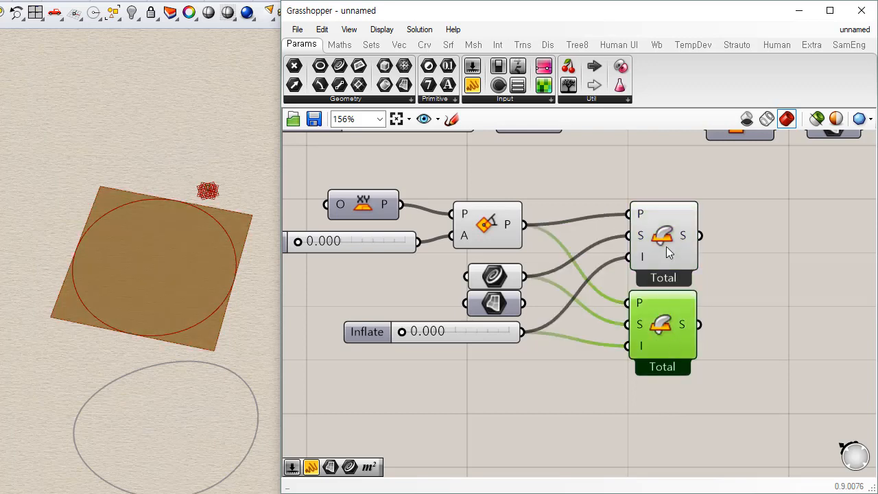
left_click_drag(666, 249, 666, 219)
Move the XY Plane component higher and connect its plane directly to the upper Plane Through Shape's P input, replacing the rotated plane.
left_click_drag(370, 198, 373, 174)
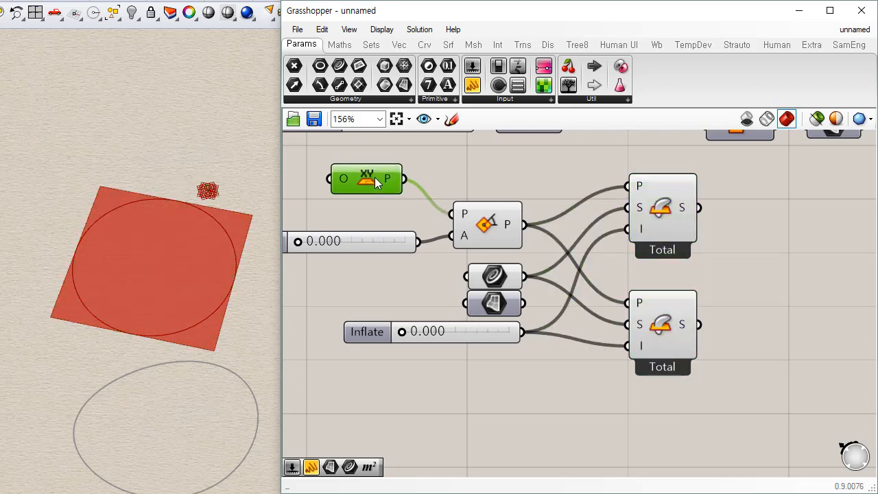
left_click_drag(298, 241, 277, 244)
left_click(498, 152)
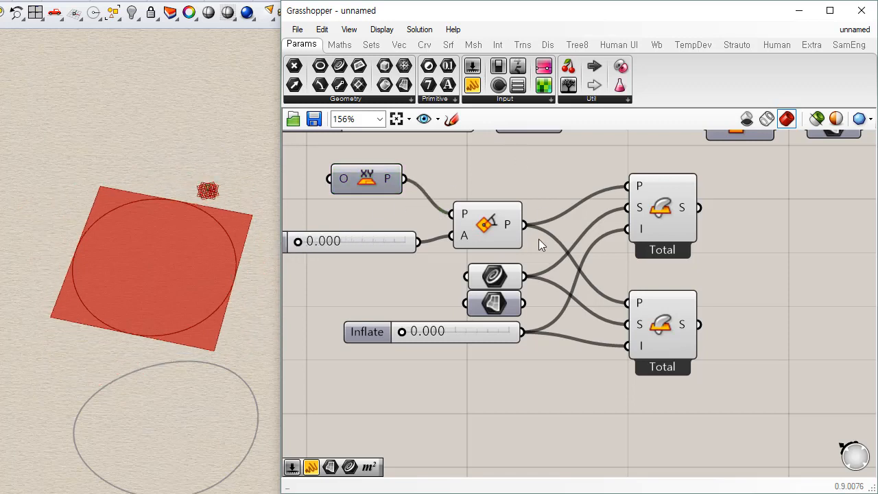
left_click_drag(403, 179, 665, 205)
mouse_move(653, 326)
left_mouse_down()
mouse_move(659, 303)
mouse_move(659, 312)
left_mouse_up()
left_click(649, 249)
left_click(655, 214)
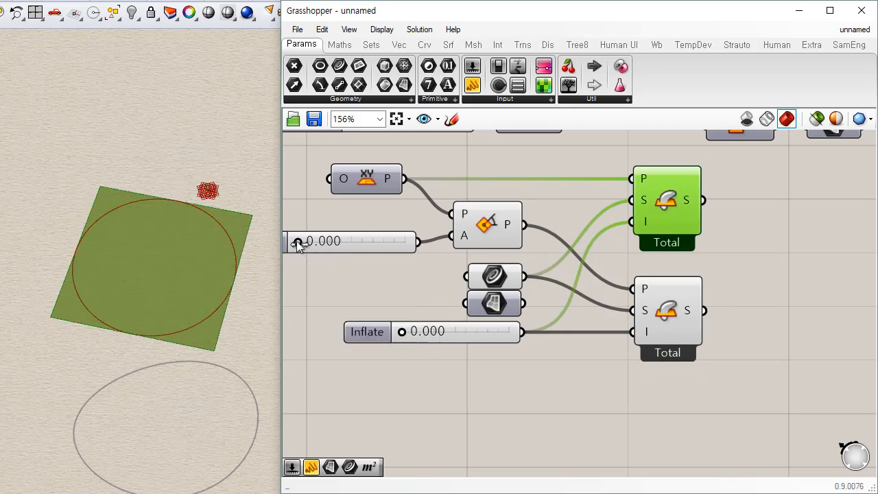
Set the Angle slider feeding the rotated plane to 0.461.
left_click_drag(297, 245, 347, 238)
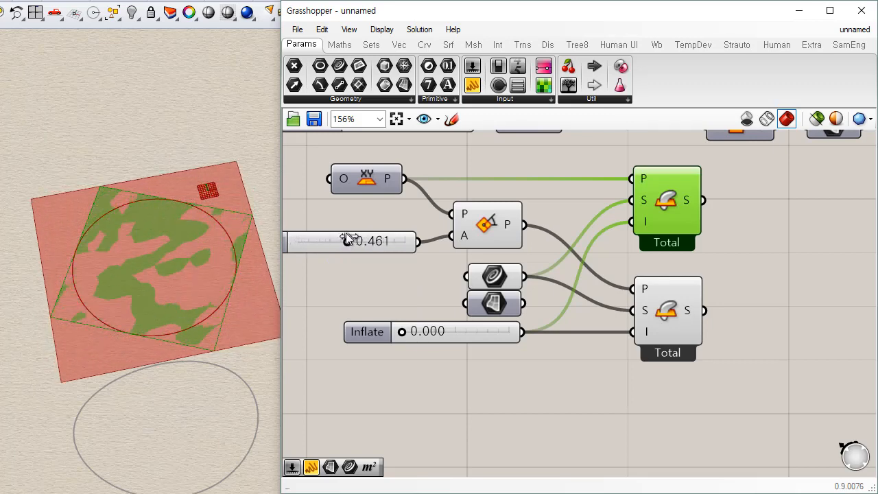
left_click(349, 269)
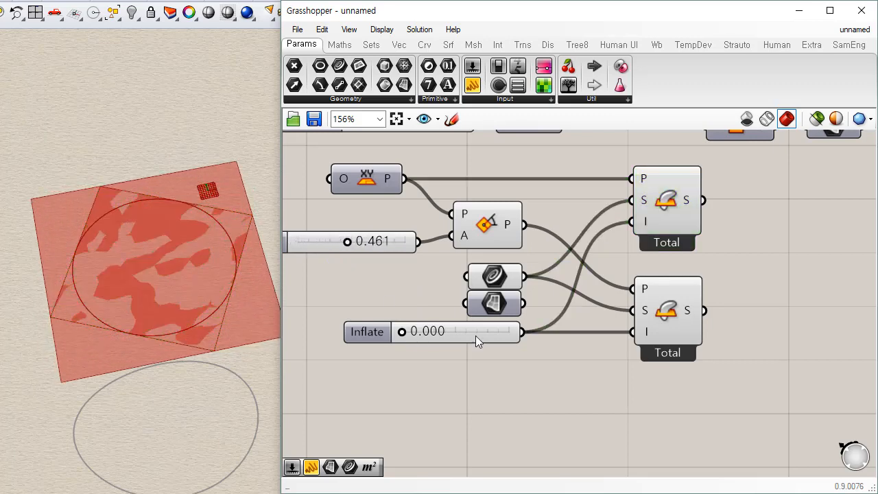
Compare the unrotated and rotated plane surfaces by temporarily hiding the lower Plane Through Shape's preview.
left_click(666, 193)
left_click(569, 420)
left_click(675, 318)
left_click(748, 309)
left_click(665, 202)
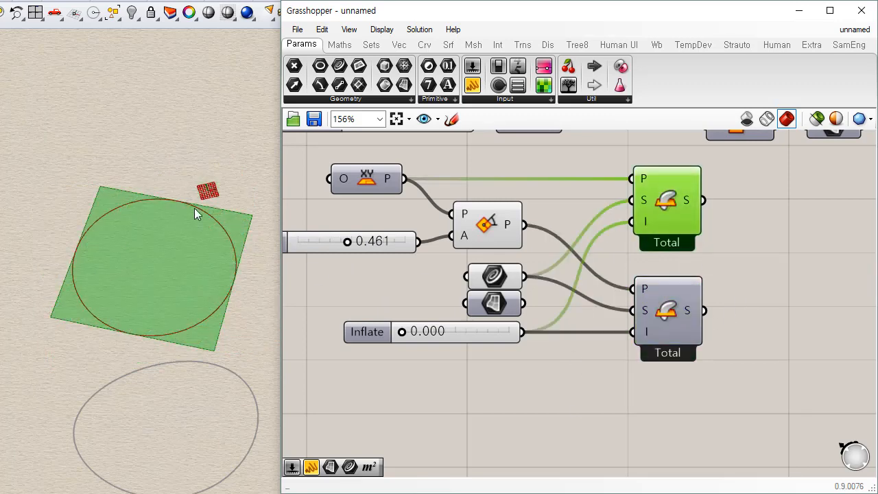
left_click(617, 342)
left_click(670, 331)
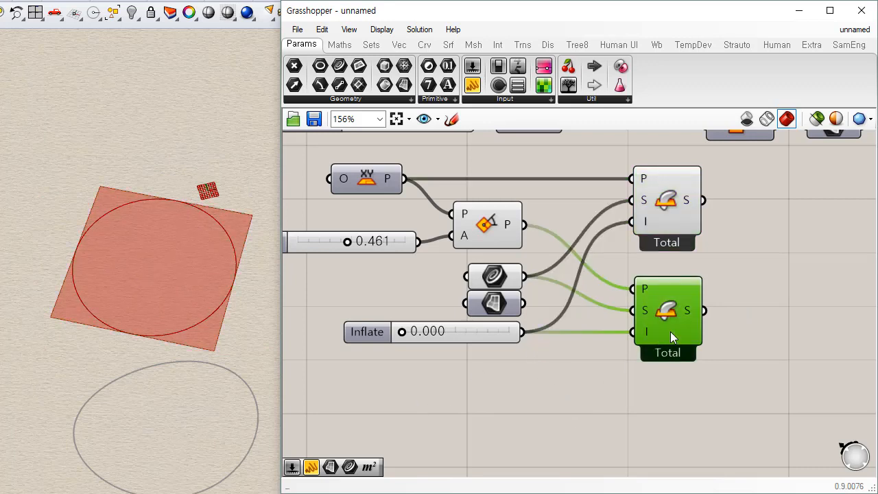
left_click(566, 420)
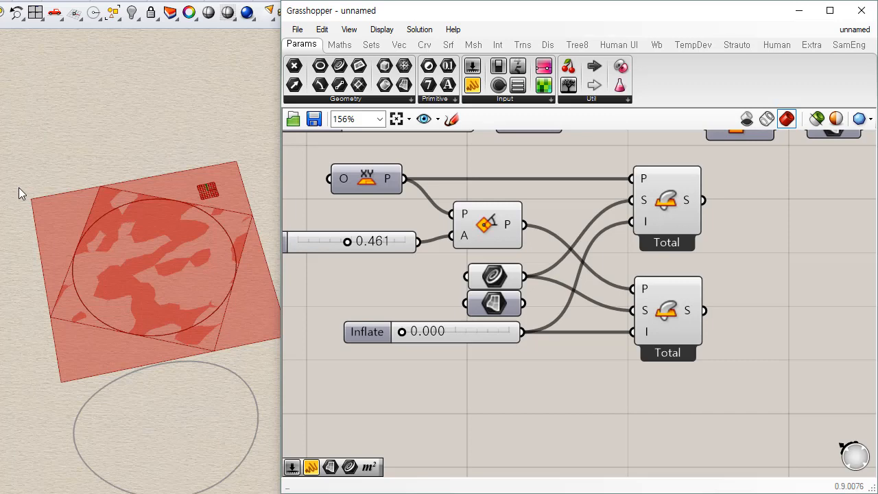
Narrow the Grasshopper window and nudge the Inflate slider, Surface parameter and lower Plane Through Shape slightly downward.
right_click_drag(189, 343, 205, 299, "shift")
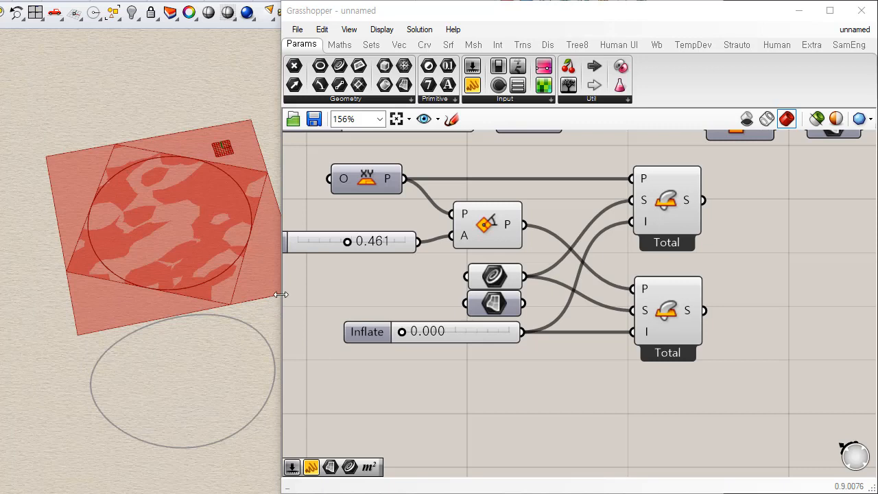
left_click_drag(281, 295, 311, 316)
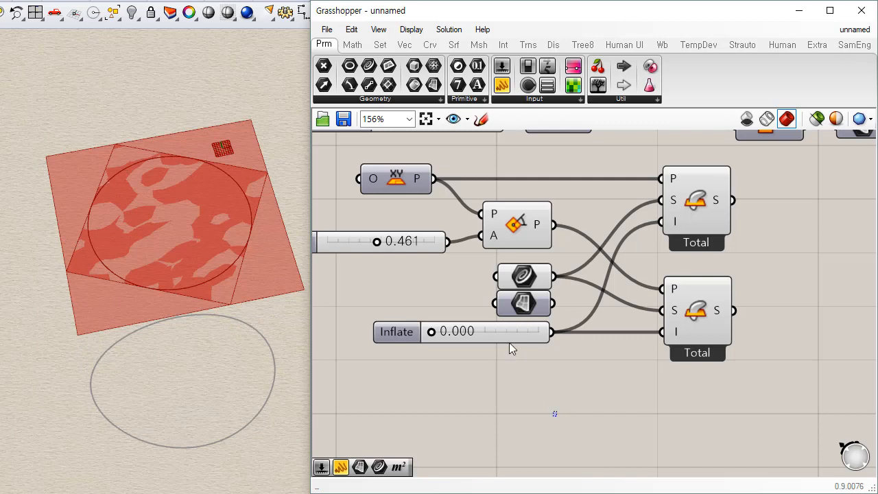
left_click_drag(509, 336, 509, 344)
left_click(676, 362)
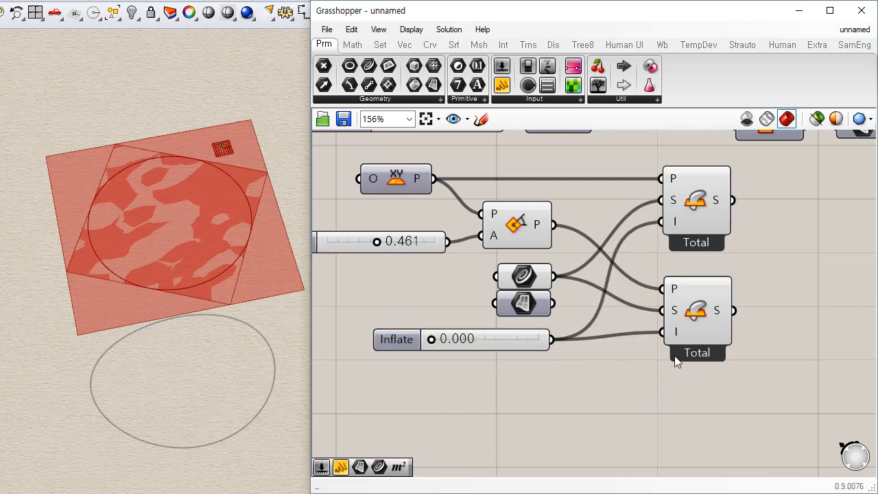
left_click_drag(522, 305, 524, 310)
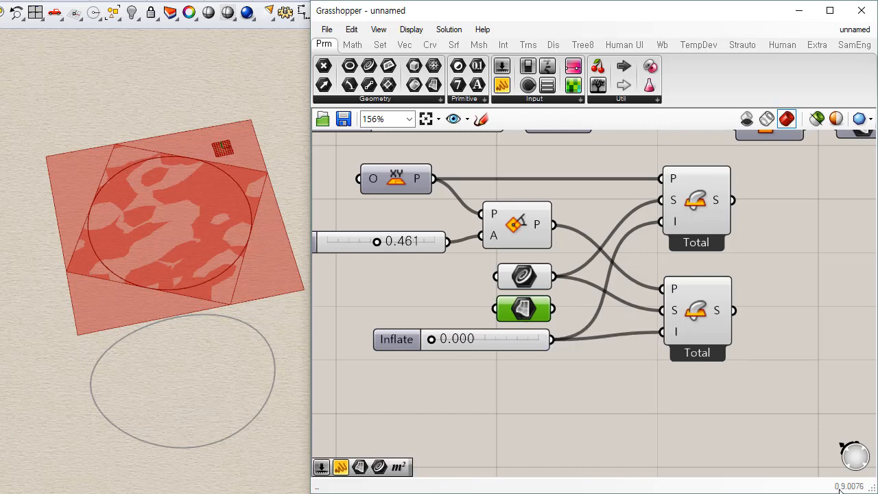
left_click(649, 408)
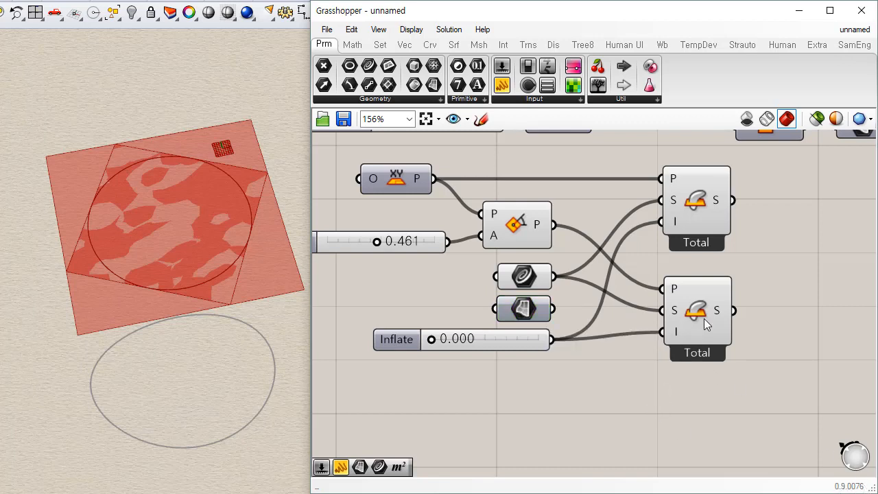
left_click_drag(704, 318, 703, 325)
left_click(788, 334)
Turn on the Section Only option for the upper Plane Through Shape.
left_click(700, 195)
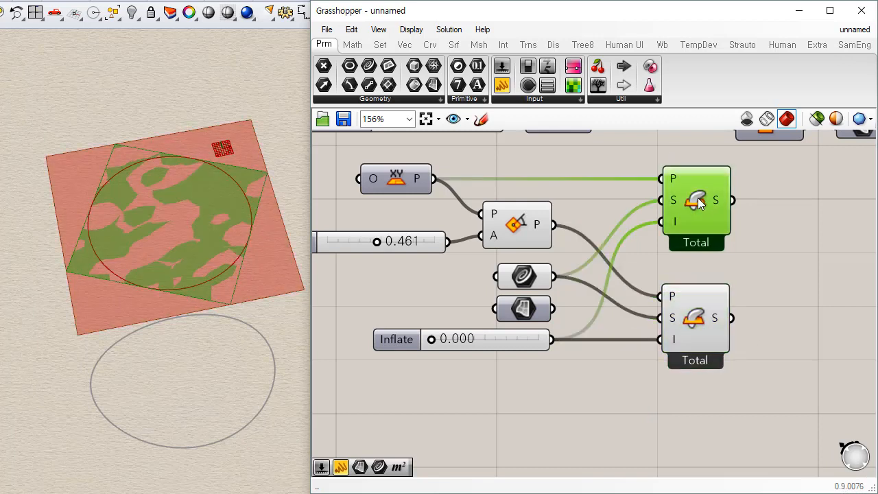
left_click(605, 422)
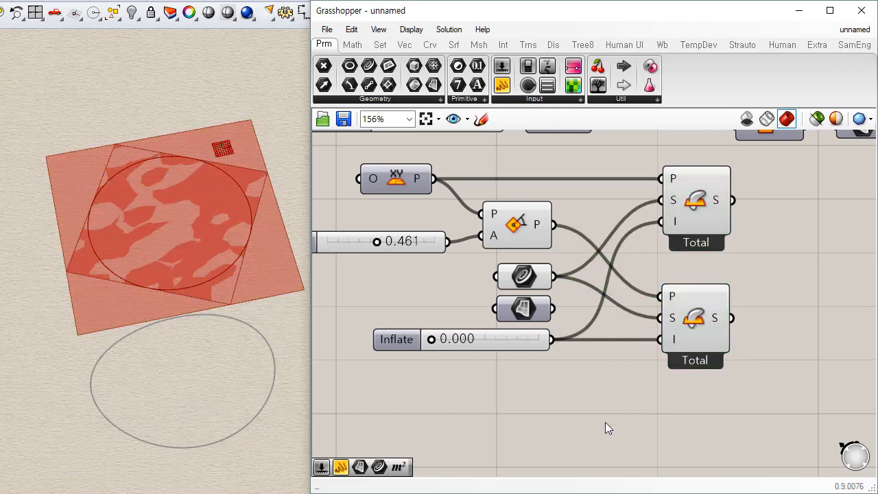
right_click(698, 197)
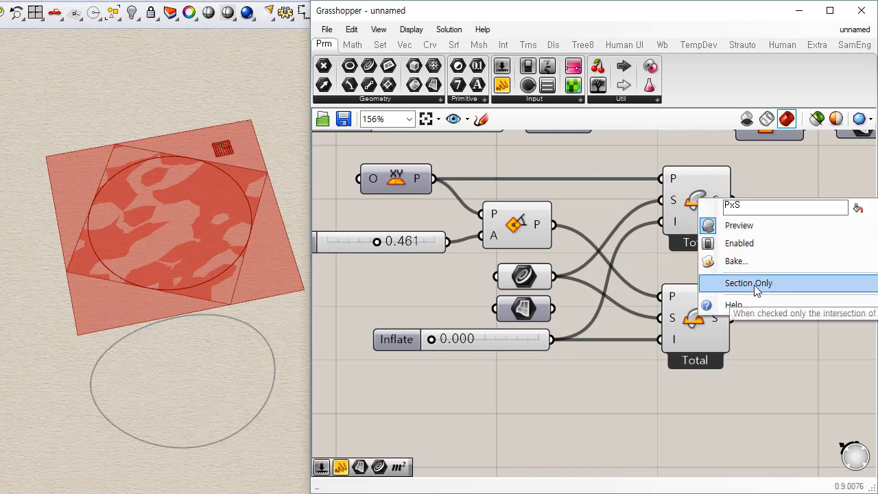
left_click(791, 411)
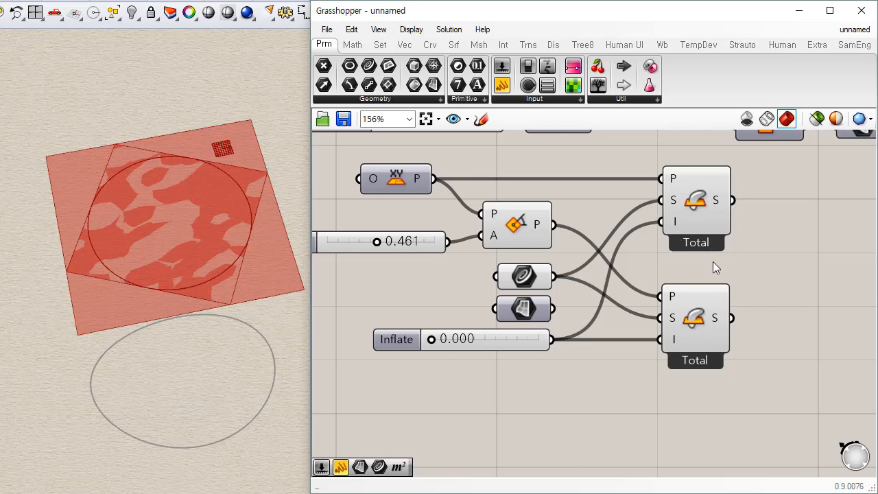
right_click(695, 206)
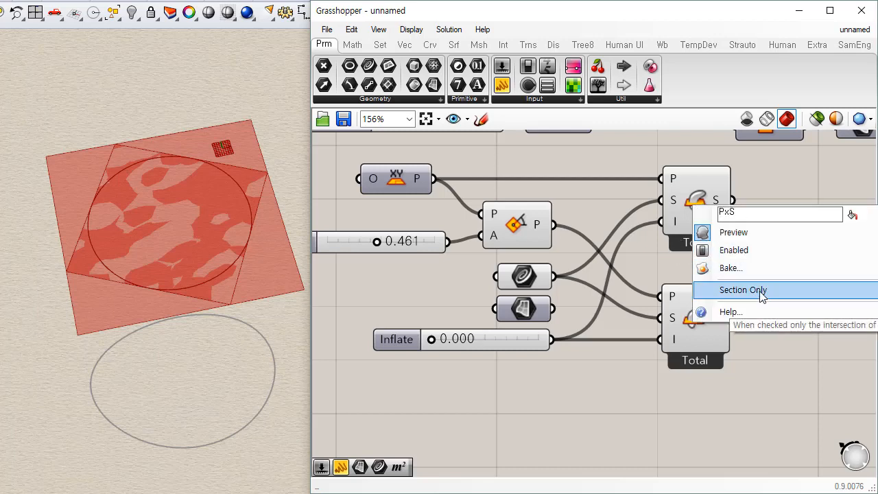
left_click(760, 291)
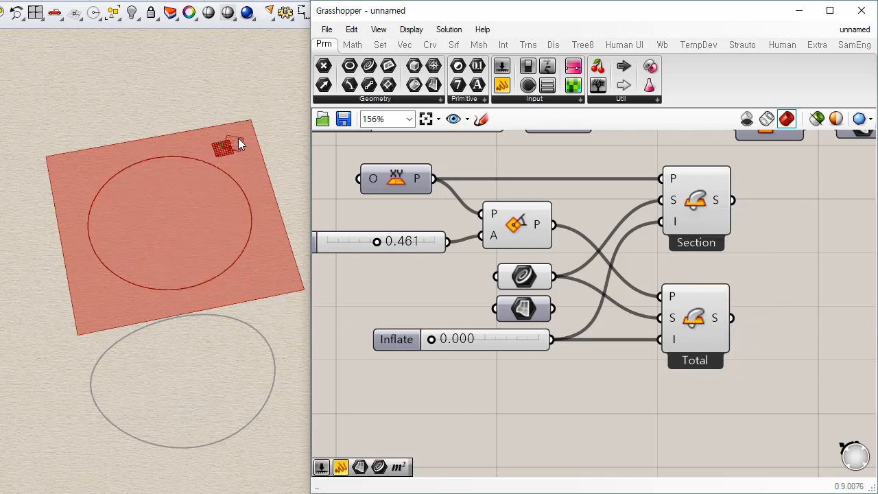
Turn off the lower Plane Through Shape's preview and select the upper one to highlight its surface.
left_click(701, 317)
key("ctrl+q")
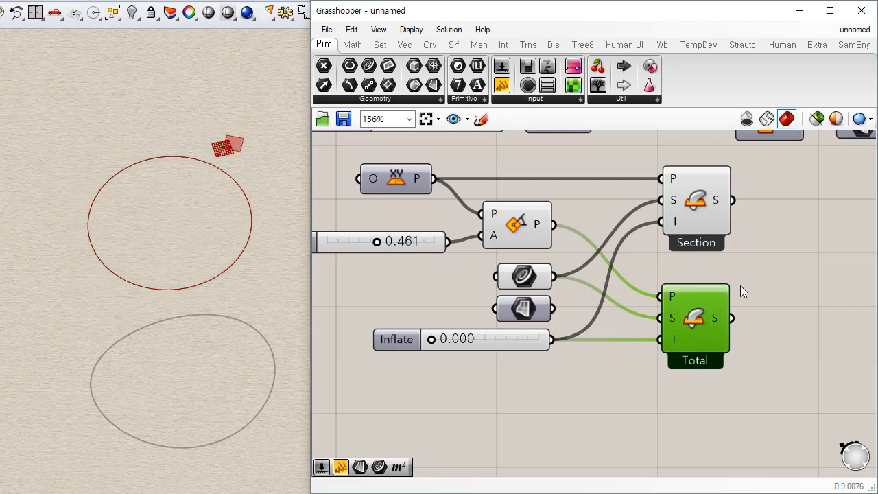
left_click(740, 285)
left_click(676, 199)
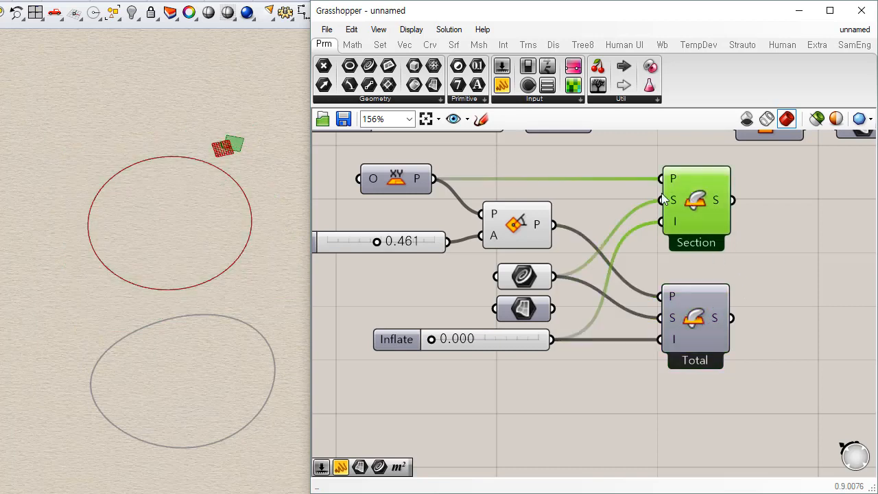
Switch the Rhino perspective viewport to the Shaded display mode.
left_click(225, 144)
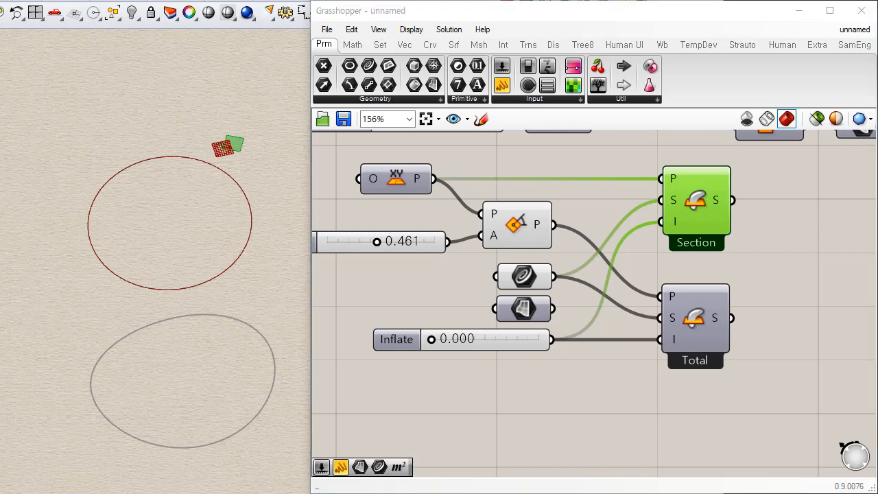
key("ctrl+alt+s")
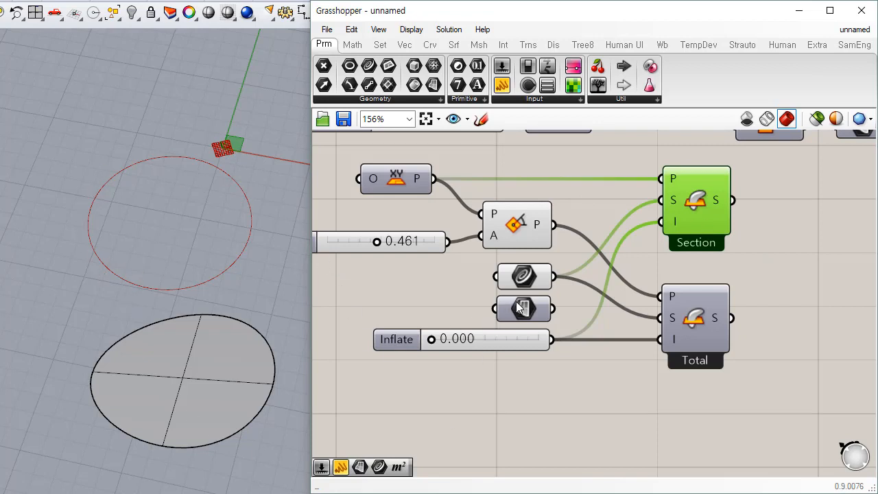
Connect the Surface parameter to the upper Plane Through Shape's S input in place of the curve.
mouse_move(553, 309)
left_mouse_down()
mouse_move(614, 220)
mouse_move(616, 250)
mouse_move(559, 306)
left_mouse_up()
left_click(524, 276)
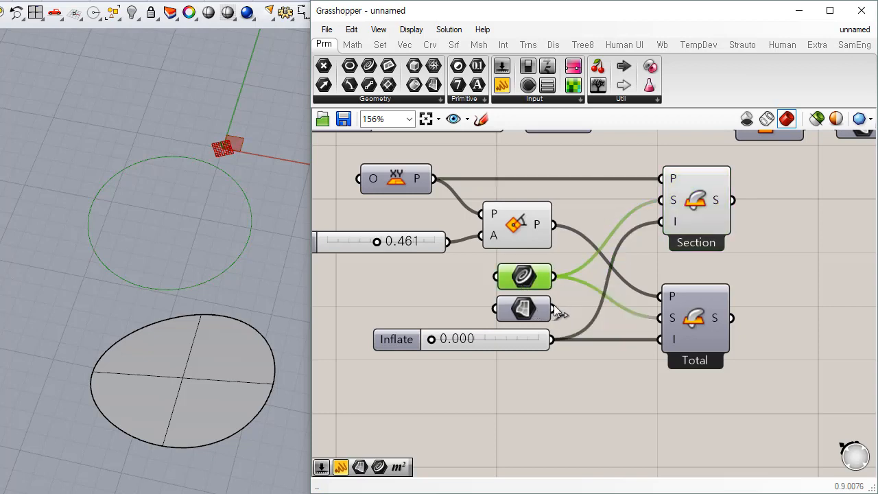
left_click_drag(554, 307, 656, 205)
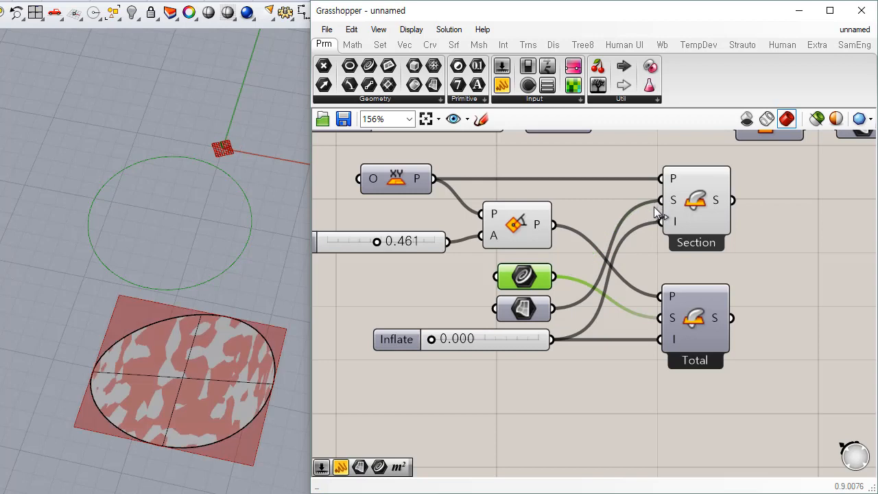
left_click(627, 416)
Turn off the Section Only option for the upper Plane Through Shape and highlight its surface.
right_click(695, 200)
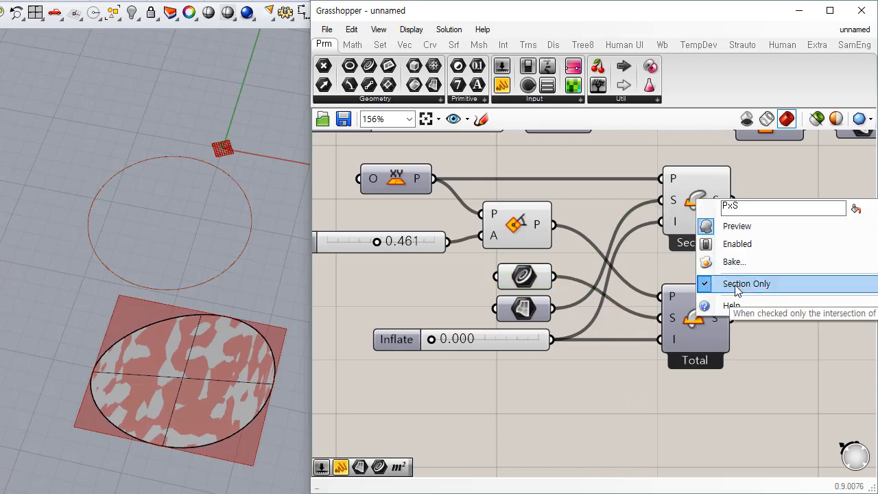
left_click(738, 285)
left_click(694, 200)
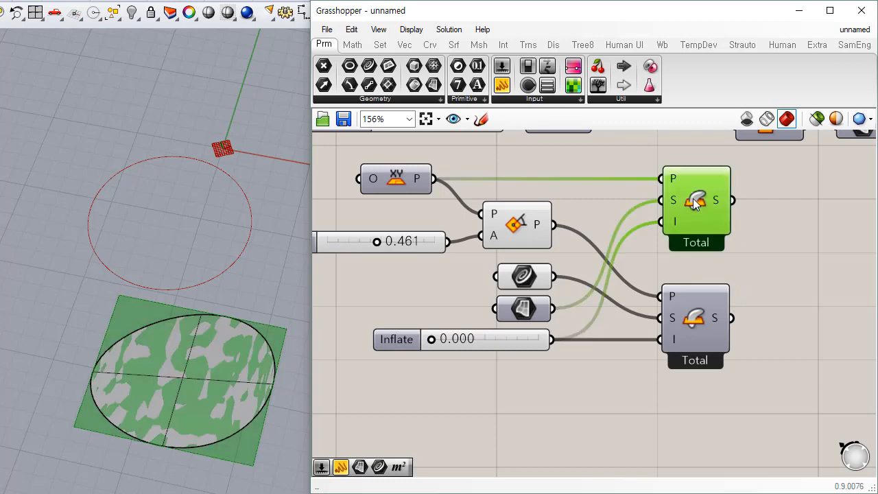
Toggle Section Only on and back off for the upper Plane Through Shape.
right_click(693, 201)
left_click(752, 283)
right_click(690, 201)
left_click(763, 287)
left_click(773, 272)
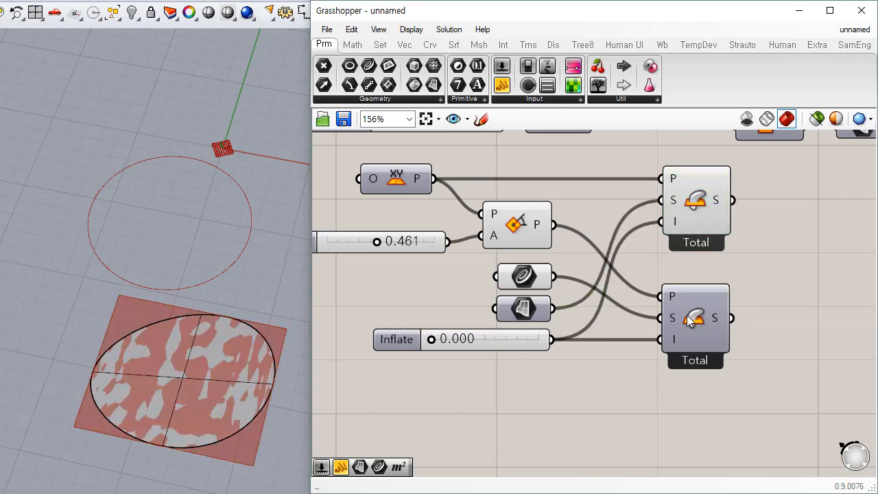
Turn on the Section Only option for the lower Plane Through Shape.
right_click(689, 318)
left_click(731, 402)
left_click(711, 331)
left_click(784, 300)
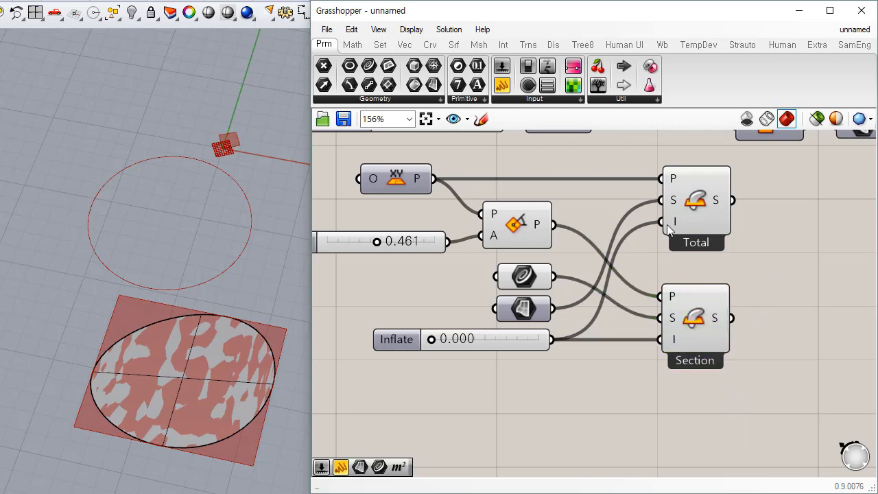
left_click(669, 223)
Set the Angle slider feeding the rotated plane to 0.755.
left_click(378, 242)
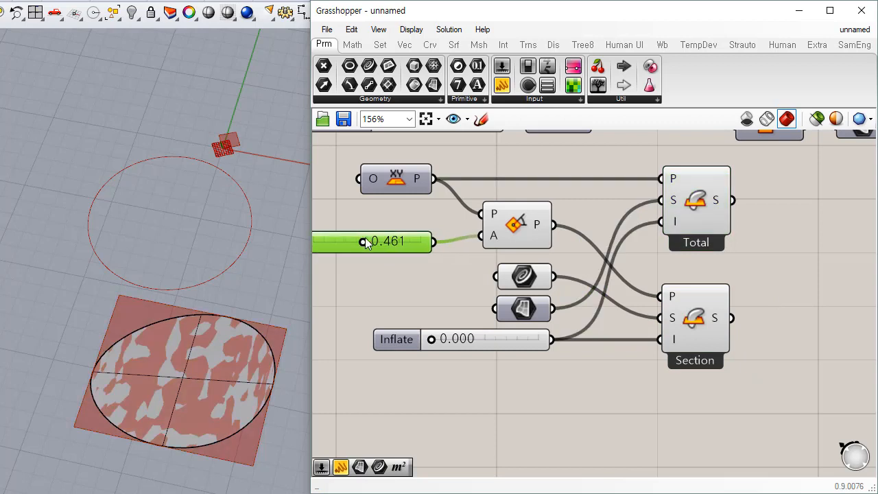
left_click_drag(377, 244, 408, 246)
left_click(639, 324)
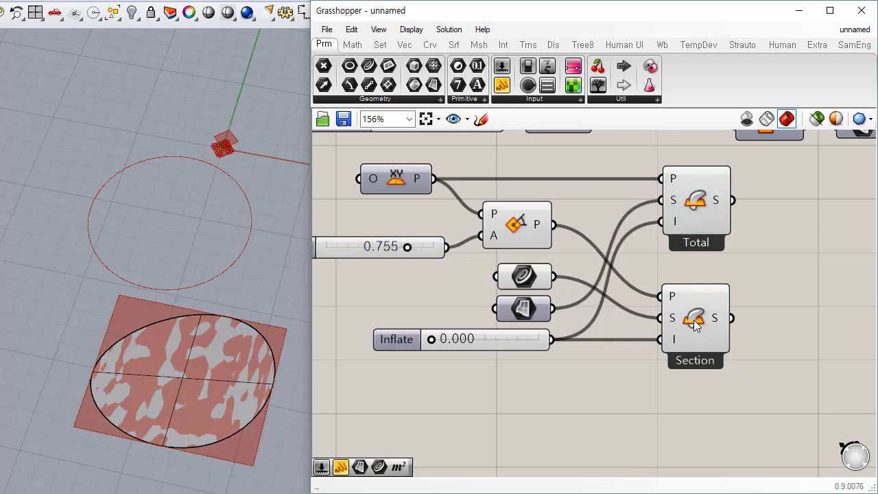
Connect the Surface parameter to the lower Plane Through Shape's S input, replacing the curve.
left_click(695, 324)
left_click_drag(552, 308, 660, 317)
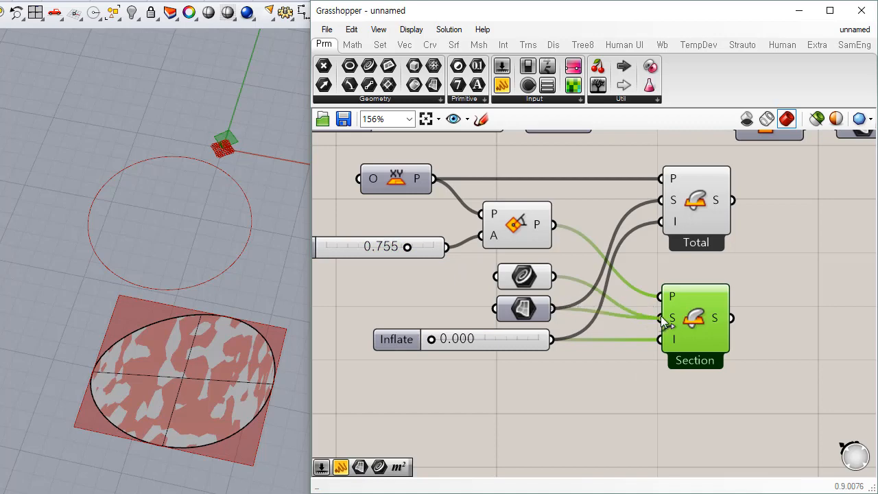
left_click(634, 245)
Turn off the upper Plane Through Shape's preview and set the Angle slider to 0.416.
left_click(692, 205)
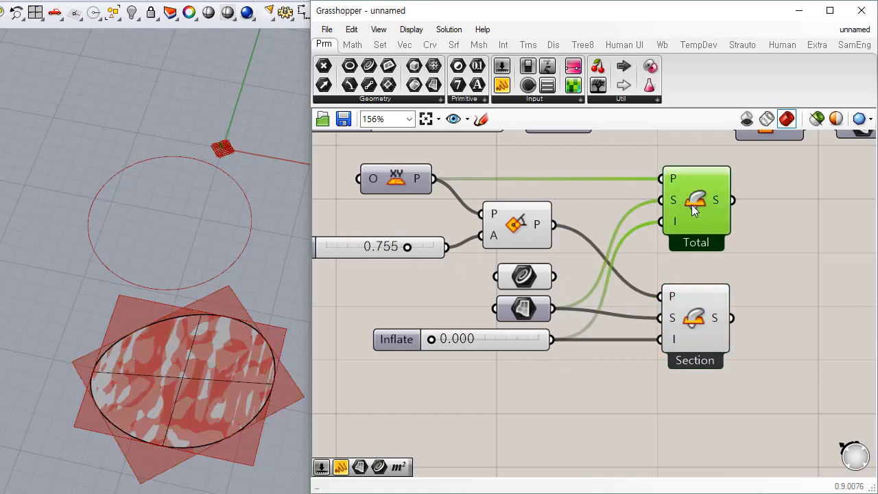
key("ctrl+q")
left_click(594, 357)
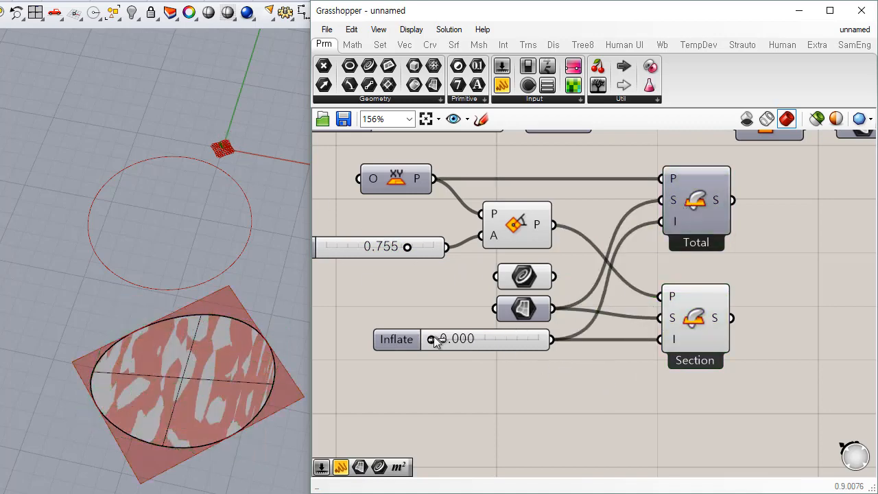
left_click_drag(432, 338, 387, 338)
left_click_drag(408, 248, 370, 247)
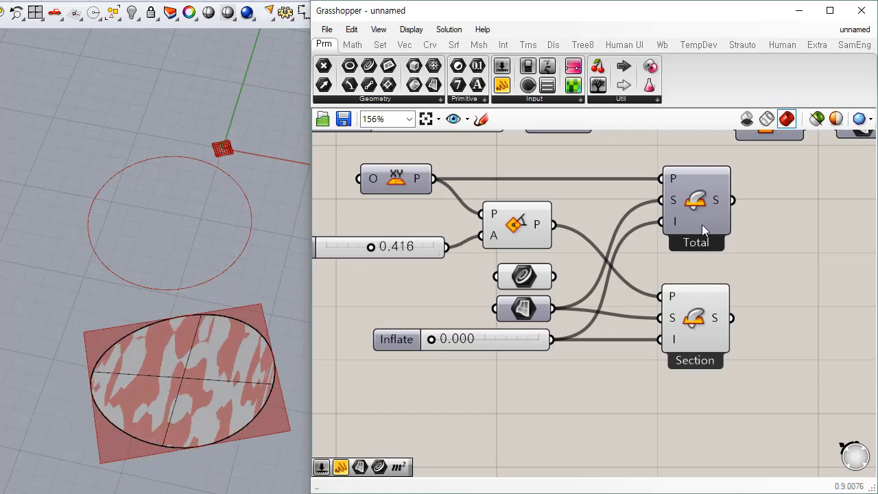
Turn the upper Plane Through Shape's preview back on.
left_click(716, 221)
left_click(762, 279)
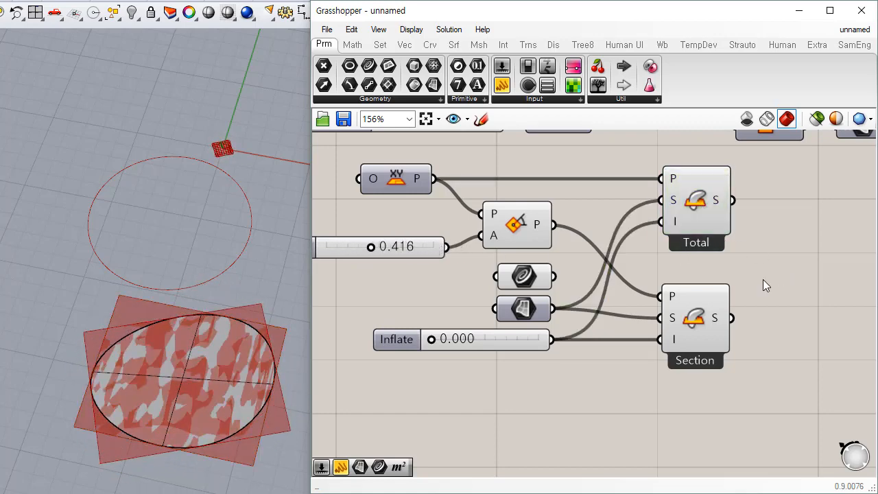
right_click(700, 215)
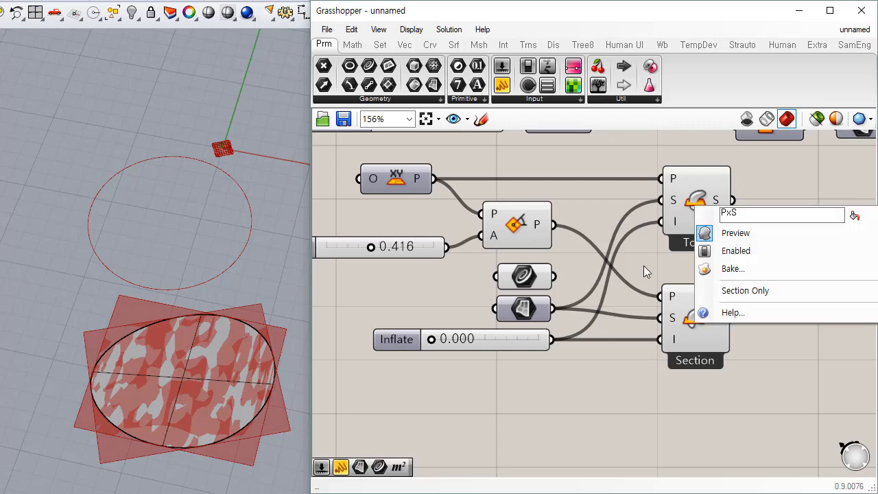
Connect the rotated plane to the upper Plane Through Shape's P input in place of the XY Plane and highlight its surface.
left_click_drag(554, 225, 669, 184)
left_click(697, 205)
right_click(697, 200)
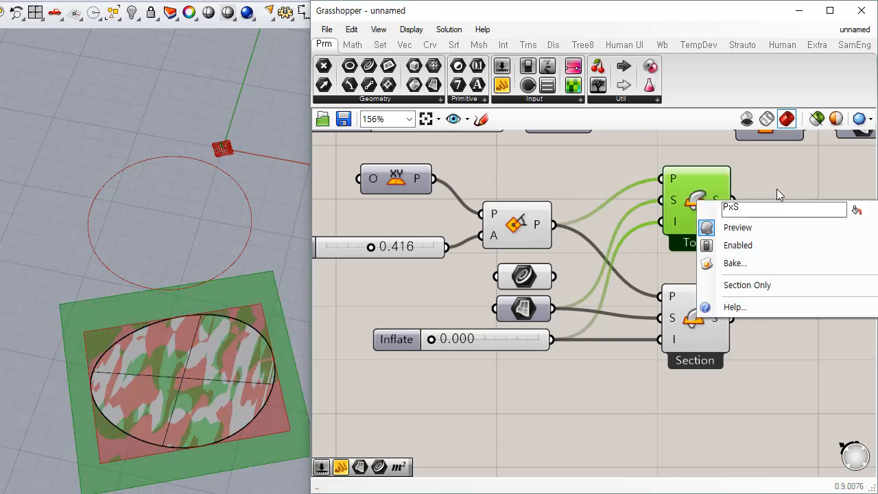
left_click(617, 313)
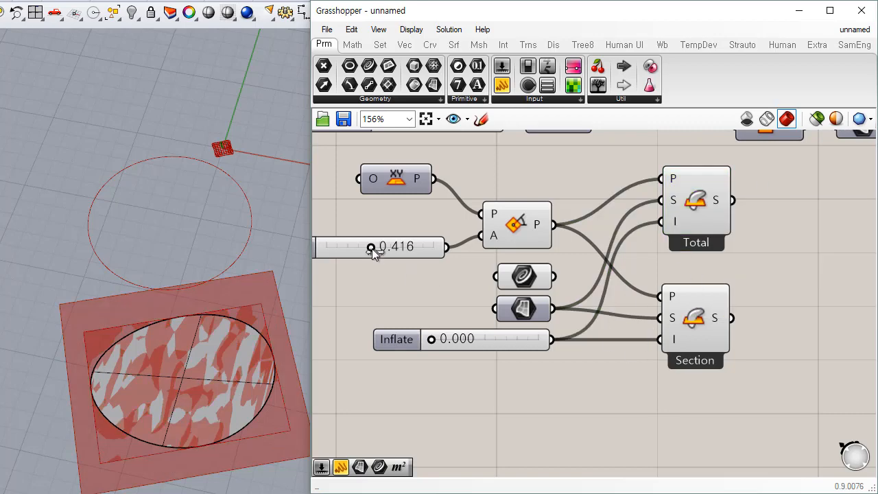
Compare the two surfaces with the Angle slider at 0.000 and at 0.320, highlighting the Section surface.
left_click_drag(372, 249, 302, 247)
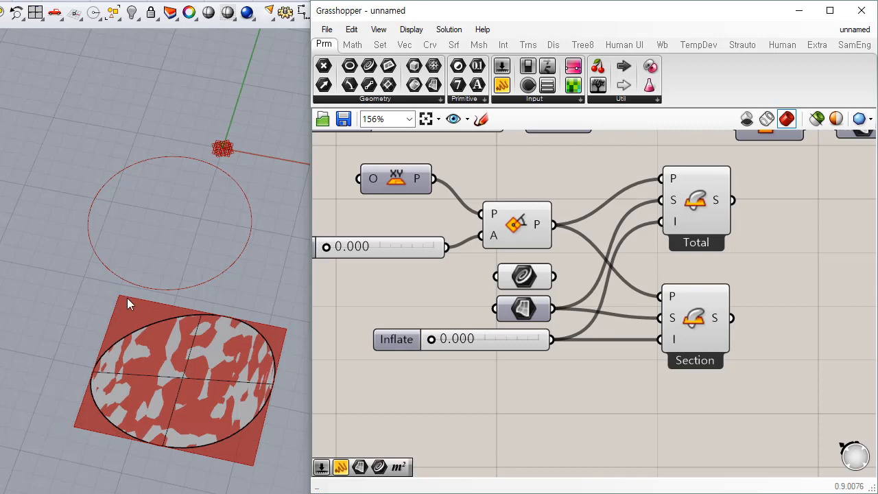
left_click_drag(326, 246, 362, 246)
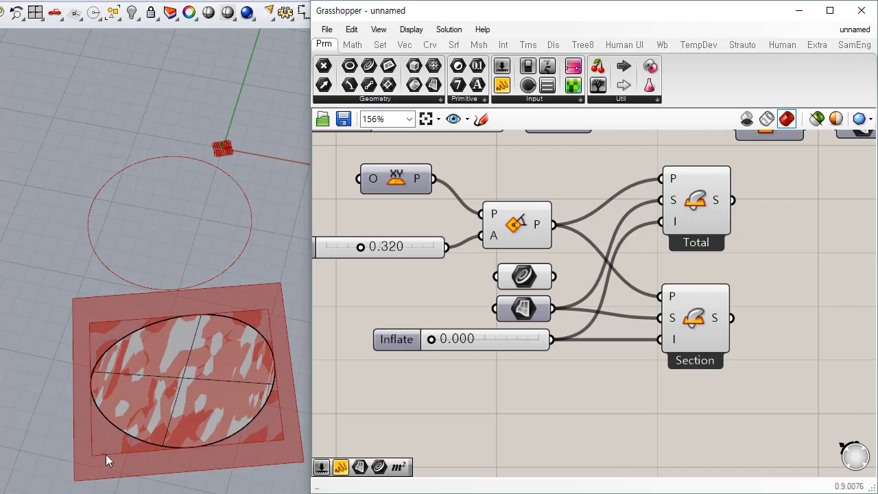
left_click(703, 321)
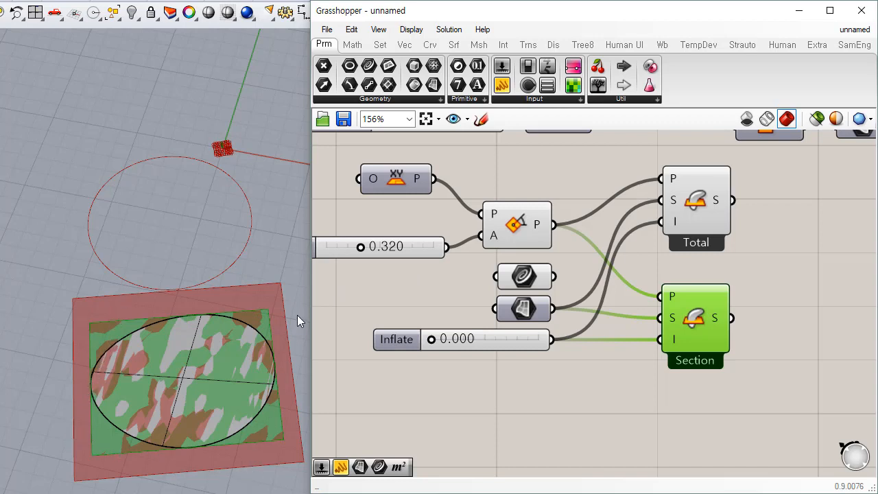
Duplicate the Total Plane Through Shape above the original and space the three Plane Through Shape components out.
left_click_drag(706, 193, 715, 161)
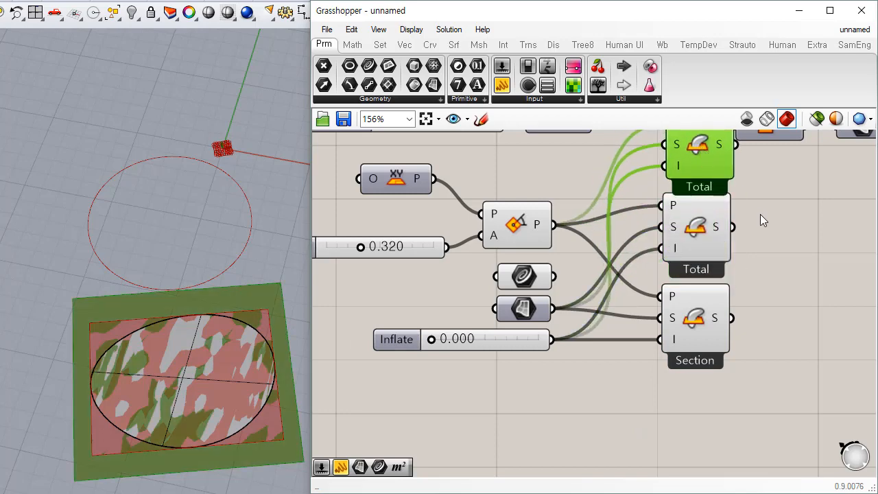
right_click_drag(762, 264, 768, 340)
left_click_drag(781, 225, 702, 433)
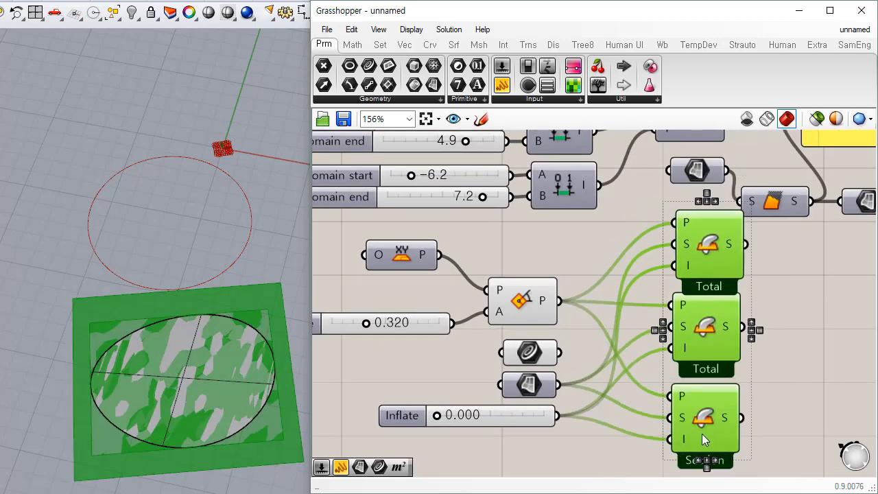
left_click(524, 250)
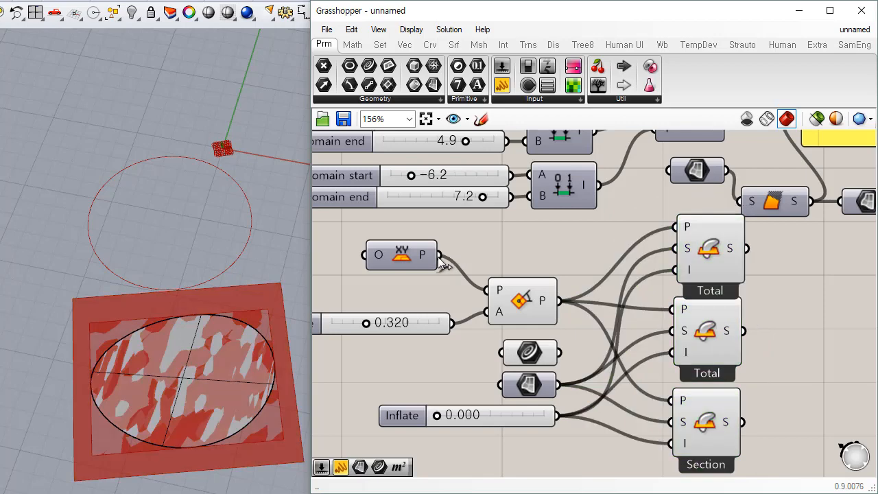
Connect the XY Plane to the topmost Plane Through Shape's P input and align the middle component beneath it.
left_click_drag(441, 255, 694, 232)
left_click(718, 346)
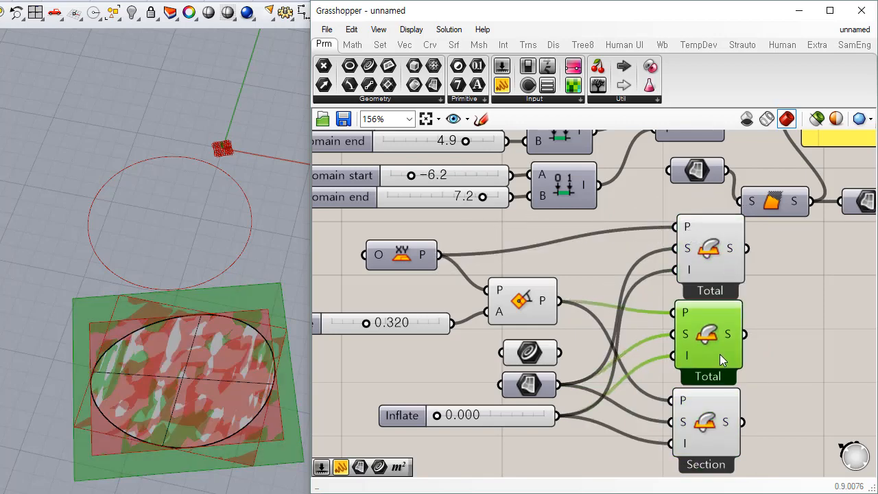
left_click(710, 255)
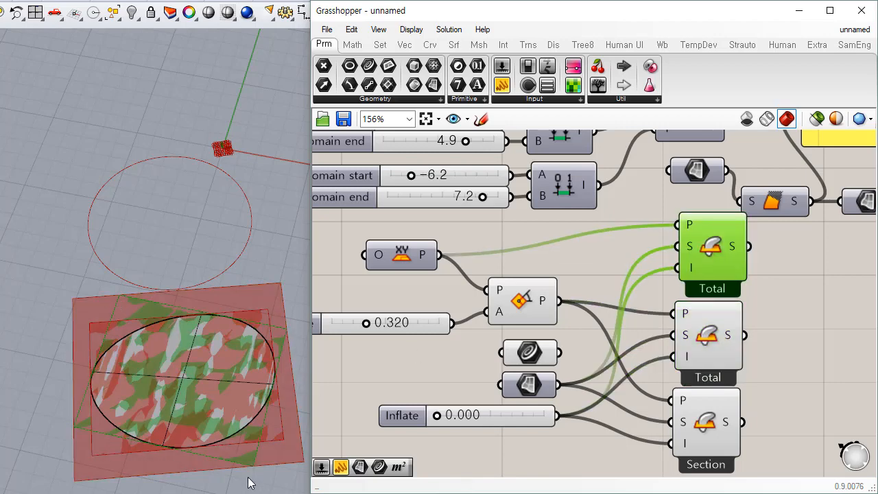
left_click_drag(703, 332, 708, 326)
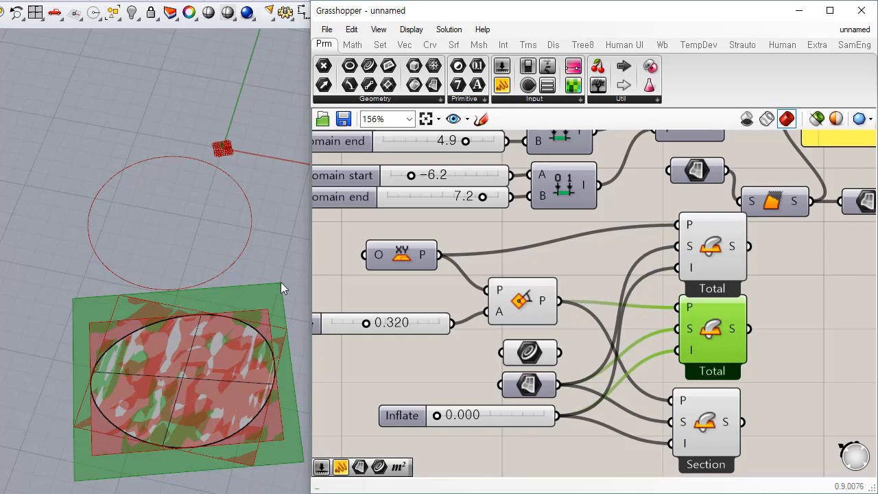
Set the Angle slider to 0.717 and nudge the Section Plane Through Shape slightly downward.
left_click_drag(366, 323, 405, 316)
right_click_drag(709, 448, 678, 362)
left_click_drag(677, 362, 680, 368)
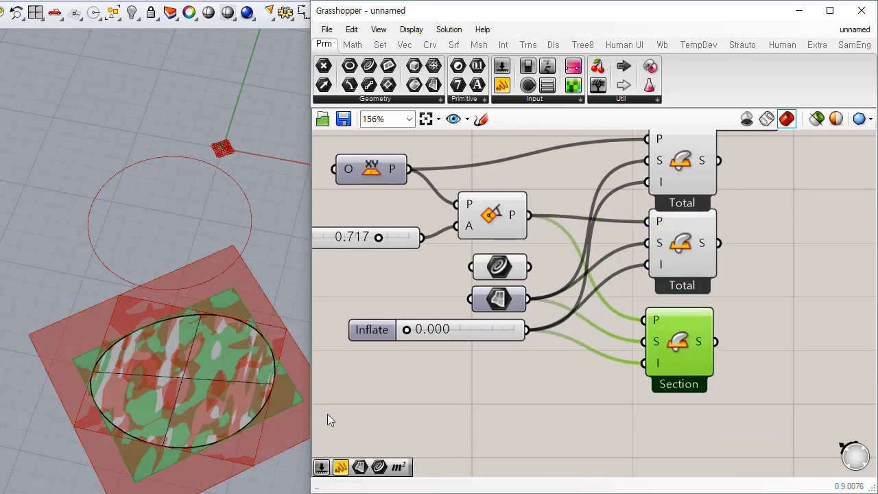
left_click(355, 385)
Select the entire Plane Through Shape definition and move it further down the canvas.
right_click_drag(620, 259, 617, 303)
scroll(617, 304, "down", 2)
left_click_drag(750, 239, 381, 405)
left_click_drag(655, 256, 665, 304)
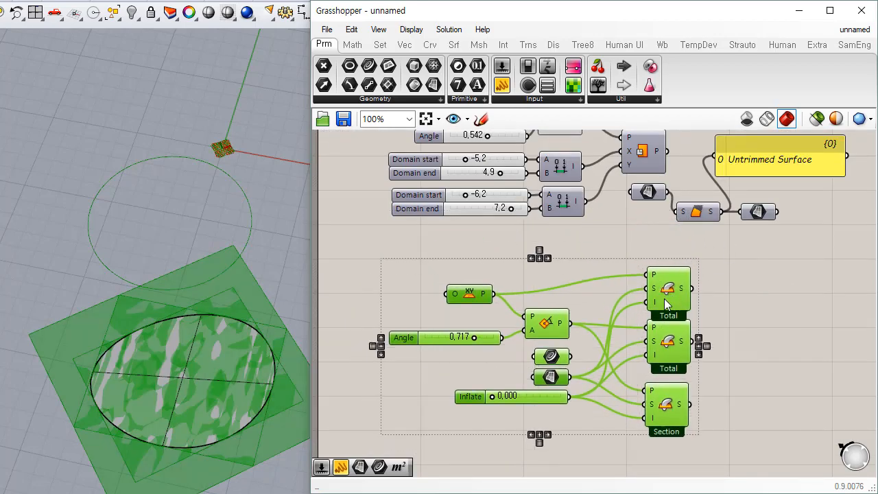
left_click(643, 374)
Nudge the topmost Plane Through Shape slightly upward and highlight its surface in the Rhino viewport.
right_click_drag(224, 368, 219, 253)
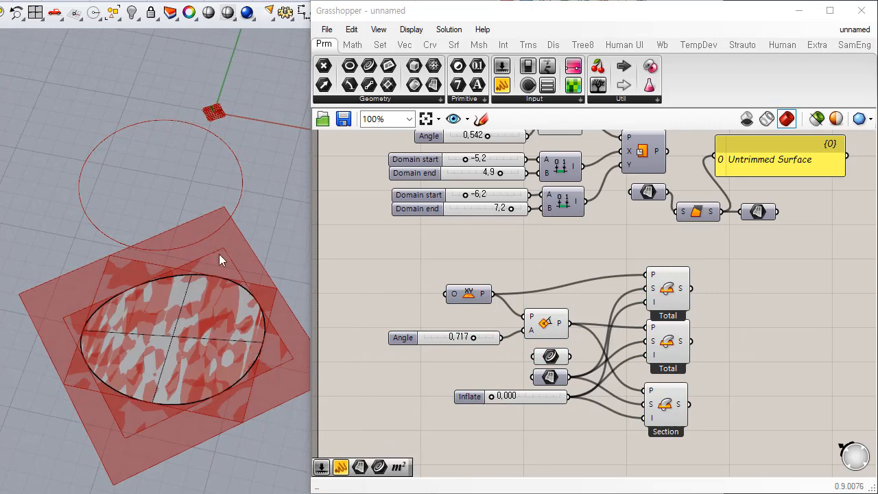
right_click_drag(231, 367, 225, 381)
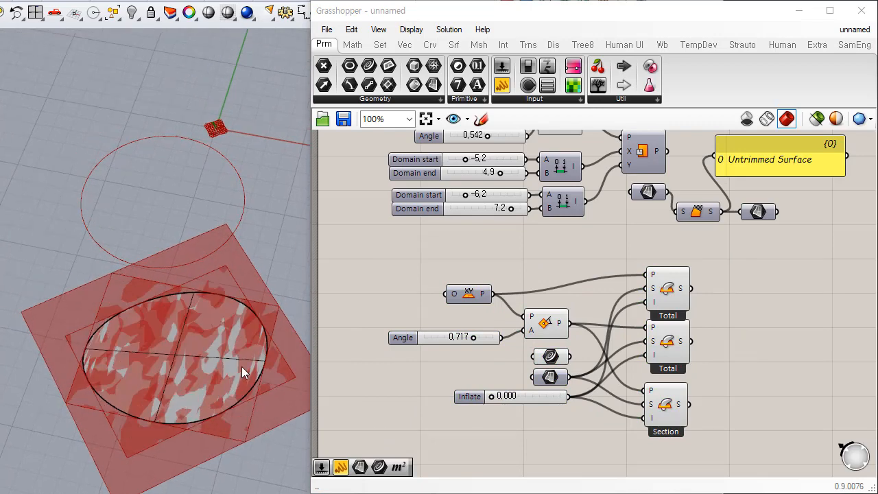
right_click_drag(239, 257, 221, 270)
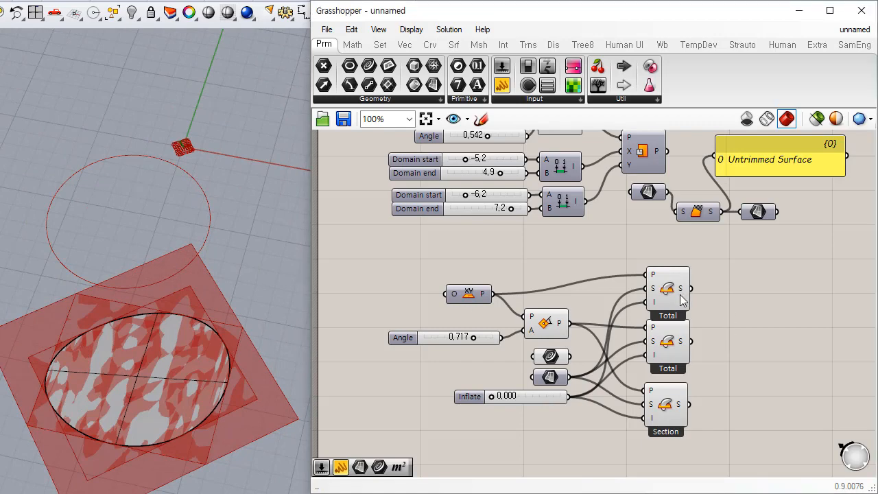
left_click_drag(672, 299, 675, 293)
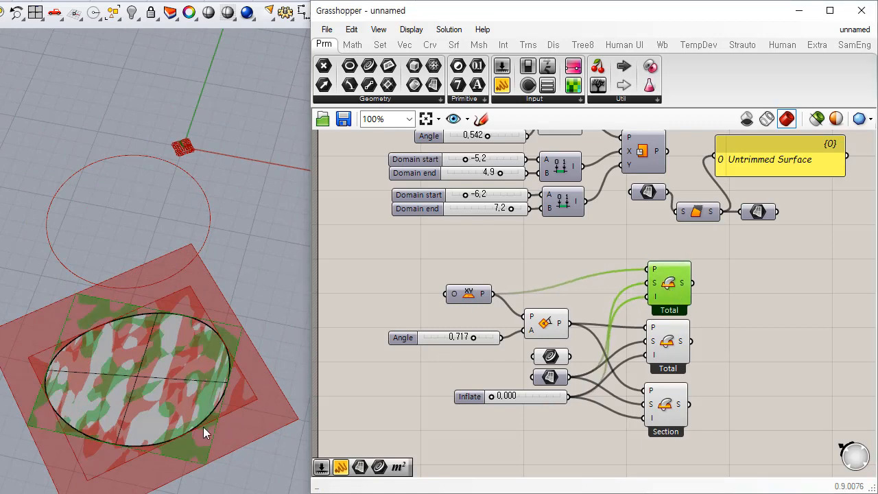
Draw a sphere over the circle in the Rhino perspective viewport and move it up, away from the planar surfaces.
right_click_drag(203, 426, 182, 416)
right_click_drag(206, 300, 191, 314)
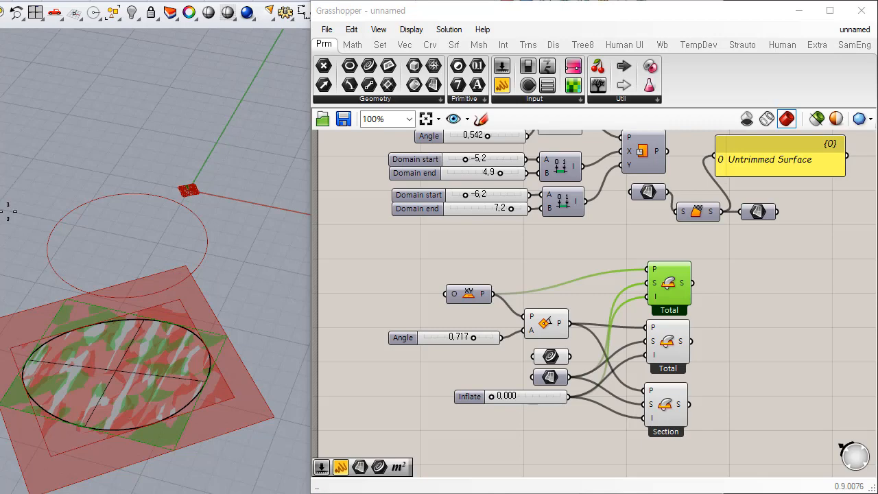
left_click(174, 237)
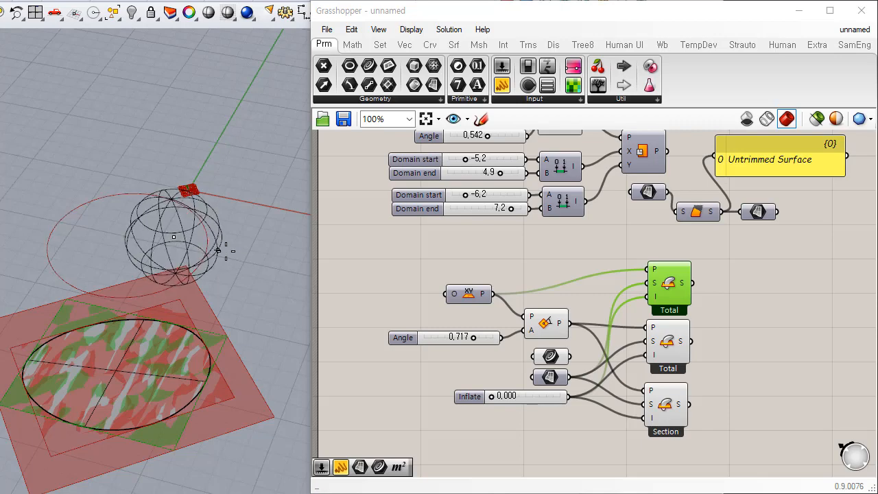
left_click(254, 217)
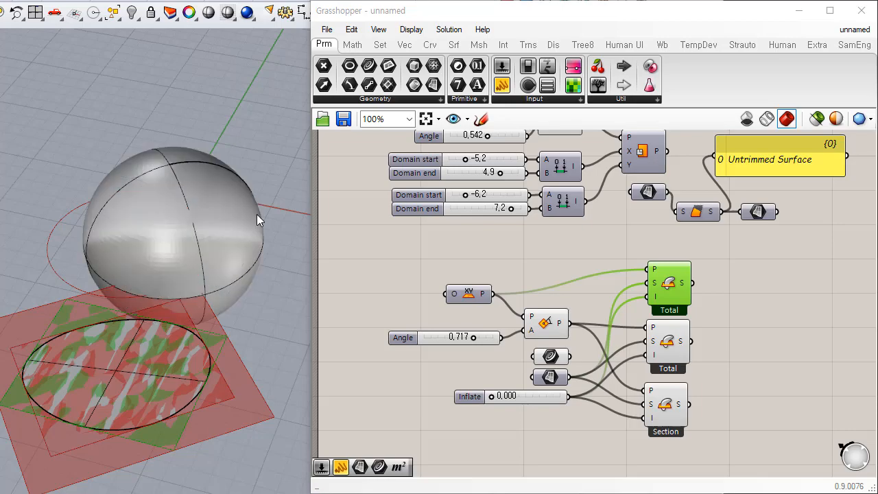
left_click(247, 202)
left_click(247, 304)
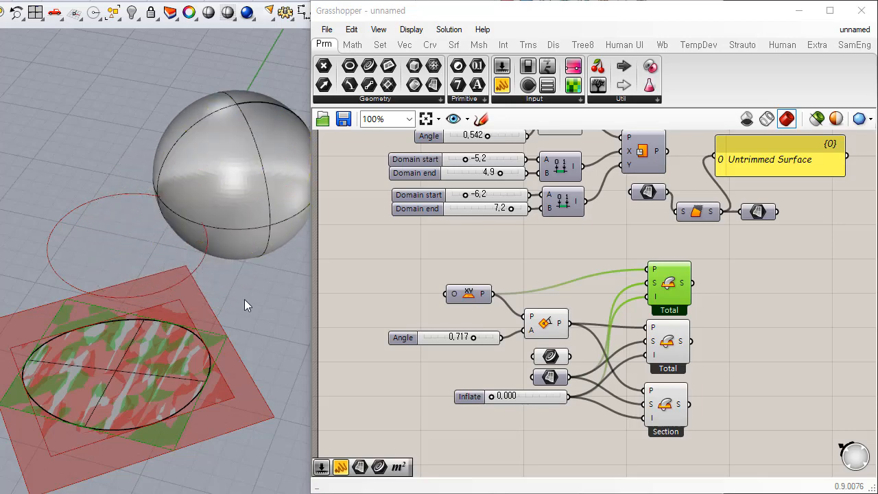
Delete the trimmed elliptical planar surface lying below the sphere in the Rhino viewport.
right_click_drag(246, 304, 156, 165)
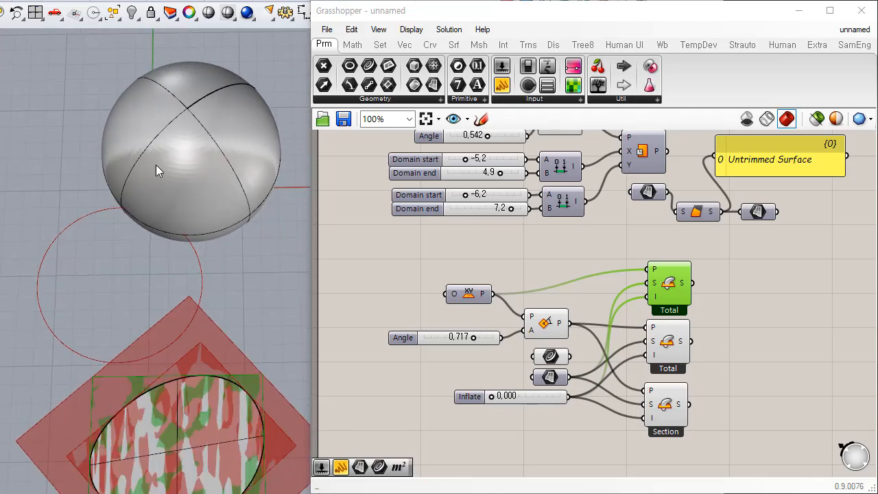
right_click_drag(186, 203, 169, 304)
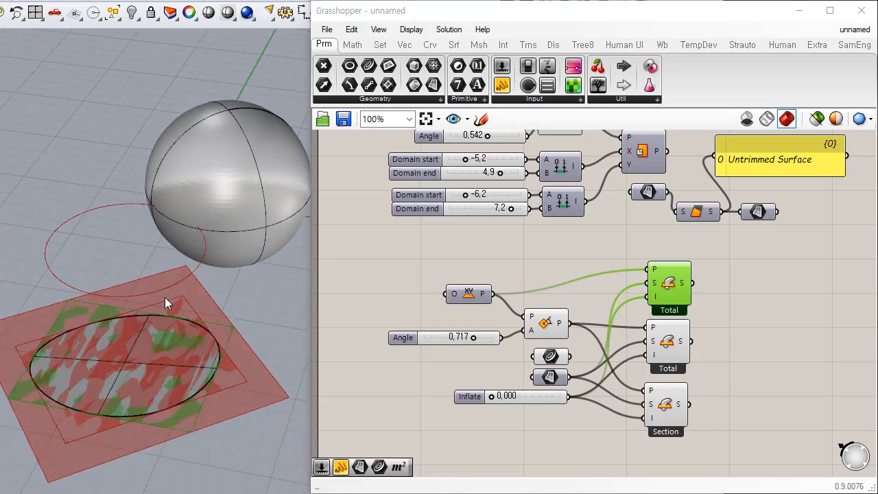
right_click_drag(249, 309, 261, 311)
left_click(112, 428)
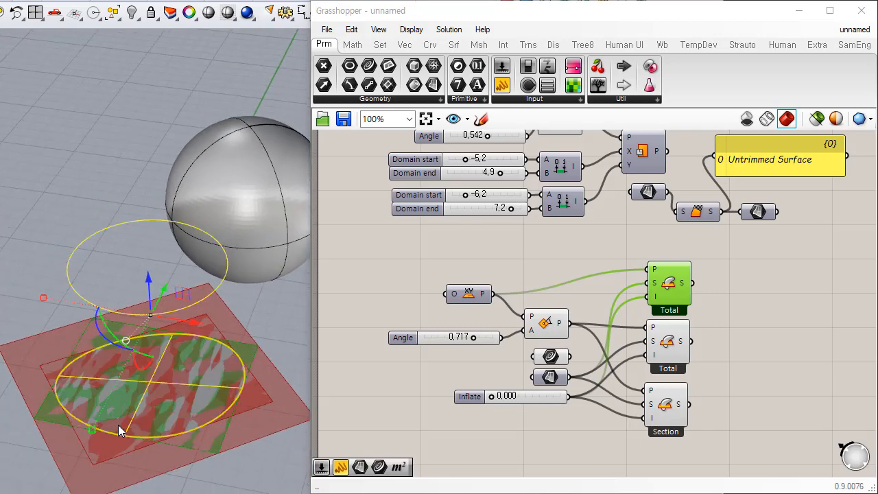
key("Delete")
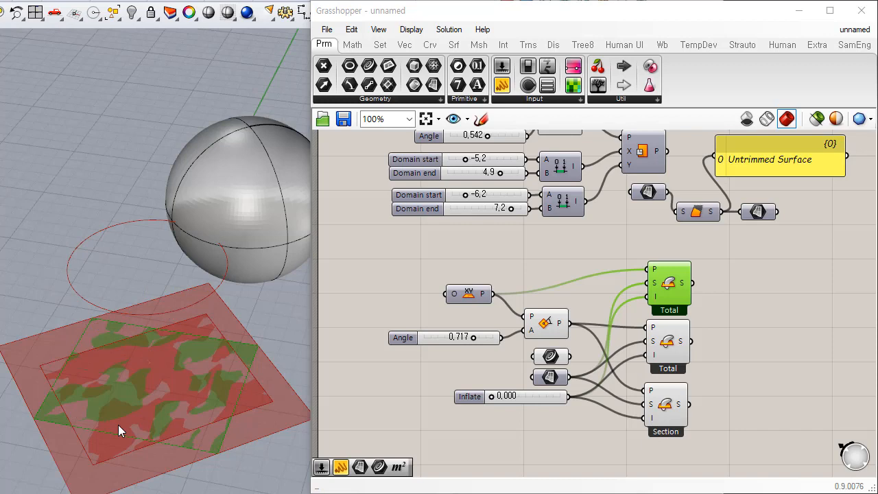
right_click_drag(635, 365, 626, 320)
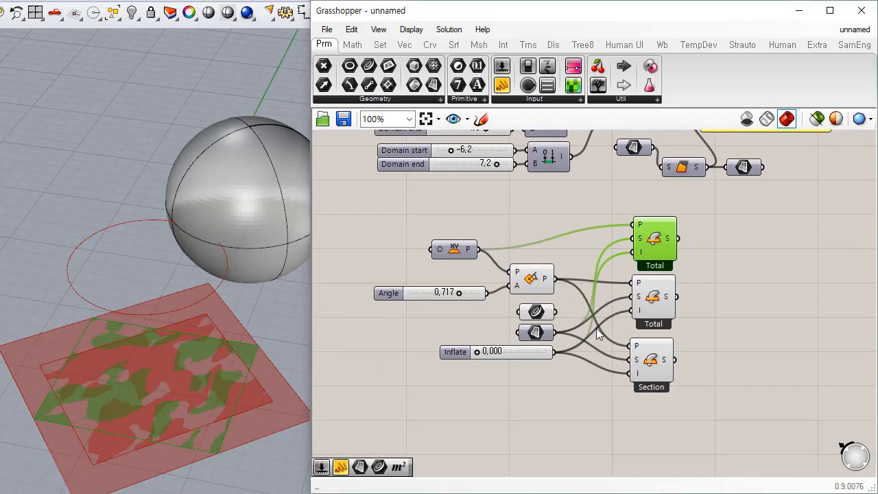
left_click(596, 334)
left_click_drag(559, 218, 441, 305)
right_click_drag(499, 216, 520, 275)
left_click(520, 274)
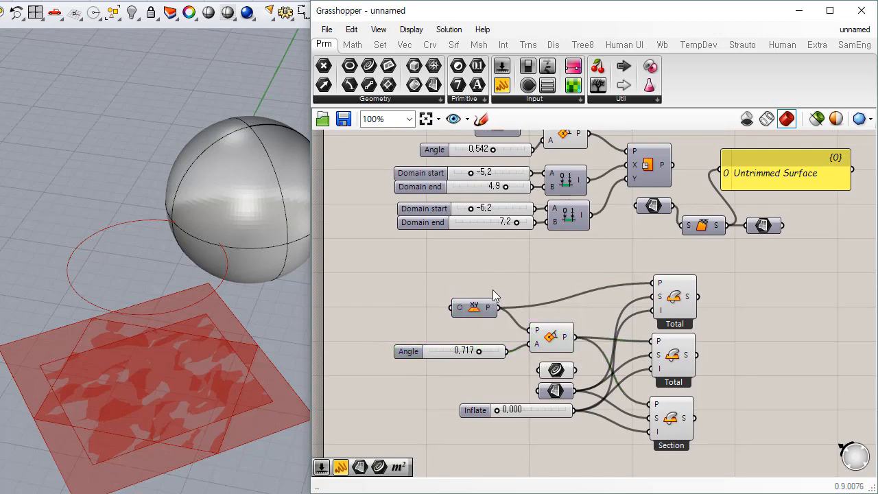
left_click(406, 45)
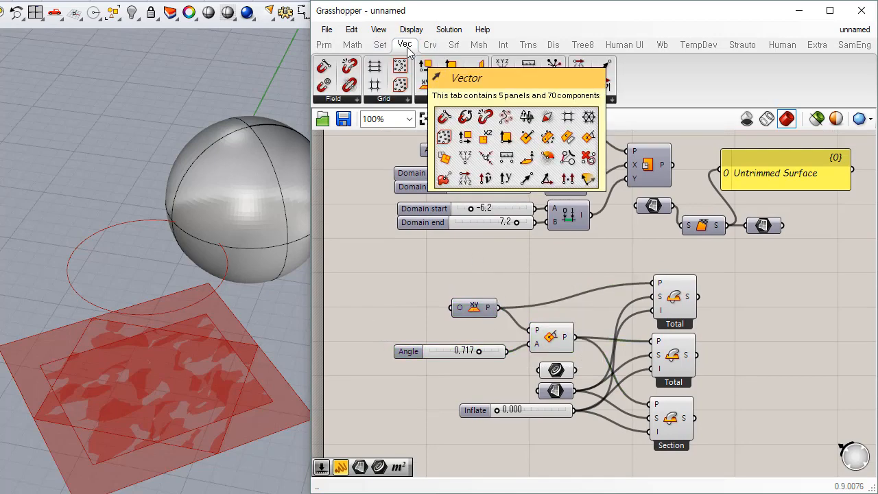
Reference the Rhino sphere in the Surface parameter that feeds the three Plane Through Shape components.
right_click_drag(206, 290, 257, 209)
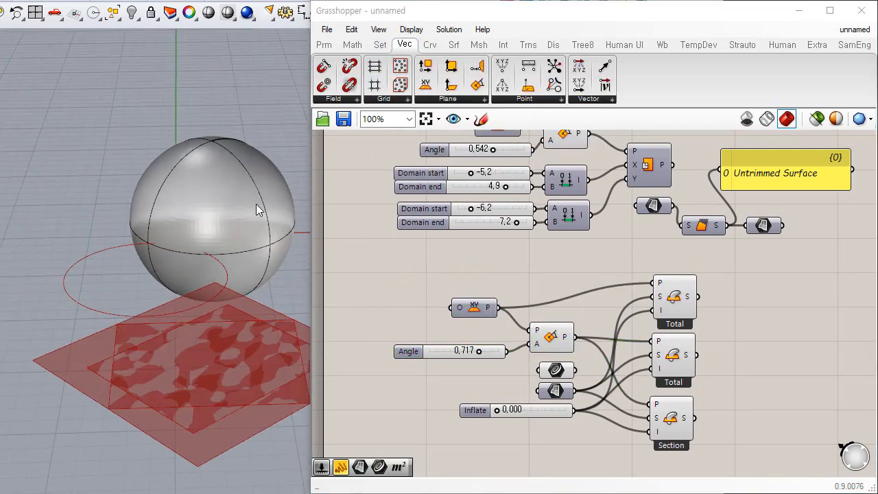
left_click(256, 210)
mouse_move(214, 179)
left_mouse_down()
mouse_move(214, 111)
mouse_move(213, 182)
left_mouse_up()
left_click(168, 288)
mouse_move(143, 299)
right_mouse_down()
mouse_move(129, 278)
mouse_move(134, 309)
right_mouse_up()
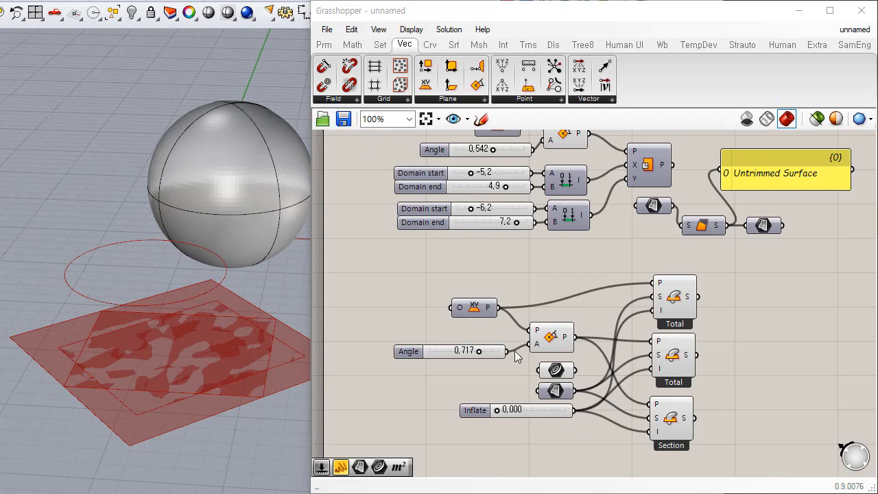
right_click(554, 391)
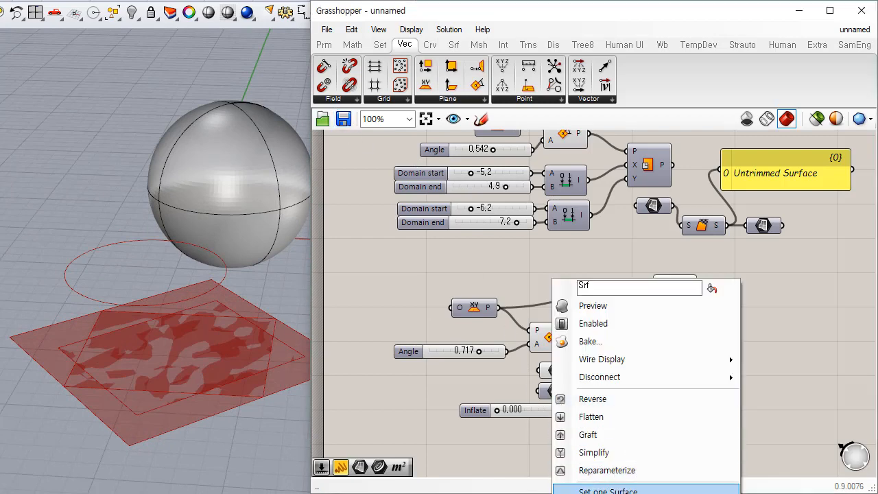
left_click(645, 489)
left_click(289, 156)
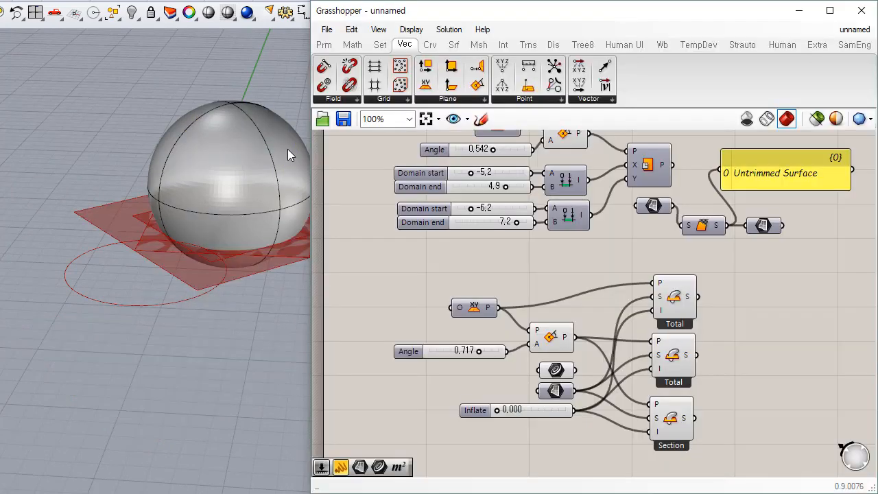
Hide the sphere in the Rhino viewport so the Grasshopper planar surfaces can be inspected.
right_click_drag(271, 332, 180, 193)
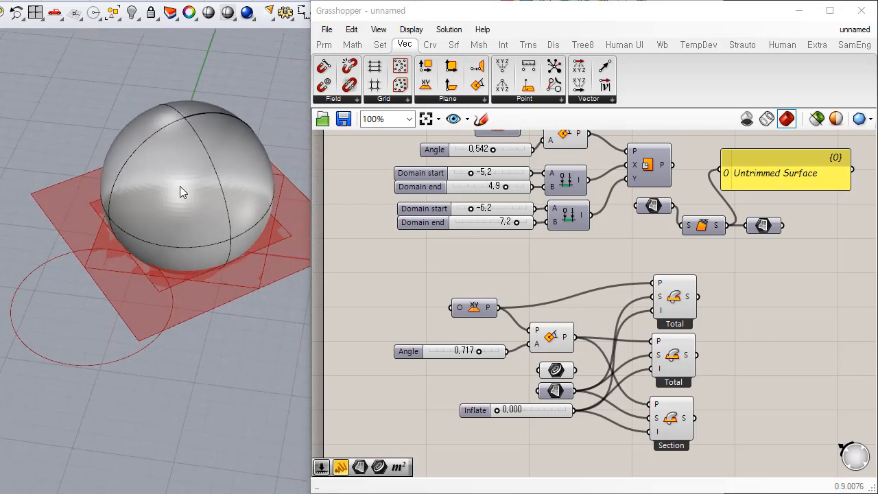
left_click(215, 170)
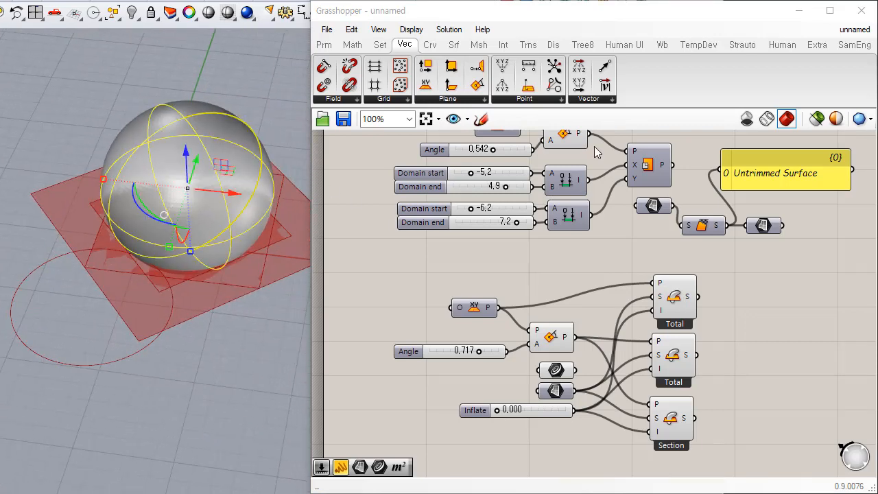
key("ctrl+h")
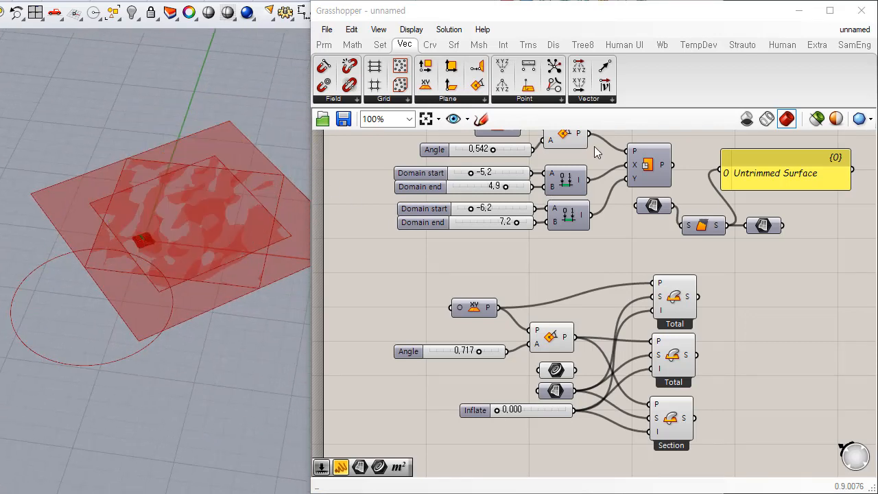
Turn the Surface parameter's preview on to check the referenced sphere, and switch it back off.
left_click(555, 394)
key("ctrl+q")
left_click(572, 424)
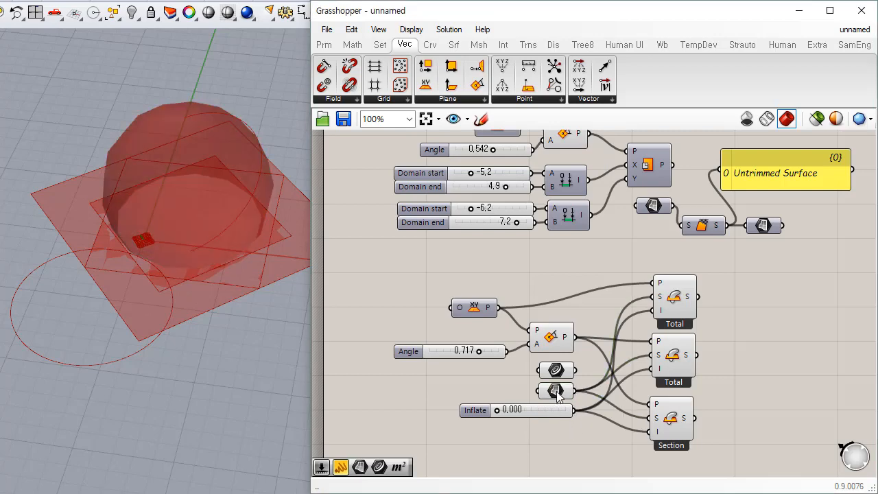
left_click(556, 391)
key("ctrl+q")
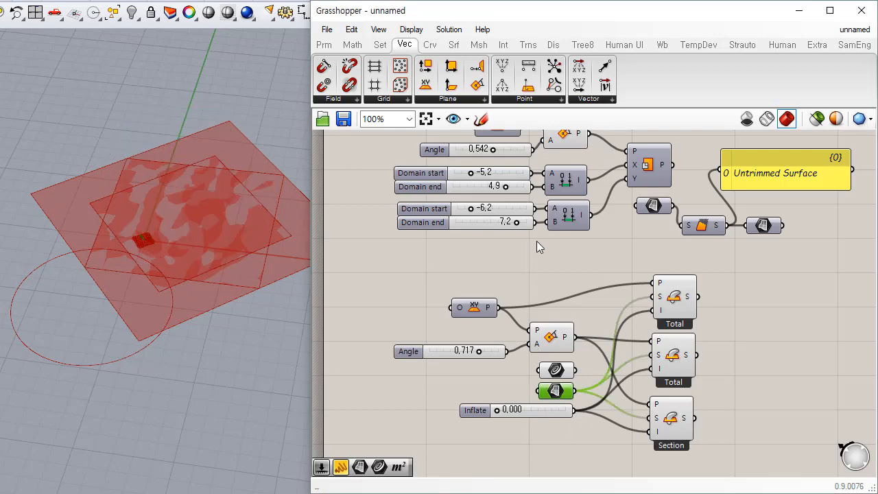
Turn off the preview of the Curve parameter and both Total Plane Through Shape components, leaving the Section one highlighted.
left_click(554, 373)
key("ctrl+q")
right_click_drag(195, 353, 112, 436, "shift")
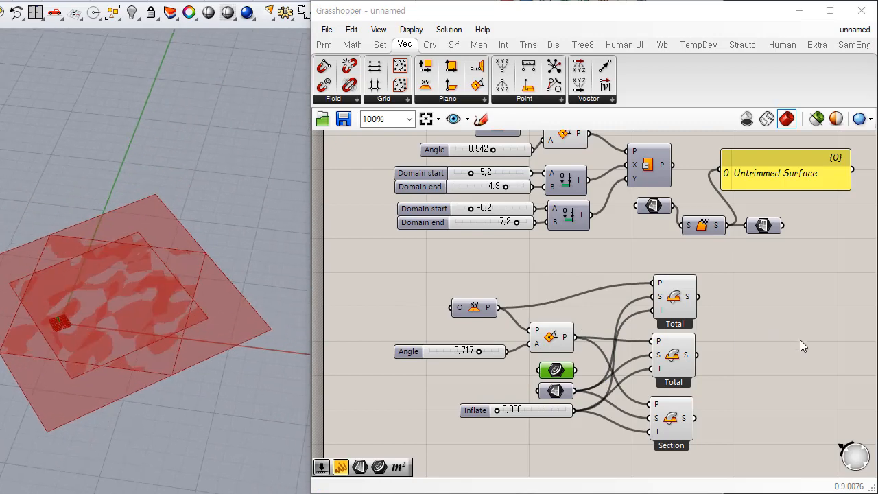
left_click(744, 278)
left_click_drag(743, 276, 655, 379)
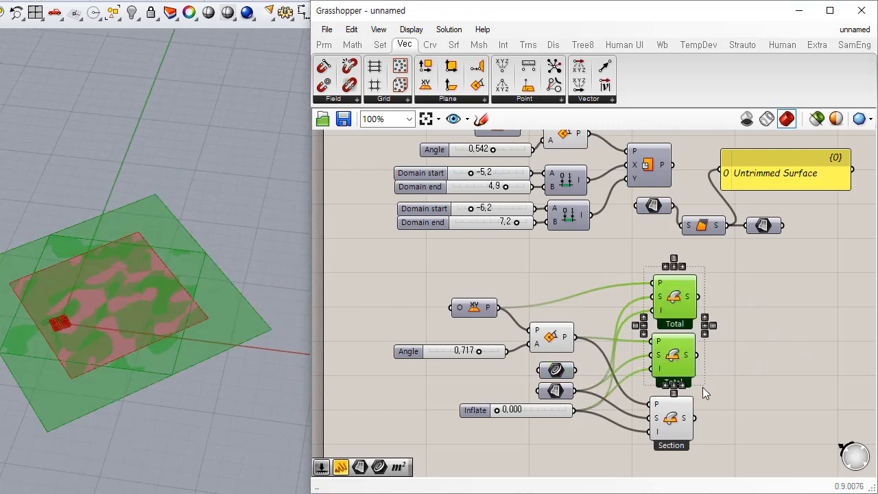
key("ctrl+q")
left_click(676, 424)
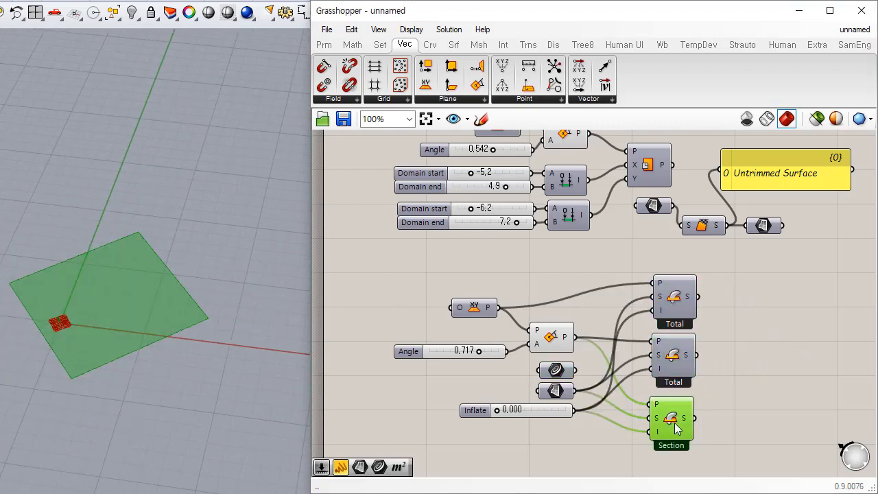
right_click_drag(301, 361, 150, 215)
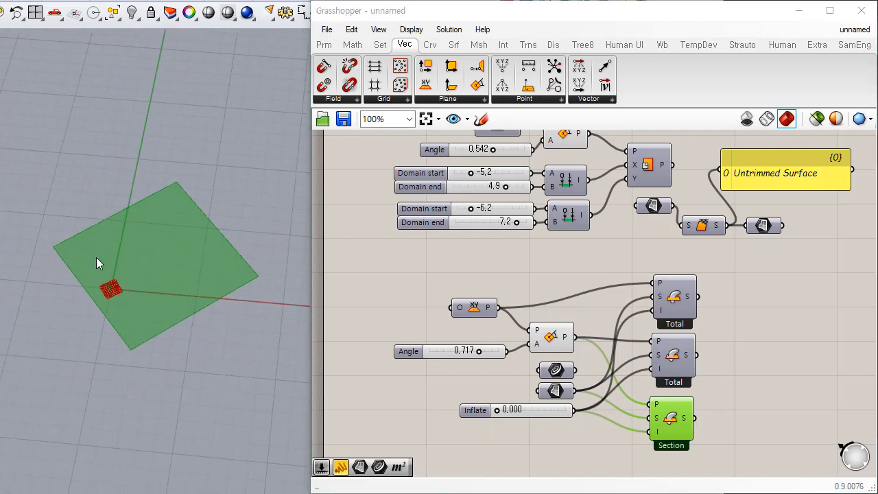
Turn on the Surface parameter's preview, realign it under the Curve parameter, and highlight the Section surface against the sphere.
left_click(557, 390)
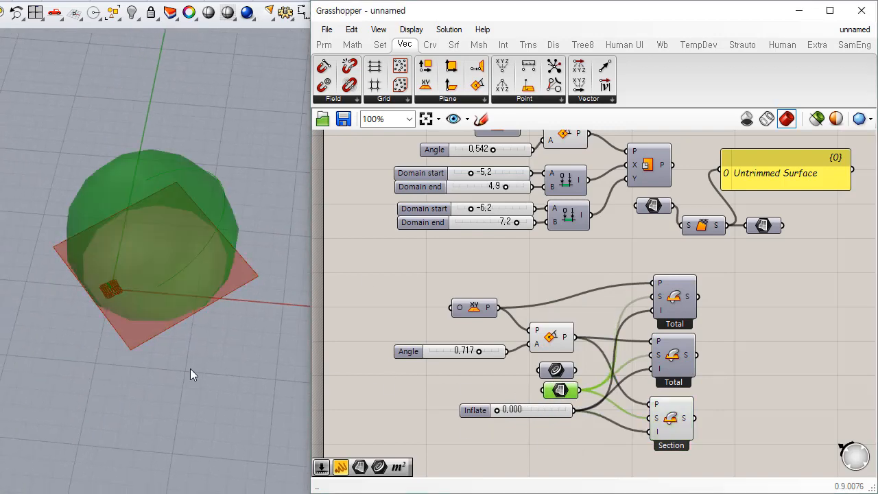
right_click_drag(190, 372, 102, 310)
left_click(588, 444)
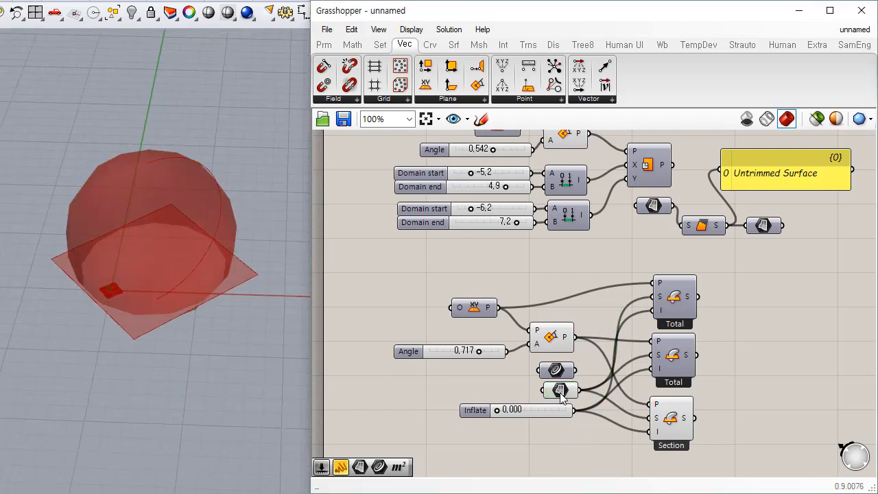
left_click_drag(559, 391, 553, 391)
left_click(675, 428)
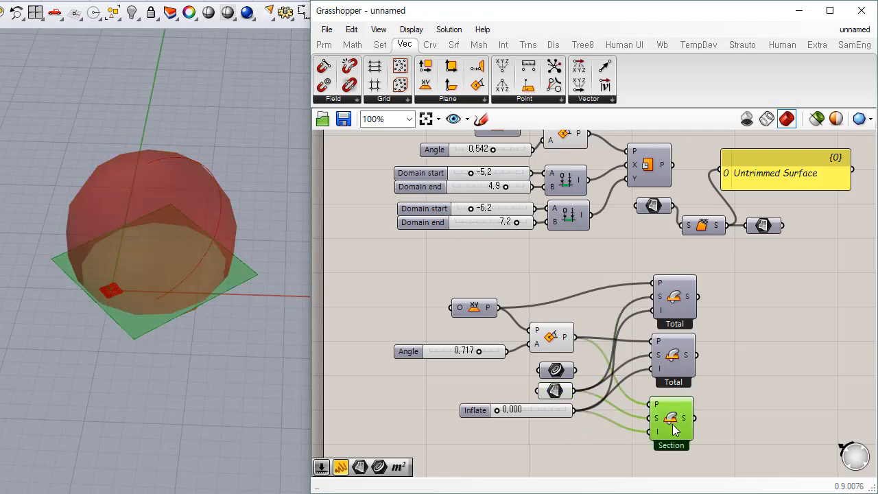
left_click(602, 451)
Add a Project component that projects objects onto a plane, placing it below the Inflate slider.
right_click_drag(601, 451, 555, 371)
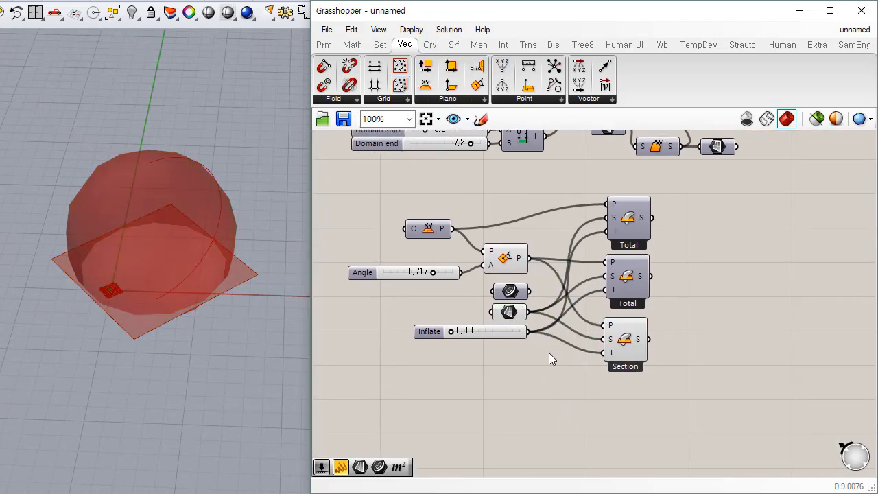
double_click(548, 409)
type("p")
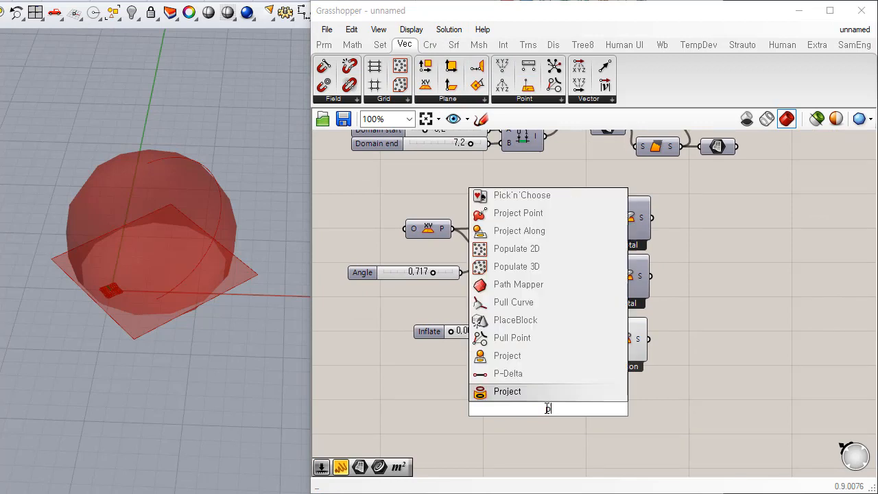
type("roject")
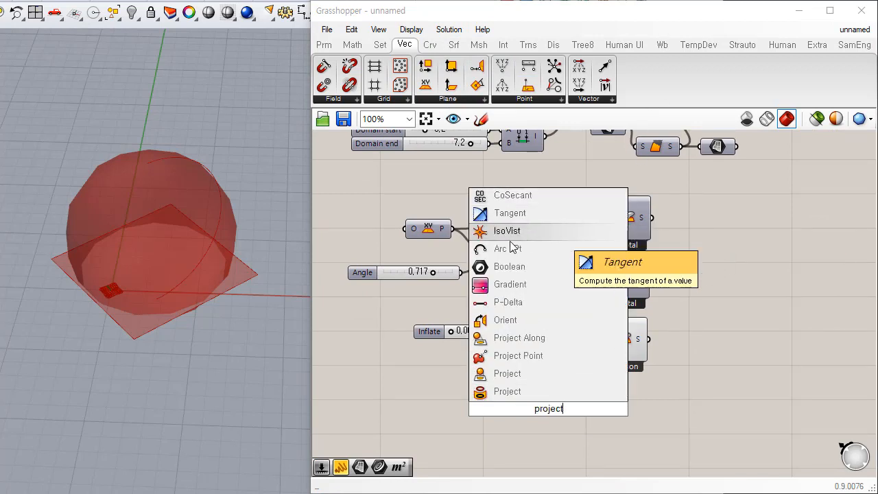
left_click(496, 376)
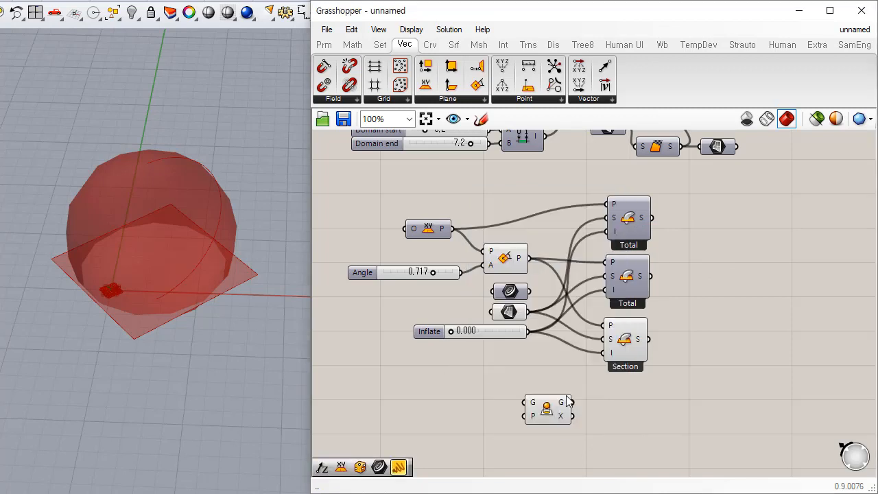
left_click_drag(541, 413, 536, 377)
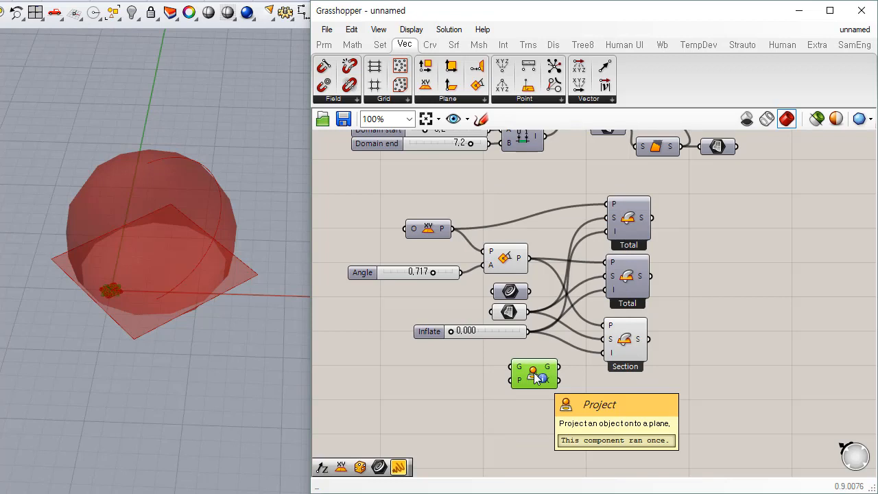
left_click(535, 377, "ctrl+alt")
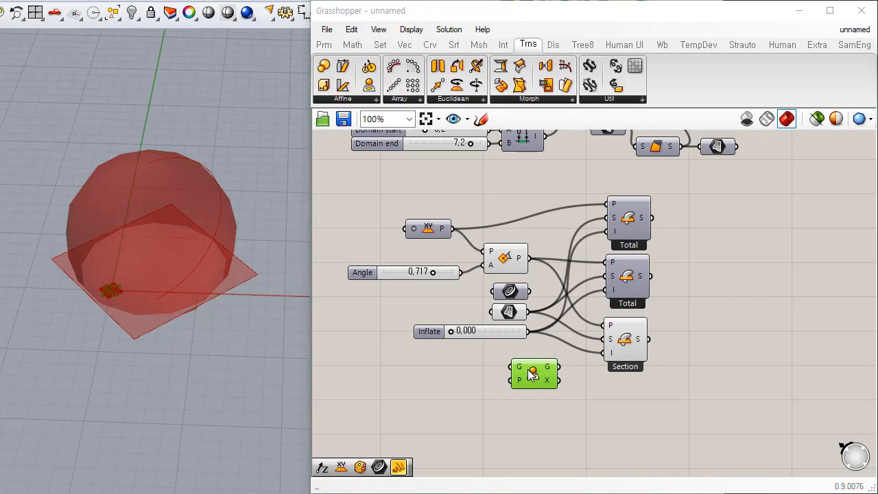
left_click_drag(535, 375, 548, 388)
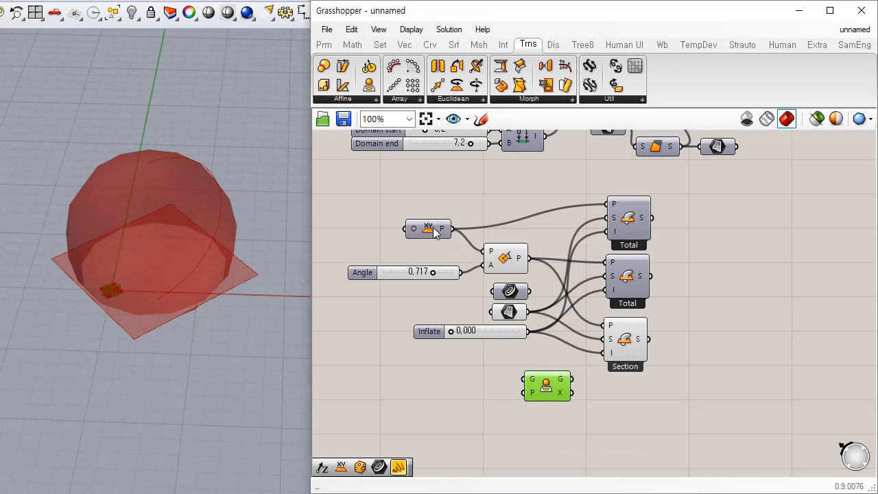
Connect the rotated plane to Project's plane input and the Surface parameter to its geometry input, placing Project below the Section component.
left_click(515, 263)
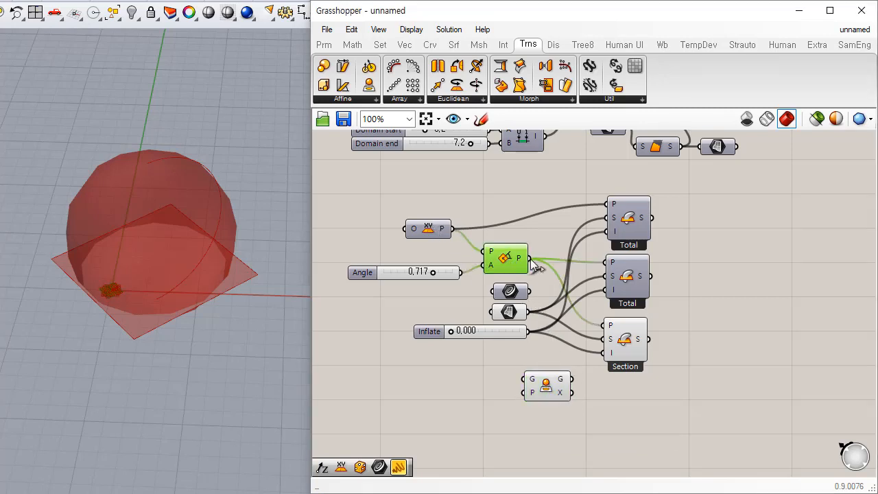
left_click_drag(530, 258, 528, 394)
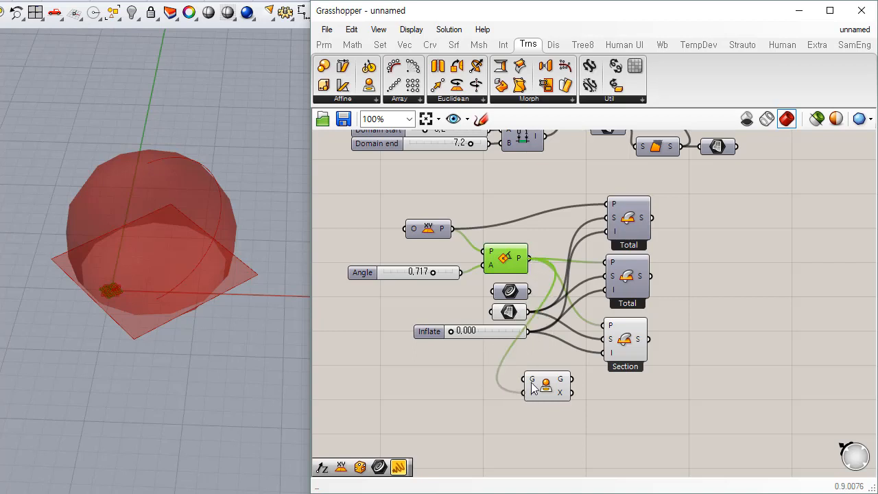
left_click_drag(529, 311, 555, 393)
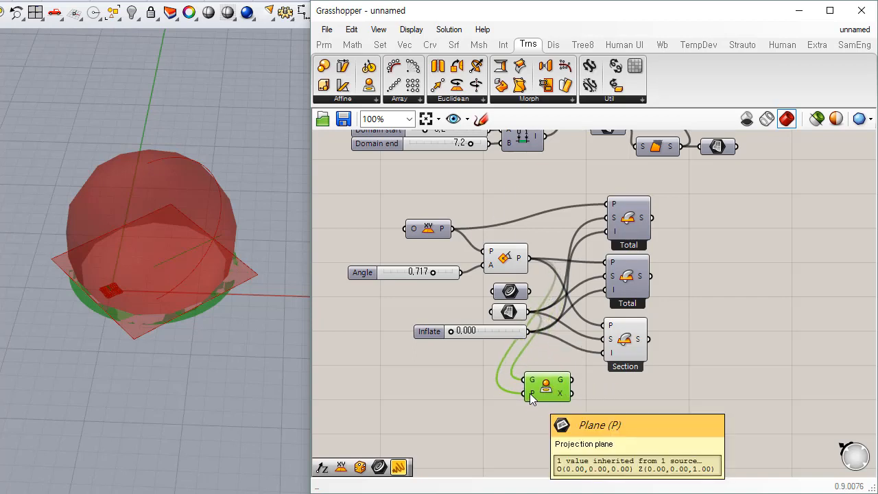
left_click_drag(555, 398, 601, 408)
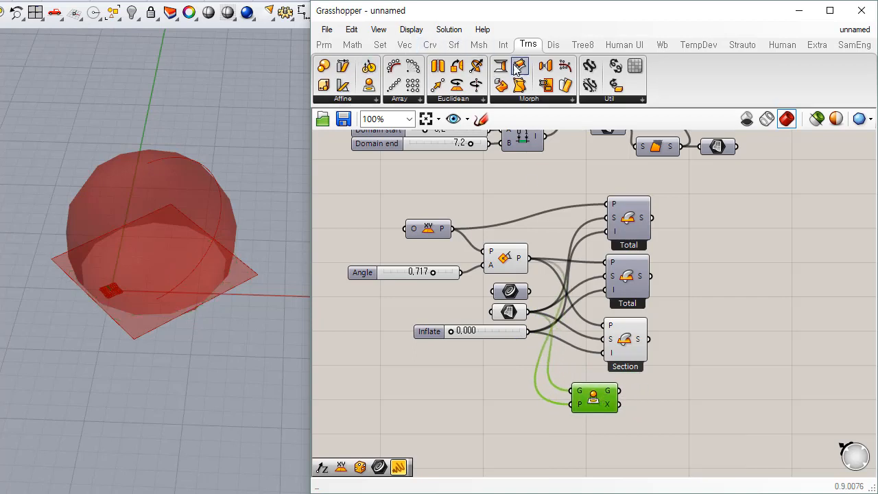
Add a Brep | Plane intersection component directly below the Project component.
left_click(503, 45)
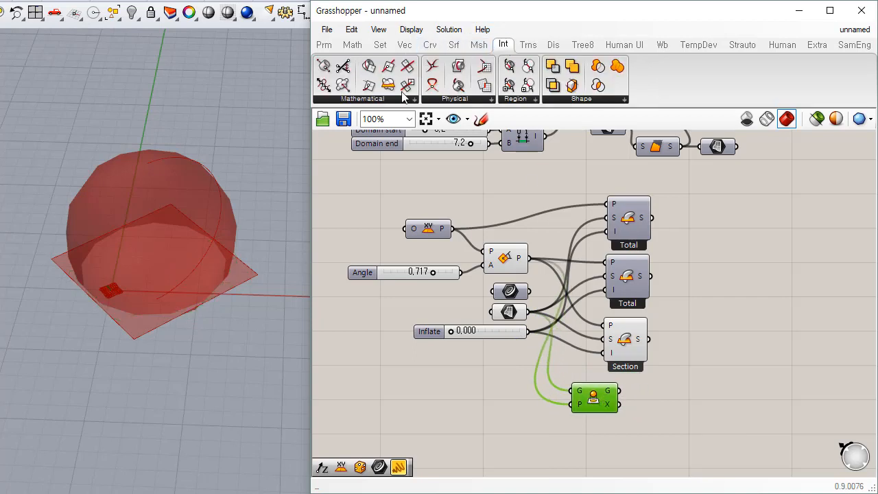
left_click(413, 100)
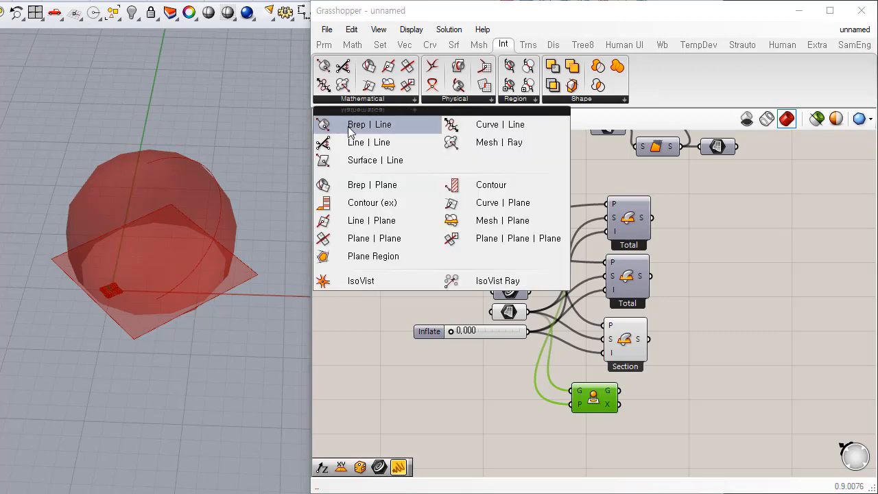
left_click(385, 188)
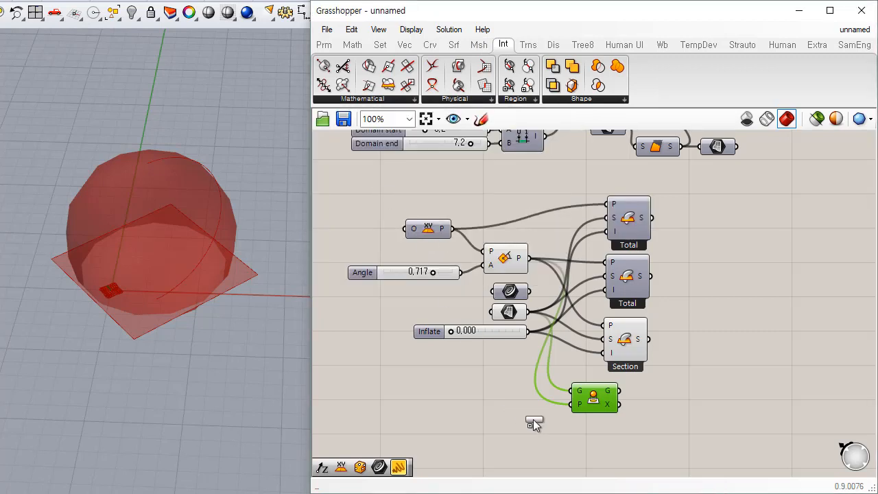
left_click(592, 434)
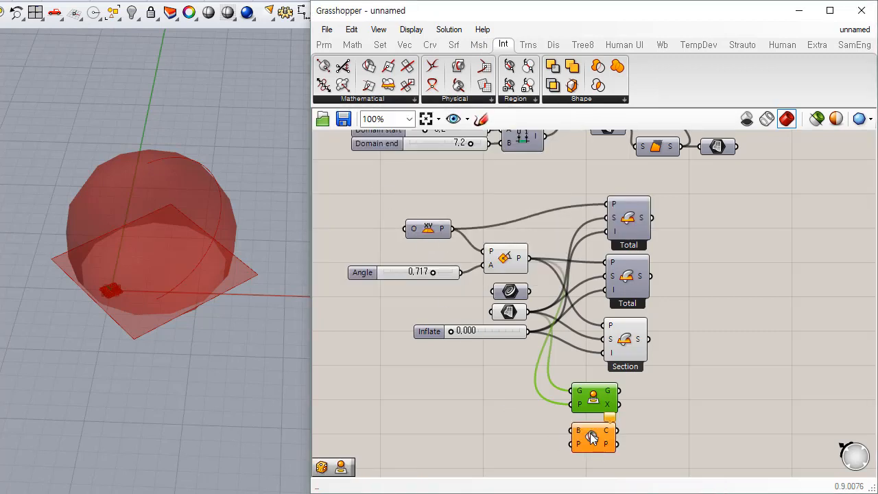
Move the three Plane Through Shape components farther right and rearrange the new components so Brep | Plane sits just above Project.
left_click(570, 402)
left_click_drag(697, 181, 742, 333)
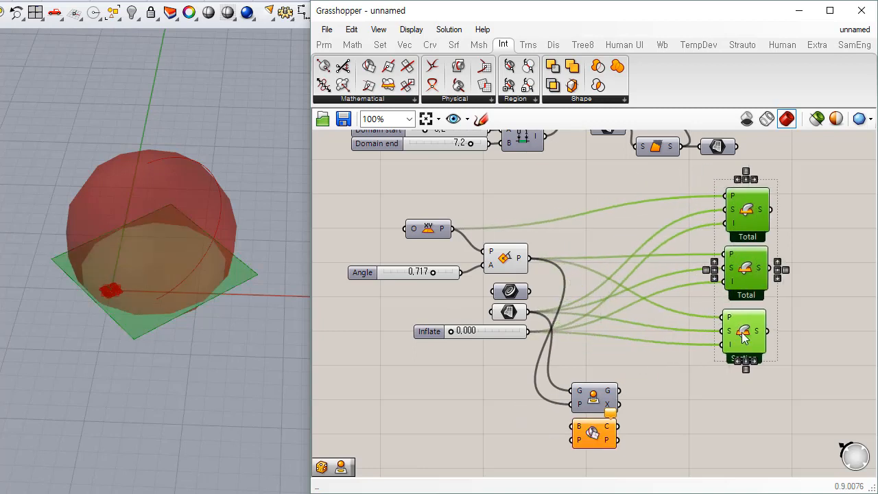
left_click_drag(640, 388, 592, 451)
left_click_drag(595, 434, 629, 357)
left_click(699, 432)
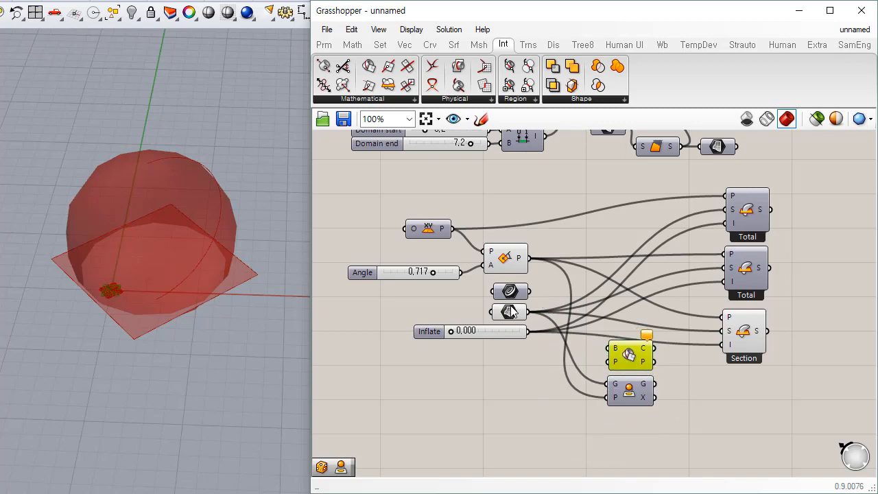
Connect the rotated plane to Brep | Plane's plane input and the Surface parameter to its brep input.
left_click_drag(529, 258, 609, 361)
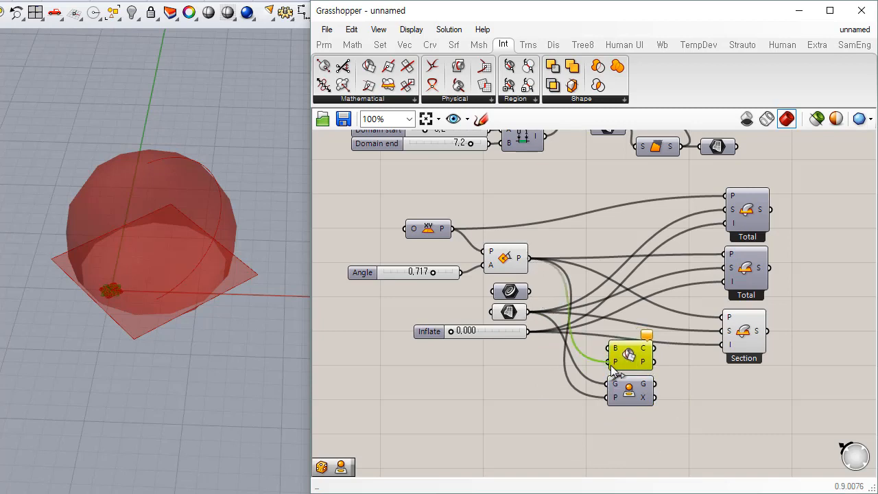
left_click_drag(581, 334, 611, 348)
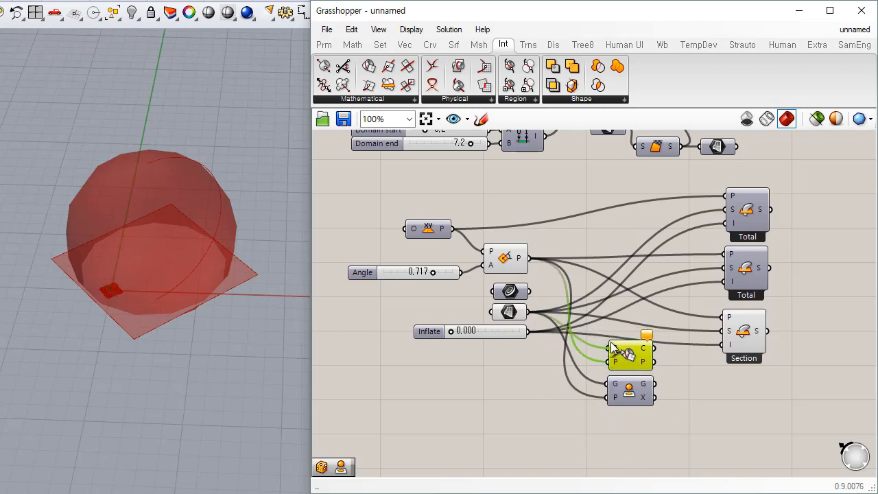
left_click(707, 393)
Highlight the sphere against the section plane, and turn off the Surface parameter's preview.
left_click(509, 312)
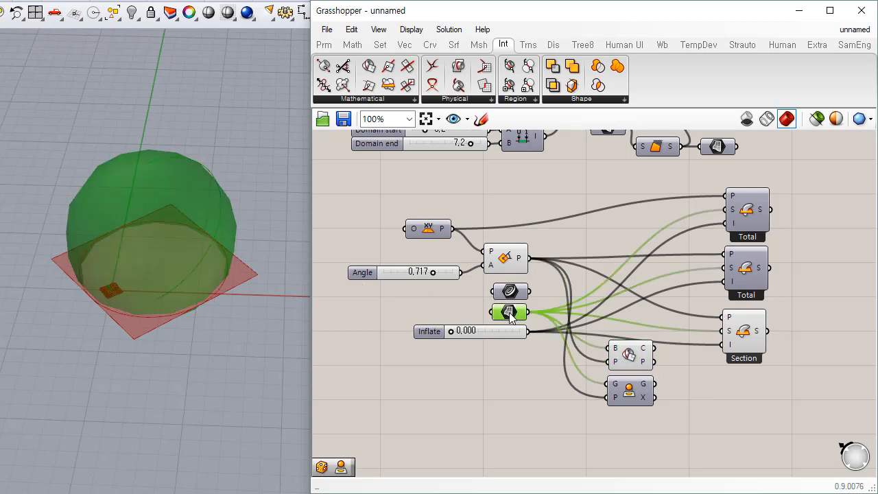
right_click_drag(180, 292, 201, 314)
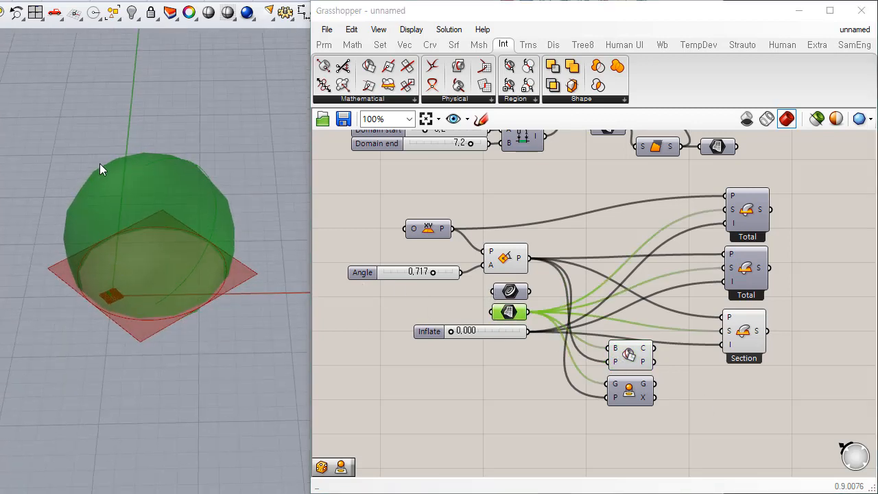
left_click(440, 382)
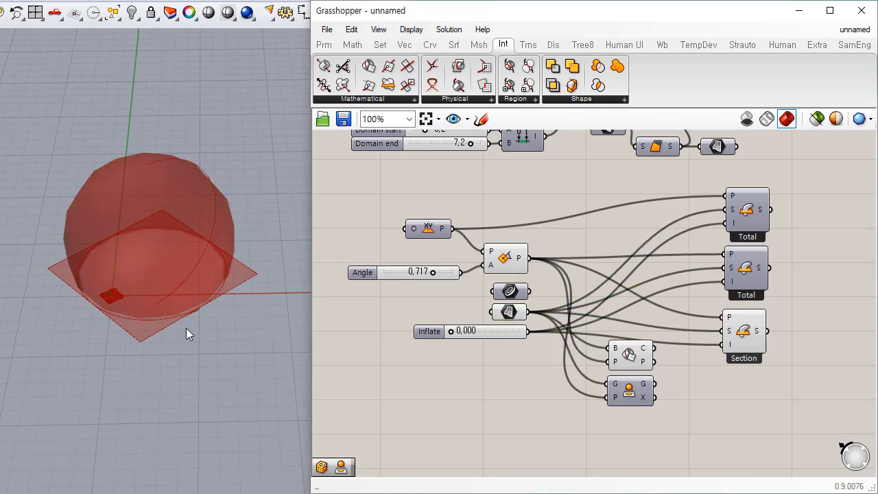
right_click_drag(186, 328, 214, 349, "shift")
left_click(517, 314)
key("ctrl+q")
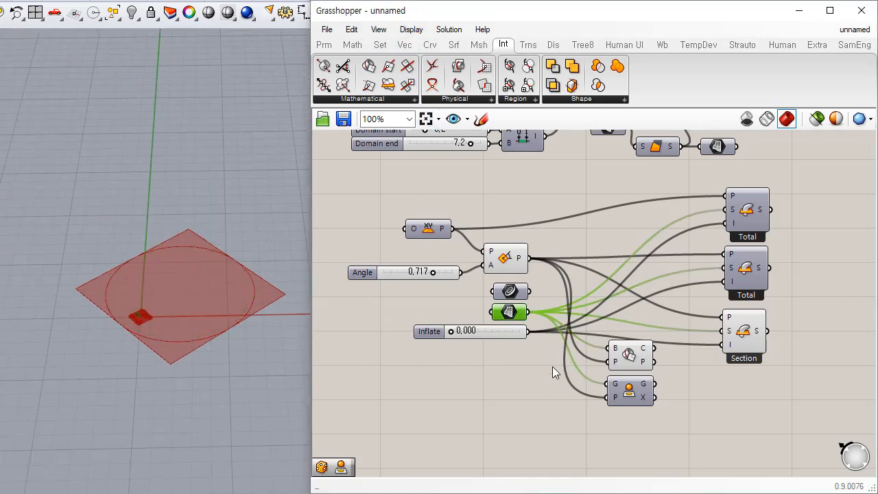
Select the Brep | Plane intersection component and set the plane rotation's Angle slider to 0.736.
left_click(552, 367)
left_click(616, 348)
right_click_drag(206, 302, 247, 285)
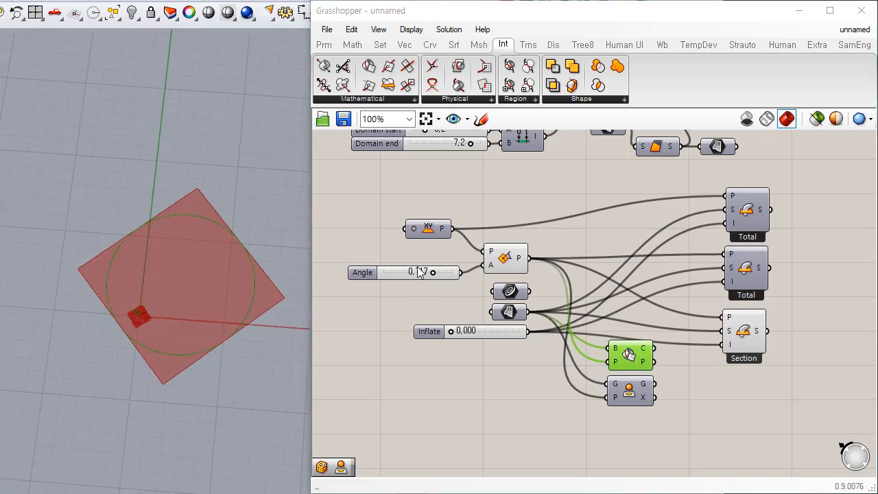
scroll(442, 273, "up", 3)
left_click_drag(379, 269, 439, 266)
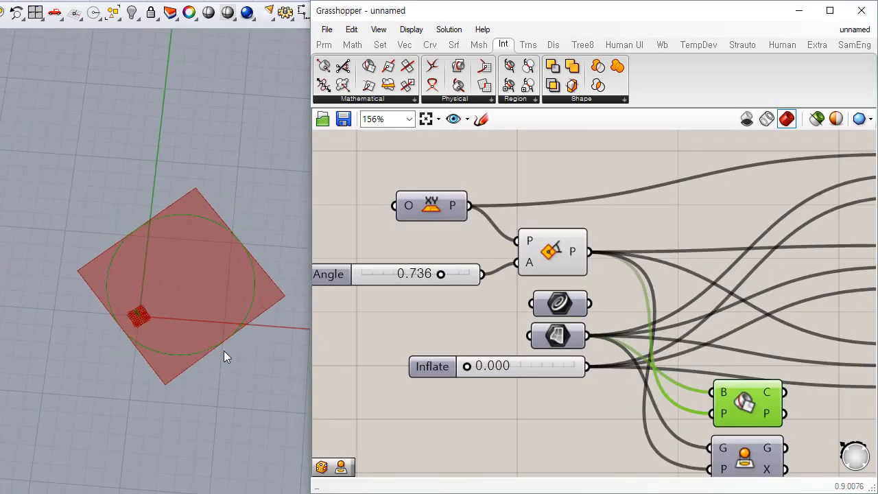
right_click_drag(225, 357, 76, 255)
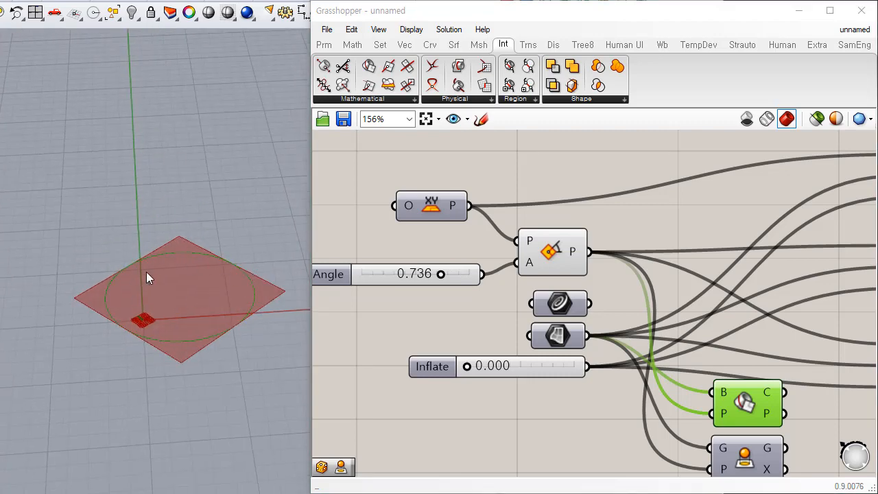
Compare the Brep | Plane intersection curve with the plane surface produced by the Section component.
right_click_drag(758, 409, 719, 314)
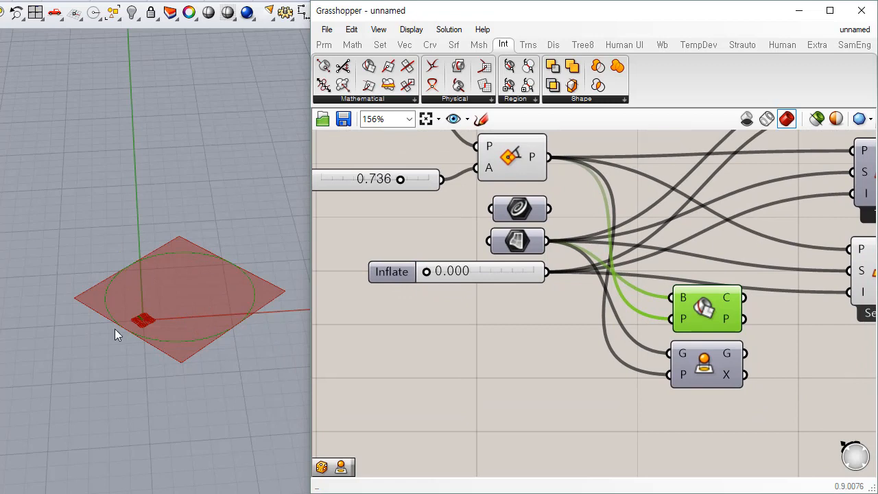
left_click(450, 365)
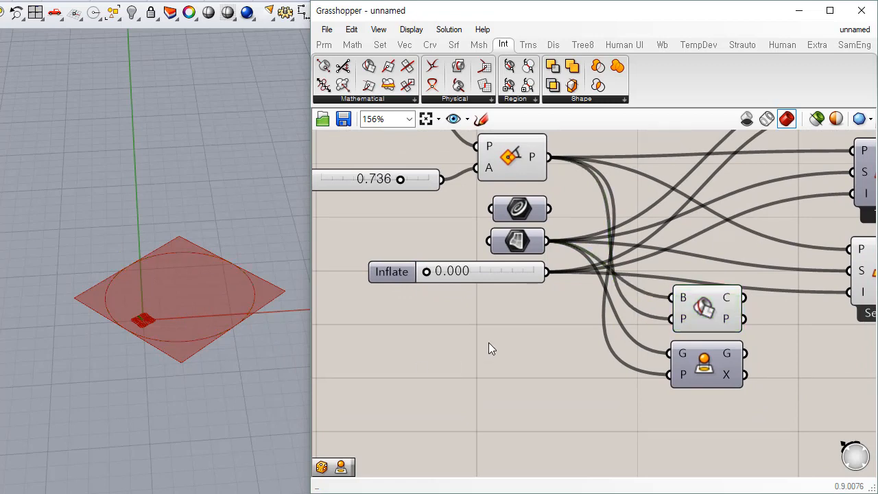
left_click(735, 308)
right_click_drag(823, 309, 678, 312)
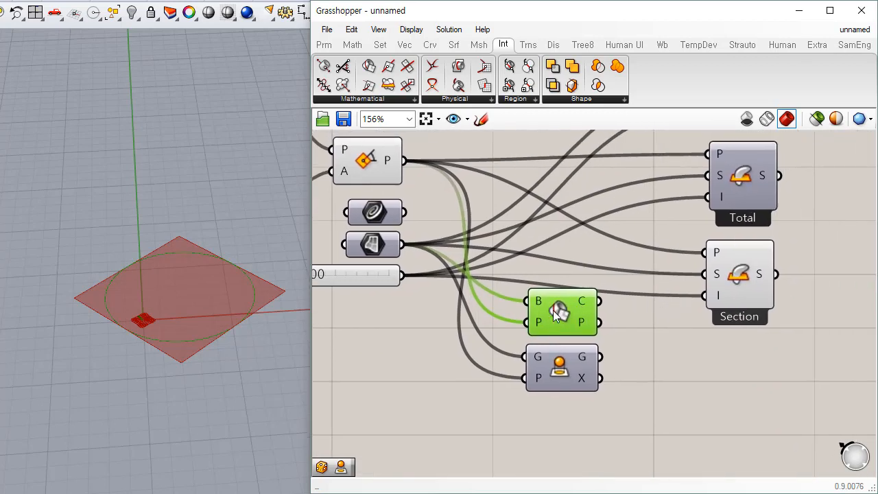
left_click(742, 284)
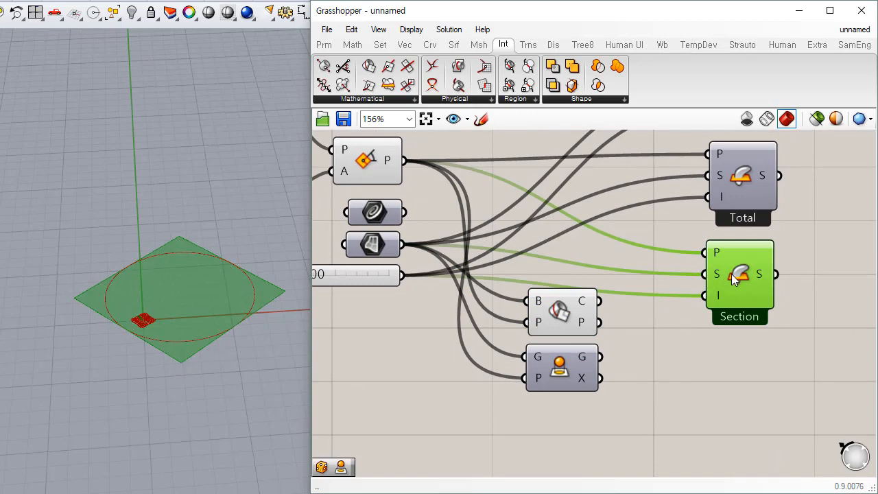
Turn on the preview of the Total plane surface fed by the rotated plane and compare it with the Section surface.
left_click(747, 179)
right_click_drag(811, 245, 796, 267)
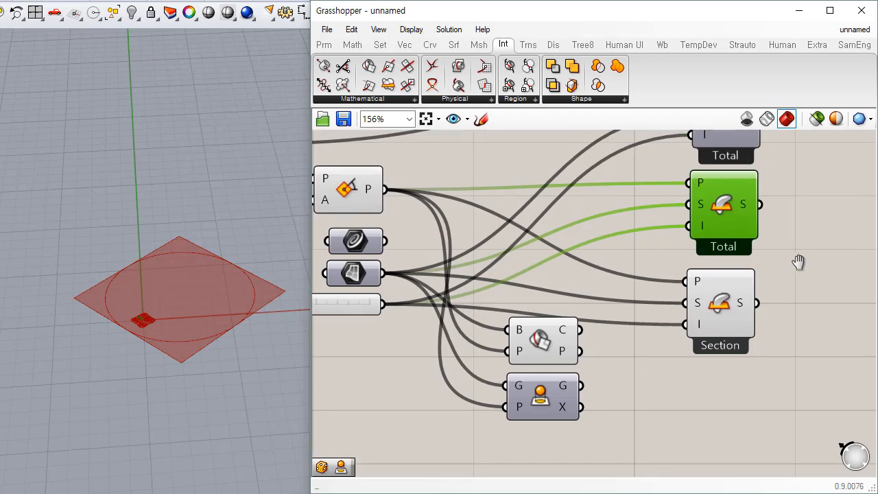
mouse_move(721, 208)
left_mouse_down()
mouse_move(723, 313)
mouse_move(720, 222)
left_mouse_up()
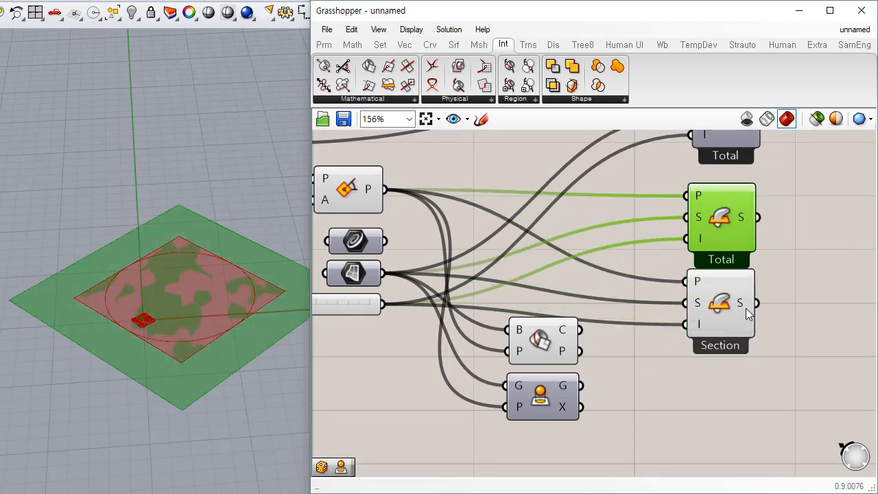
left_click_drag(777, 385, 792, 429)
left_click(727, 311)
left_click(725, 215)
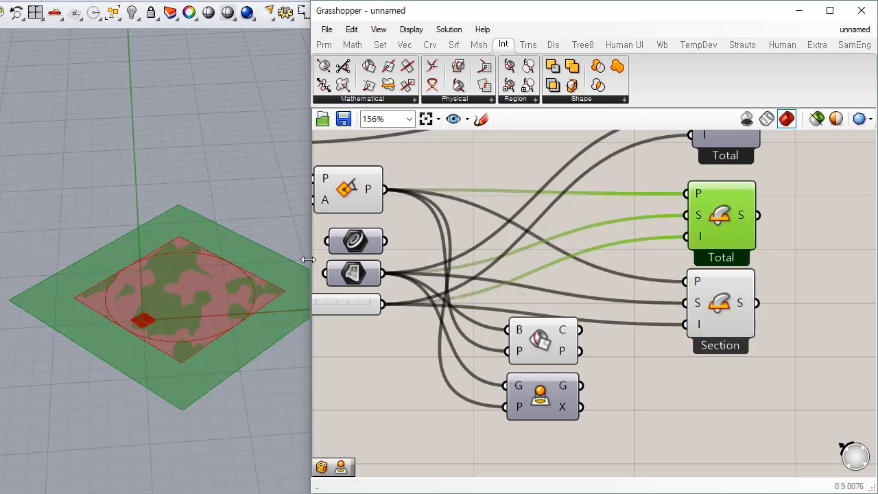
right_click_drag(155, 224, 189, 398)
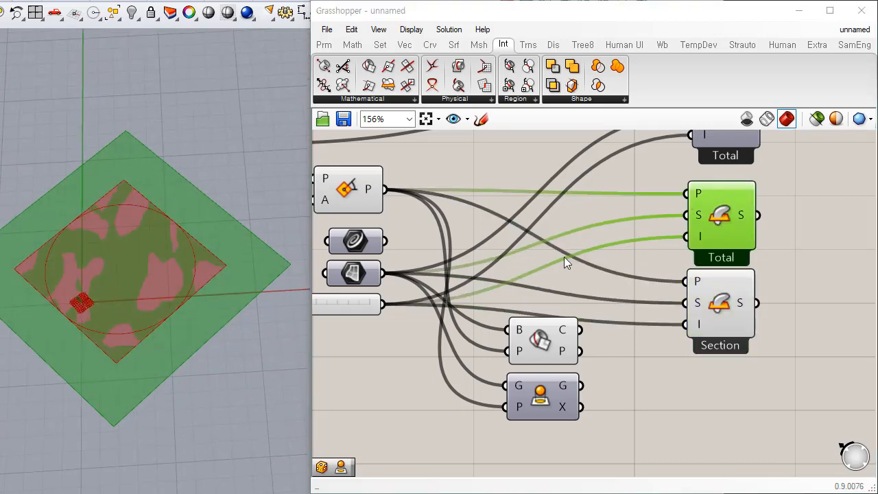
Turn on the preview of the Total plane surface fed by the XY plane and examine its extent.
right_click_drag(566, 245, 620, 349)
left_click_drag(772, 219, 776, 233)
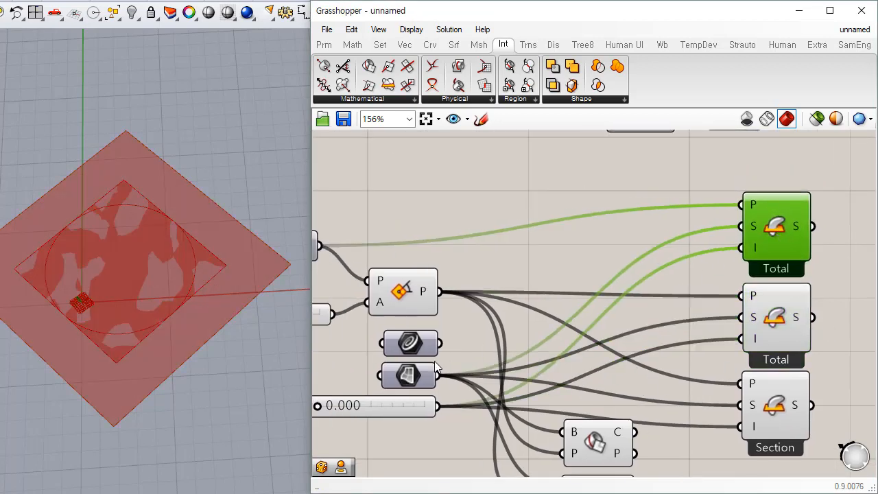
mouse_move(784, 234)
left_mouse_down()
mouse_move(785, 327)
mouse_move(785, 233)
left_mouse_up()
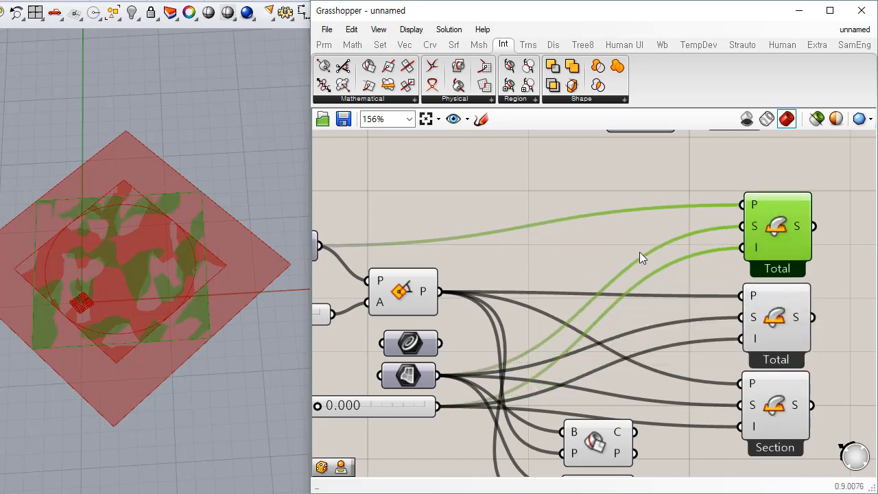
left_click(521, 221)
mouse_move(194, 407)
right_mouse_down()
mouse_move(194, 426)
mouse_move(197, 406)
right_mouse_up()
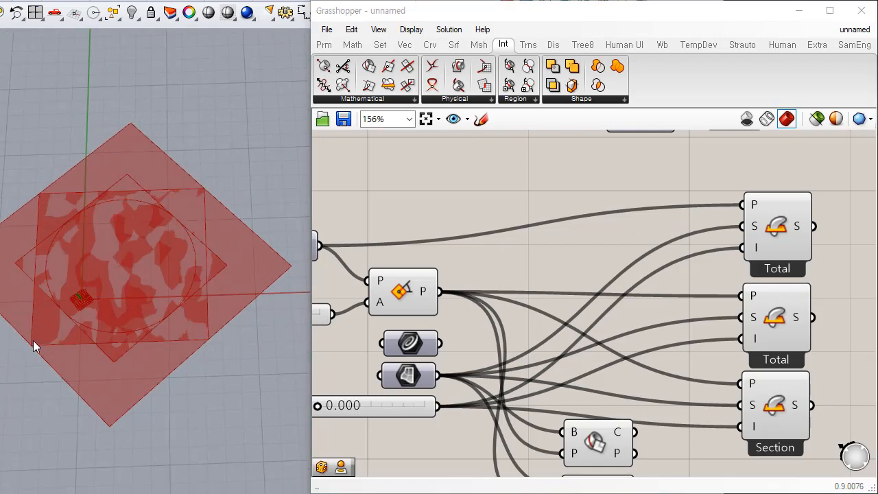
left_click(778, 230)
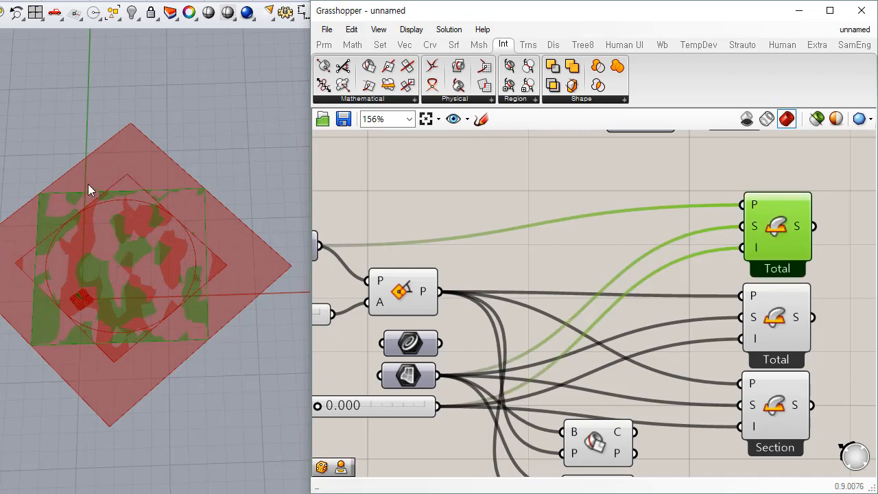
left_click(327, 263)
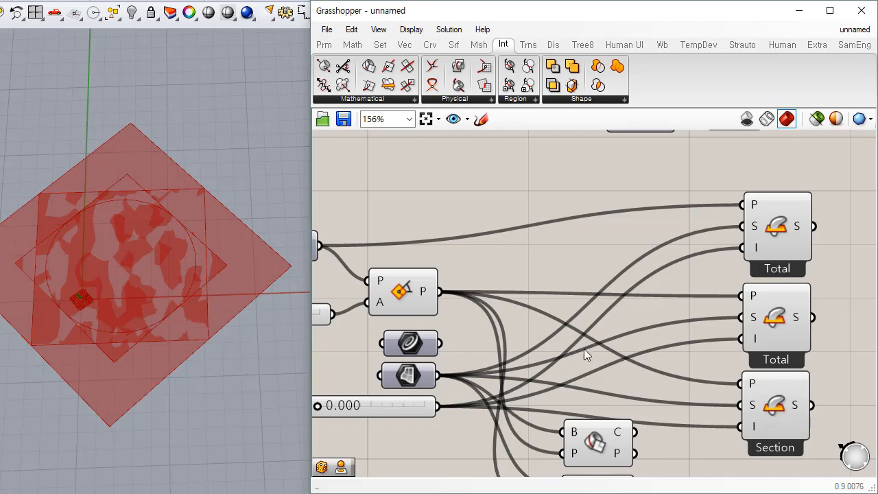
Hide the previews of both Total plane surface components.
left_click_drag(817, 168, 744, 278)
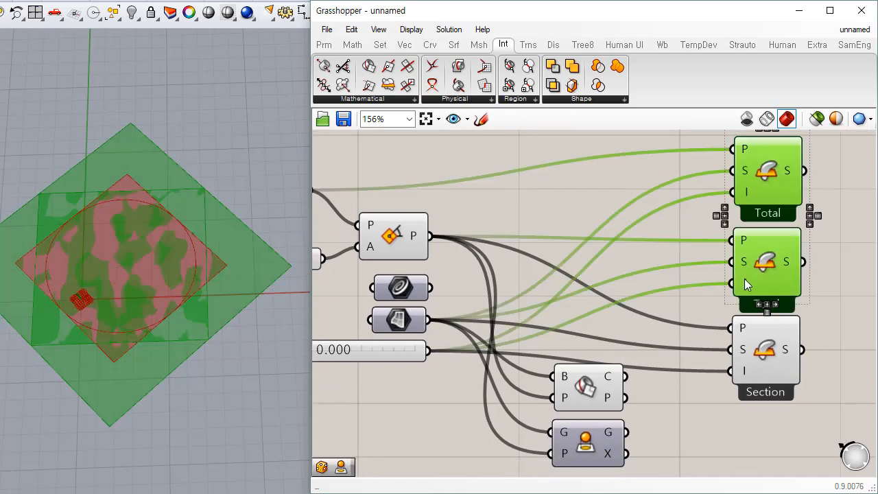
key("ctrl+q")
left_click(617, 217)
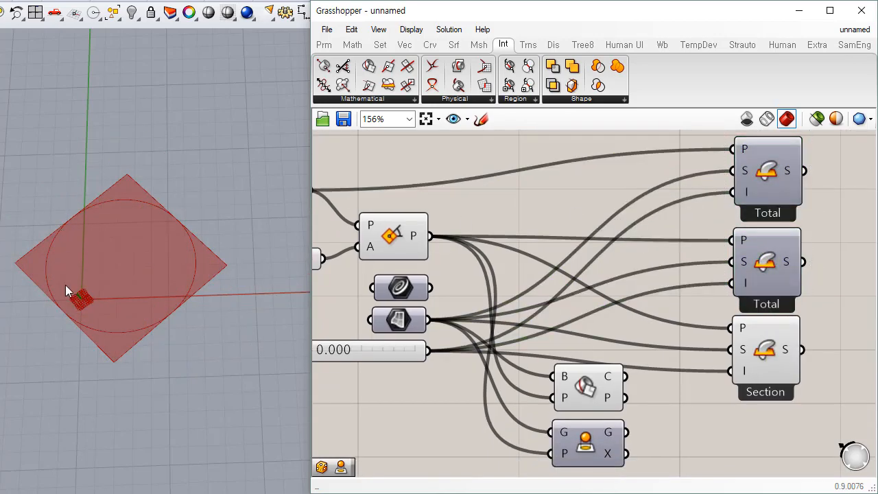
Briefly show the XY-plane Total surface on its own, then hide its preview again.
left_click(768, 189)
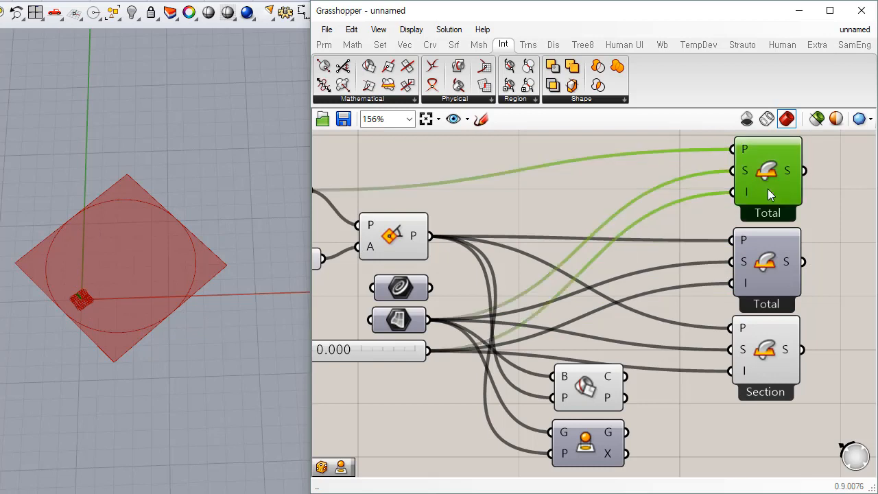
key("ctrl+q")
left_click(678, 224)
left_click(760, 178)
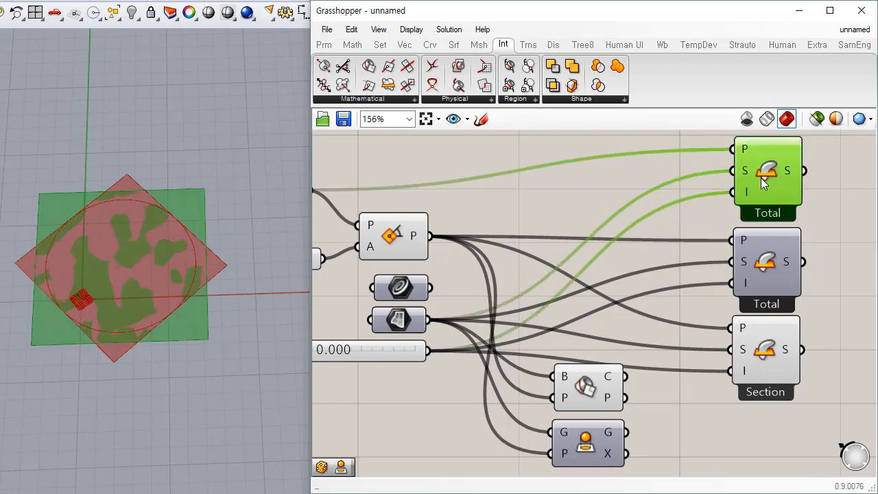
key("ctrl+q")
left_click(714, 304)
right_click_drag(657, 371, 677, 301)
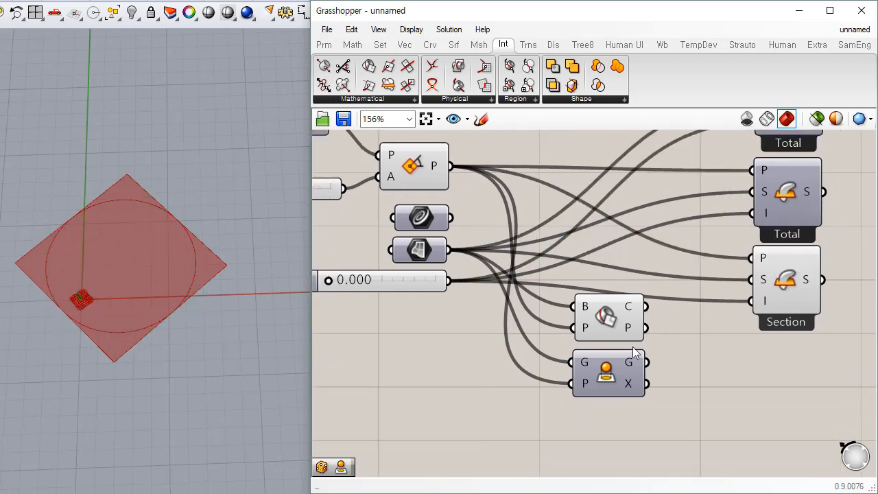
Turn on the preview of the Project component beneath Brep | Plane and highlight its projected geometry.
left_click(604, 382)
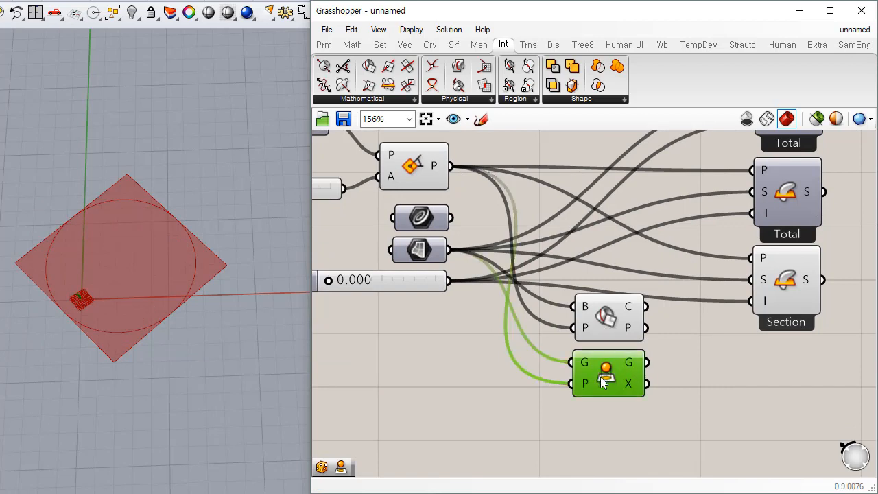
key("ctrl+q")
left_click(716, 374)
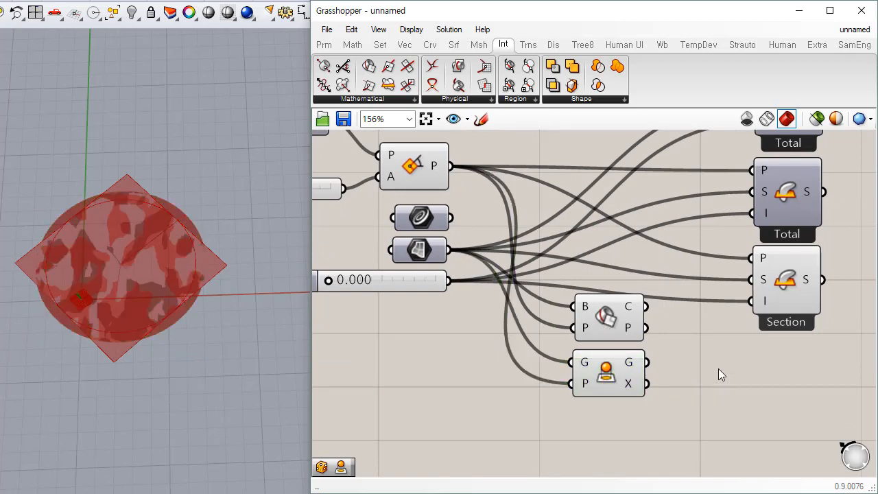
left_click(608, 383)
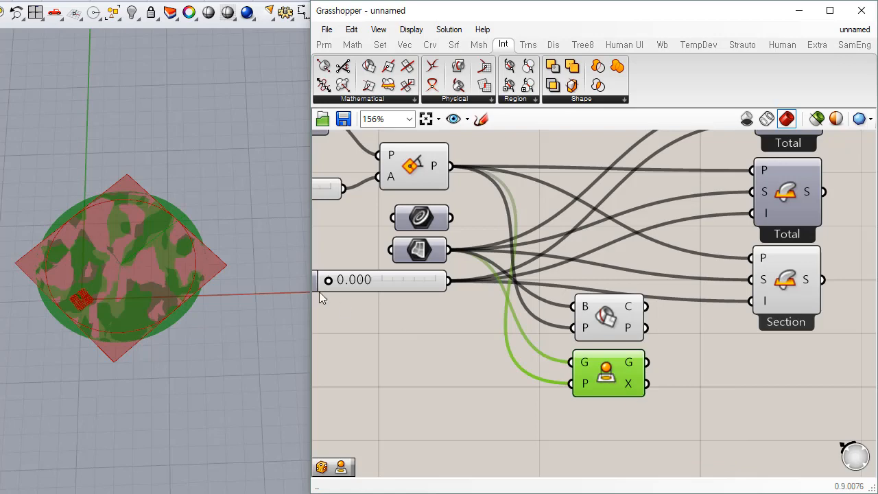
Examine the source sphere against its flattened projection on the rotated plane from several angles.
right_click_drag(121, 280, 62, 205)
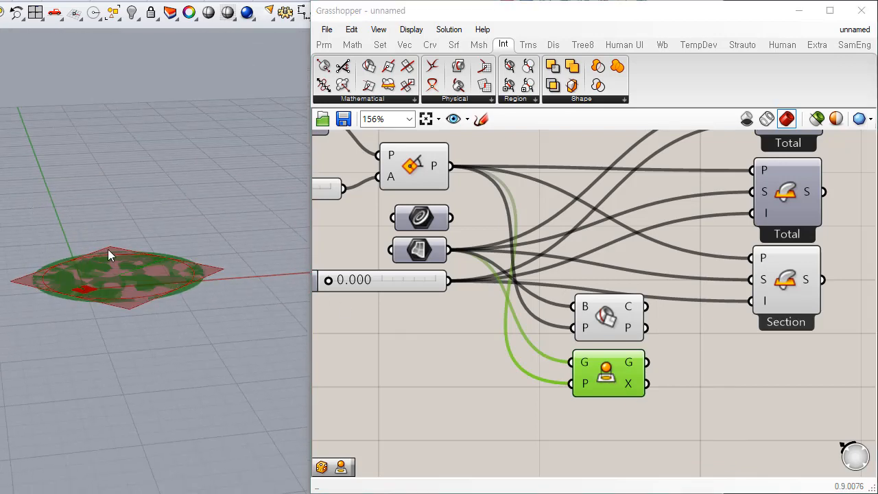
left_click(410, 255)
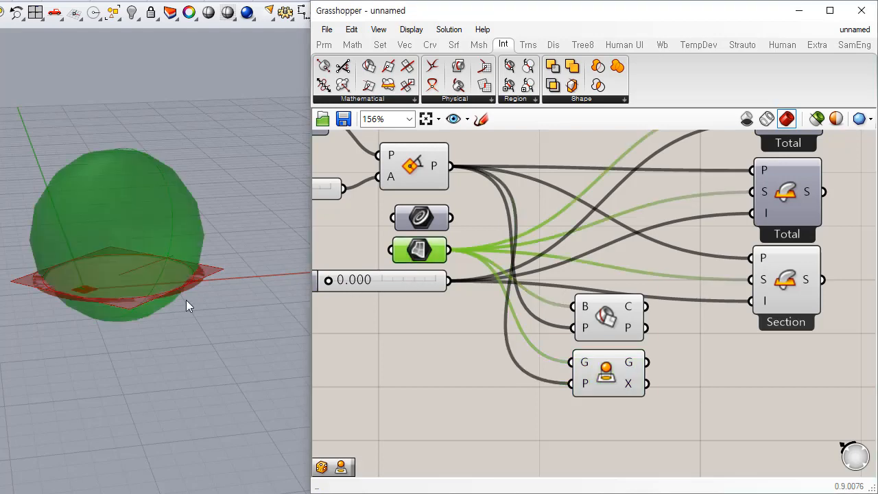
mouse_move(179, 326)
right_mouse_down()
mouse_move(179, 317)
mouse_move(180, 328)
right_mouse_up()
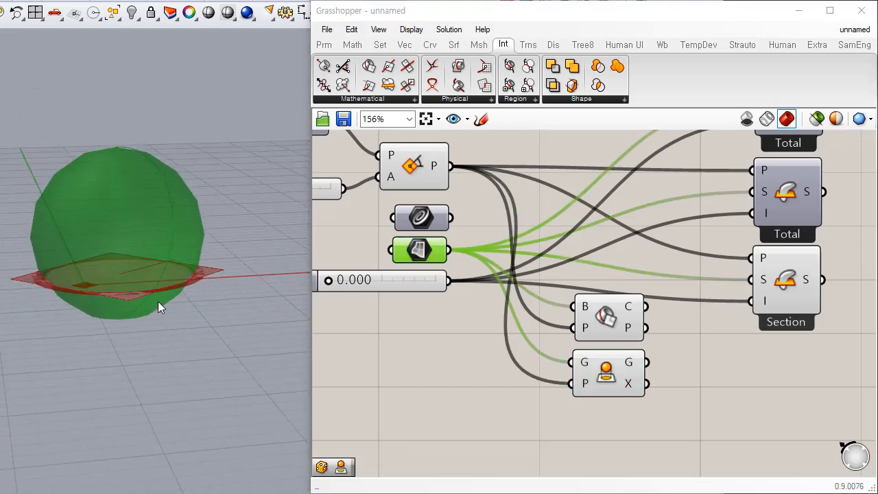
scroll(140, 280, "up", 4)
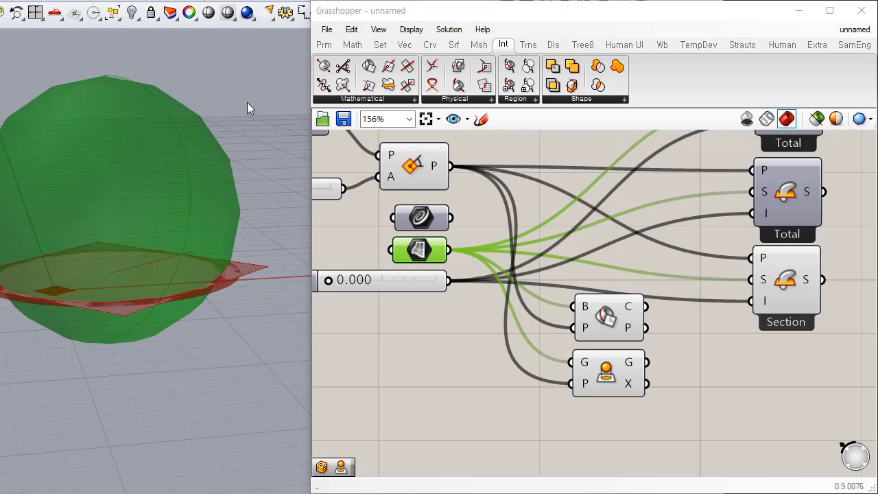
right_click_drag(226, 210, 230, 293)
right_click_drag(62, 123, 160, 90)
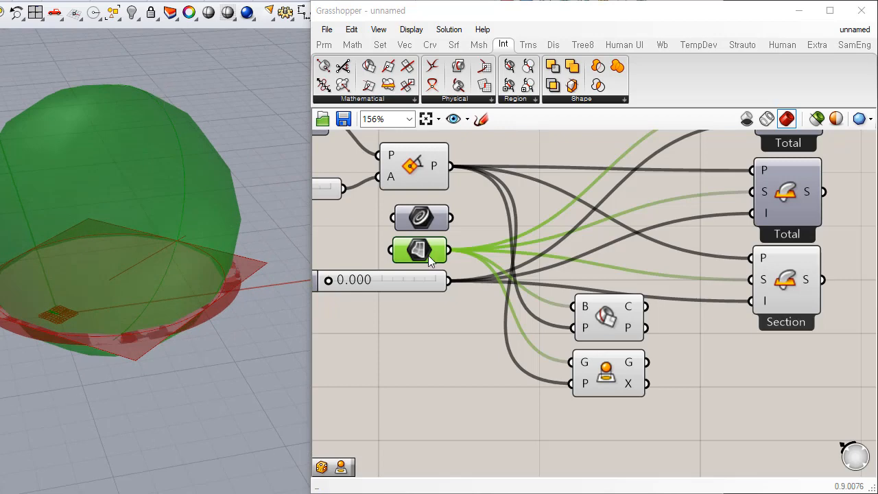
left_click(534, 426)
left_click(625, 392)
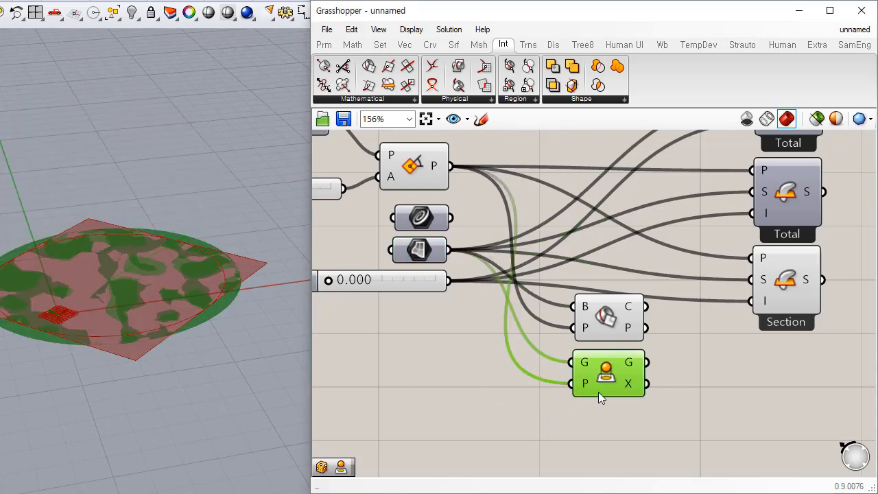
scroll(598, 391, "down", 2)
right_click_drag(304, 290, 248, 327)
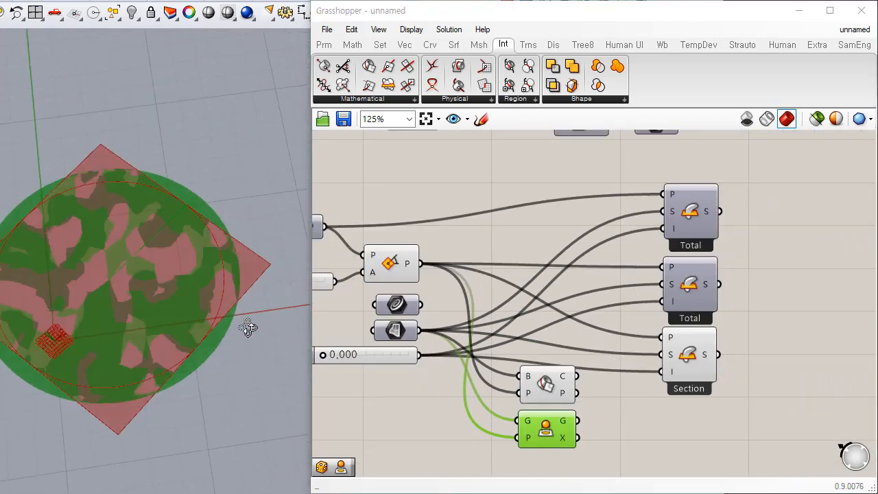
Turn on the previews of the XY-plane and rotated-plane Total surfaces to compare them with the projection.
left_click(694, 213)
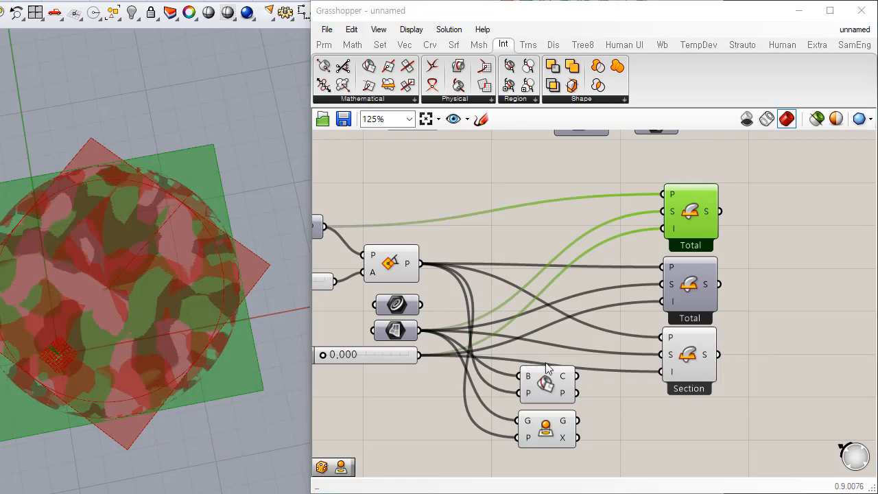
left_click(669, 422)
left_click(694, 288)
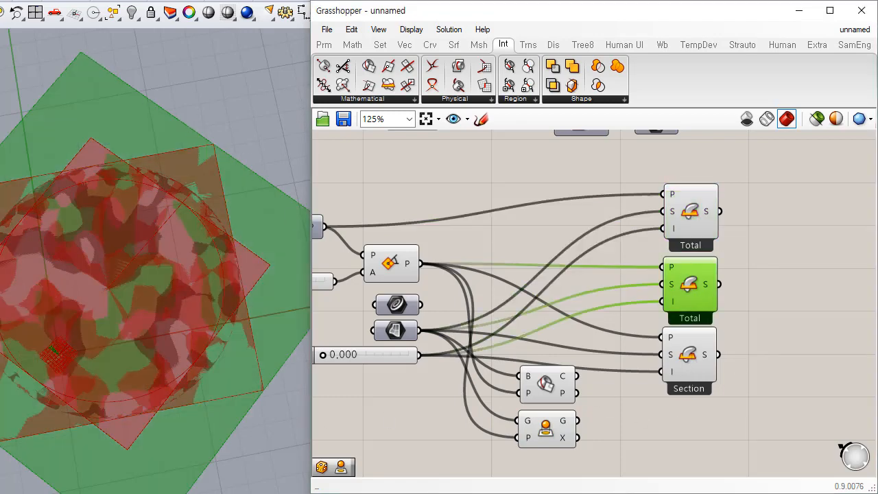
right_click_drag(490, 260, 728, 236)
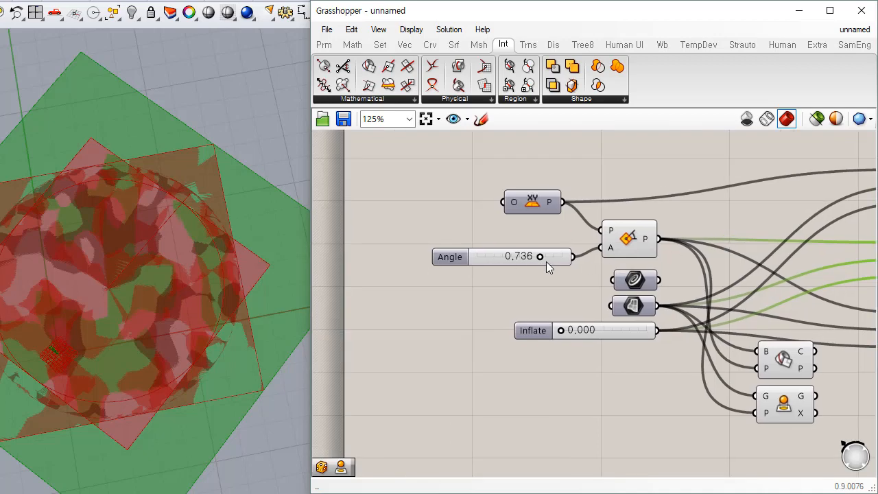
right_click_drag(595, 257, 317, 256)
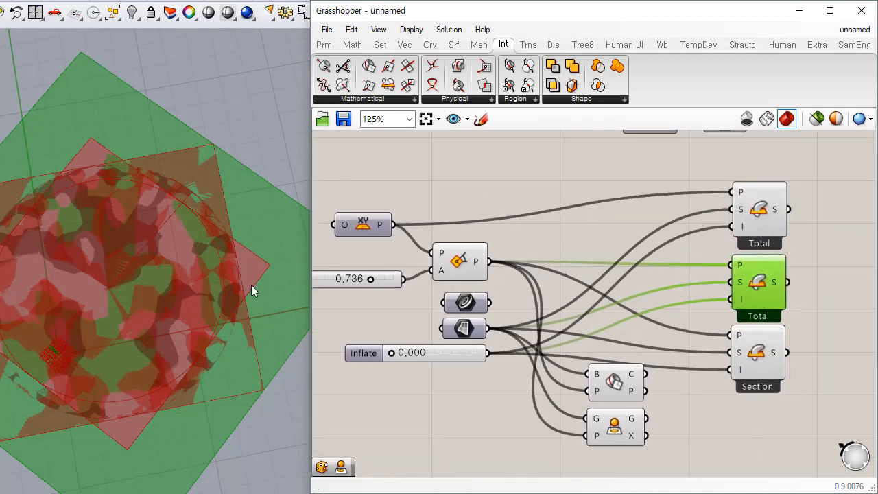
Set the plane's rotation angle to 0.464 and highlight the Section and both Total surfaces in turn to compare their extents.
right_click_drag(125, 308, 287, 320, "shift")
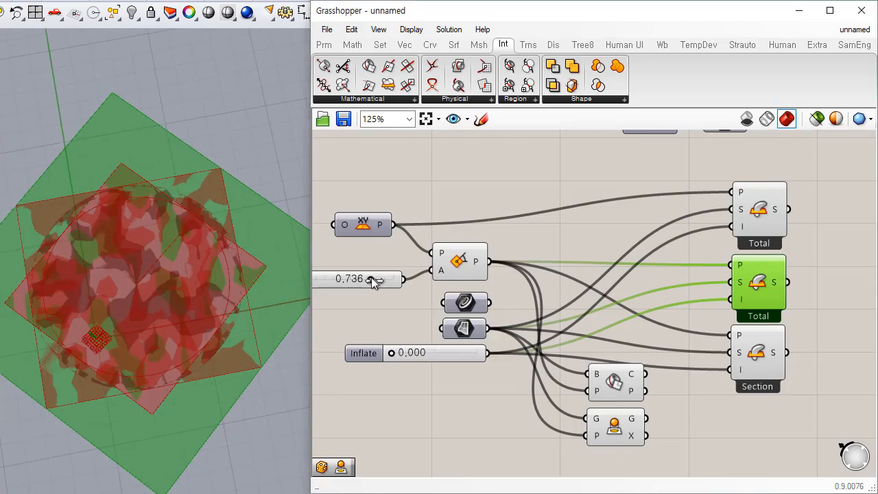
left_click_drag(371, 276, 348, 279)
left_click(756, 358)
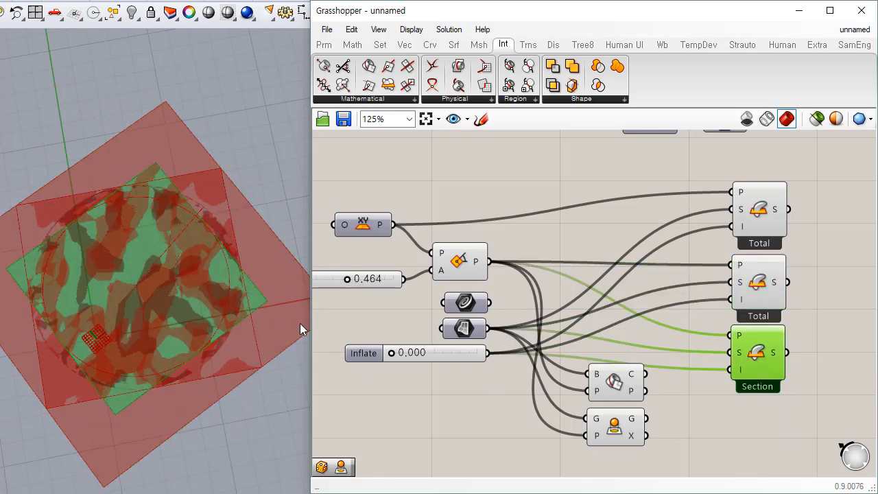
left_click(751, 287)
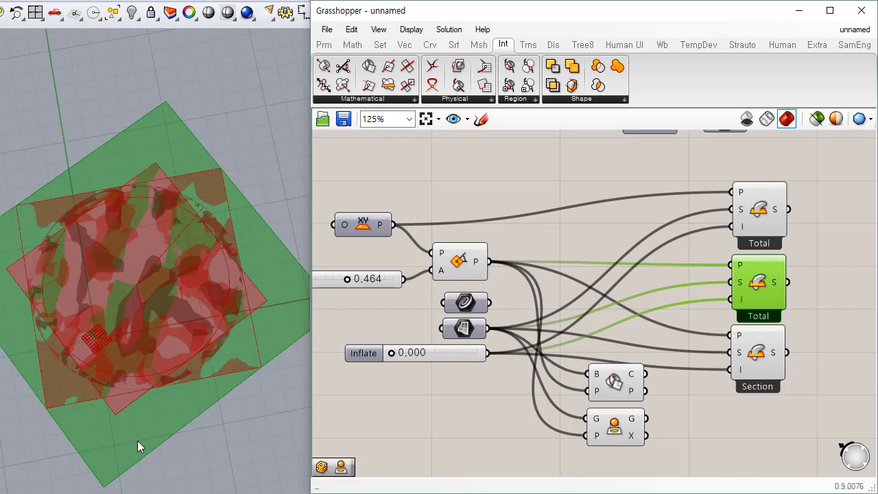
left_click(768, 213)
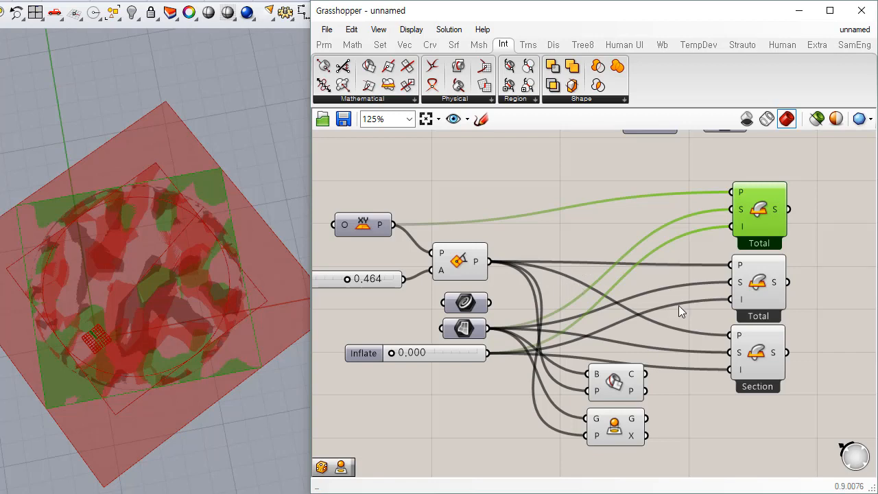
left_click(754, 294)
left_click(686, 360)
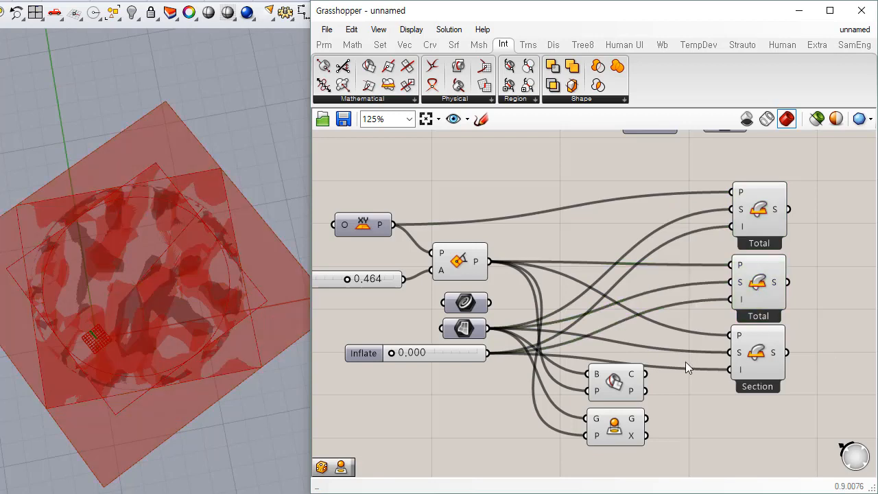
Turn on the source sphere's preview to see it together with the plane surfaces from an oblique view.
right_click_drag(681, 332, 662, 300)
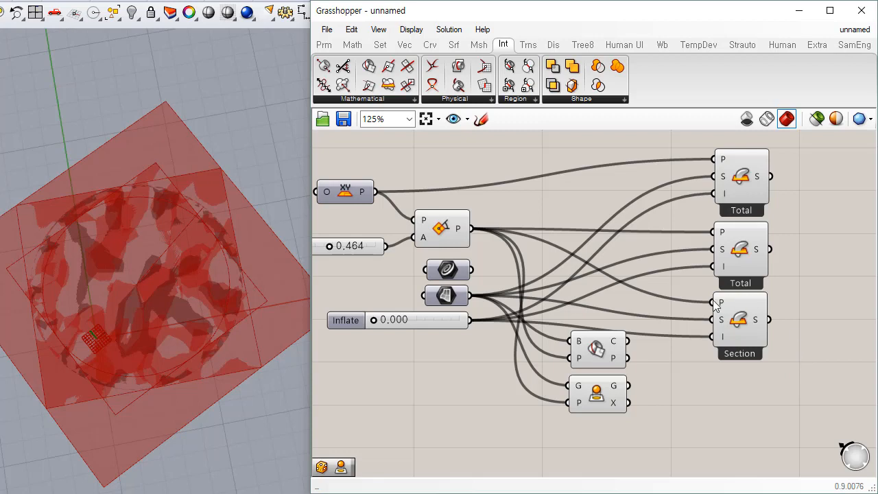
right_click_drag(560, 255, 609, 264)
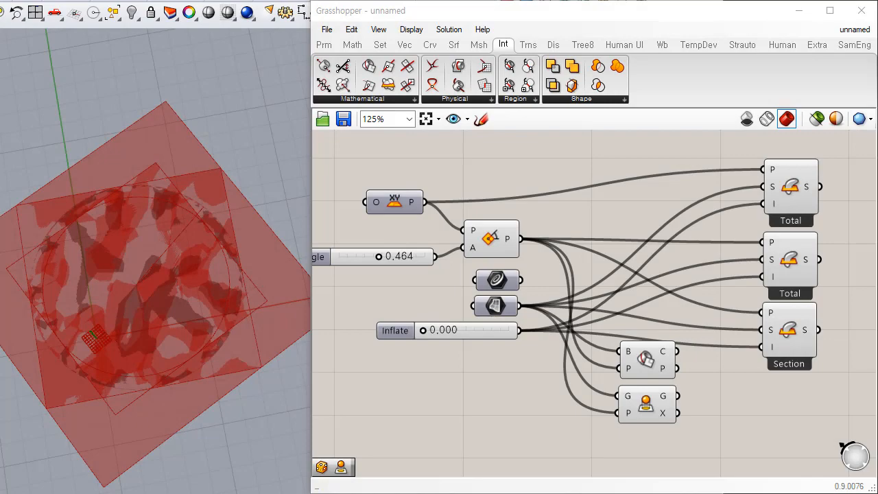
right_click_drag(246, 396, 194, 438)
left_click(438, 402)
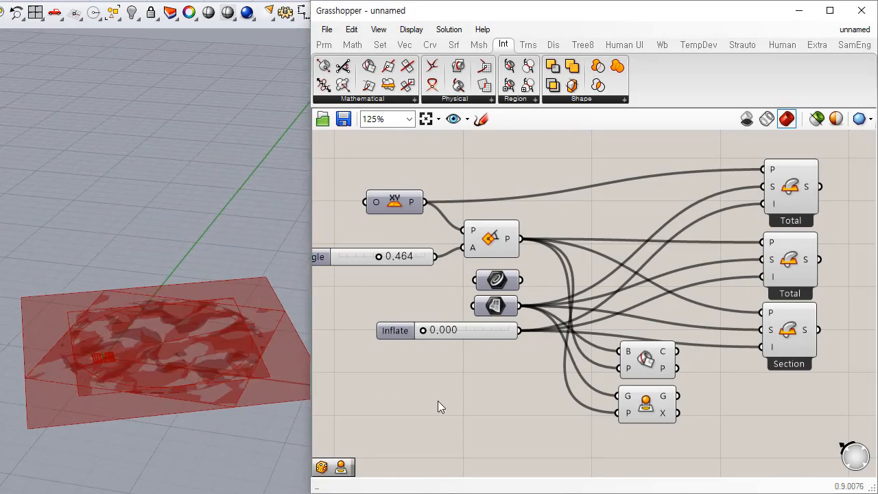
left_click(493, 310)
key("ctrl+q")
left_click(523, 425)
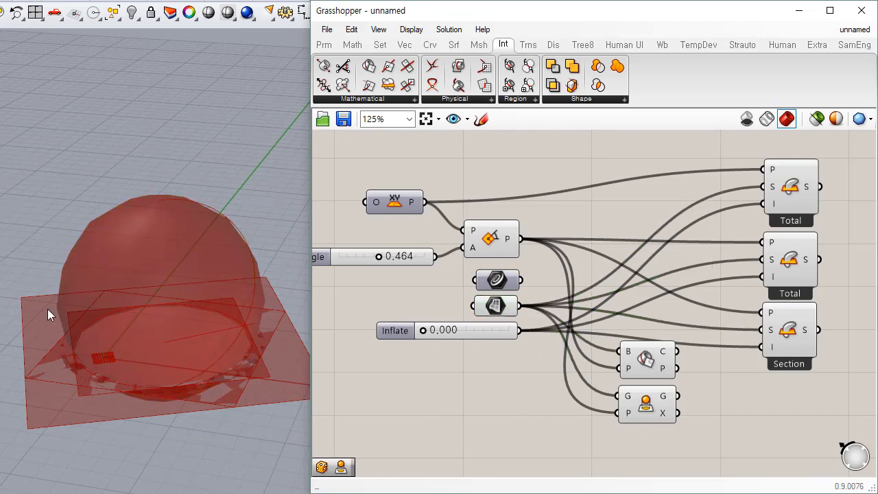
scroll(93, 288, "down", 2)
right_click_drag(231, 309, 243, 356)
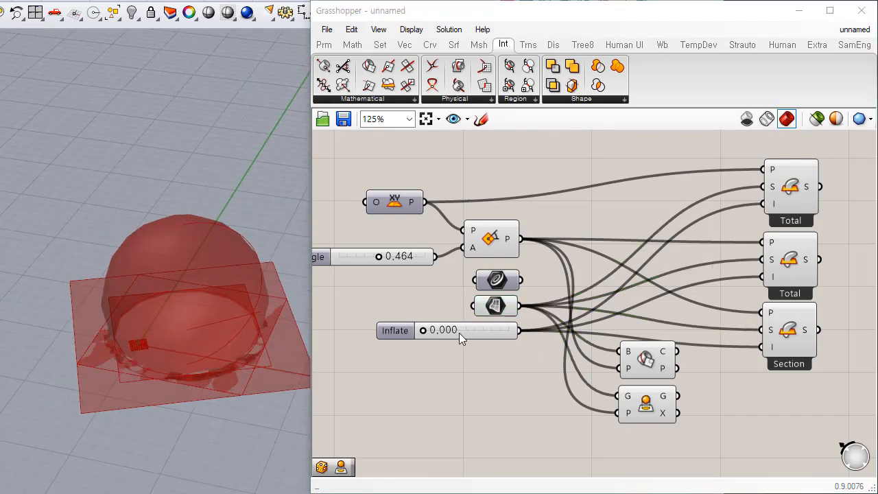
Add a Vector XYZ component in the free space above the XY Plane component.
left_click(623, 211)
scroll(662, 222, "down", 2)
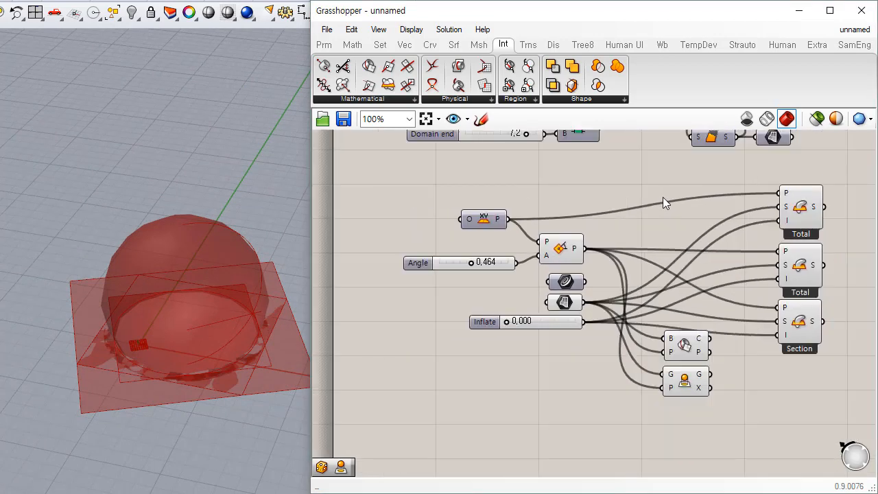
right_click_drag(635, 177, 635, 221)
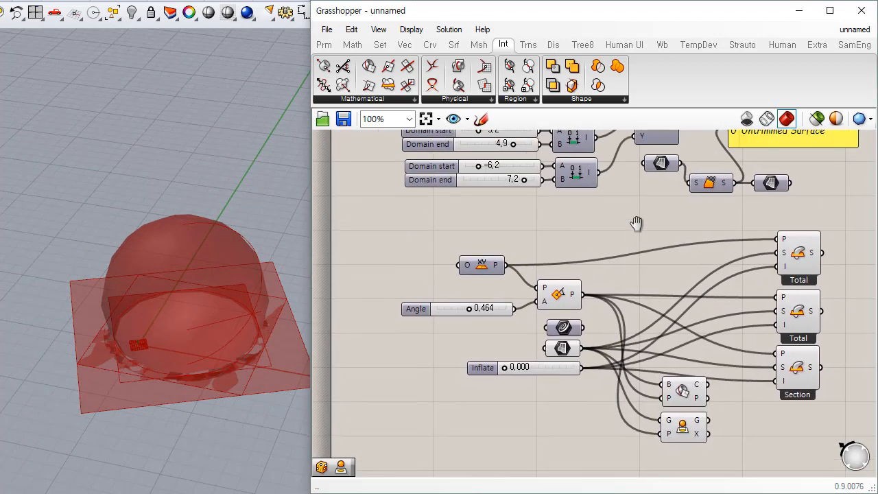
left_click(401, 100)
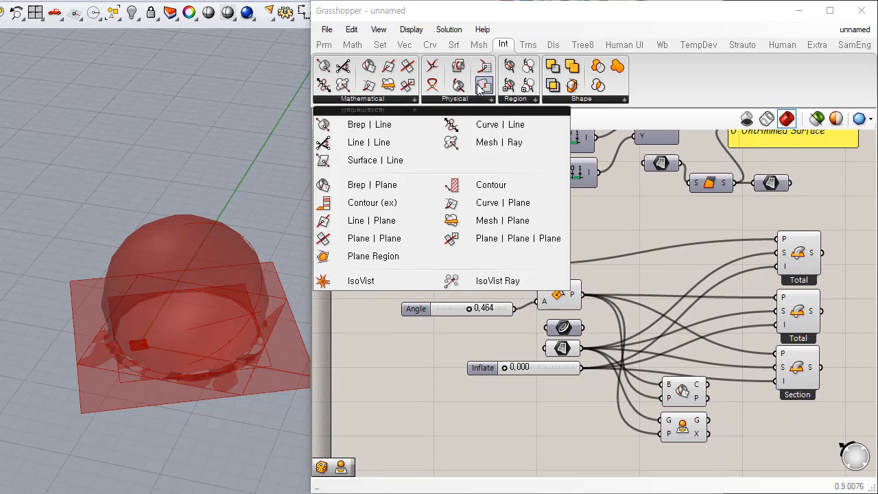
left_click(404, 45)
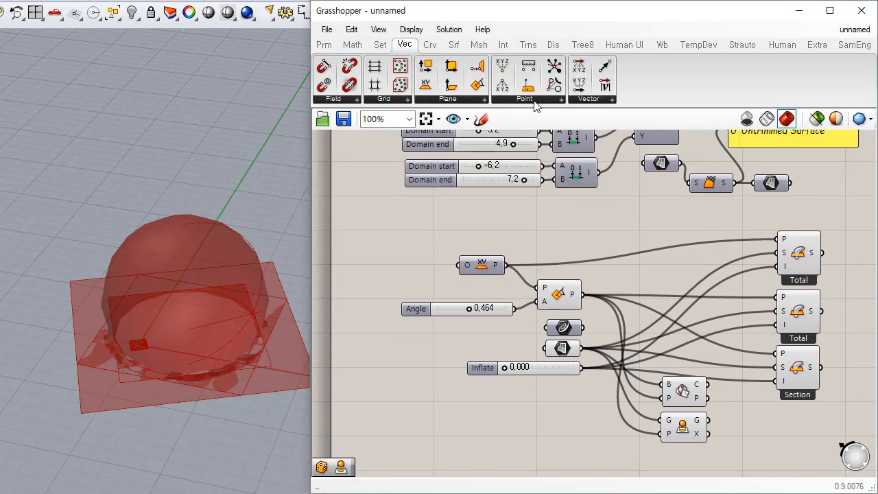
left_click(534, 102)
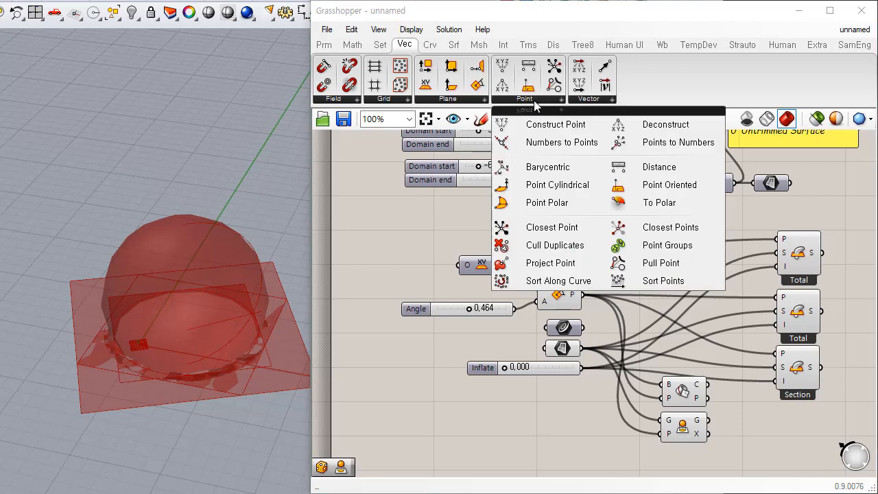
left_click(584, 102)
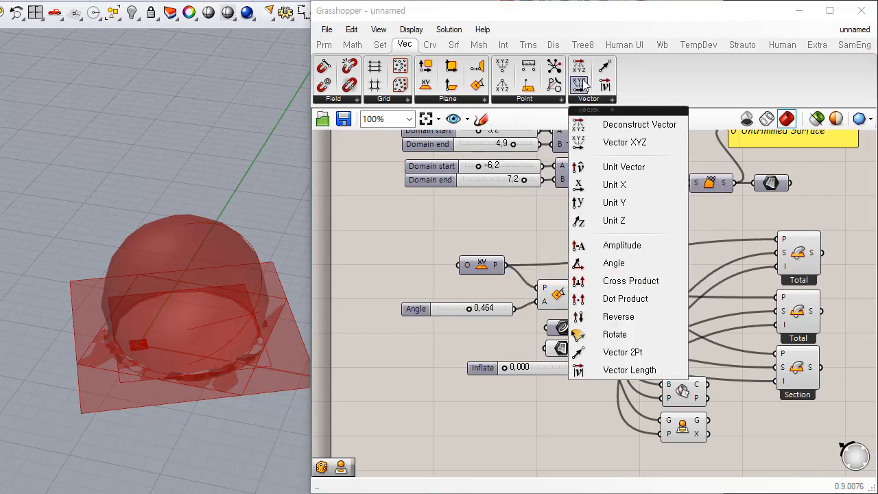
left_click(623, 144)
left_click(397, 227)
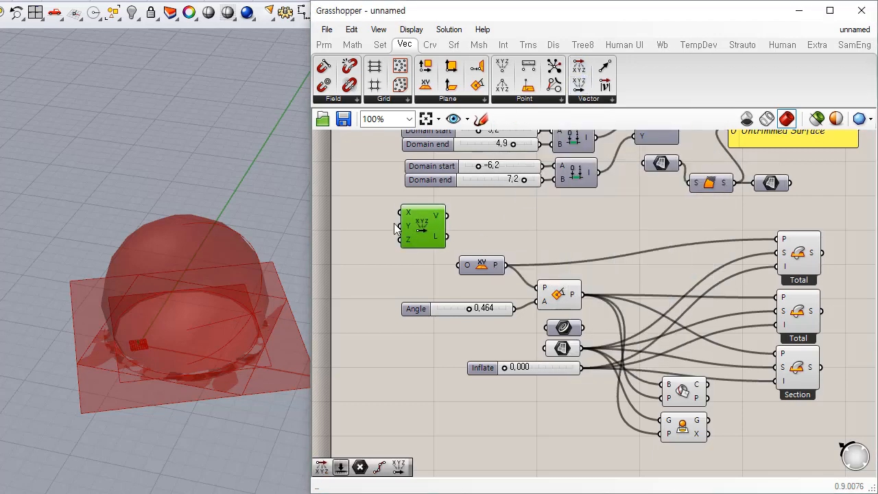
Add a Plane Normal component beside Vector XYZ and arrange the two with room between them.
left_click(476, 101)
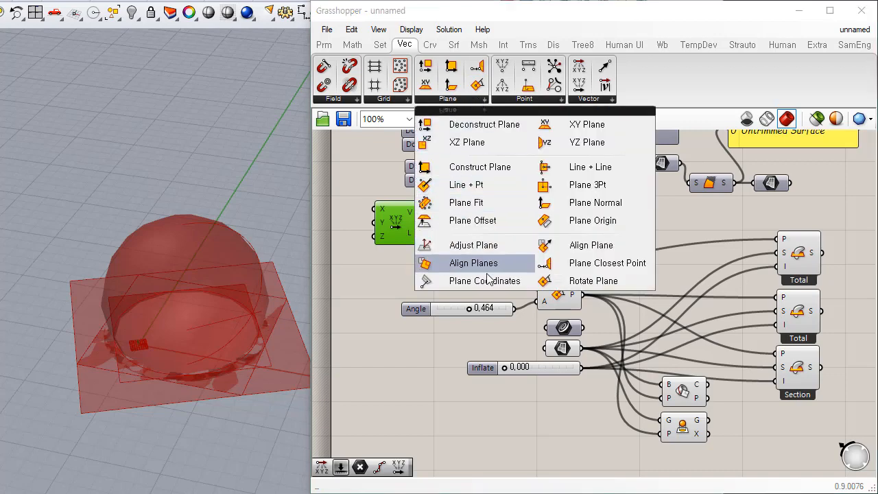
left_click(588, 202)
left_click(483, 229)
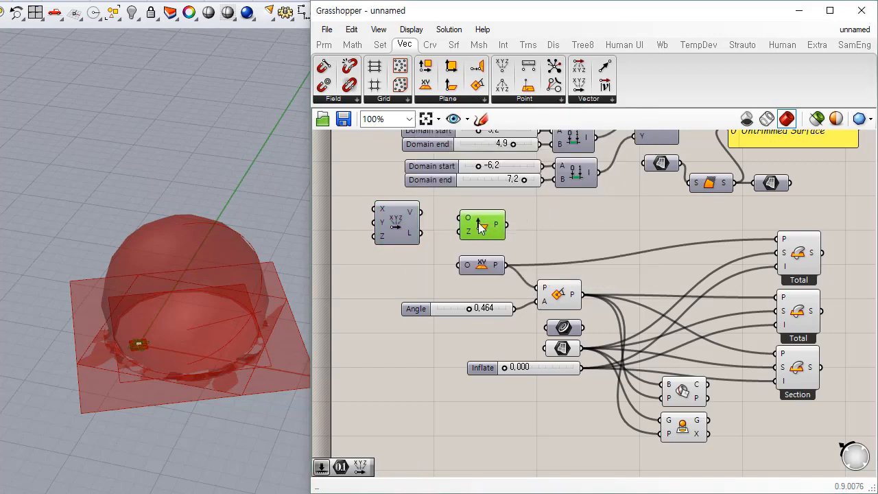
right_click_drag(416, 210, 450, 201)
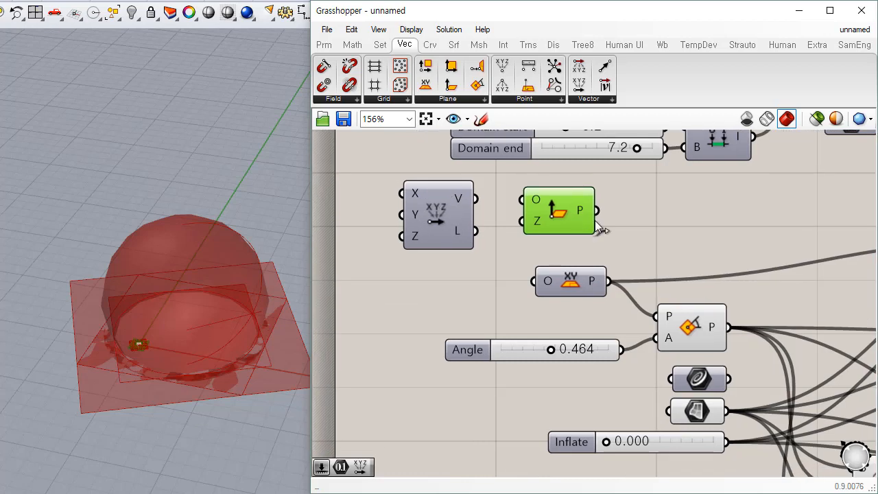
left_click(451, 245)
left_click_drag(450, 245, 457, 250)
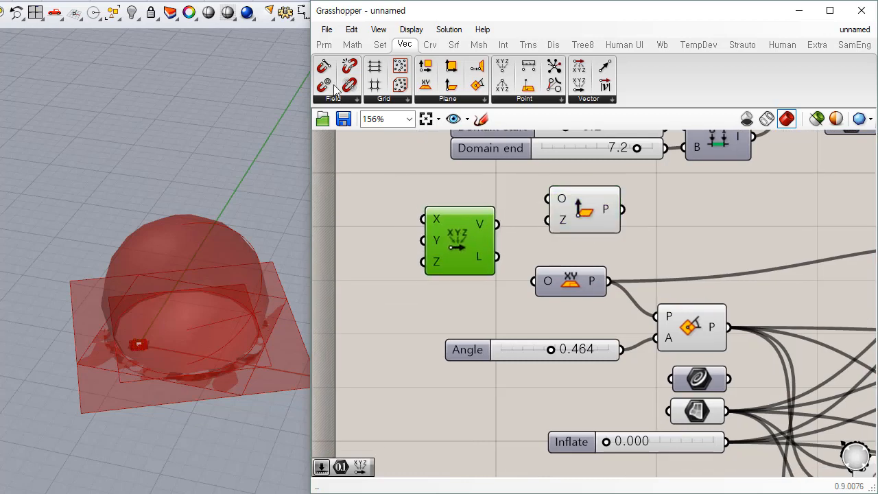
Feed the X, Y and Z inputs of Vector XYZ with three number sliders set to 0.250.
left_click(323, 44)
left_click_drag(503, 66, 416, 199)
left_click_drag(464, 248, 488, 239)
left_click_drag(359, 211, 390, 247)
key("ctrl+c")
key("ctrl+v")
key("ctrl+v")
left_click_drag(402, 218, 448, 252)
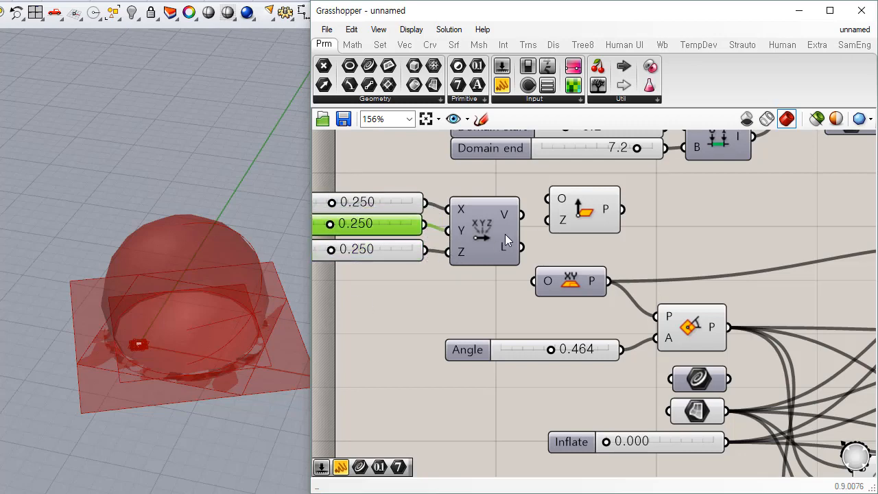
Connect the Vector XYZ vector output to the Z input of Plane Normal, shifting the components to make room.
left_click_drag(470, 169, 314, 266)
left_click_drag(472, 230, 504, 223)
left_click(649, 234)
left_click_drag(607, 216, 648, 213)
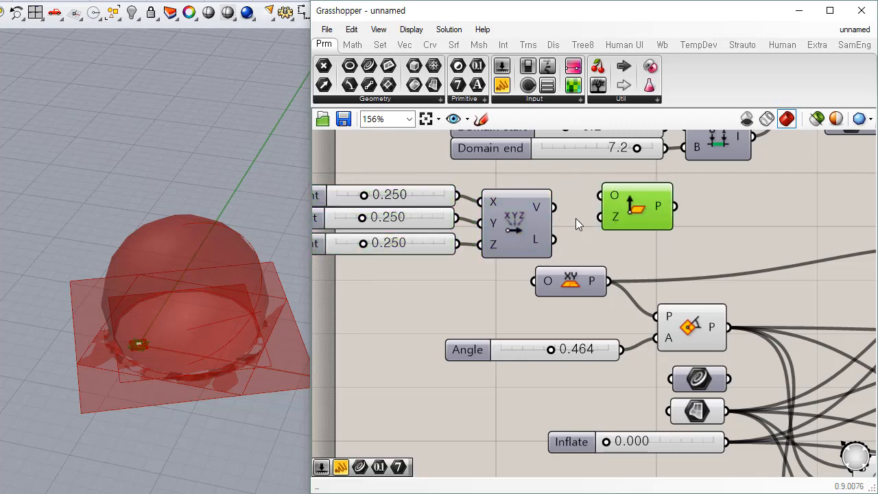
left_click_drag(555, 207, 651, 214)
scroll(159, 318, "up", 5)
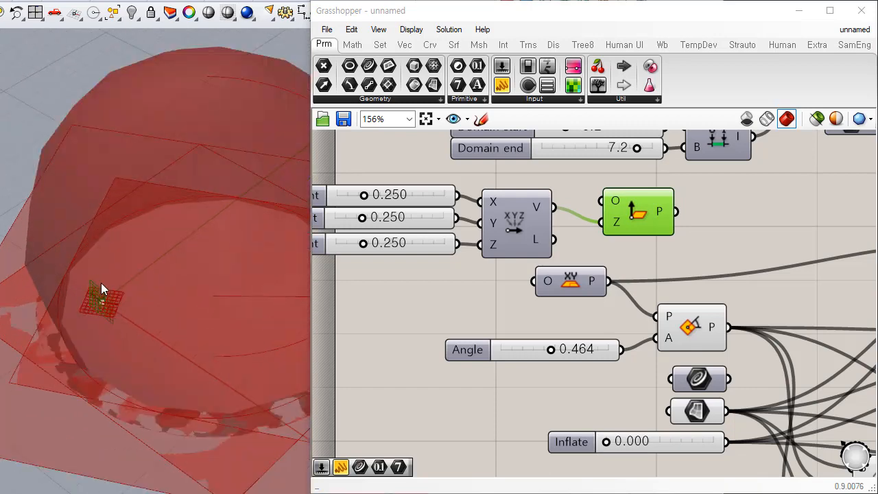
Replace the XY plane with the Plane Normal output as the plane input of Rotate Plane and the first Total component.
left_click_drag(580, 287, 598, 304)
left_click_drag(646, 213, 633, 196)
scroll(625, 237, "down", 2)
right_click_drag(664, 250, 556, 253)
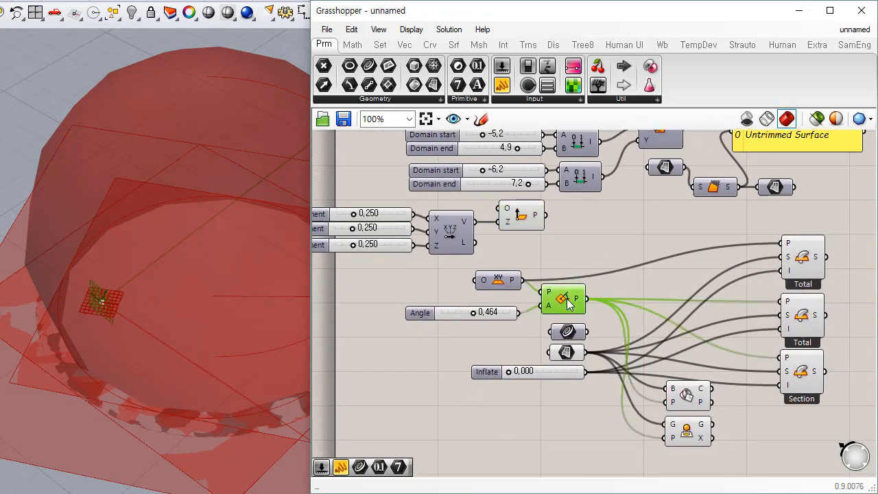
left_click_drag(562, 299, 782, 243)
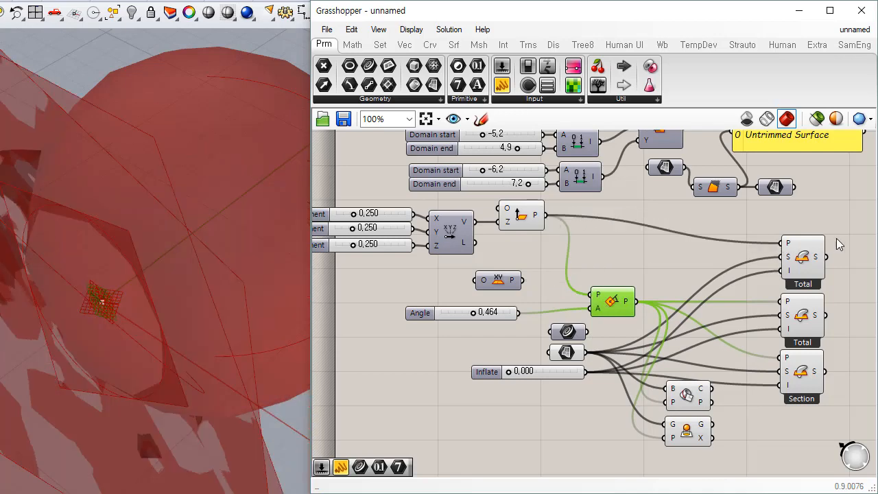
Hide the previews of both Total surfaces and of the Project component.
left_click_drag(836, 238, 778, 333)
key("ctrl+q")
left_click(686, 286)
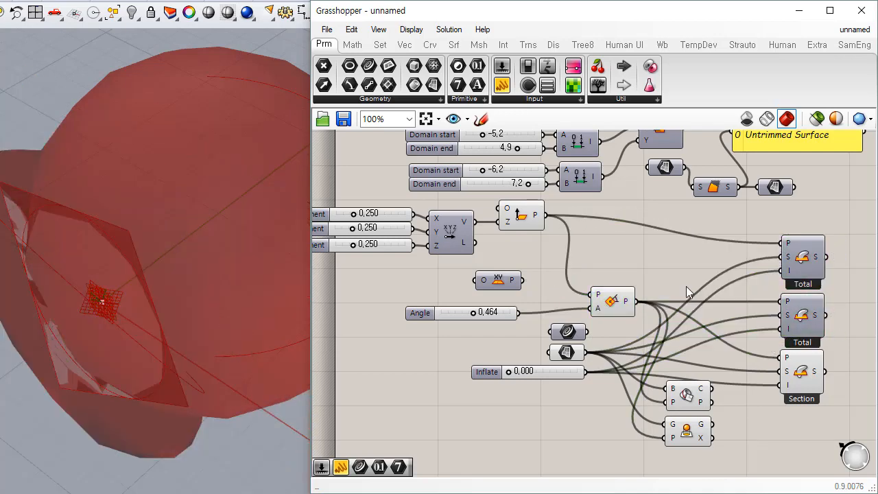
right_click_drag(695, 336, 611, 256)
left_click_drag(650, 292, 614, 375)
left_click(682, 386)
left_click(614, 376)
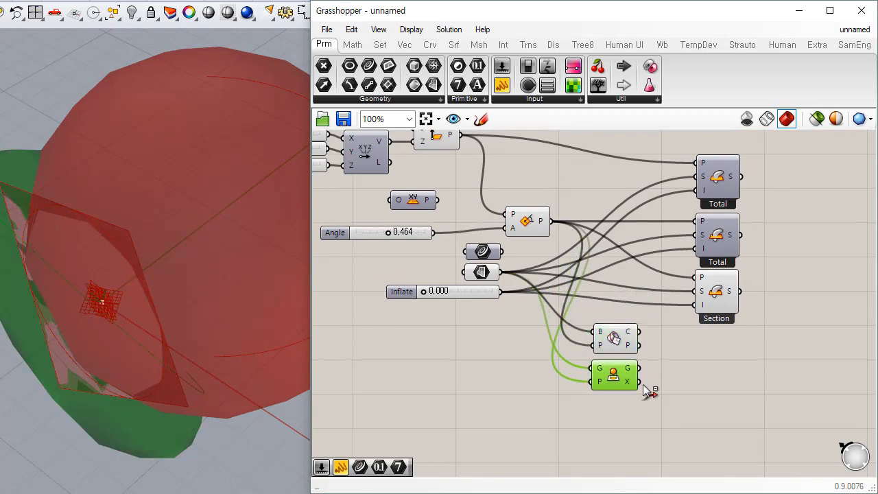
key("ctrl+q")
left_click(650, 388)
Highlight the Brep | Plane intersection and the source sphere, and switch the viewport to Artistic display mode.
left_click(614, 338)
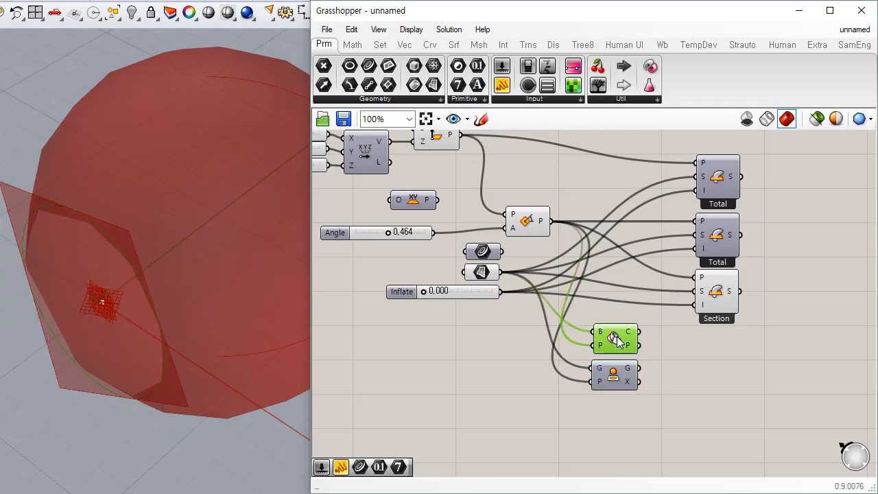
left_click(484, 273)
right_click_drag(149, 251, 217, 341)
scroll(192, 316, "down", 7)
scroll(222, 333, "up", 2)
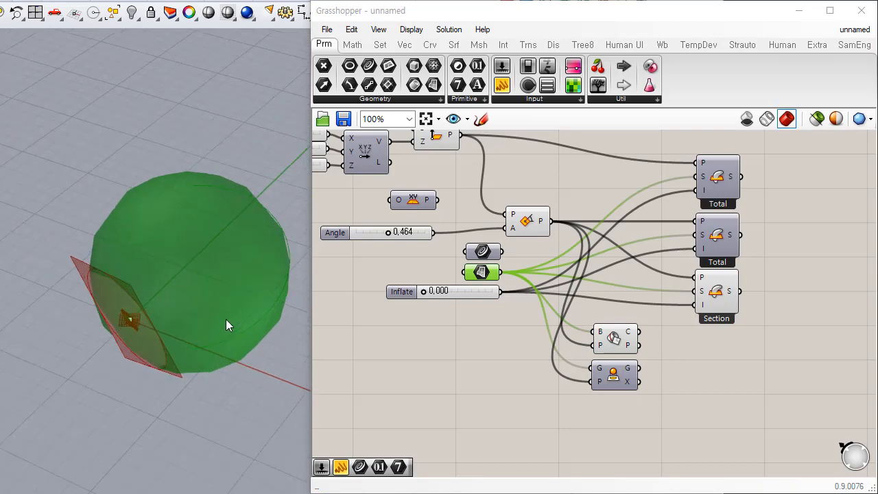
scroll(240, 328, "up", 2)
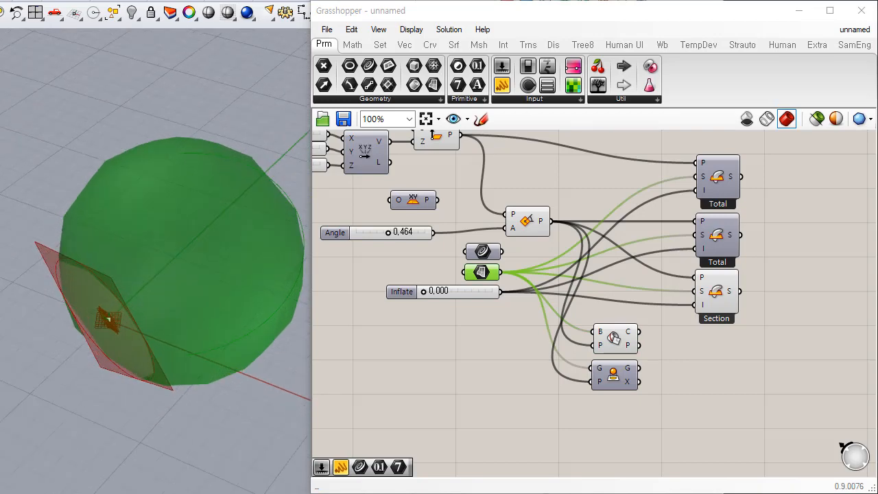
key("ctrl+alt+a")
right_click_drag(192, 350, 147, 315)
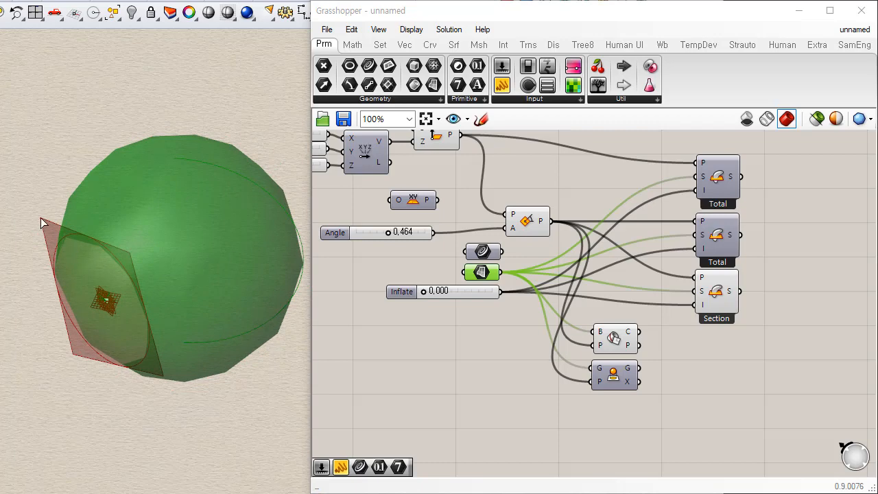
Highlight the Plane Normal and the Rotate Plane component it feeds to examine both planes in the viewport.
right_click_drag(467, 175, 488, 221)
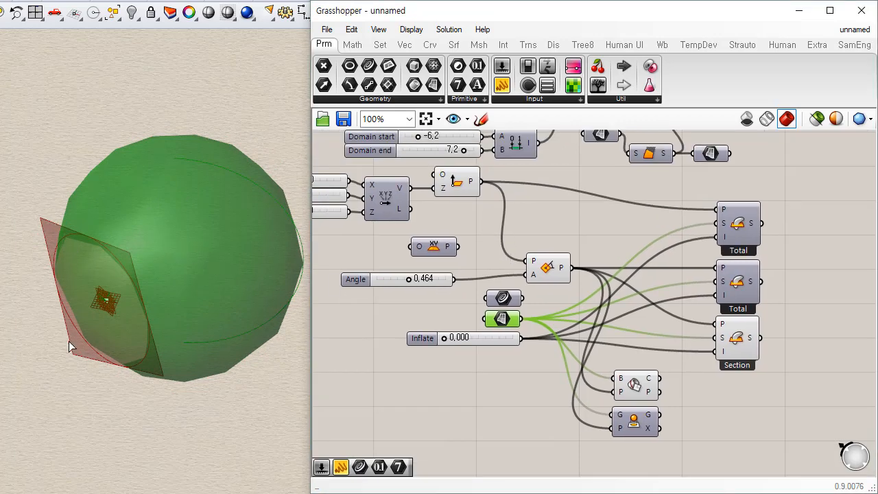
right_click_drag(466, 257, 555, 348)
scroll(556, 348, "down", 3)
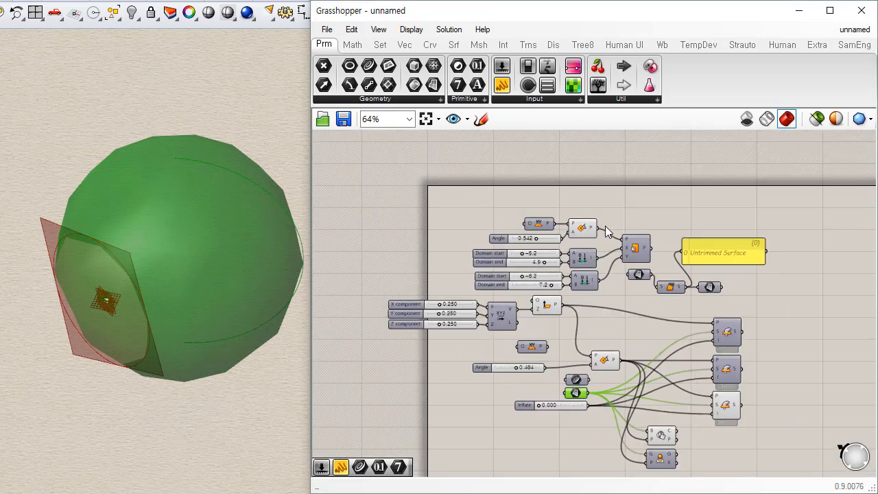
left_click(582, 228)
left_click(548, 305)
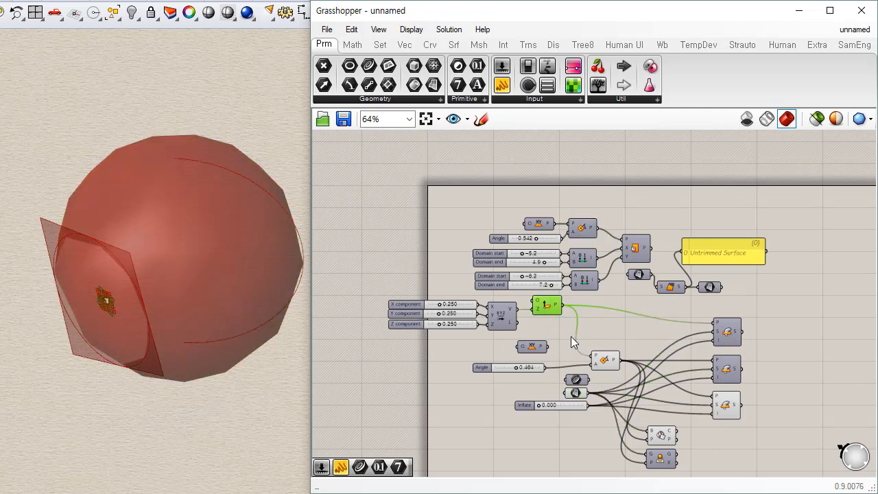
scroll(605, 318, "up", 4)
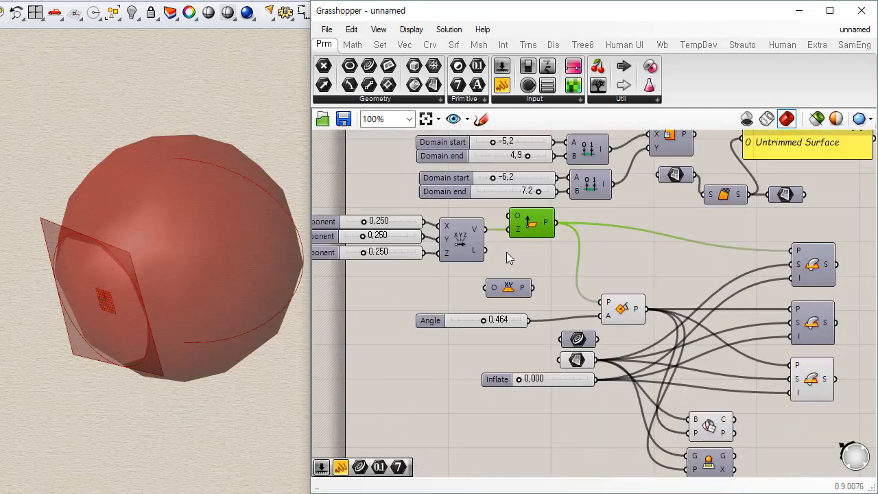
left_click(687, 341)
right_click_drag(688, 341, 567, 252)
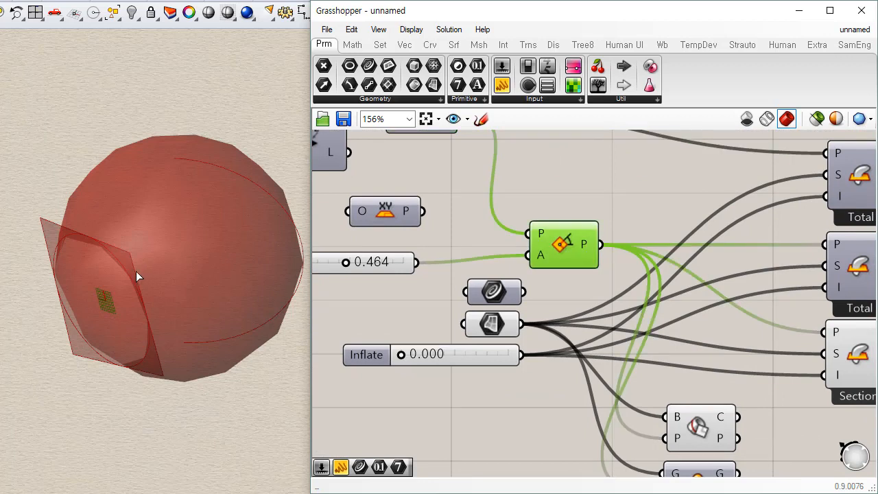
Highlight the Brep | Plane intersection and examine its section curve against the sphere from several angles.
left_click(699, 426)
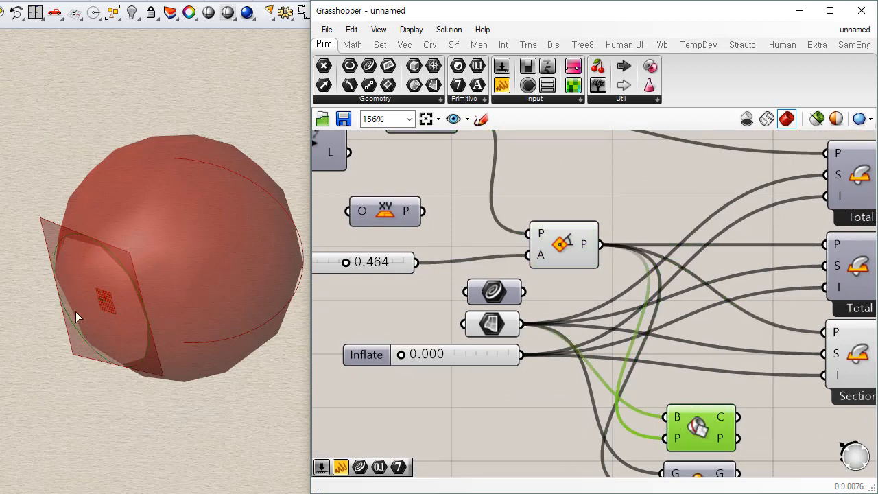
right_click_drag(71, 245, 136, 346)
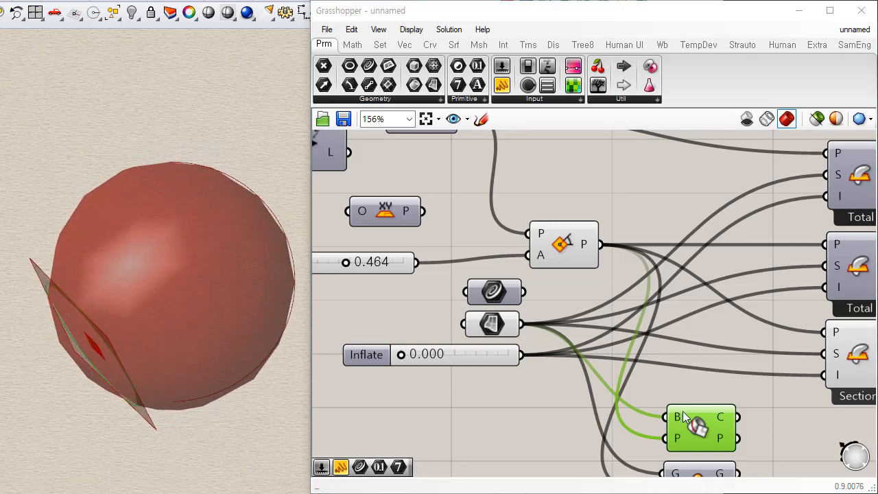
right_click_drag(697, 345, 628, 301)
right_click_drag(235, 325, 216, 361)
left_click(494, 388)
left_click(629, 382)
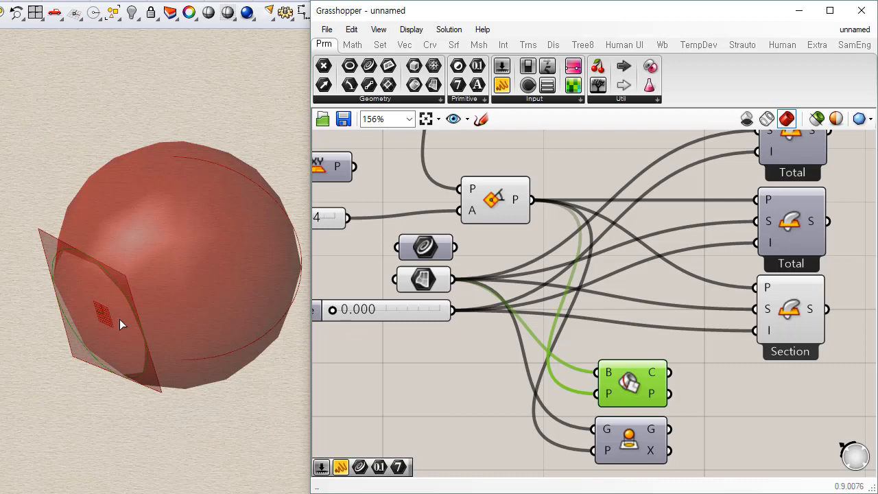
Hide the preview of the source sphere so the section surface and its curve can be viewed alone.
left_click(421, 369)
left_click(431, 280)
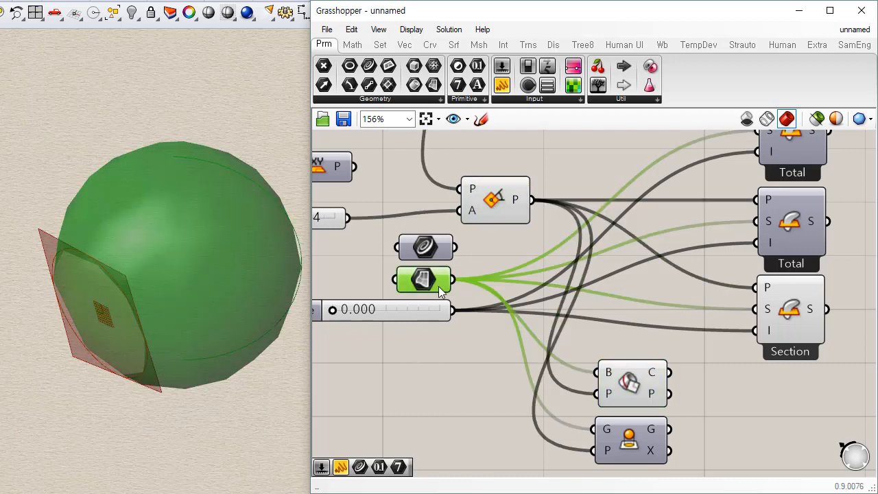
key("ctrl+q")
left_click(558, 282)
right_click_drag(143, 357, 274, 322)
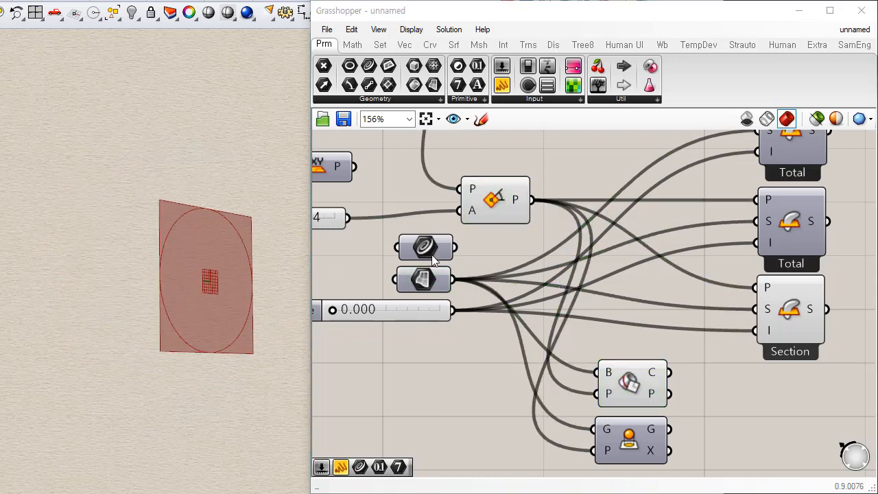
Highlight the rotated plane and the Section surface, and set the Rotate Plane Angle slider to 0.253.
left_click(496, 199)
right_click_drag(237, 364, 108, 322)
left_click(695, 345)
left_click(796, 313)
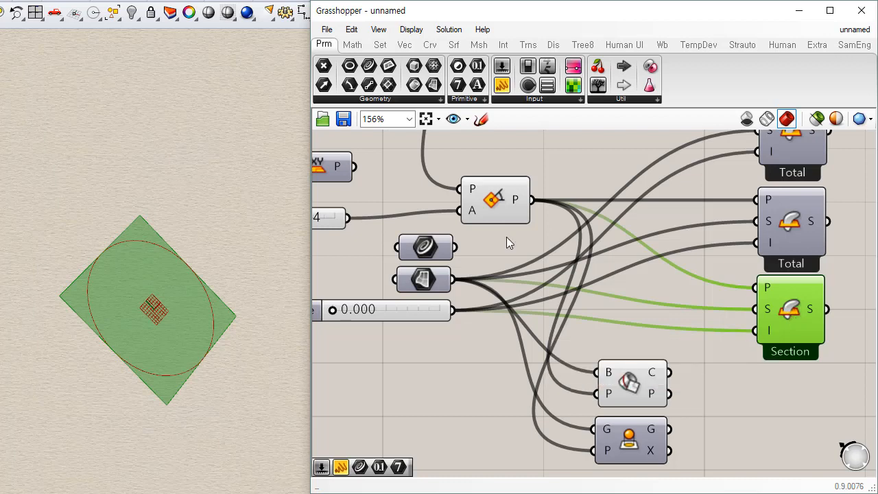
right_click_drag(506, 237, 622, 242)
left_click_drag(394, 225, 368, 222)
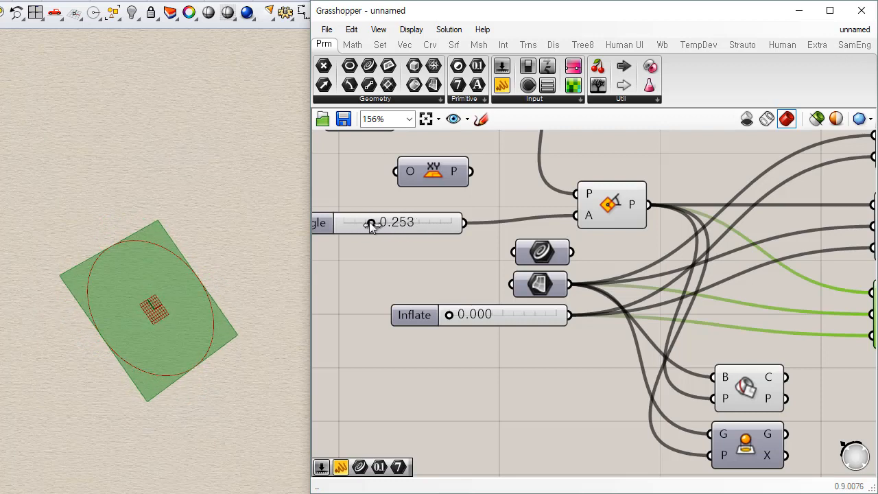
left_click(770, 276)
Show the preview of the Total surface fed by Rotate Plane and compare it with the Section surface.
right_click_drag(770, 277, 604, 297)
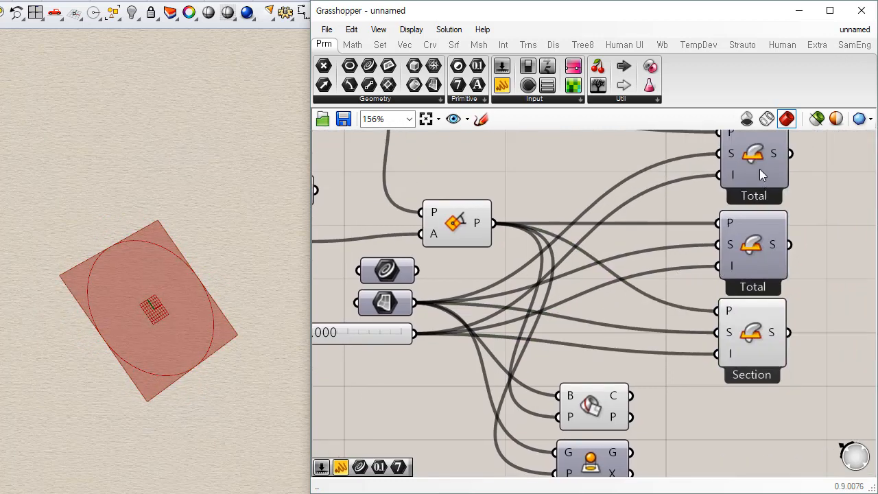
left_click(759, 169)
left_click(756, 260)
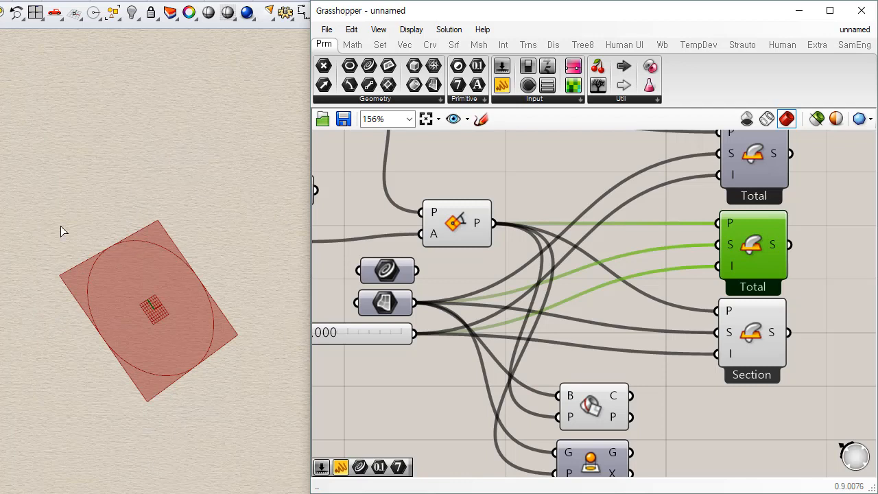
left_click(692, 295)
left_click(755, 252)
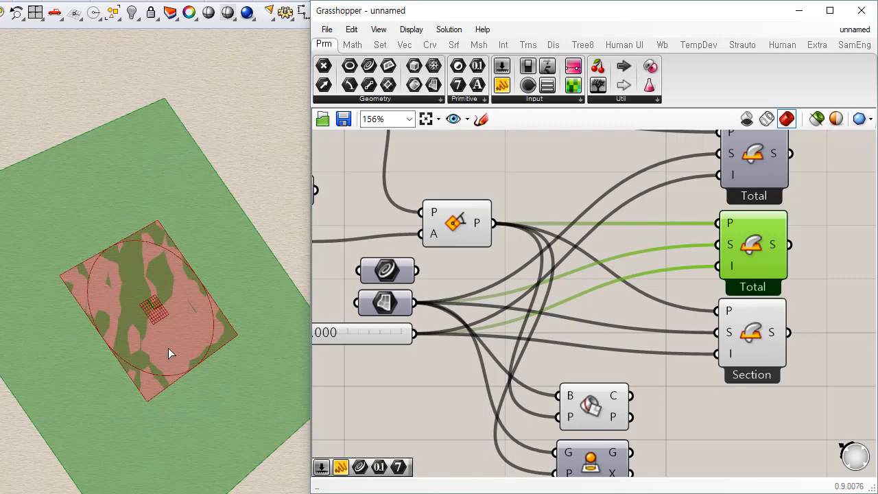
scroll(175, 316, "down", 3)
scroll(213, 346, "up", 1)
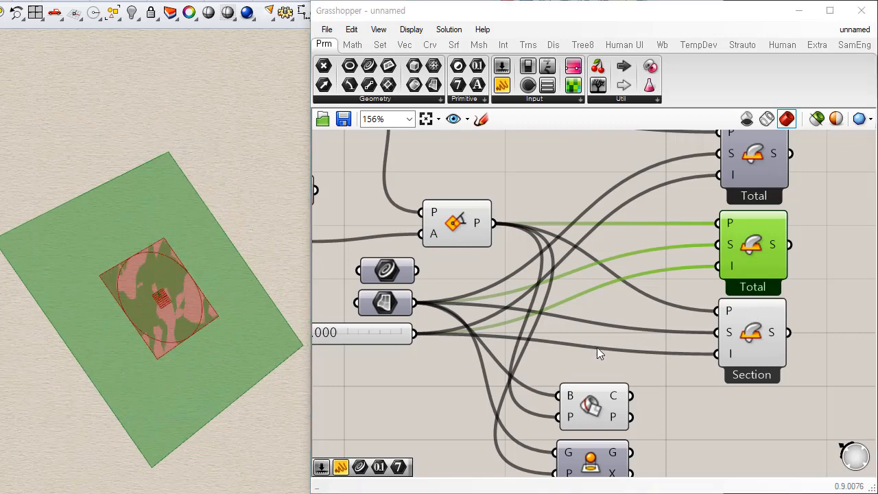
left_click(694, 380)
right_click_drag(694, 380, 682, 313)
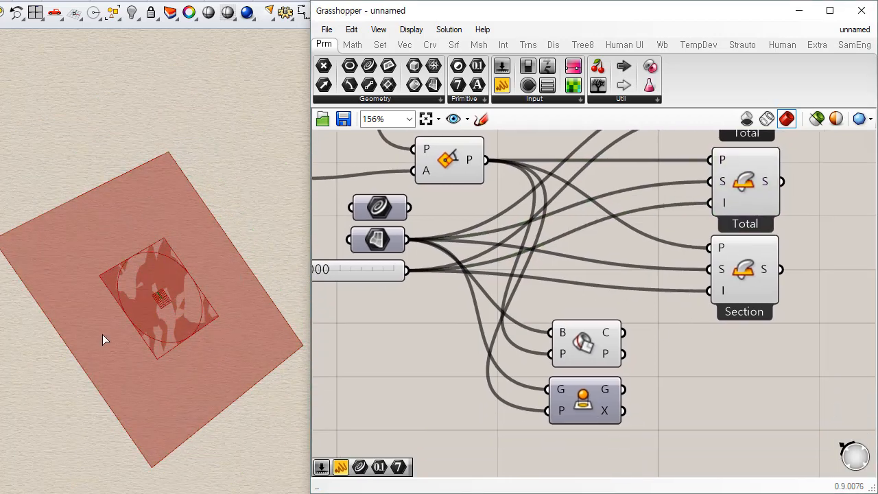
Show the previews of the source sphere and the Project component, and inspect the projection on the plane from several angles.
left_click(377, 239)
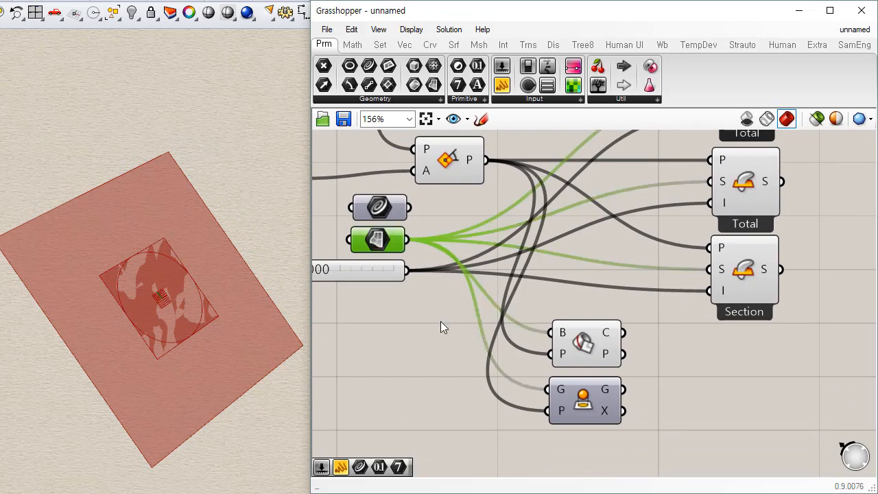
left_click(429, 336)
right_click_drag(143, 349, 187, 370)
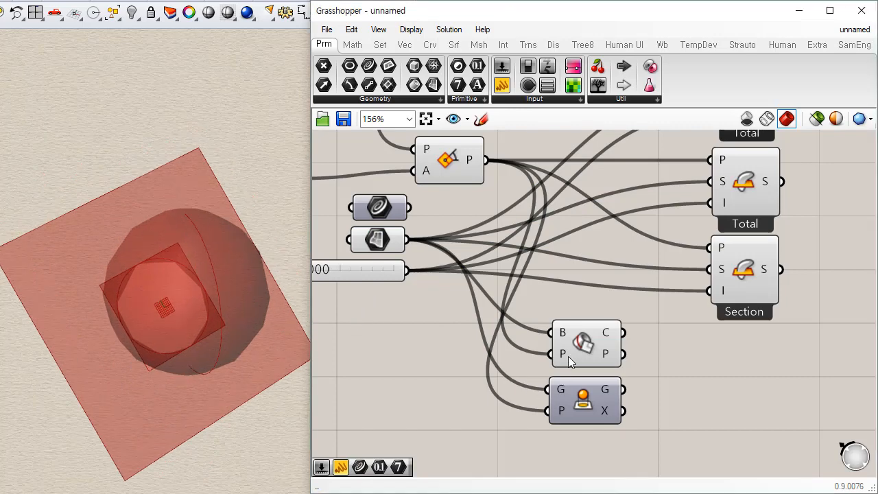
left_click(561, 408)
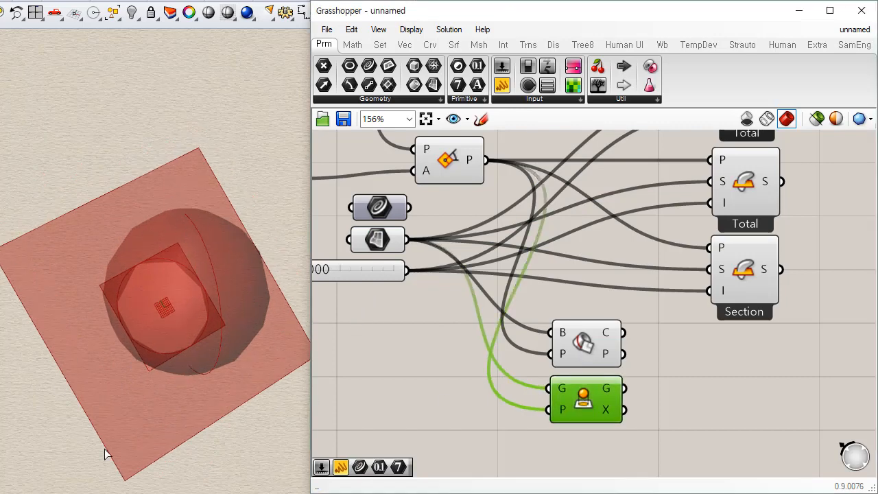
right_click_drag(142, 420, 197, 369)
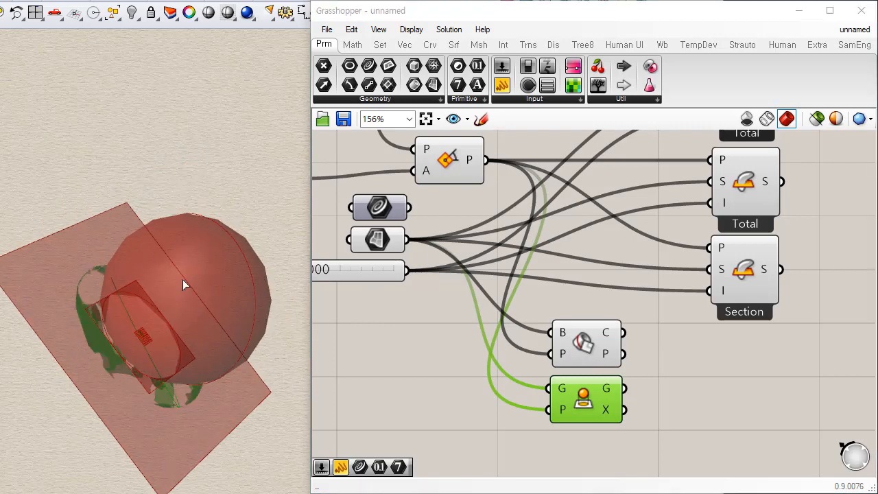
right_click_drag(164, 383, 150, 241)
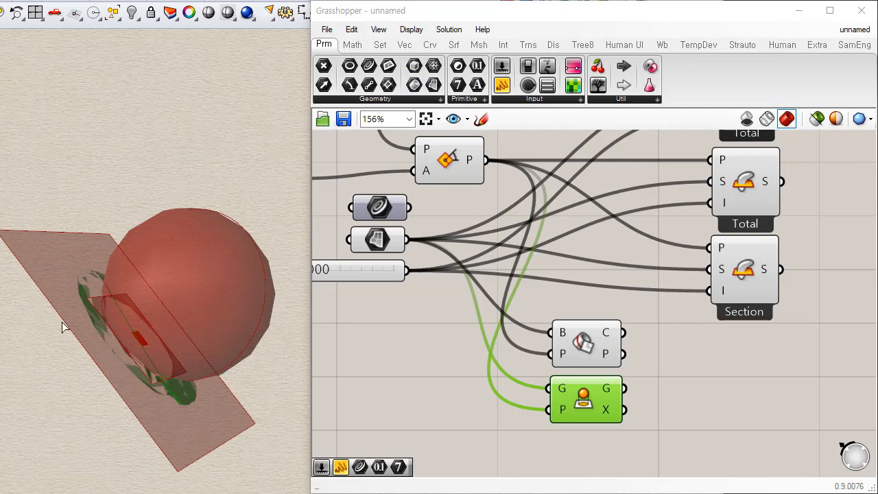
right_click_drag(218, 410, 167, 179)
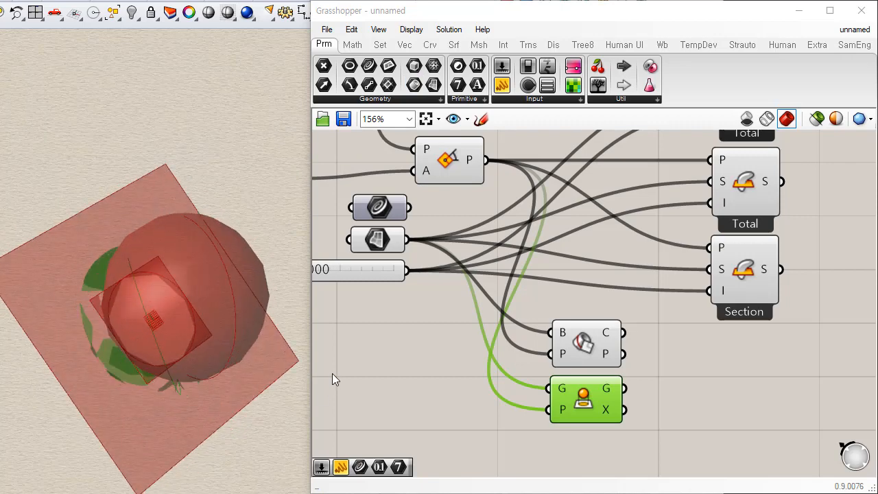
left_click(387, 378)
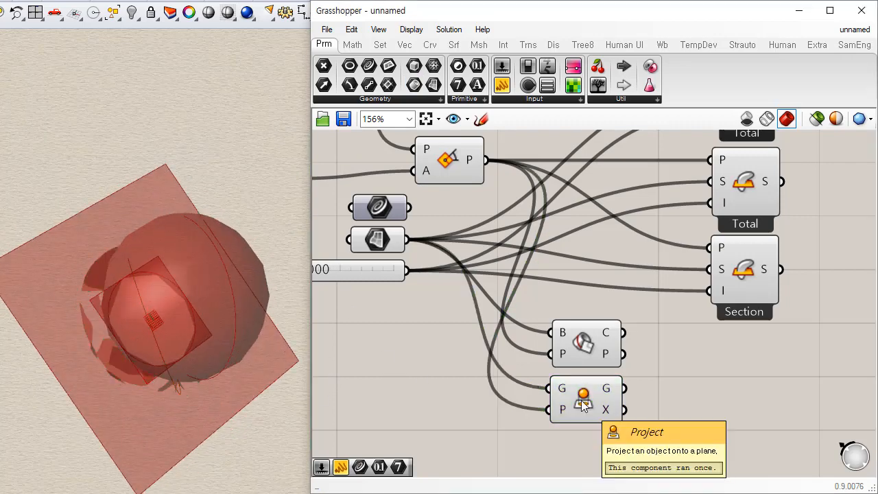
Hide the source sphere's preview while keeping the projected geometry displayed.
left_click(581, 401)
left_click(478, 256)
left_click(392, 242)
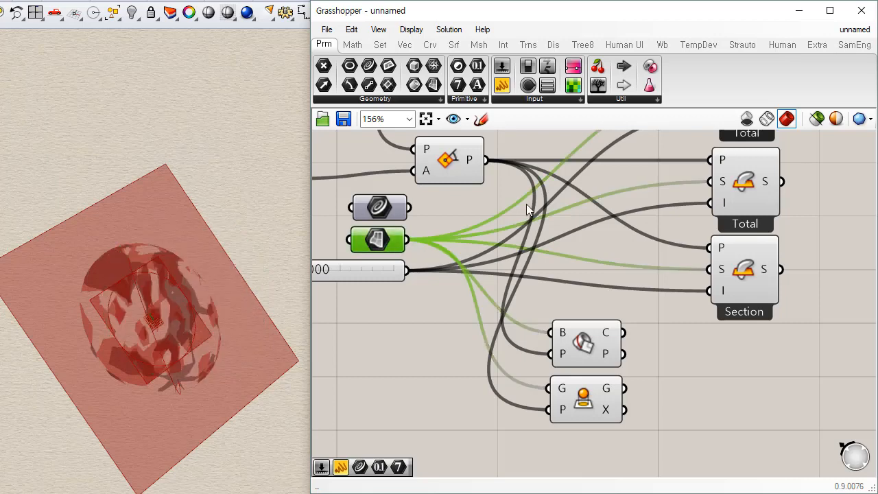
Show the preview of the Total surface fed directly by Plane Normal and compare it with the rotated one.
right_click_drag(606, 252, 626, 308)
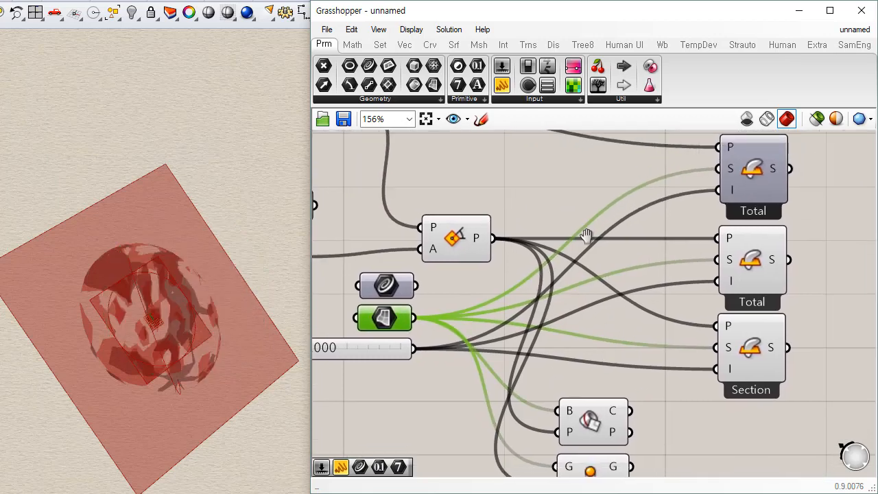
right_click_drag(584, 238, 582, 300)
left_click_drag(757, 233, 757, 226)
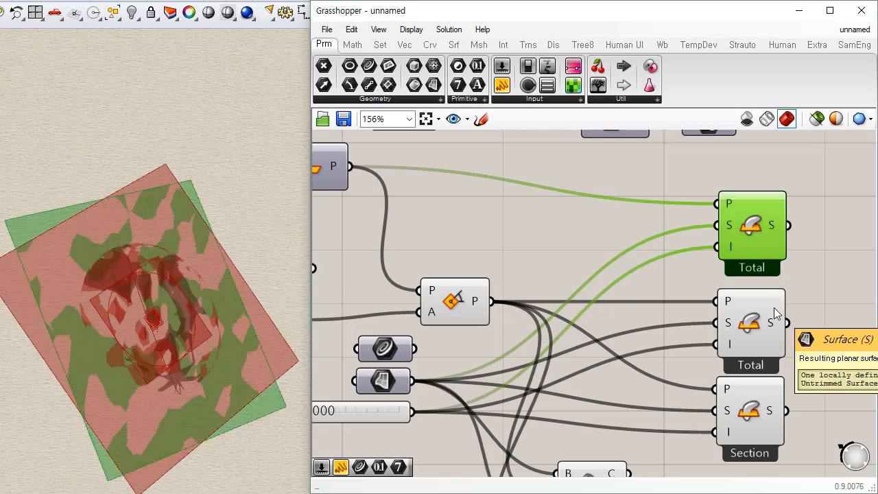
left_click(626, 249)
right_click_drag(199, 390, 96, 275)
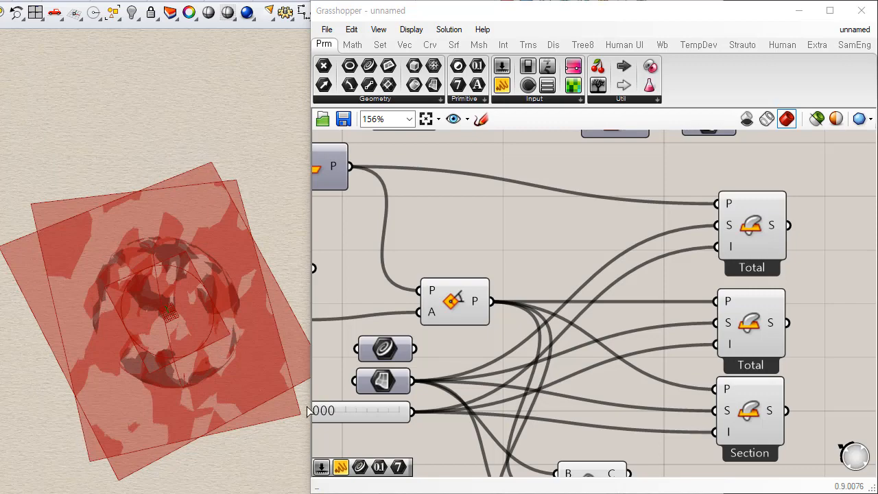
right_click_drag(132, 394, 234, 371)
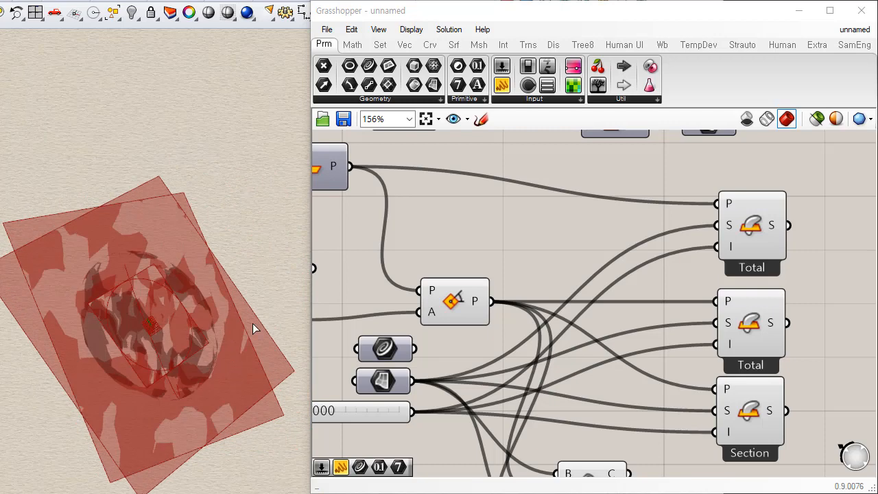
Set the Vector XYZ component sliders to X 0.192, Y 0.085 and Z 0.294.
right_click_drag(407, 270, 556, 277)
left_click(357, 223)
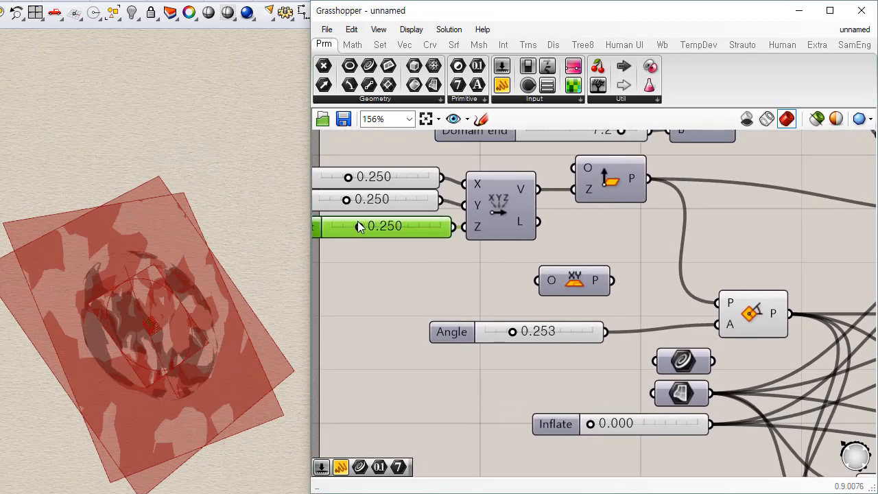
mouse_move(359, 226)
left_mouse_down()
mouse_move(373, 227)
mouse_move(346, 232)
mouse_move(364, 227)
left_mouse_up()
left_click_drag(347, 199, 341, 178)
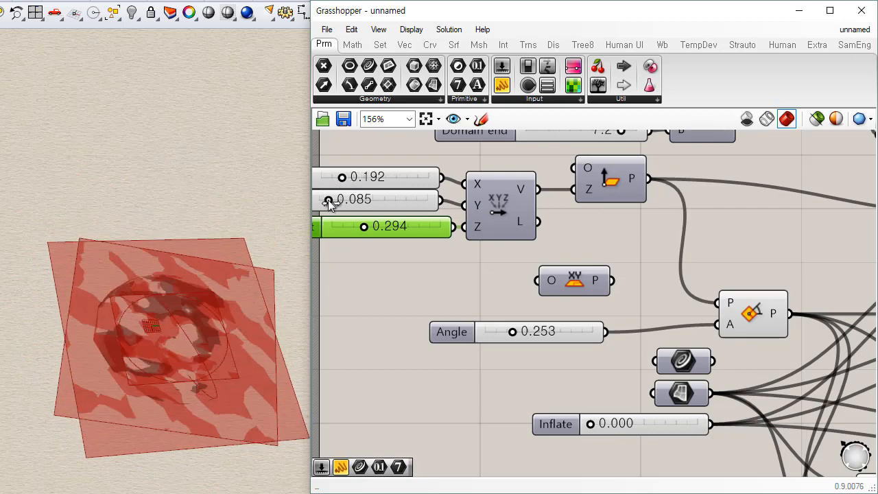
Set the Vector XYZ component sliders to X 0.166, Y 0.180 and Z 0.174, and inspect the tilted planes.
left_click_drag(327, 199, 339, 199)
left_click_drag(364, 227, 350, 231)
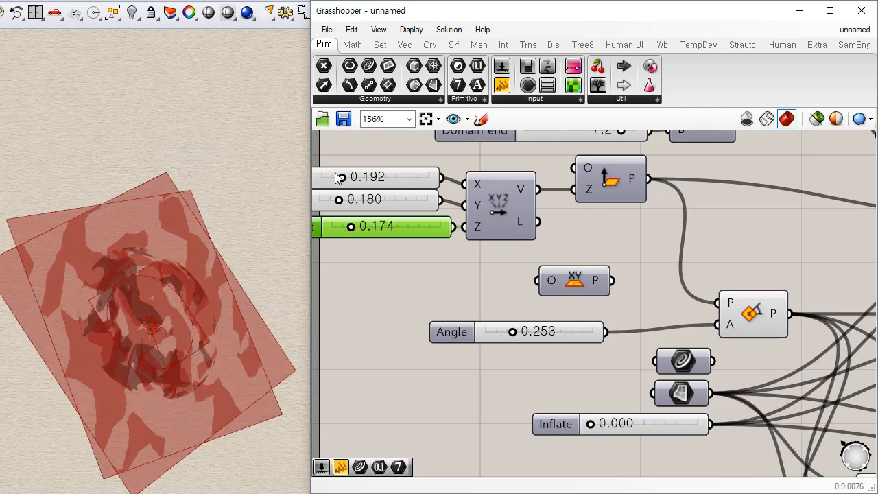
left_click_drag(341, 179, 339, 180)
right_click_drag(206, 347, 204, 384)
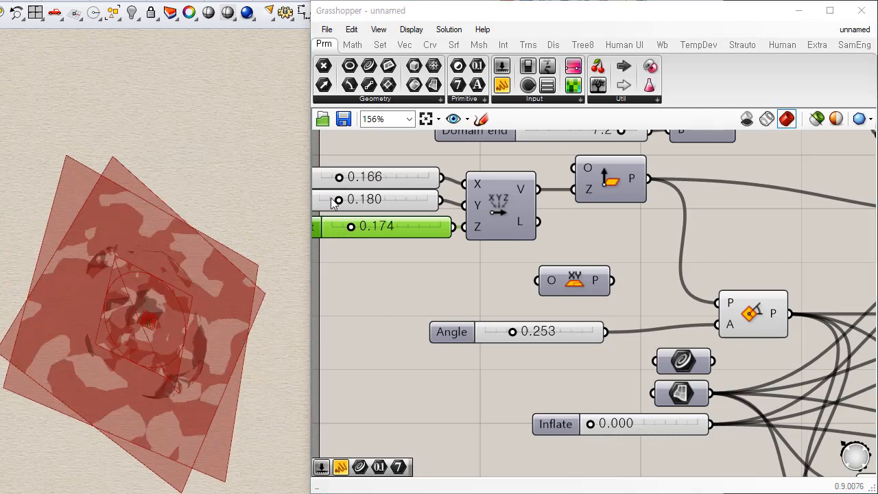
Set the X, Y and Z component sliders of Vector XYZ all to 1.000.
left_click_drag(338, 199, 342, 199)
left_click_drag(443, 202, 464, 201)
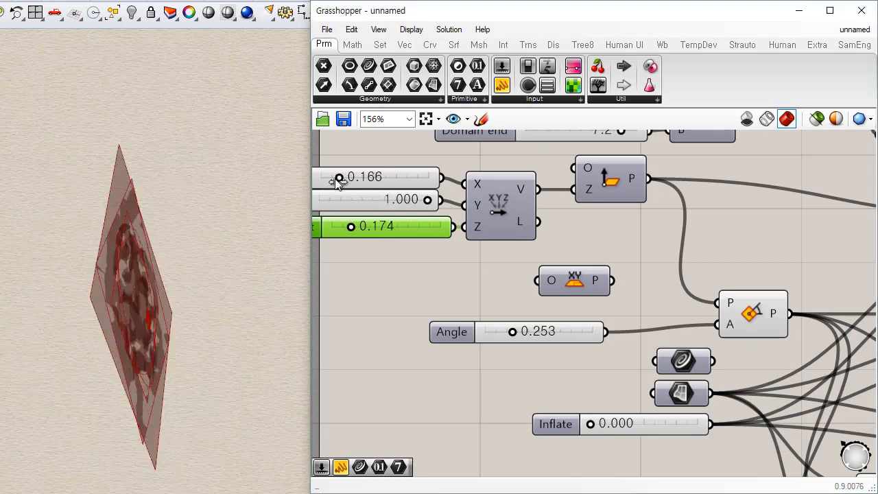
left_click_drag(339, 179, 482, 177)
left_click_drag(346, 230, 470, 221)
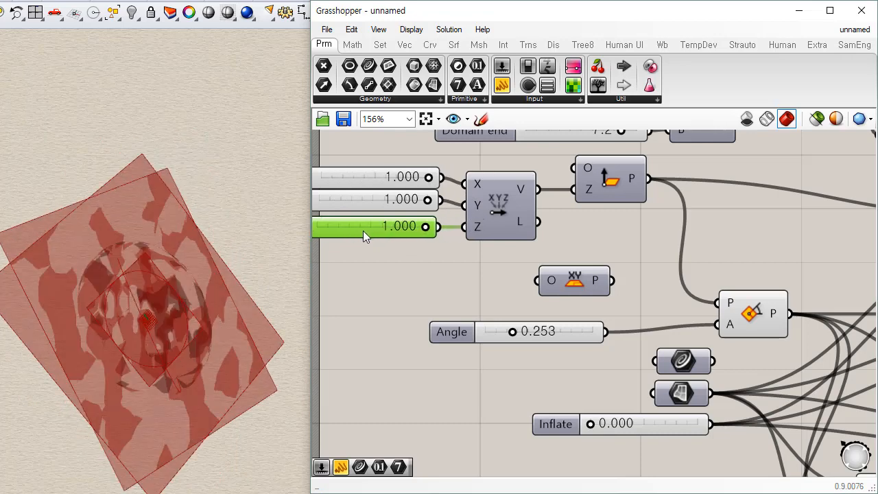
Set the Angle slider of the rotated plane to 0.938 and inspect the two Total surfaces around the sphere.
left_click(398, 273)
right_click_drag(114, 377, 140, 413)
scroll(124, 269, "up", 4)
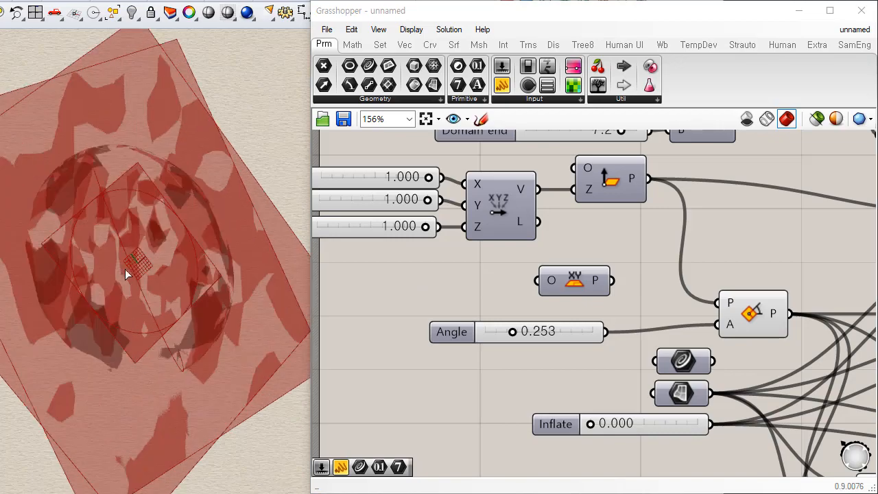
right_click_drag(132, 295, 168, 318, "shift")
left_click_drag(513, 332, 585, 322)
scroll(534, 300, "down", 3)
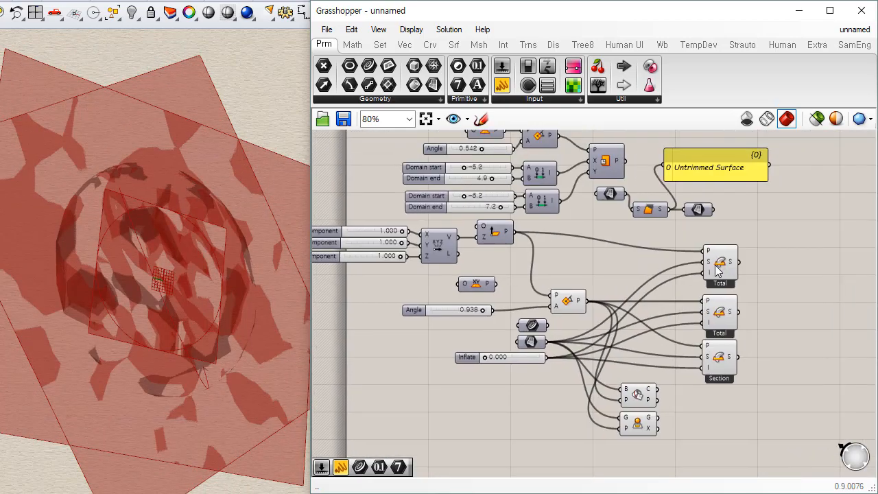
Hide the previews of the Total surface fed by Plane Normal, the Section surface and the Brep | Plane intersection.
left_click(717, 264)
left_click(720, 358)
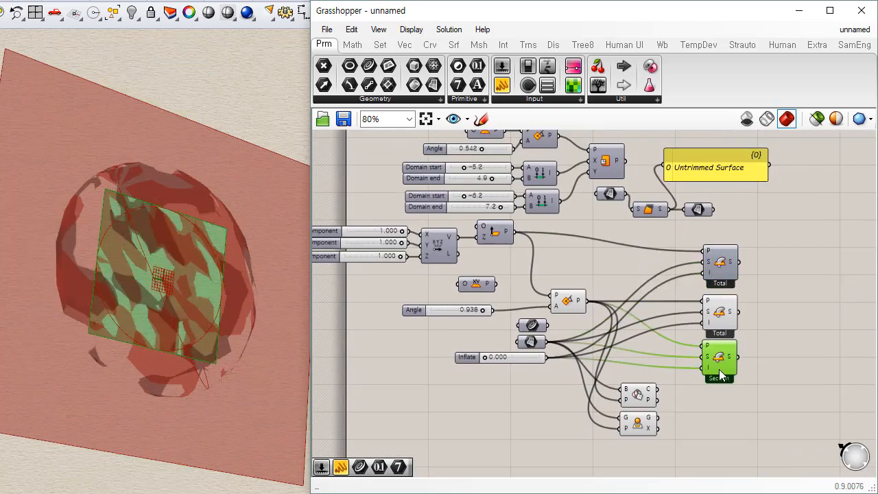
left_click_drag(667, 380, 618, 441)
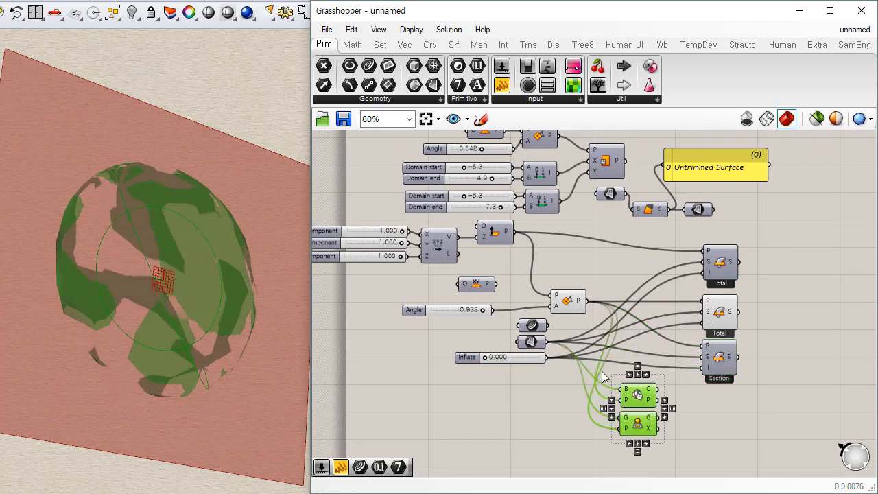
left_click(571, 431)
left_click(638, 401)
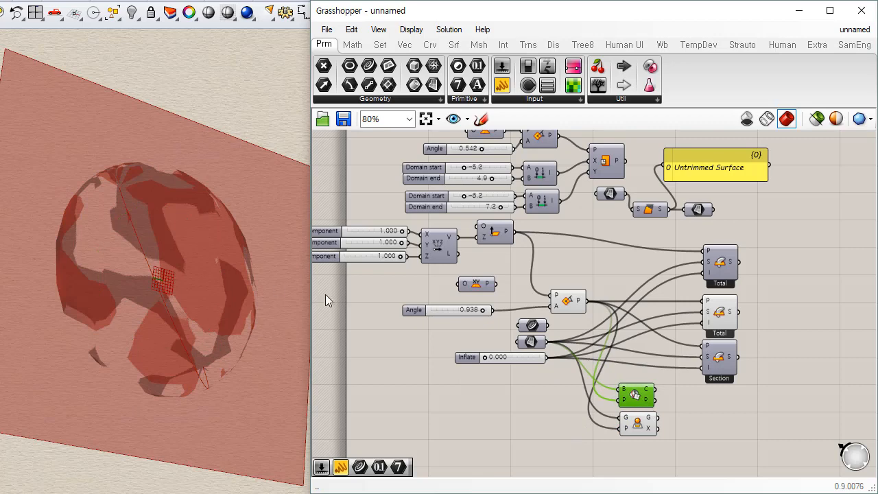
Raise the Angle slider to 1.000 and lower it again, watching the remaining Total surface rotate around the sphere.
scroll(589, 290, "up", 5)
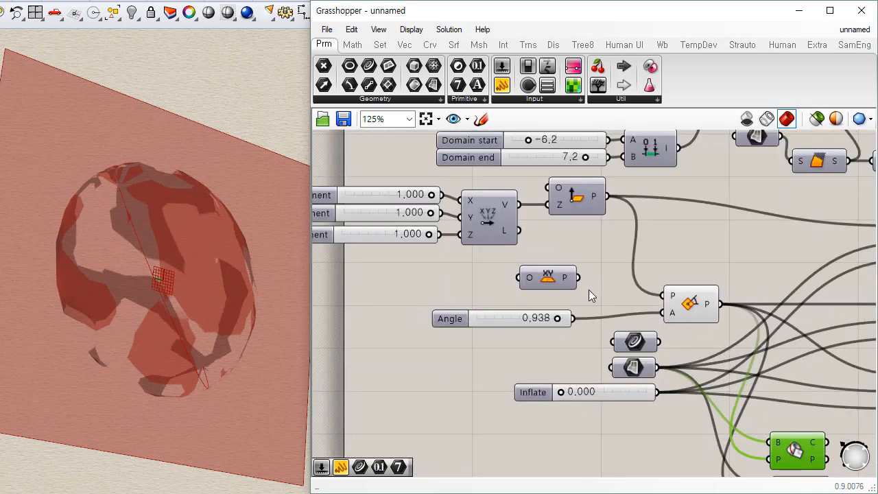
mouse_move(547, 332)
left_mouse_down()
mouse_move(419, 327)
mouse_move(403, 343)
mouse_move(490, 330)
mouse_move(563, 334)
mouse_move(386, 340)
mouse_move(597, 350)
mouse_move(419, 349)
mouse_move(556, 347)
left_mouse_up()
scroll(489, 368, "down", 4)
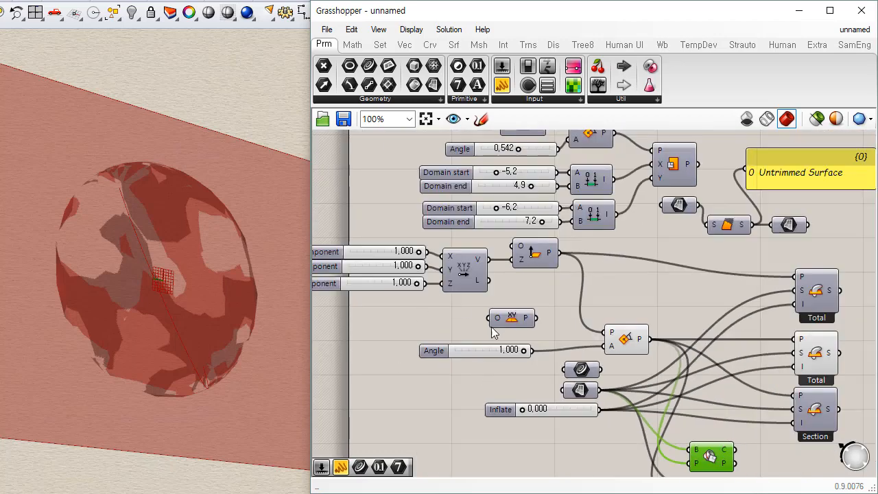
right_click_drag(498, 340, 490, 287)
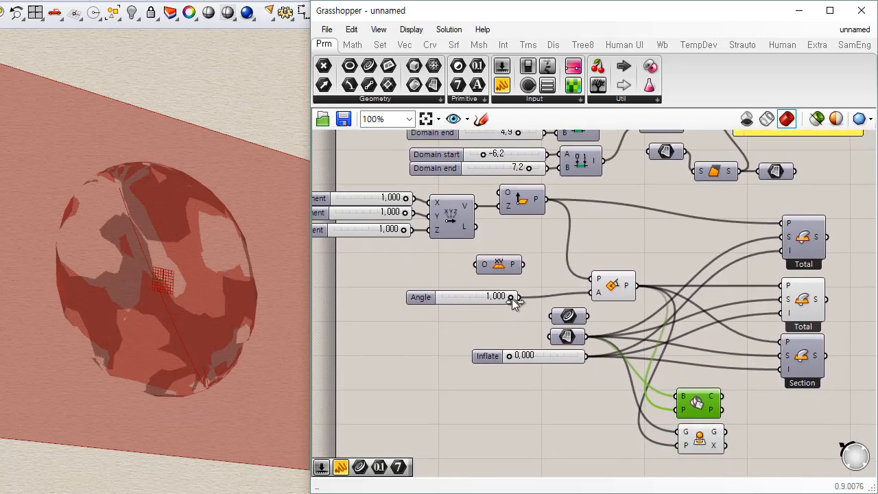
left_click_drag(512, 298, 487, 299)
right_click_drag(732, 346, 532, 325)
left_click_drag(681, 181, 669, 344)
left_click(573, 272)
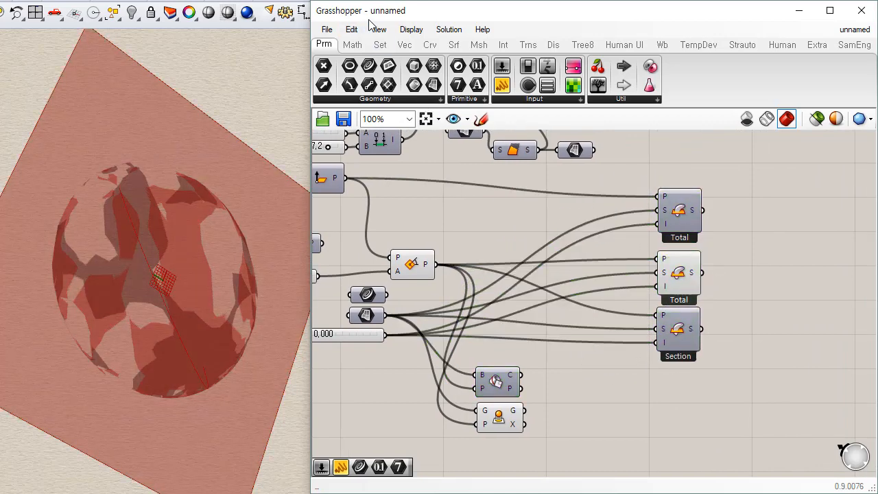
Add a Bounding Box component to the canvas.
double_click(536, 207)
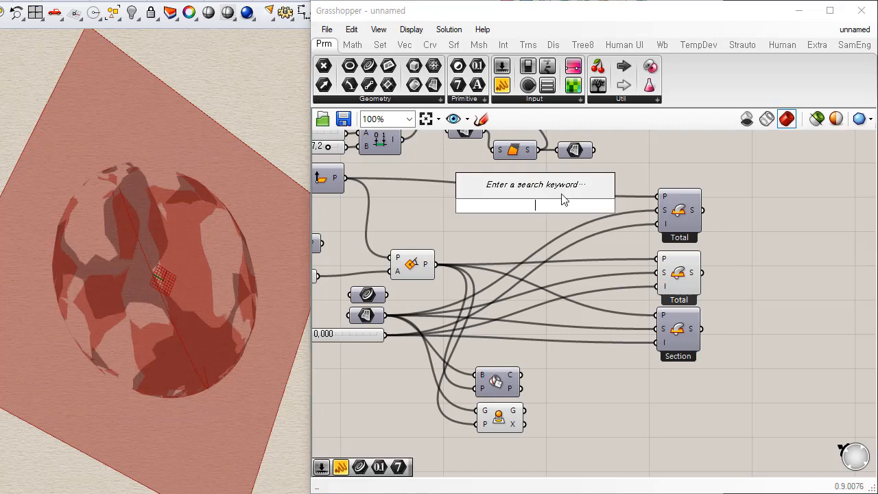
type("boun")
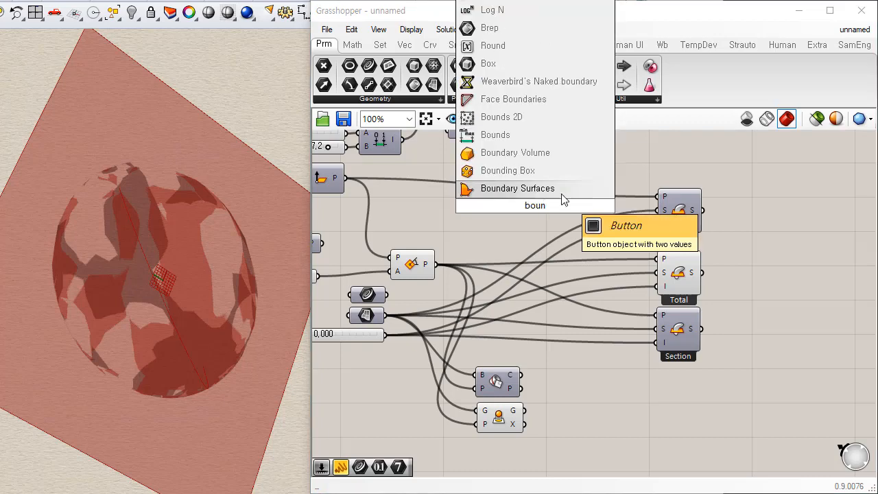
type("din")
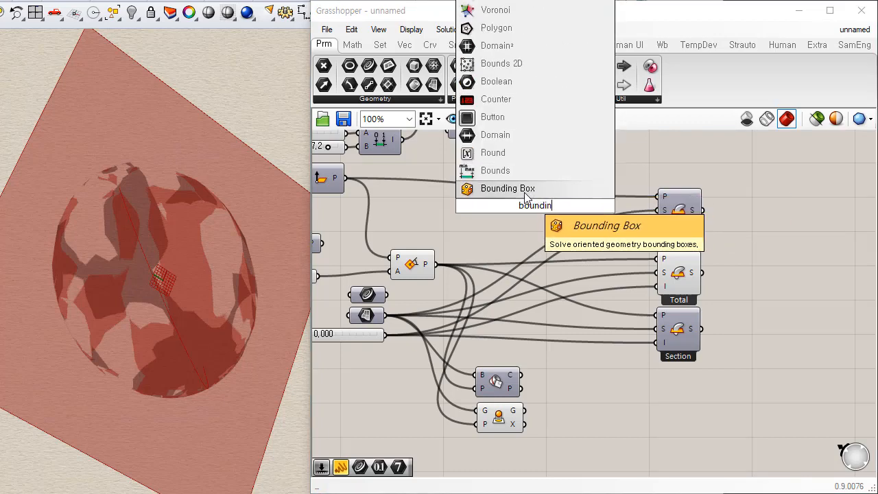
left_click(525, 194)
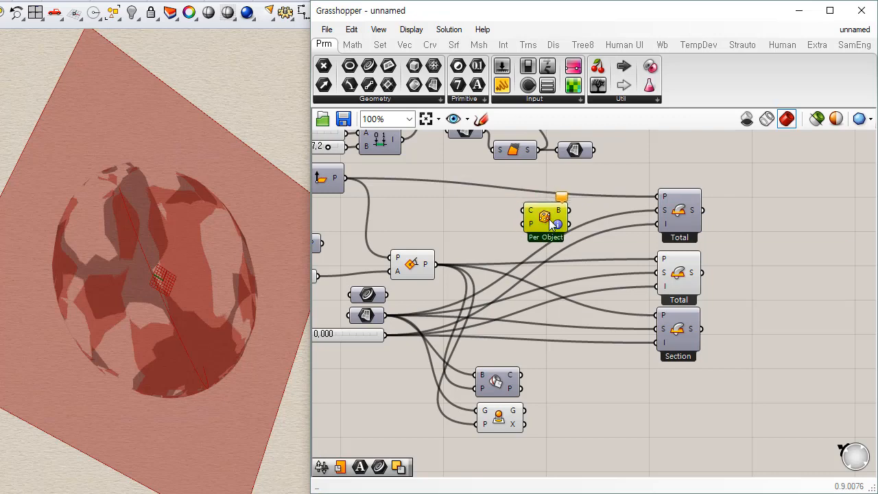
Locate the Bounding Box component among the surface primitive components.
left_click(549, 219, "ctrl+alt")
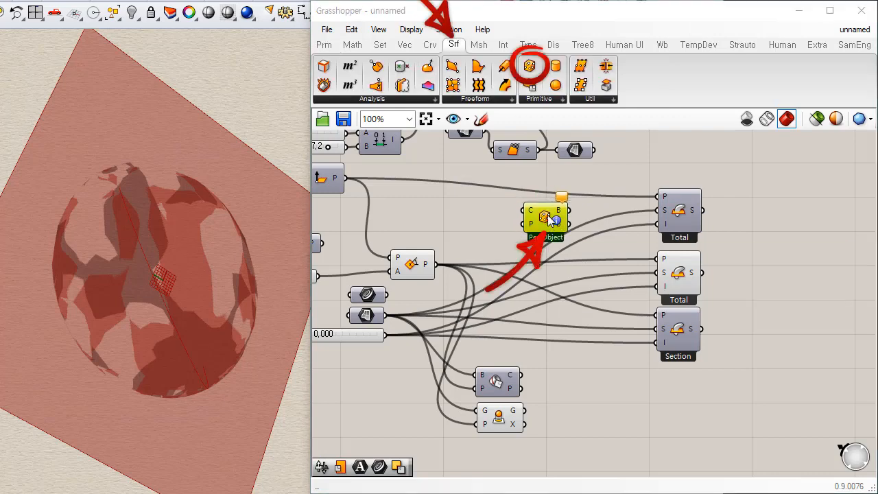
left_click(563, 99)
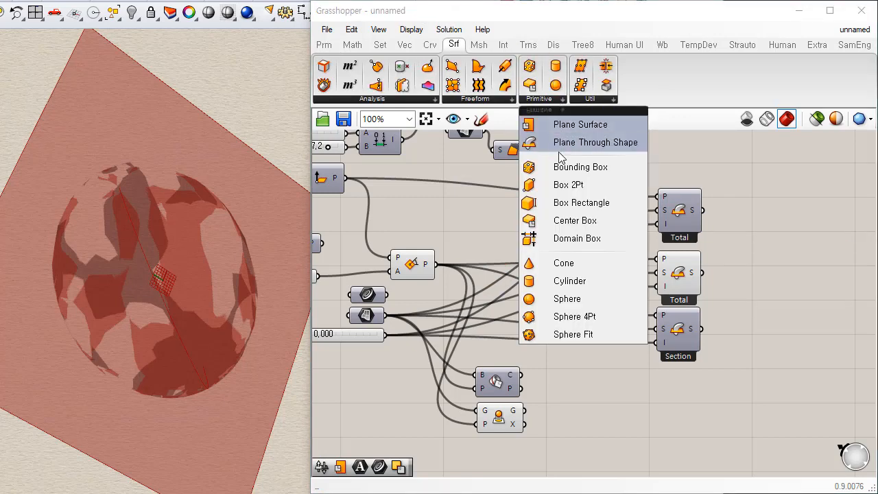
left_click(790, 189)
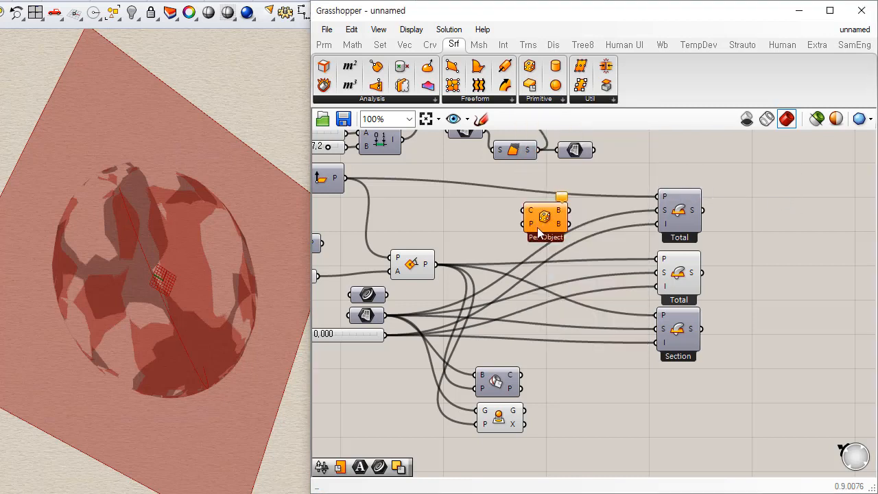
Place Bounding Box above the connecting wires, connect the sphere to its content input and inspect the box.
left_click_drag(558, 218, 572, 225)
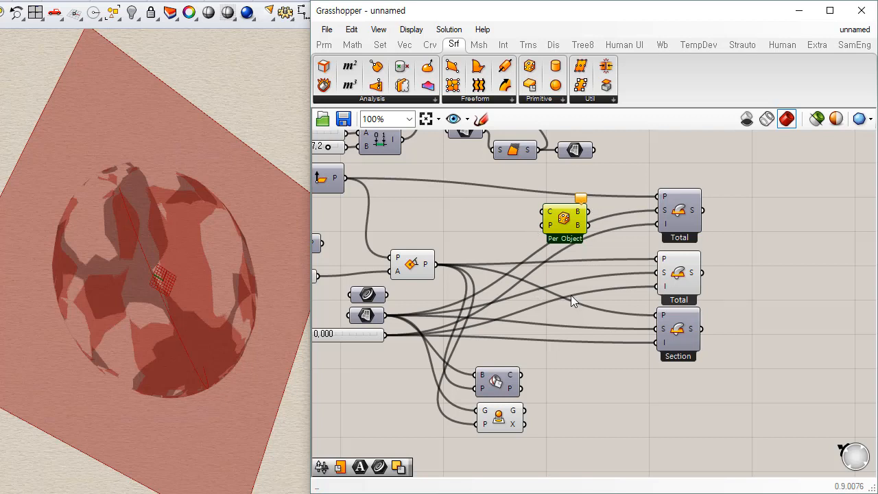
left_click_drag(563, 235, 586, 367)
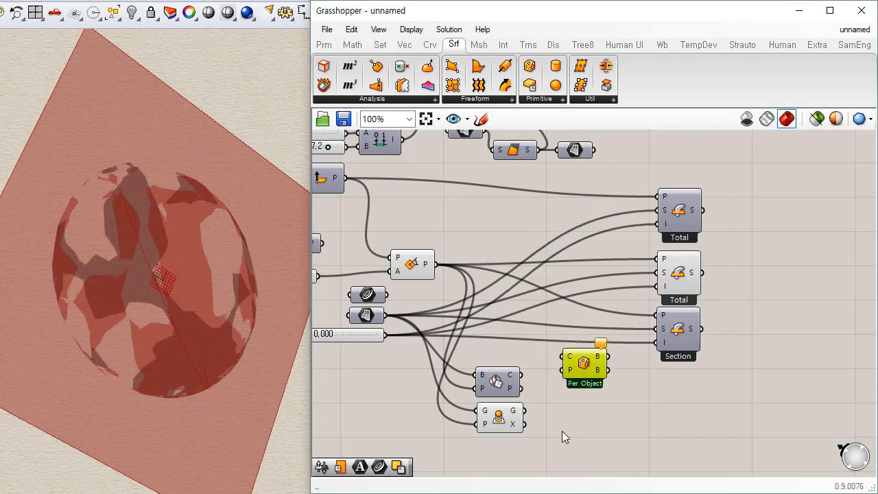
right_click_drag(562, 431, 593, 402)
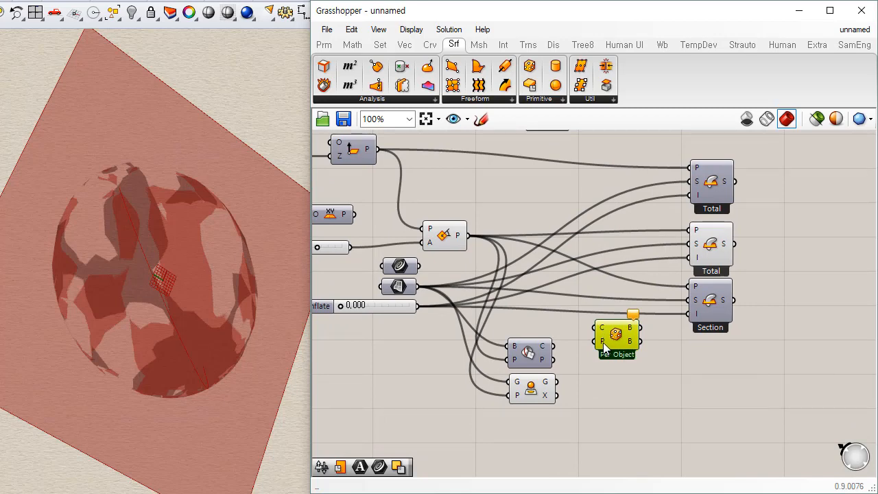
left_click_drag(613, 343, 549, 270)
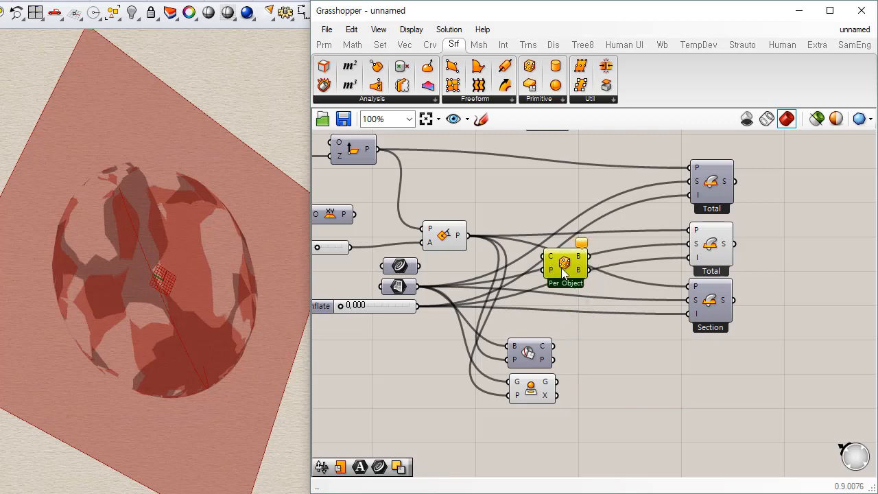
left_click_drag(452, 268, 549, 197)
left_click(568, 269)
right_click_drag(221, 335, 209, 359)
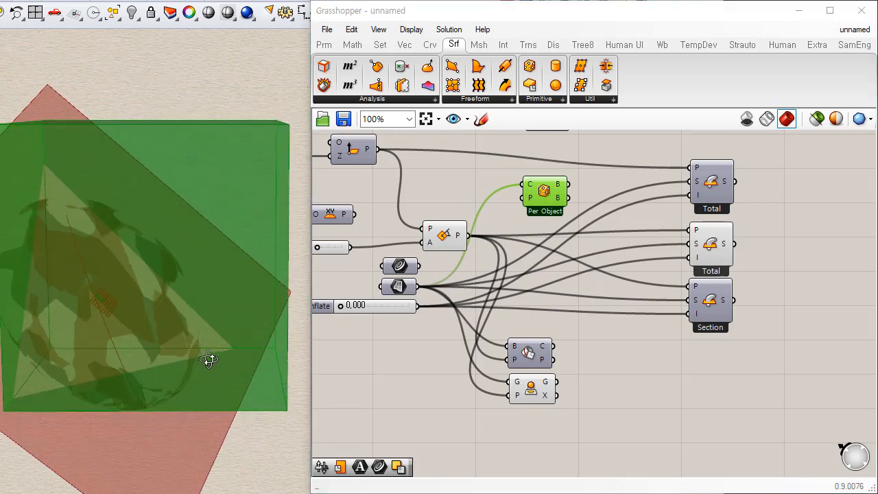
Show the sphere's preview and compare it with the bounding box and the rotated Total surface.
left_click(397, 287)
right_click_drag(167, 382, 181, 184)
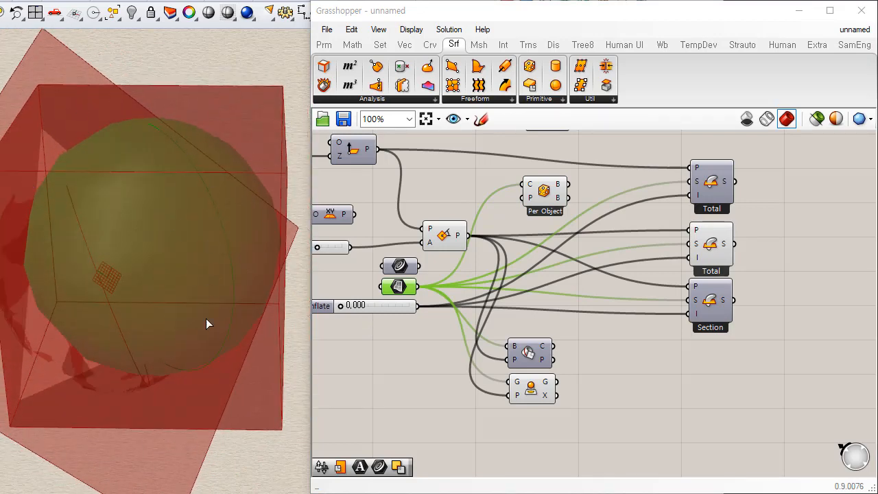
left_click(618, 275)
left_click(540, 196)
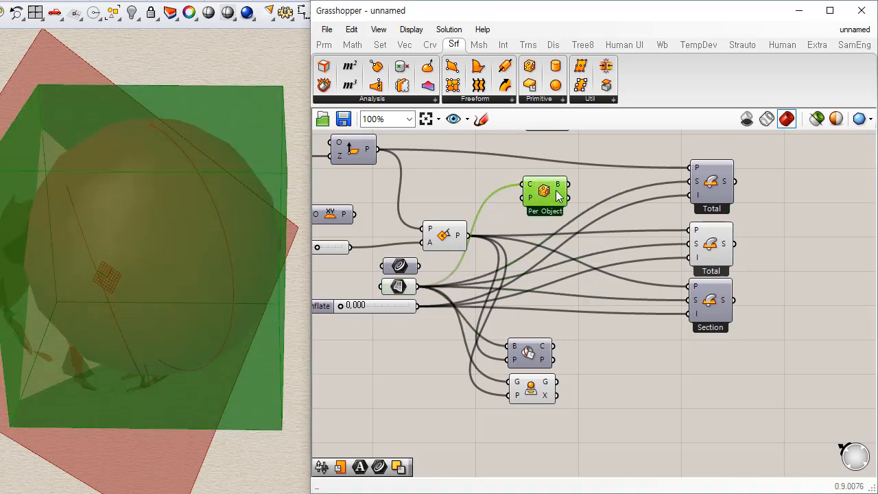
left_click(709, 250)
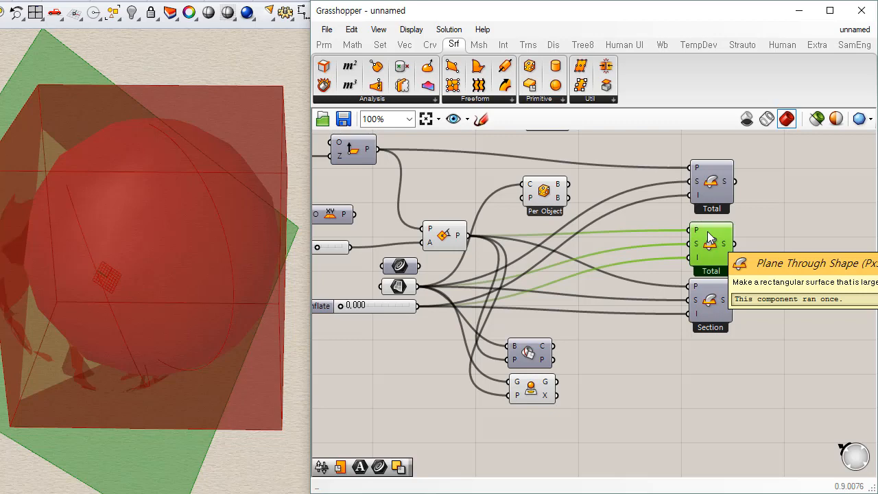
left_click(607, 302)
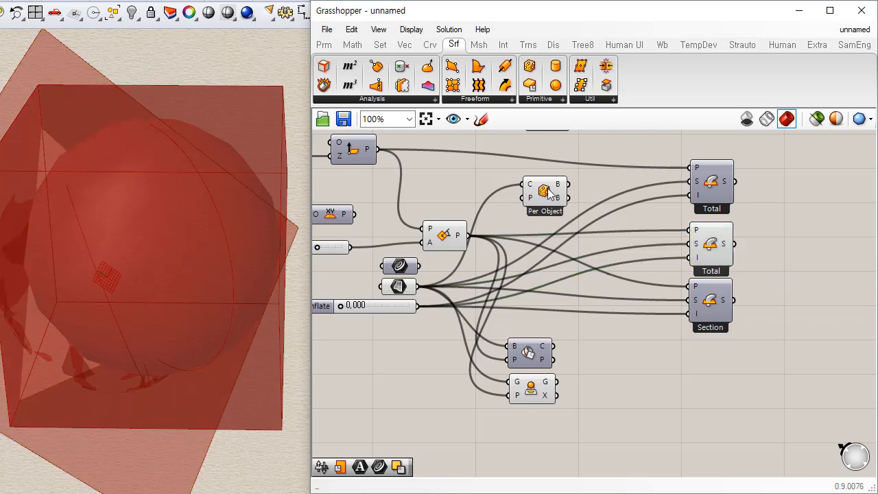
Examine how the sphere's bounding box sits against the tilted Total surface from other viewpoints.
left_click(557, 204)
left_click_drag(557, 204, 605, 232)
right_click_drag(272, 257, 183, 321)
scroll(168, 375, "down", 7)
scroll(221, 340, "up", 2)
right_click_drag(183, 352, 205, 365)
left_click(507, 292)
Place Bounding Box in front of the Project component and connect its box output to Project's geometry input.
left_click_drag(607, 221, 547, 431)
left_click_drag(532, 388, 589, 389)
left_click_drag(533, 429, 485, 398)
left_click_drag(527, 355, 579, 338)
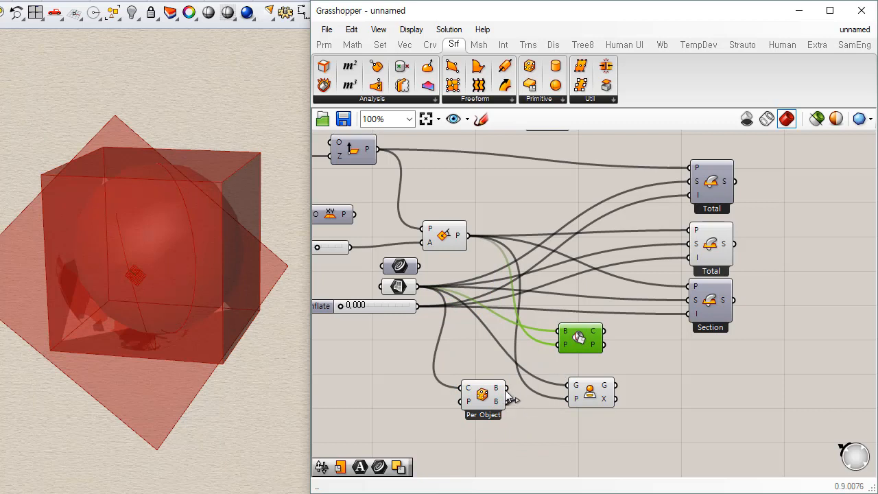
left_click_drag(506, 387, 572, 382)
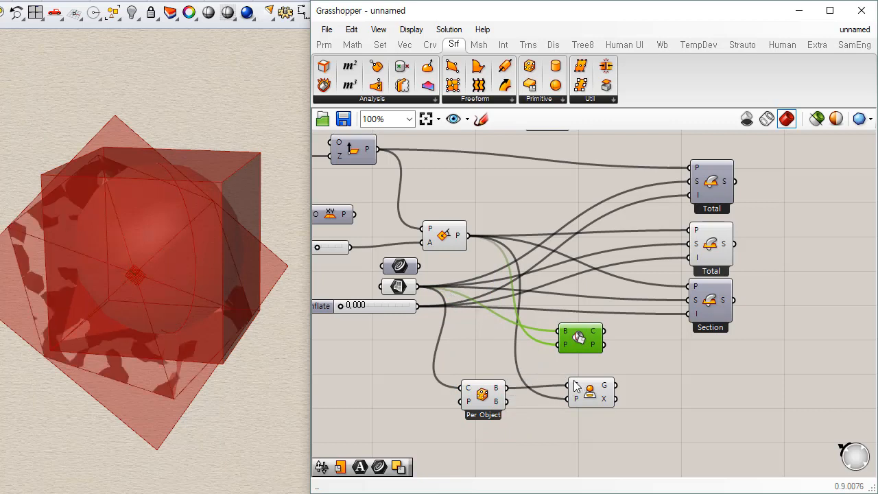
Highlight the bounding box and its projection in turn to compare the projected outline with the Total surface.
left_click_drag(484, 403, 494, 398)
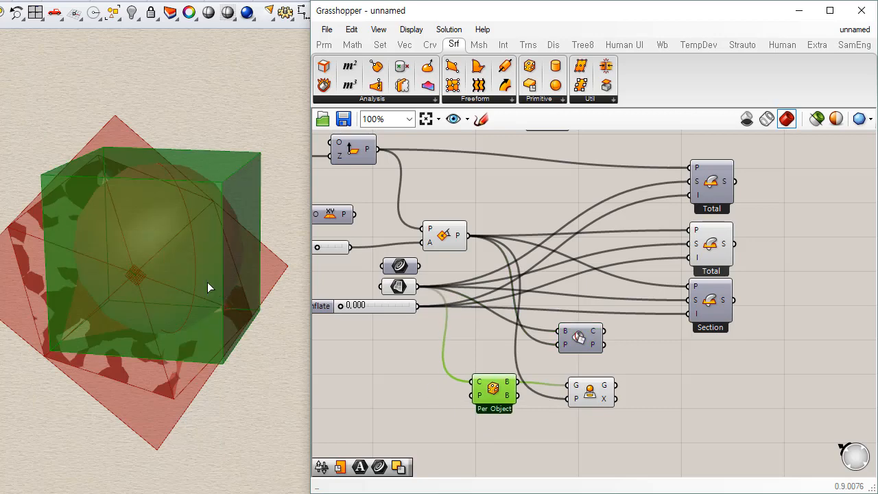
right_click_drag(207, 282, 179, 239)
left_click_drag(595, 394, 592, 391)
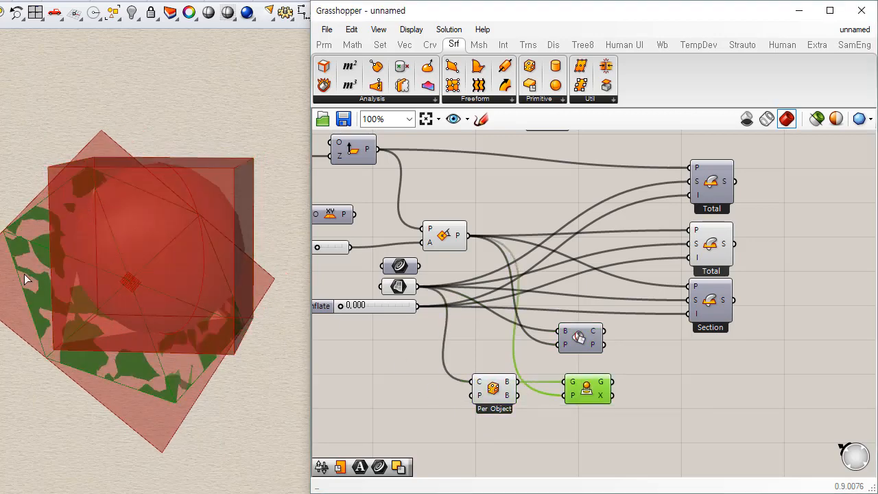
Hide the Bounding Box preview, highlight the sphere on its own and show the box again.
left_click(506, 394)
key("ctrl+q")
left_click_drag(453, 347, 439, 339)
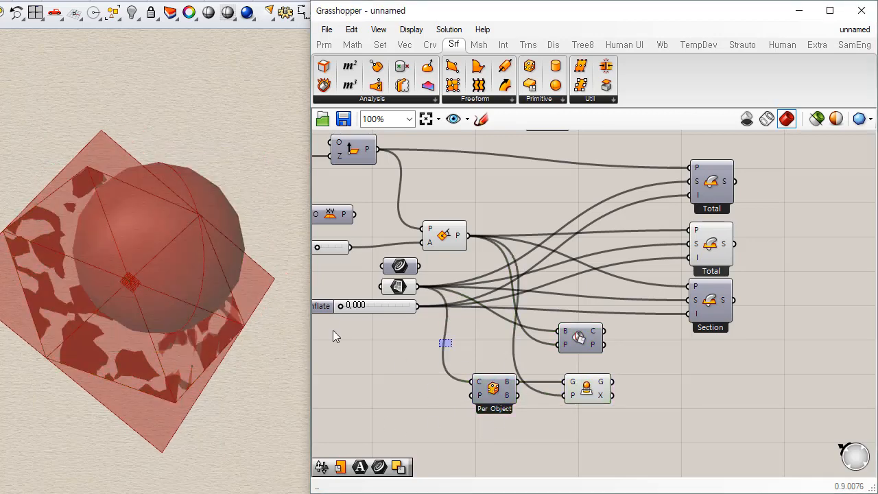
left_click(398, 289)
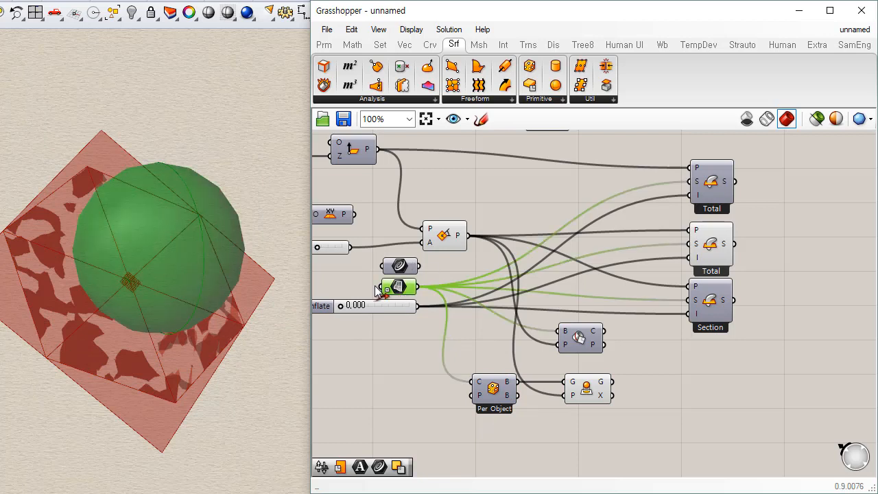
left_click(493, 389)
key("ctrl+q")
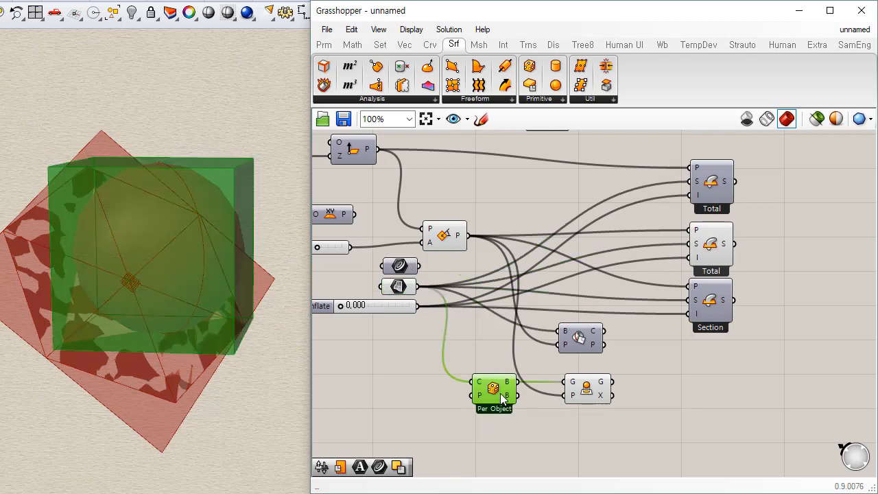
Hide the sphere and Bounding Box previews and inspect the box projection lying on the rotated plane.
left_click(398, 288)
key("ctrl+q")
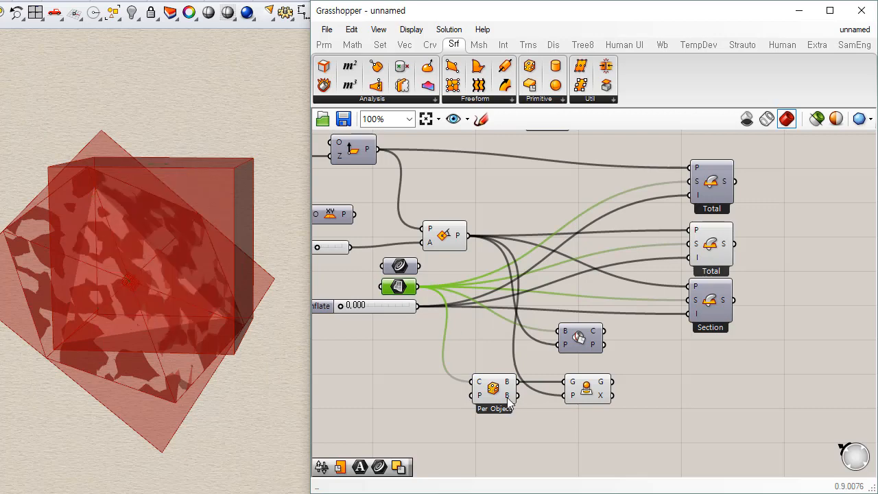
left_click(504, 395)
key("ctrl+q")
right_click_drag(188, 316, 170, 334)
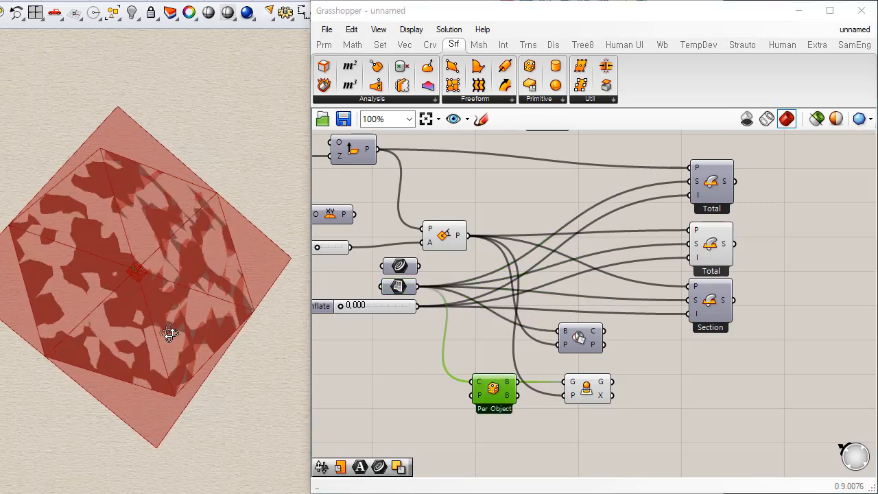
left_click(445, 235)
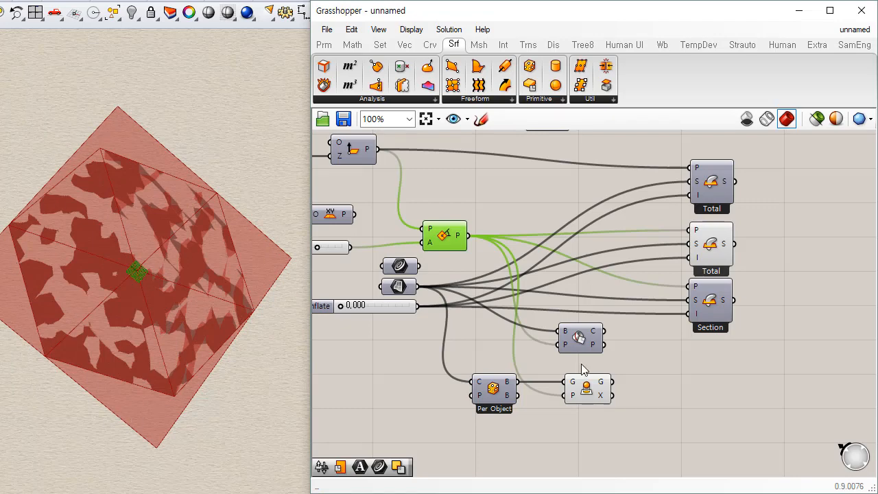
Toggle the previews of the two Total components in turn to compare the unrotated-plane surface with the rotated-plane surface.
left_click(714, 244)
left_click(646, 241)
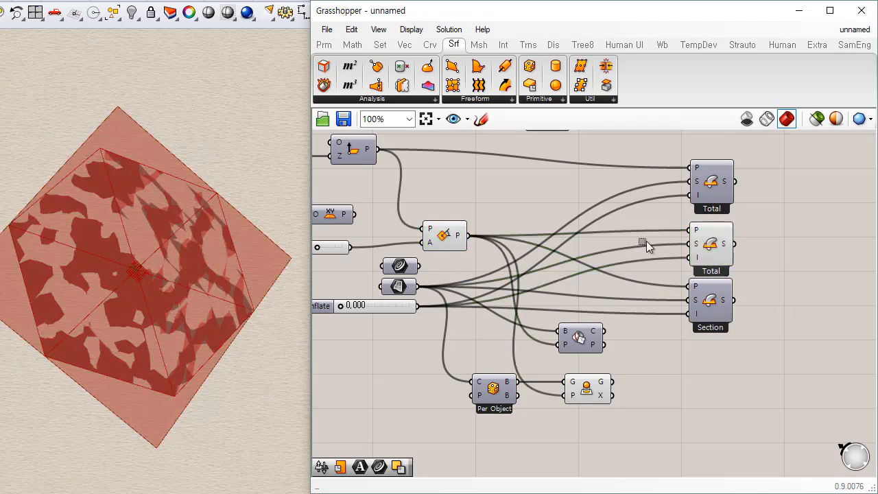
left_click(719, 189)
left_click(637, 300)
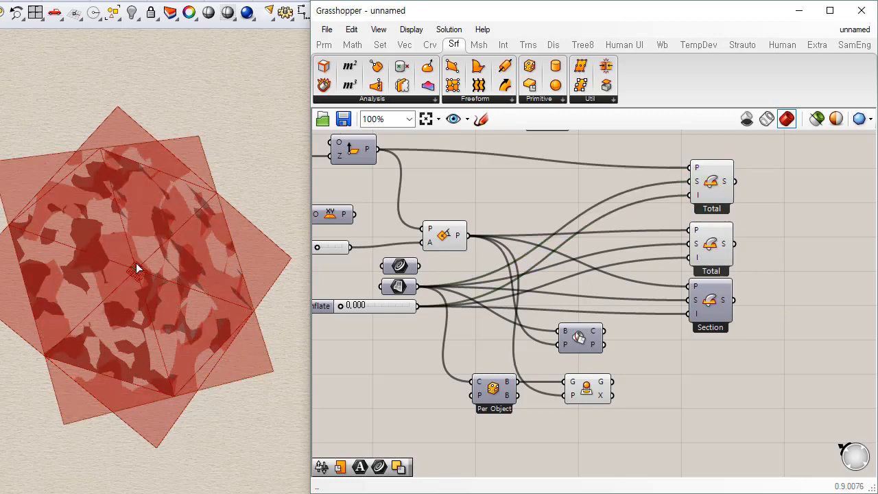
left_click(727, 248)
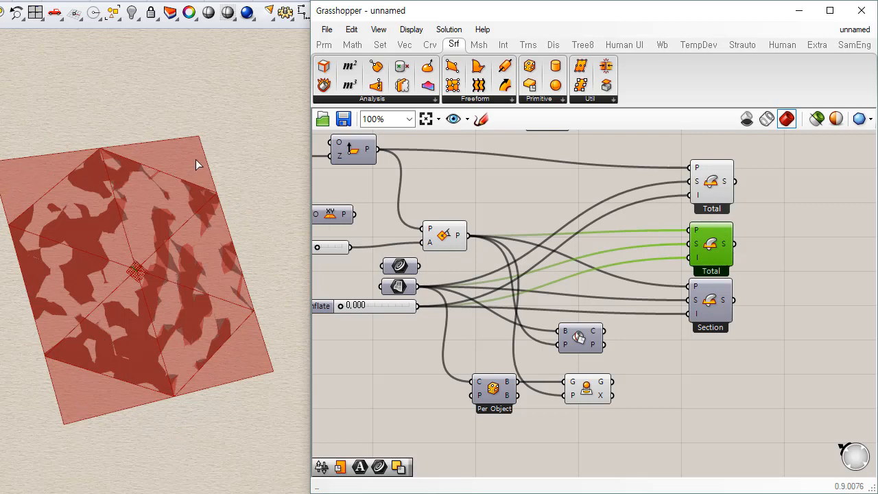
left_click(717, 183)
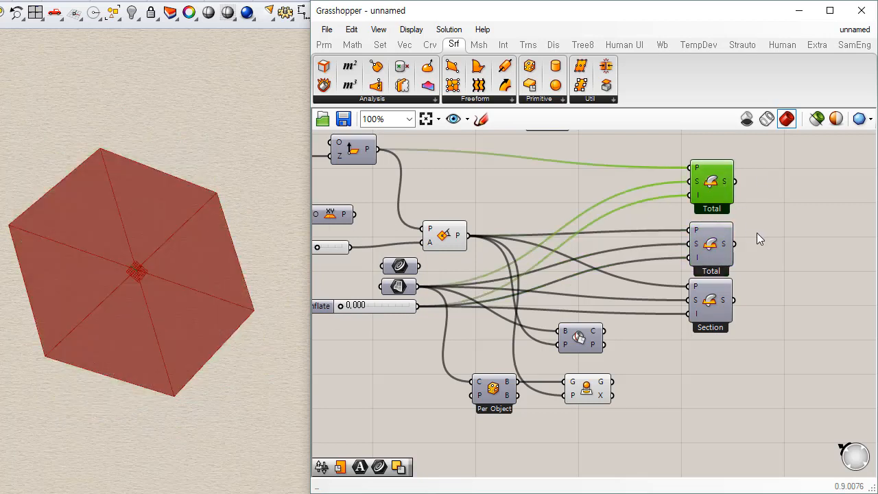
left_click(765, 260)
left_click(712, 246)
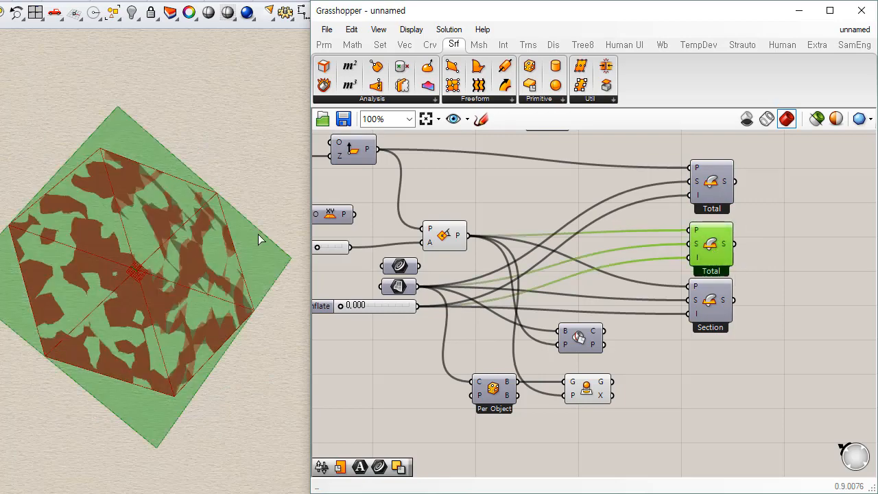
Lower the plane rotation Angle slider to 0.312 and on down to 0.000.
right_click_drag(416, 242, 573, 236)
scroll(461, 223, "up", 3)
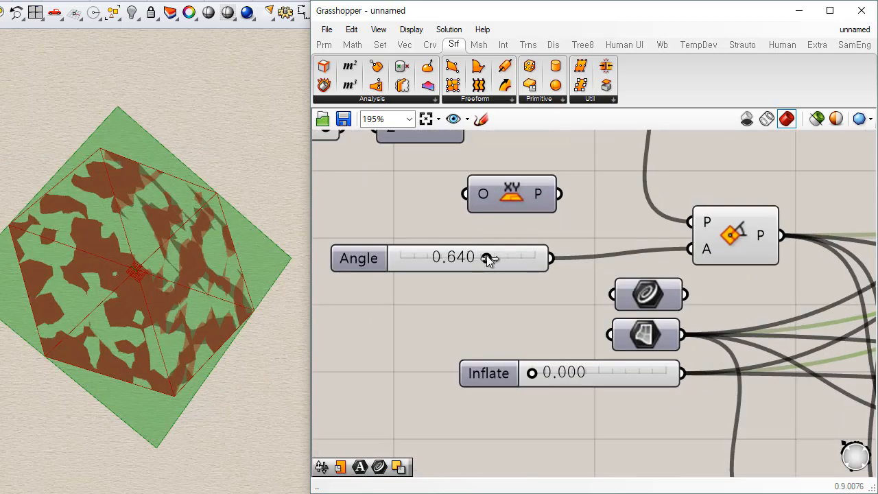
left_click_drag(486, 257, 442, 257)
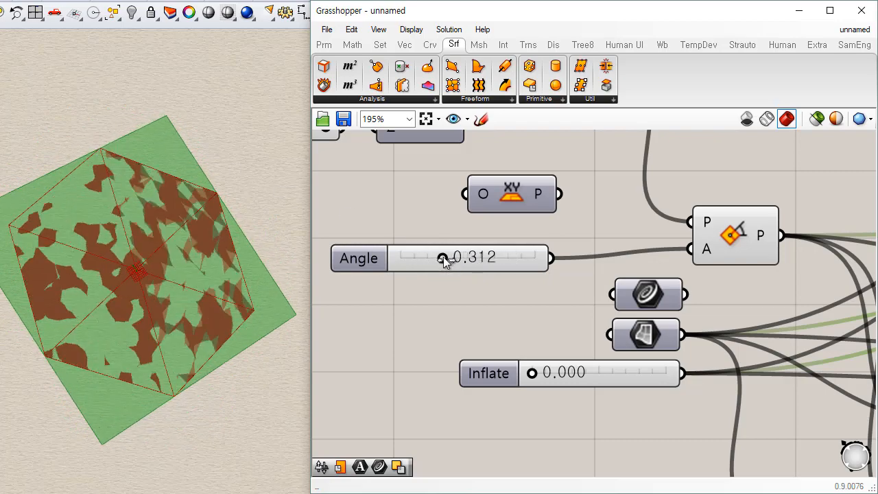
left_click_drag(443, 256, 363, 261)
right_click_drag(706, 362, 653, 323)
scroll(653, 323, "down", 5)
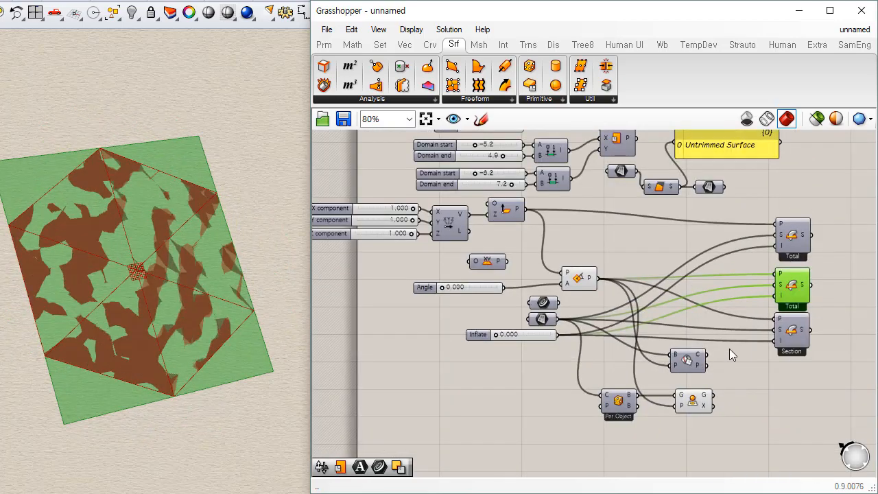
Move the Section component slightly down to separate it from the Total component above.
right_click_drag(730, 348, 642, 388)
left_click(749, 248)
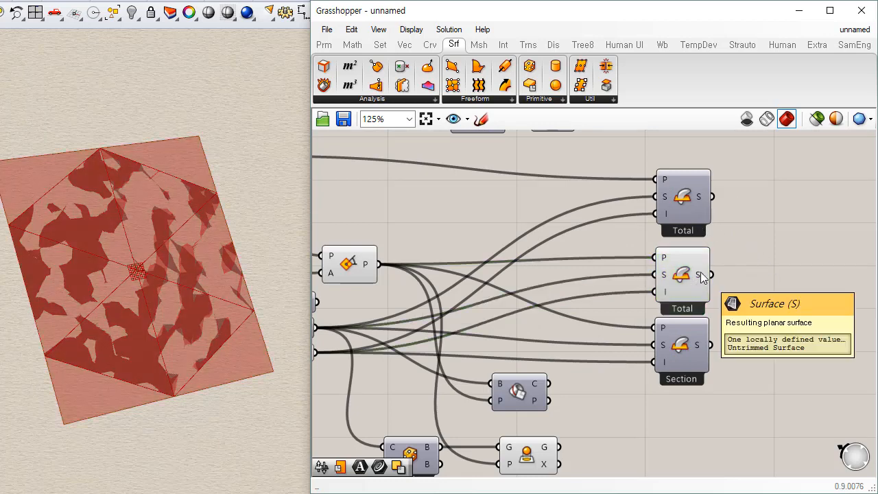
left_click_drag(683, 357, 685, 364)
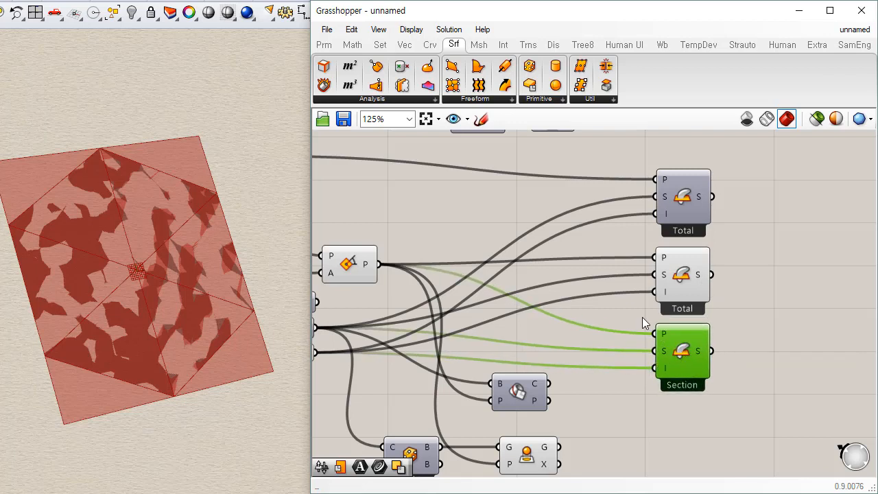
left_click(788, 245)
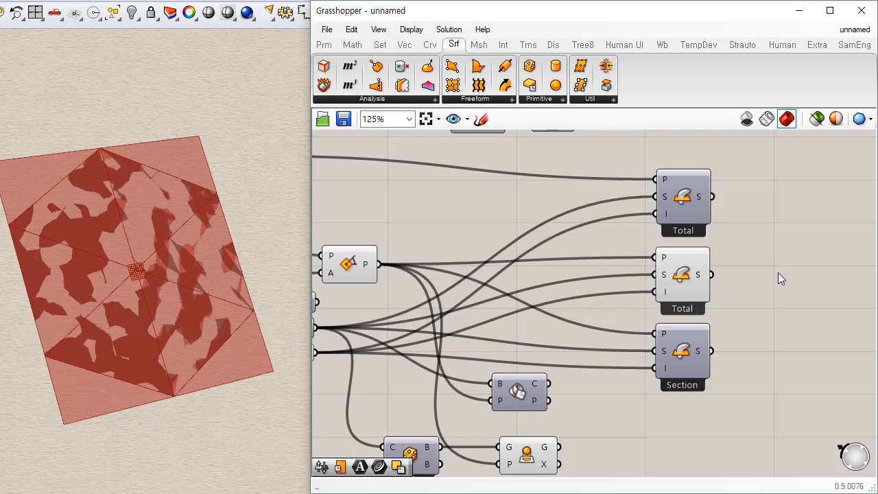
right_click_drag(165, 339, 186, 337)
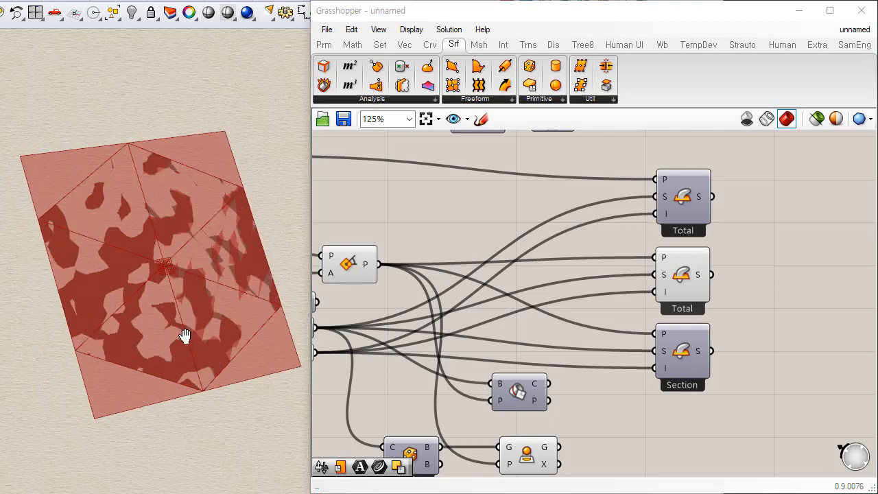
left_click(793, 391)
Add a second Bounding Box component to the canvas and position it below the existing Bounding Box.
left_click(541, 100)
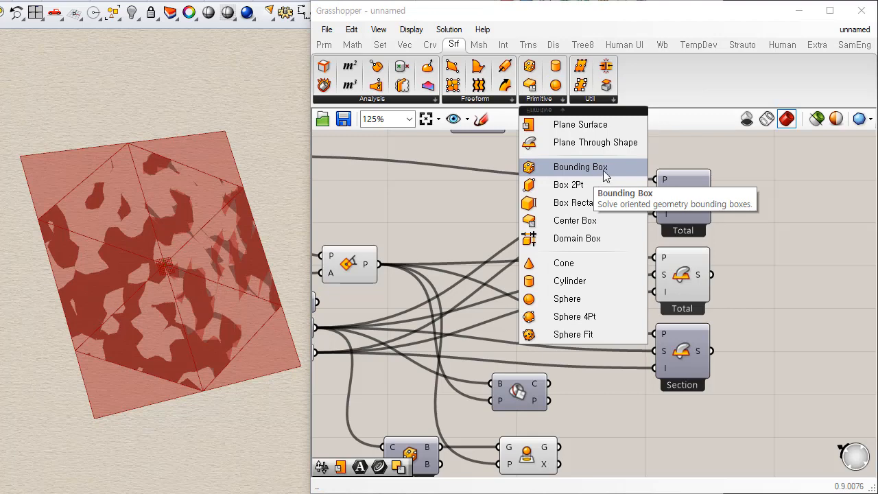
left_click_drag(605, 176, 658, 397)
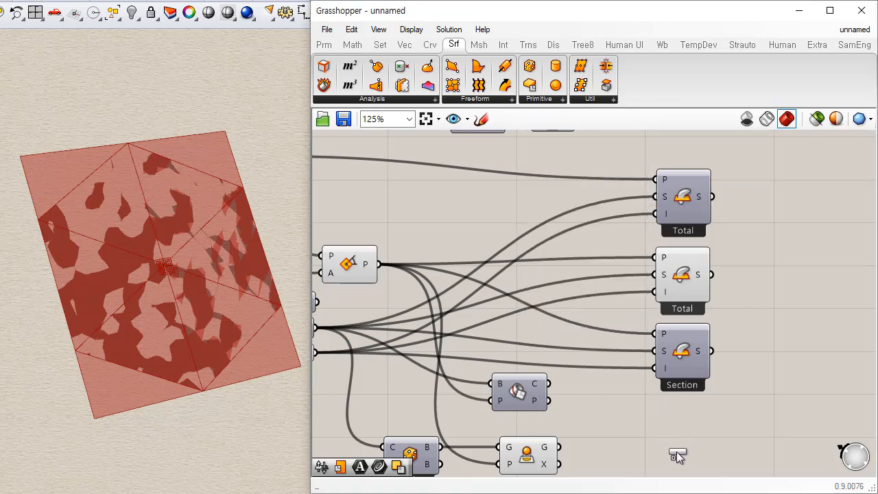
left_click_drag(676, 451, 677, 454)
right_click_drag(637, 454, 638, 370)
left_click(672, 370)
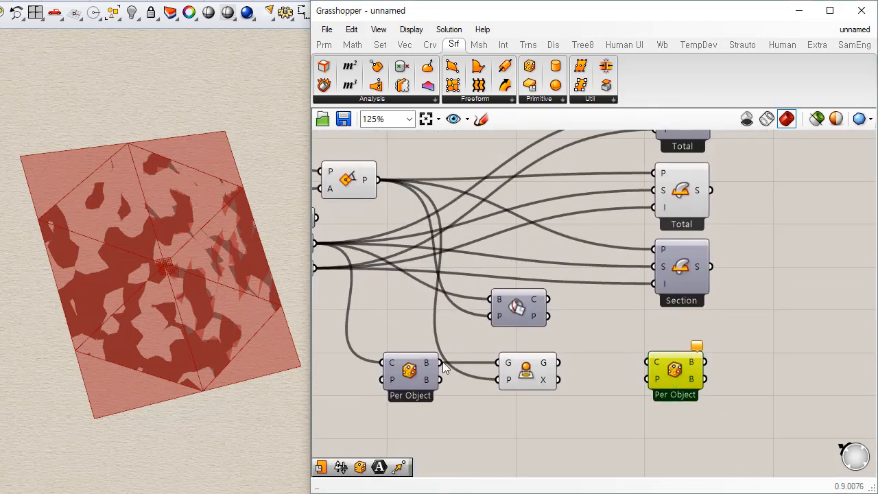
left_click_drag(653, 396, 495, 456)
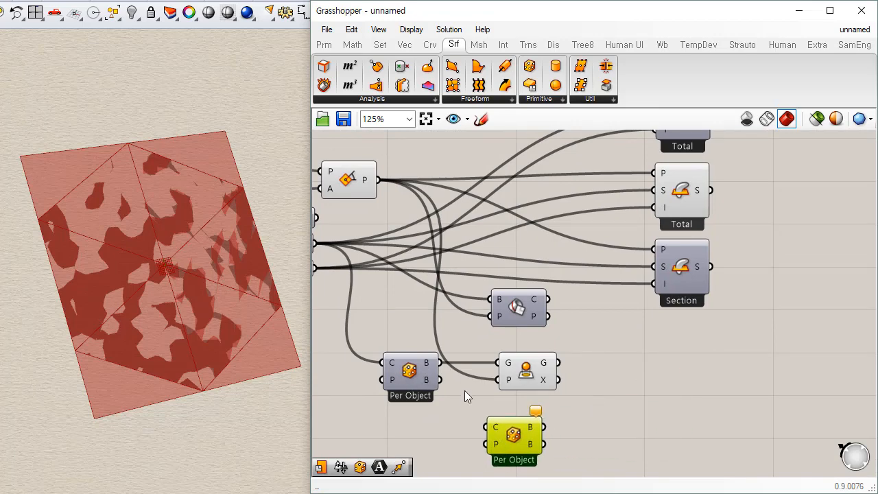
scroll(465, 390, "down", 2)
scroll(573, 331, "down", 1)
left_click_drag(679, 400, 592, 420)
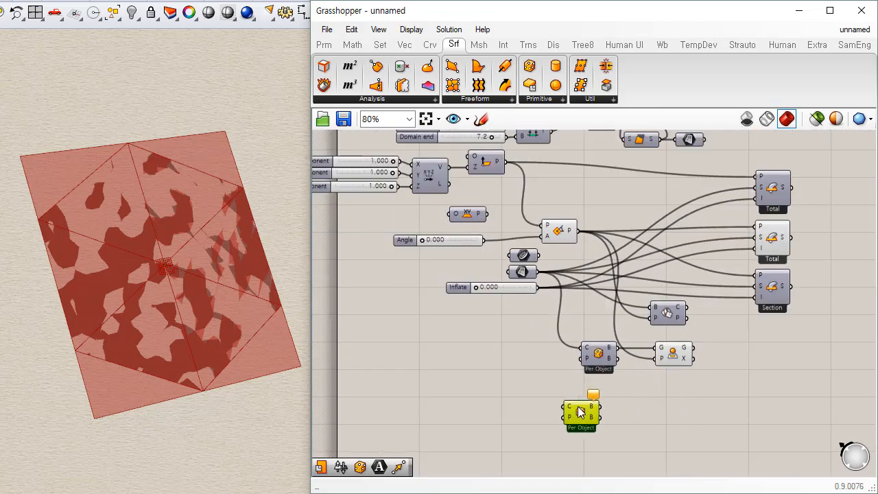
scroll(480, 257, "up", 4)
Duplicate the sphere's Brep parameter with its preview on and connect it to the new Bounding Box's content input.
left_click(460, 202)
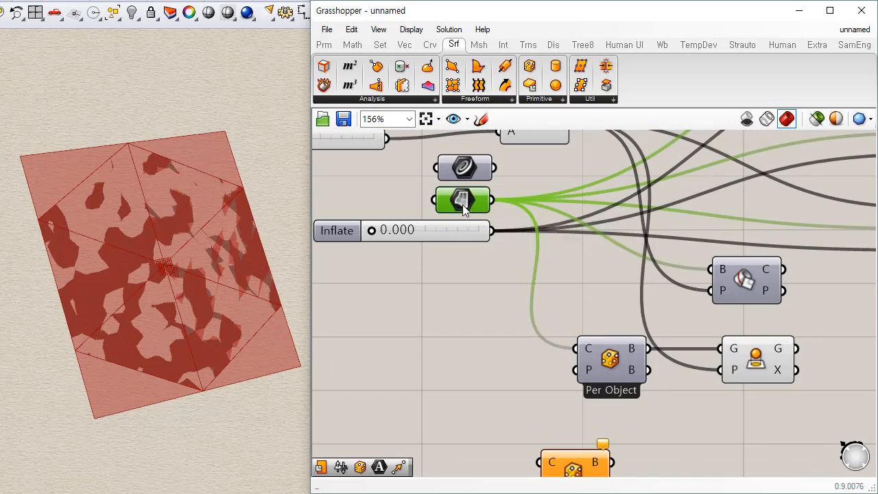
key("ctrl+c")
key("ctrl+v")
left_click_drag(480, 210, 436, 437)
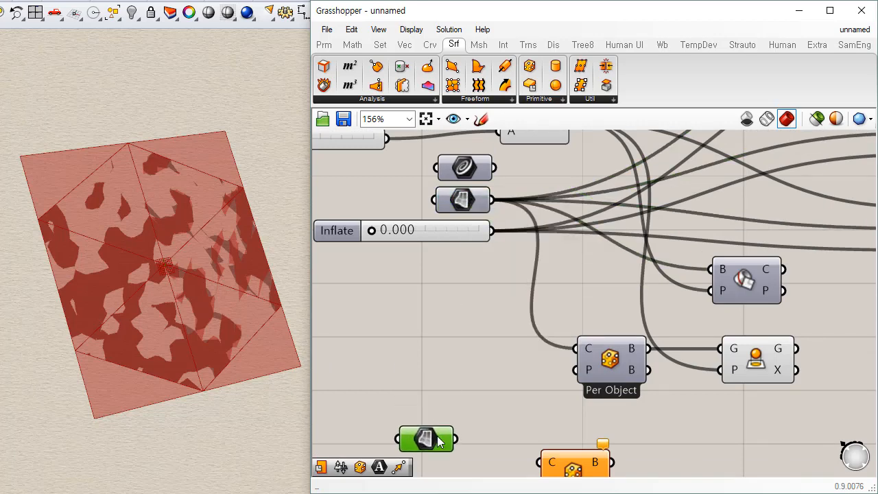
key("ctrl+q")
right_click_drag(463, 427, 474, 289)
left_click_drag(470, 309, 552, 315)
scroll(569, 300, "down", 1)
Hide the previews of Project, the lower Total component and the rotated plane.
right_click_drag(757, 252, 716, 307)
left_click(685, 279)
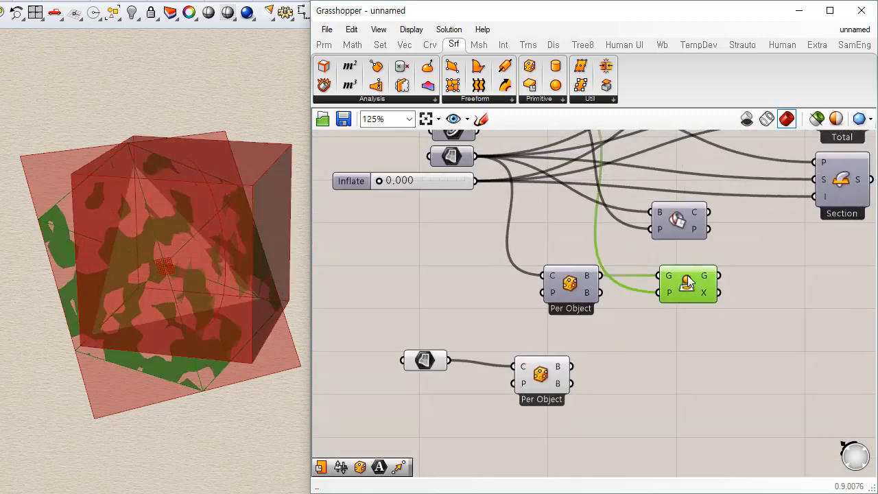
key("ctrl+q")
right_click_drag(722, 250, 632, 345)
scroll(633, 345, "down", 2)
left_click(714, 251)
key("ctrl+q")
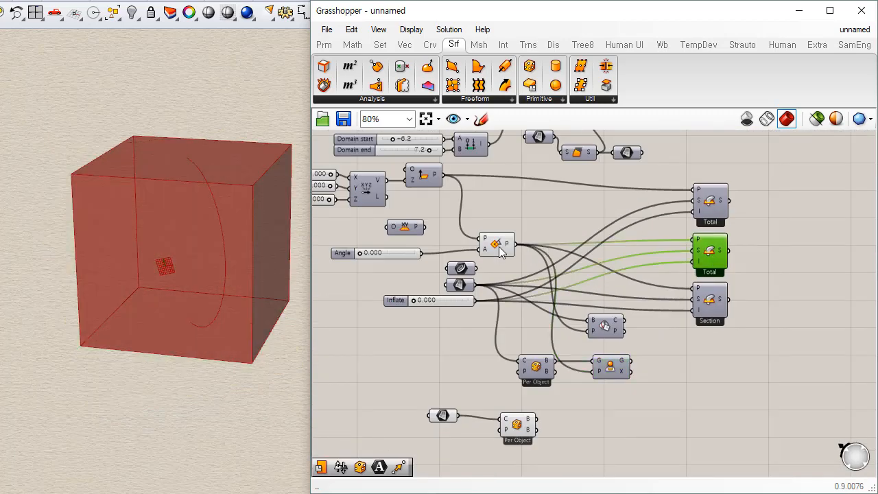
left_click(500, 250)
key("ctrl+q")
Try the new Bounding Box in Union Box mode twice, returning it to Per Object each time.
right_click_drag(481, 470, 523, 319)
scroll(523, 319, "up", 3)
left_click_drag(454, 220, 457, 227)
left_click(590, 244)
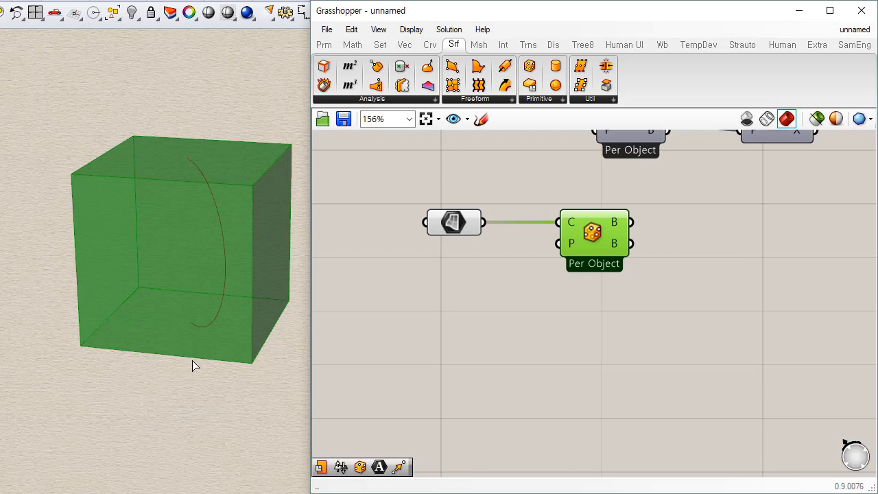
right_click(594, 235)
left_click(638, 317)
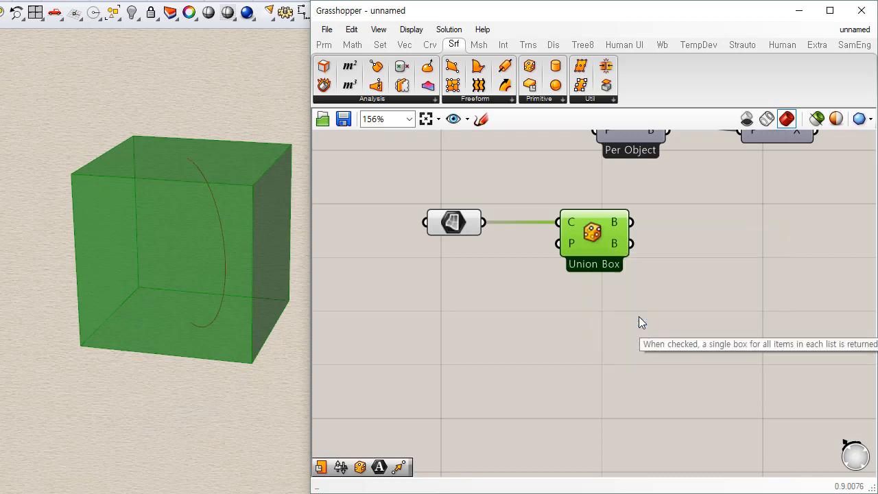
right_click(594, 231)
left_click(670, 315)
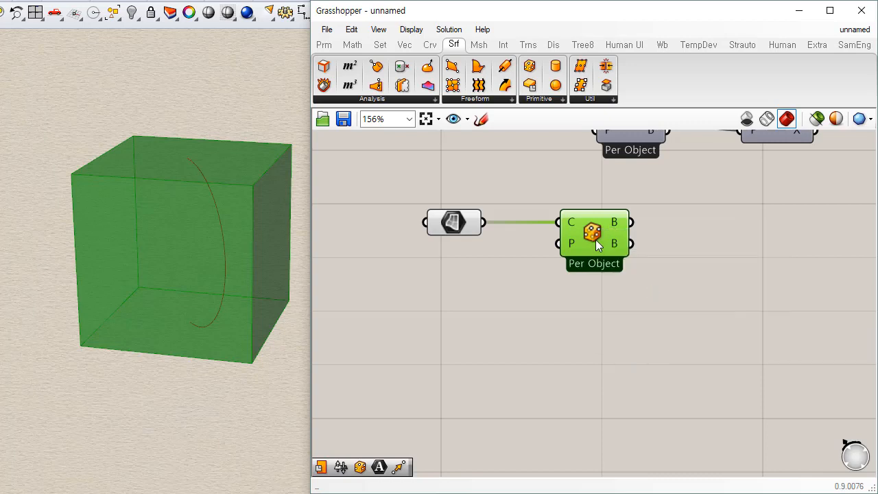
right_click(595, 239)
left_click(638, 322)
right_click(594, 241)
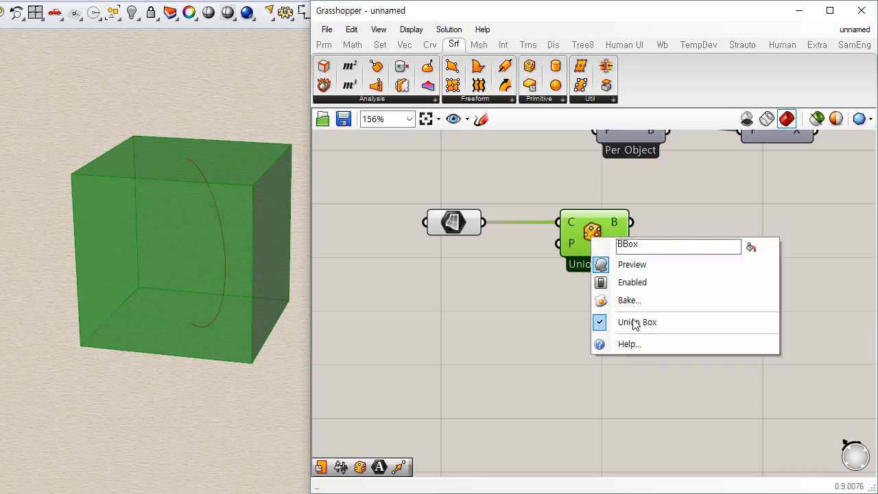
left_click(636, 323)
left_click(623, 318)
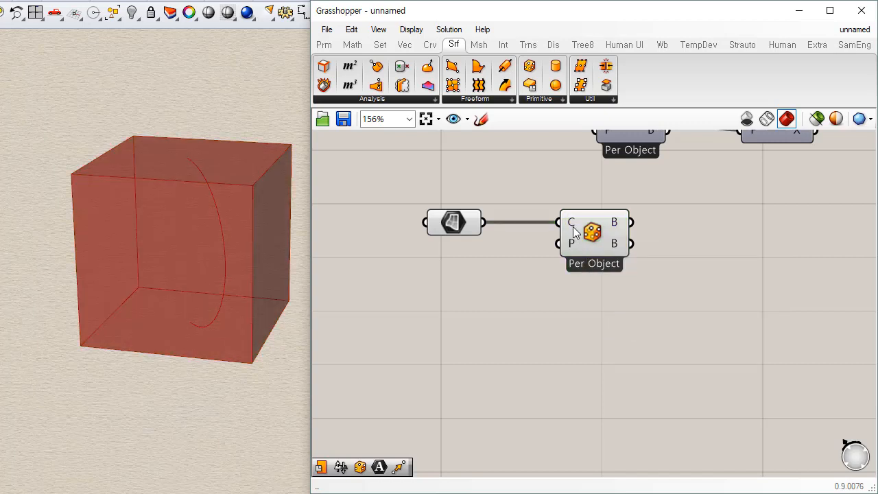
left_click_drag(574, 226, 592, 227)
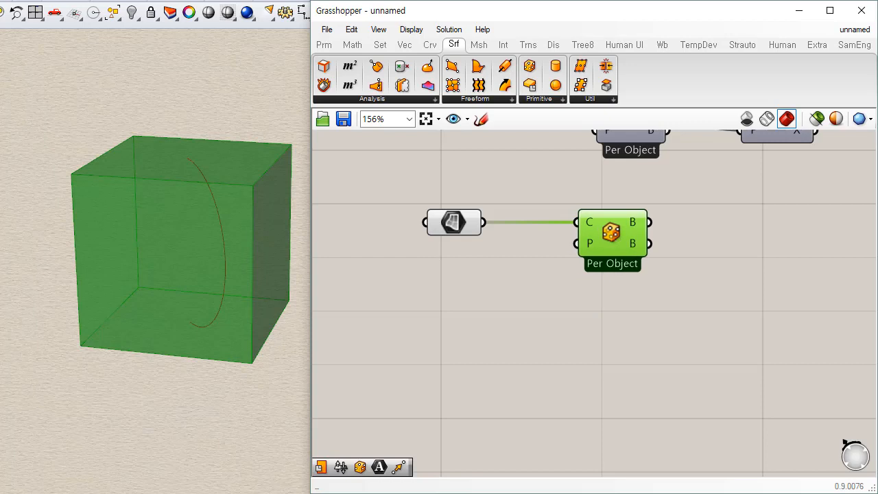
Switch to Rhino and draw a small box in front of the sphere's bounding box.
left_click(128, 395)
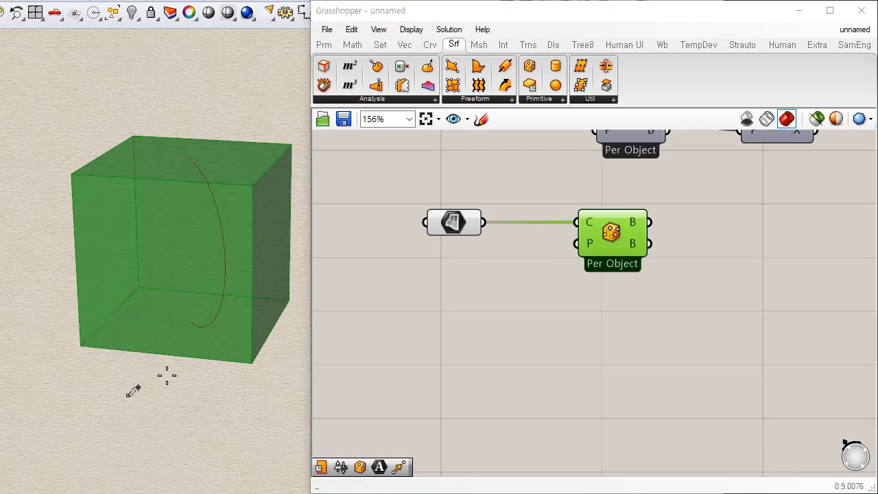
left_click(204, 386)
left_click(202, 340)
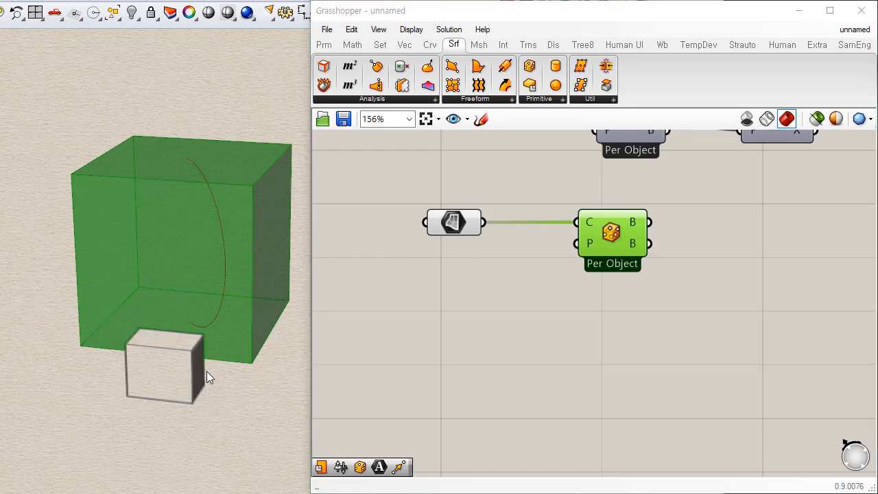
Move the small box slightly and rotate it so it sits tilted in space.
mouse_move(207, 371)
right_mouse_down()
mouse_move(174, 406)
mouse_move(145, 382)
right_mouse_up()
left_click(145, 381)
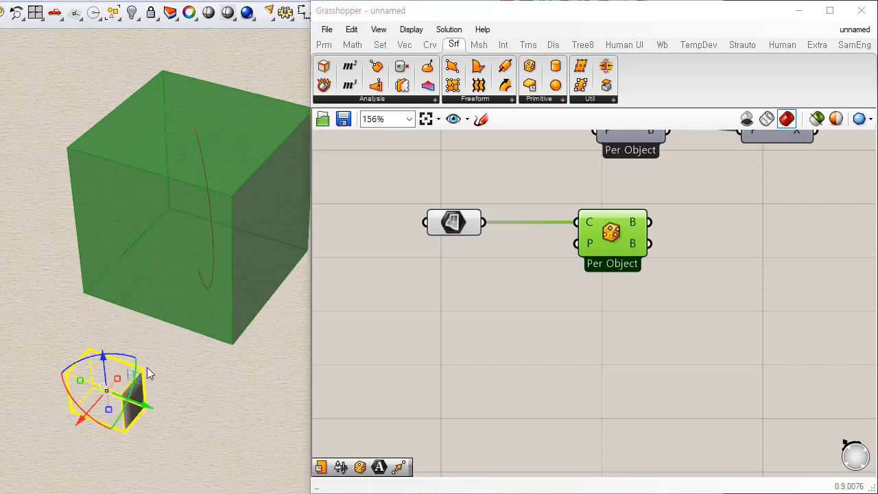
left_click_drag(96, 401, 142, 364)
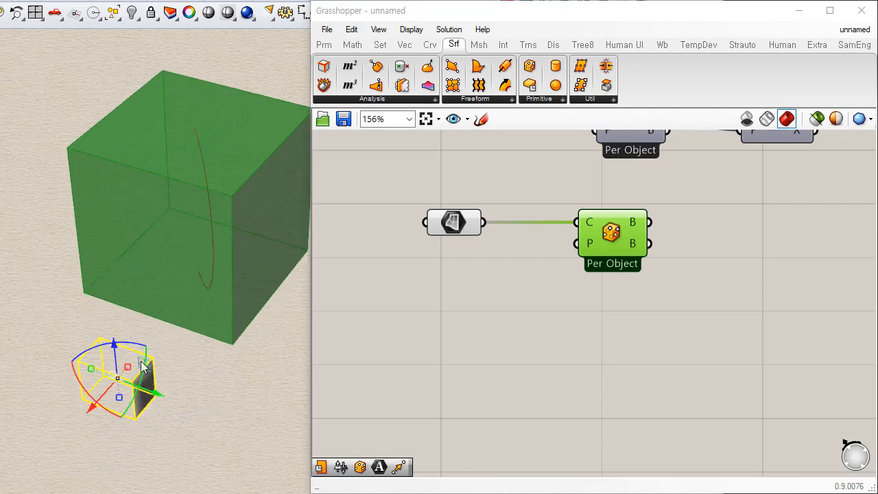
left_click_drag(136, 396, 160, 361)
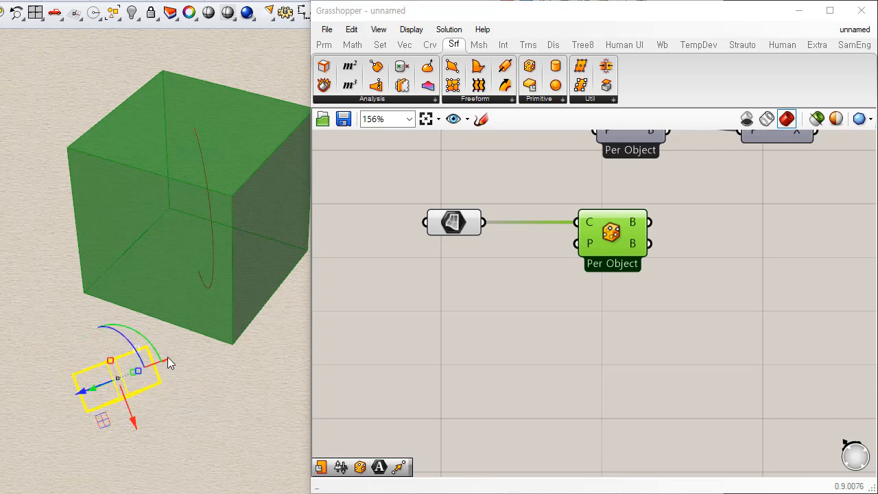
right_click_drag(162, 388, 180, 387)
left_click(213, 385)
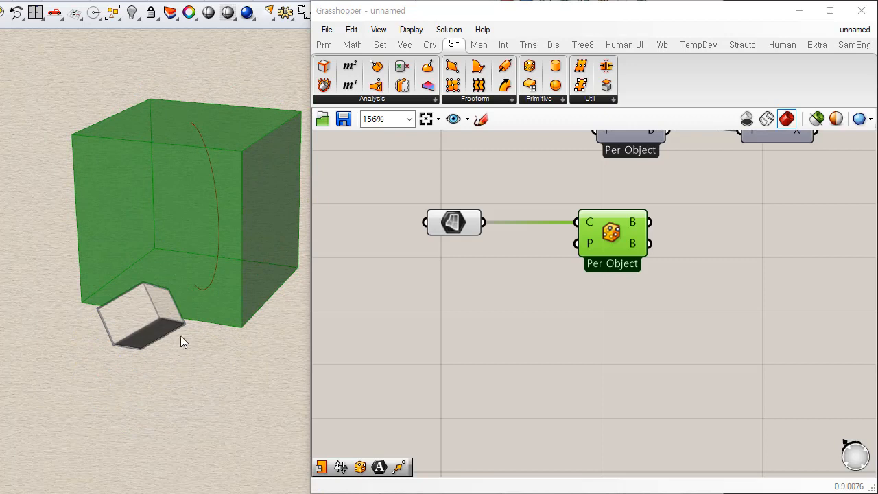
Move the tilted box a little further along the front of the bounding box and deselect it.
left_click(433, 306)
right_click_drag(198, 353, 121, 365)
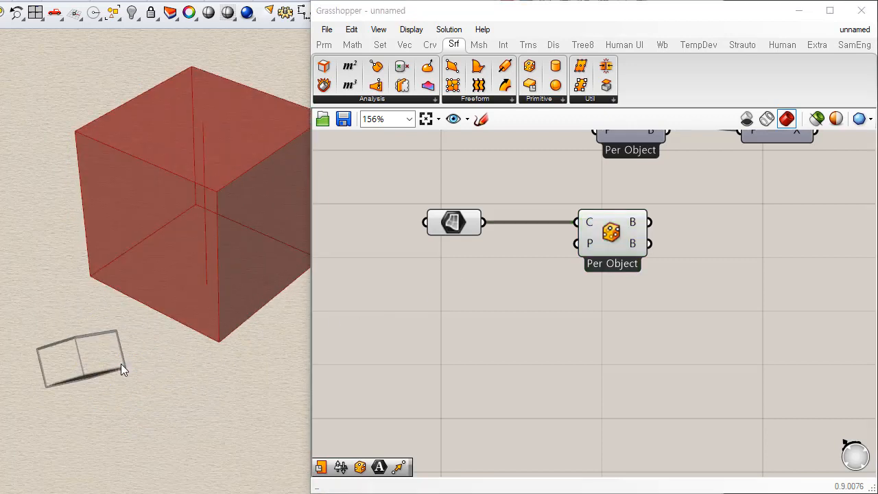
left_click(119, 364)
left_click_drag(57, 363, 124, 347)
left_click(167, 388)
right_click_drag(166, 389, 213, 343)
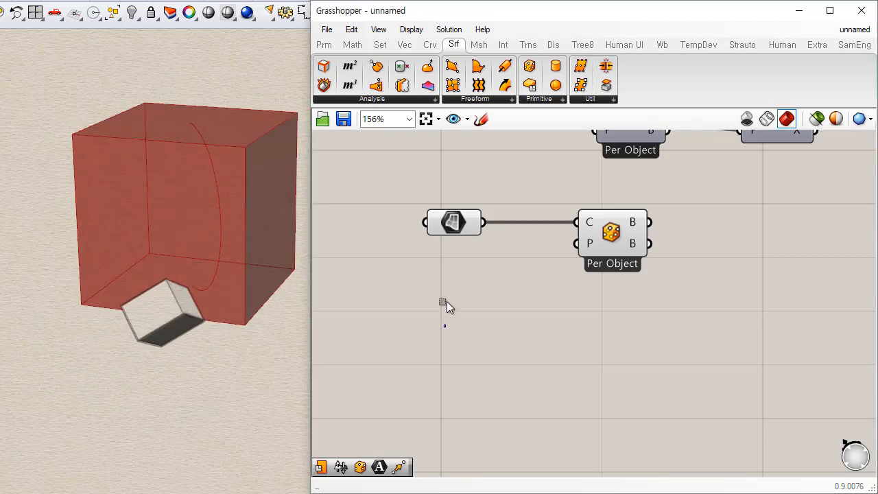
Add a Surface parameter below the first one and try to reference the tilted box into it.
left_click(323, 45)
left_click_drag(433, 87, 455, 272)
right_click(458, 272)
left_click(501, 490)
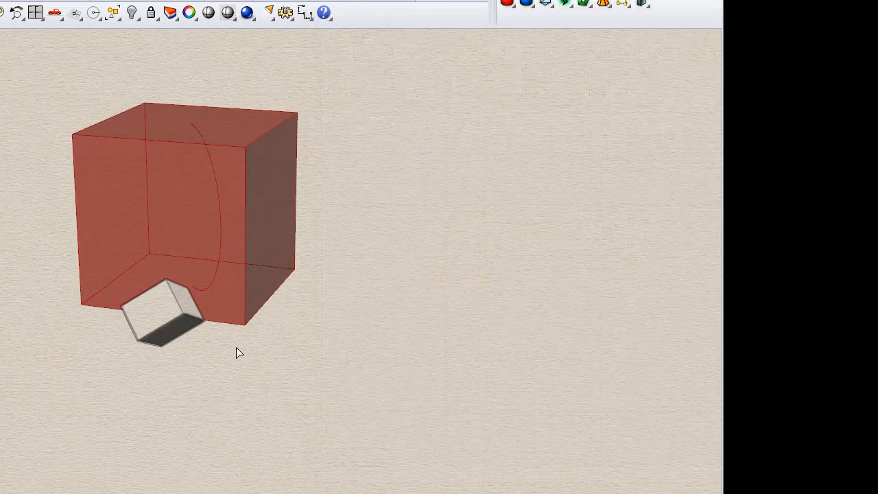
left_click(189, 314)
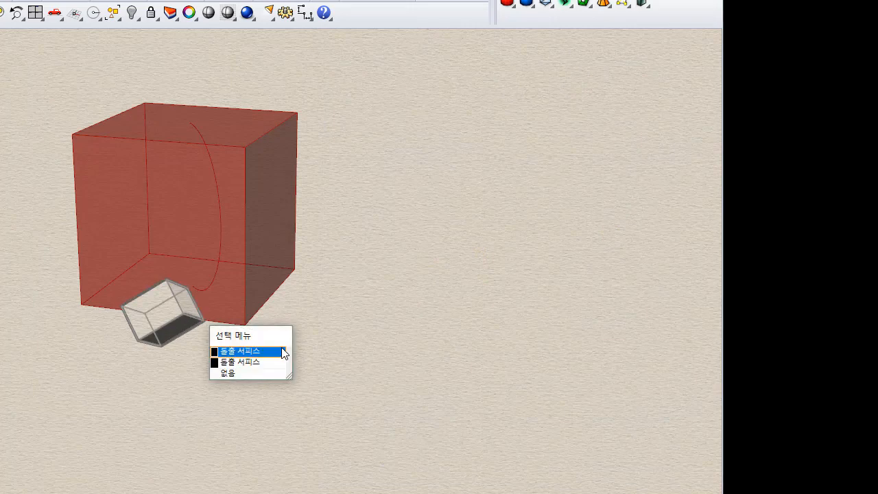
left_click(250, 355)
right_click_drag(216, 349, 206, 362)
left_click(181, 345)
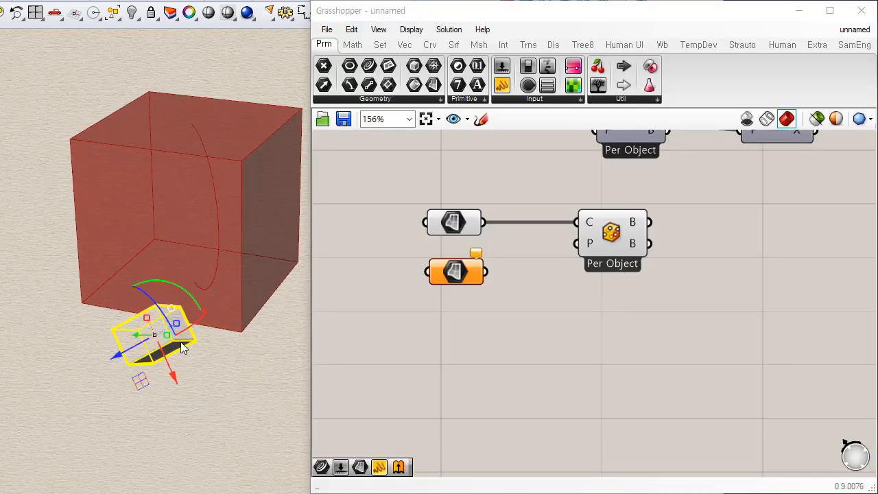
left_click(253, 357)
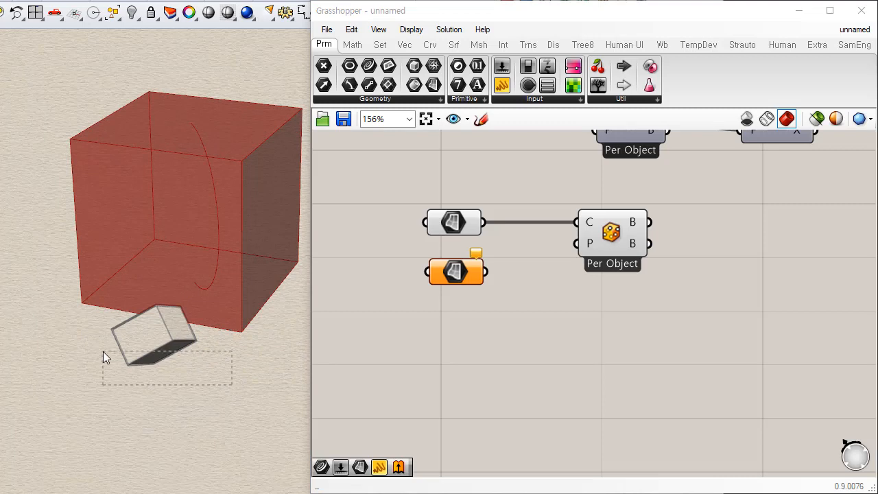
left_click_drag(103, 351, 103, 352)
left_click(221, 297)
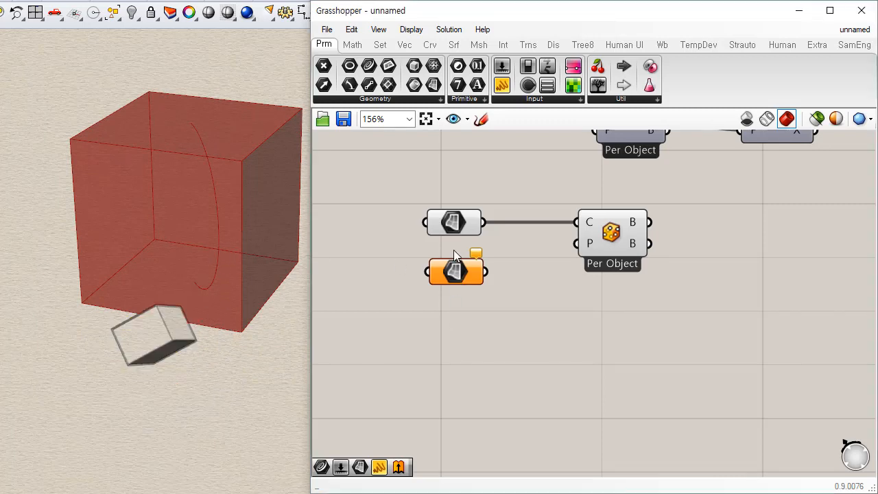
Try again to set the tilted box in the second Surface parameter and delete that parameter.
left_click(460, 225)
left_click(456, 274)
left_click(457, 224)
left_click(452, 274)
right_click(470, 272)
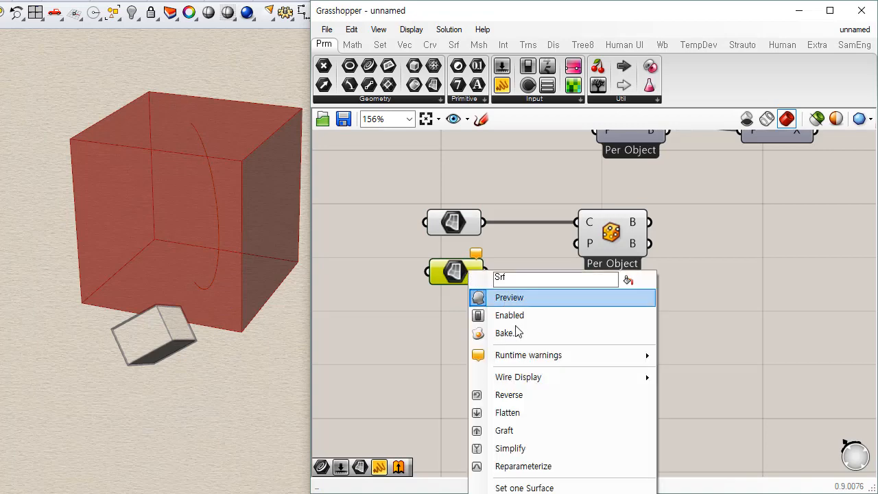
left_click(524, 488)
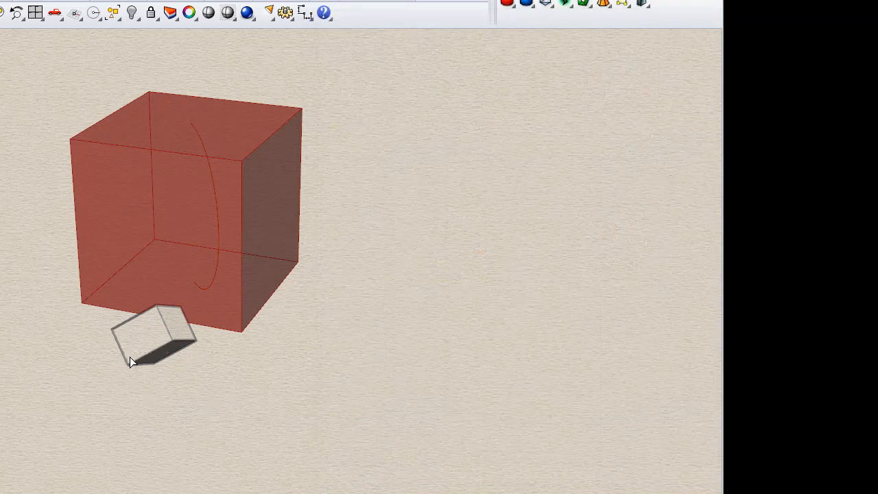
left_click(199, 385)
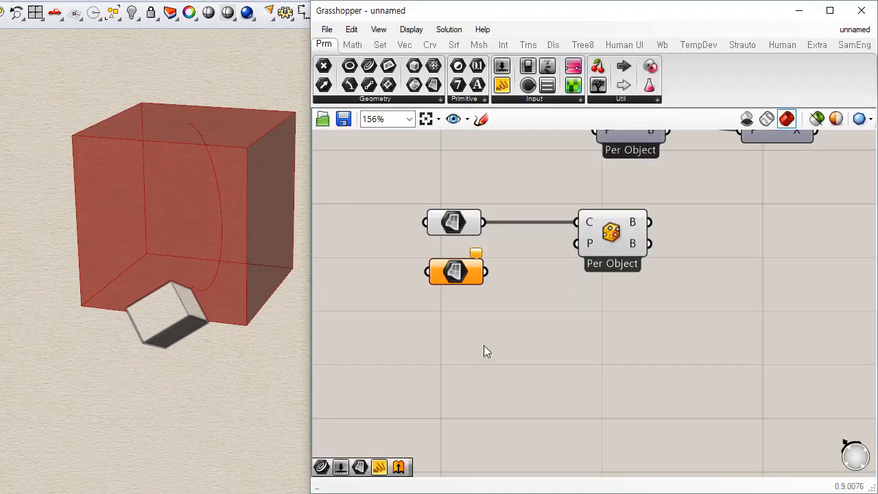
key("Delete")
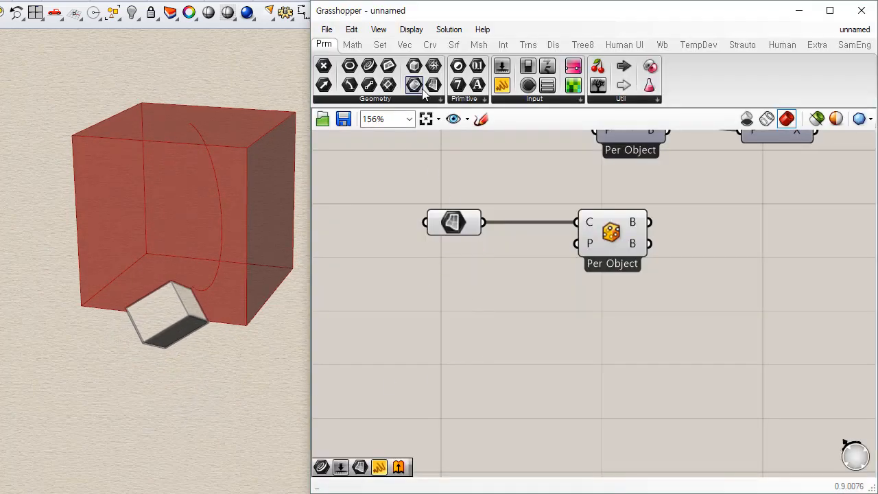
Place a Brep parameter below the Surface parameter and reference the tilted box into it as one brep.
left_click_drag(458, 276, 459, 279)
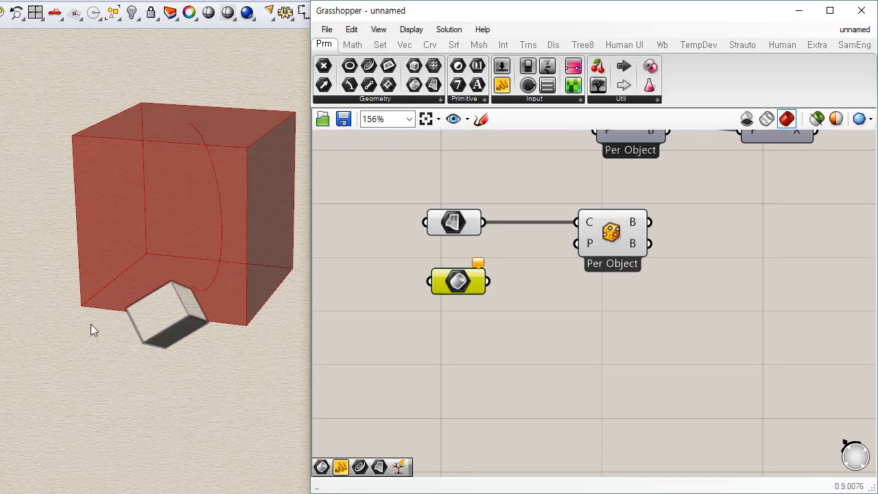
right_click(454, 283)
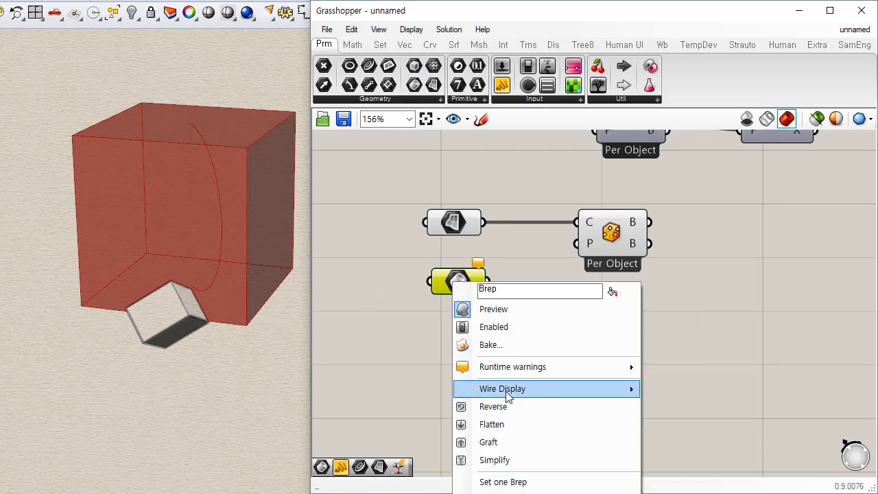
left_click(502, 482)
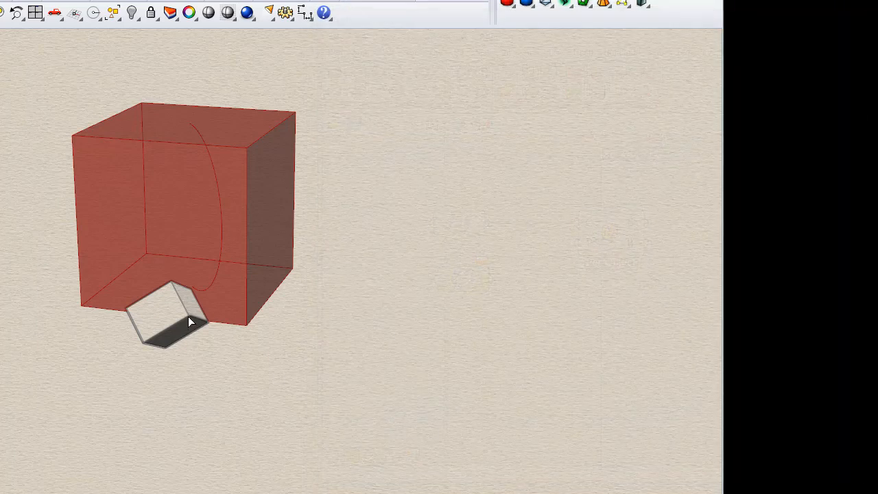
left_click(189, 318)
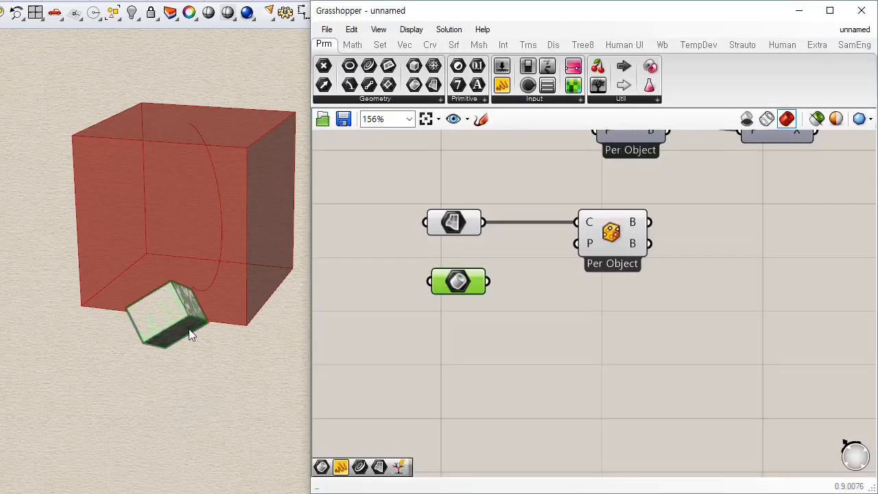
Hide the Bounding Box preview and check the sphere and tilted box by highlighting their parameters.
left_click(453, 229)
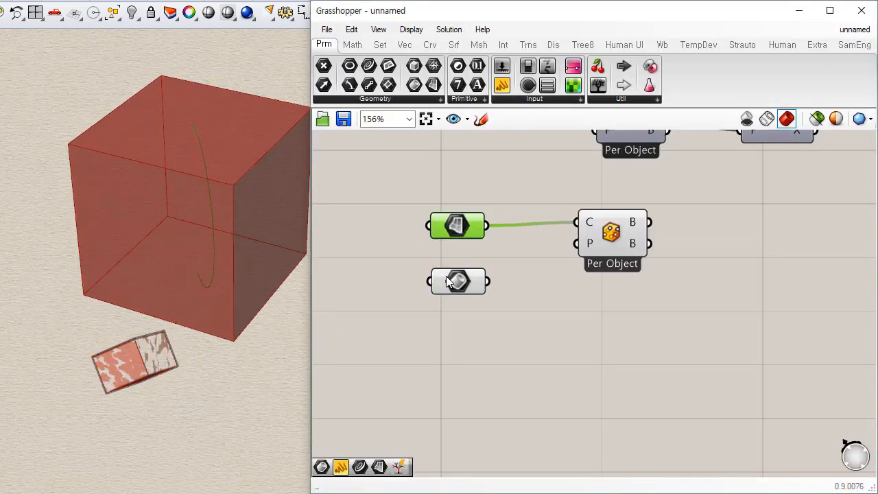
left_click(607, 243)
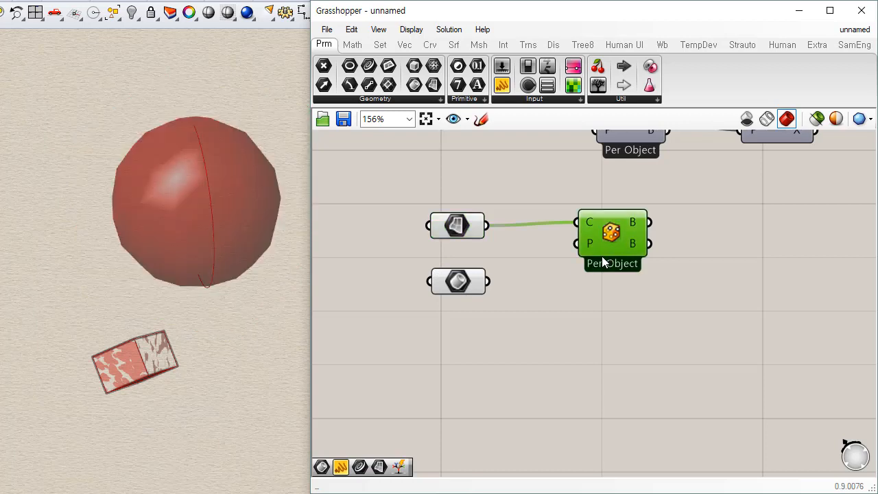
left_click(453, 227)
left_click(459, 282)
mouse_move(233, 353)
right_mouse_down()
mouse_move(239, 388)
mouse_move(220, 357)
mouse_move(227, 360)
right_mouse_up()
left_click(498, 356)
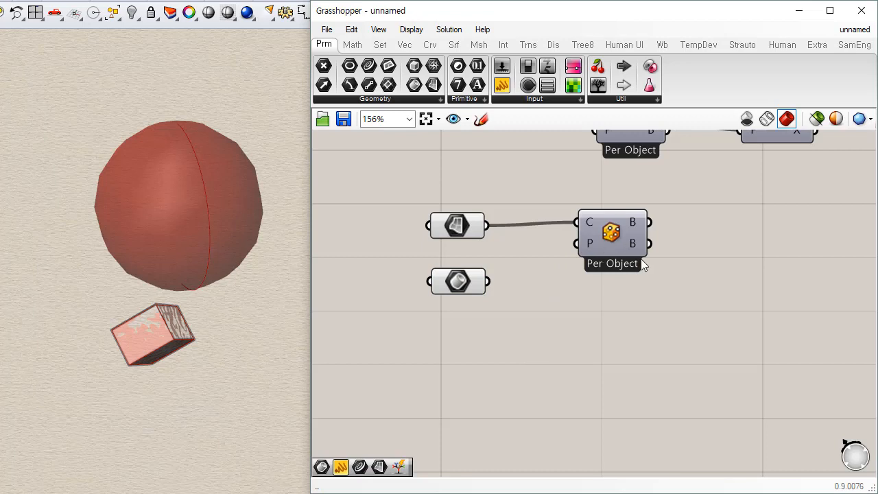
Reposition the Bounding Box component and add the Brep parameter to its Content input alongside the Surface parameter.
left_click_drag(642, 264, 675, 289)
left_click_drag(489, 281, 649, 265, "shift")
left_click(605, 295)
left_click(623, 325)
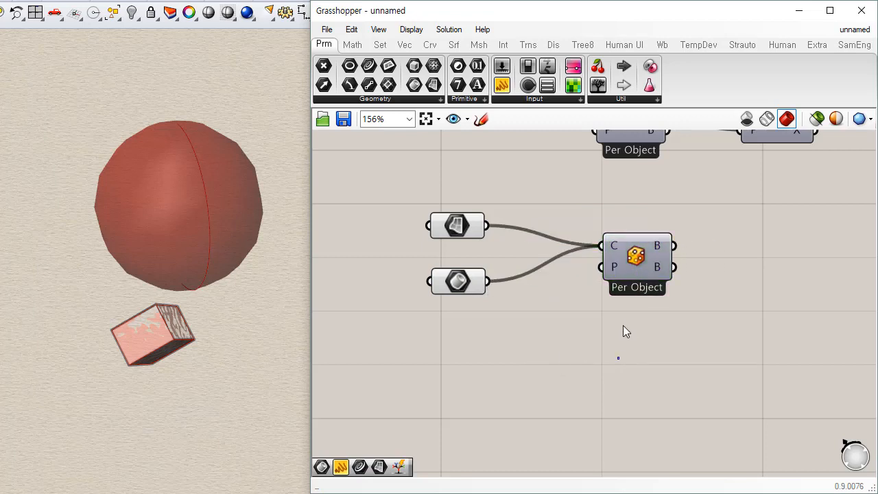
Turn the Bounding Box preview back on and inspect the separate boxes around the sphere and tilted box.
left_click(634, 264)
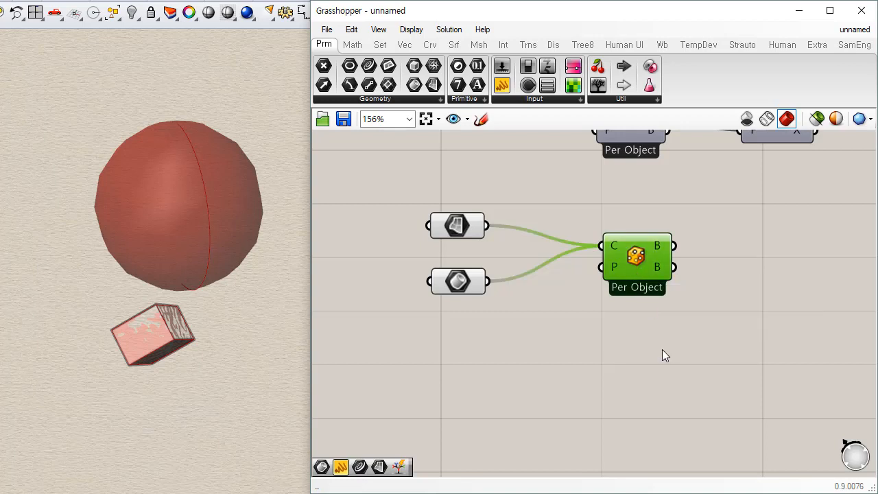
key("ctrl+q")
left_click(584, 378)
right_click_drag(179, 232, 171, 268)
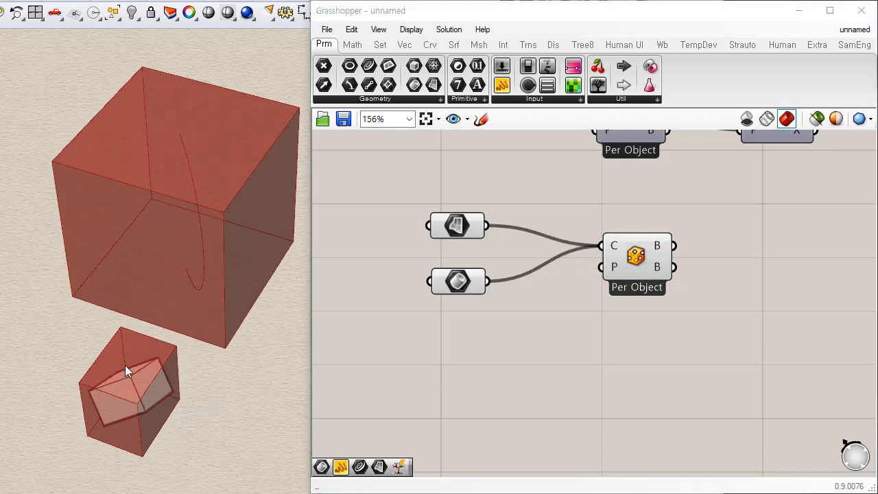
right_click_drag(125, 369, 172, 374)
left_click_drag(631, 264, 631, 273)
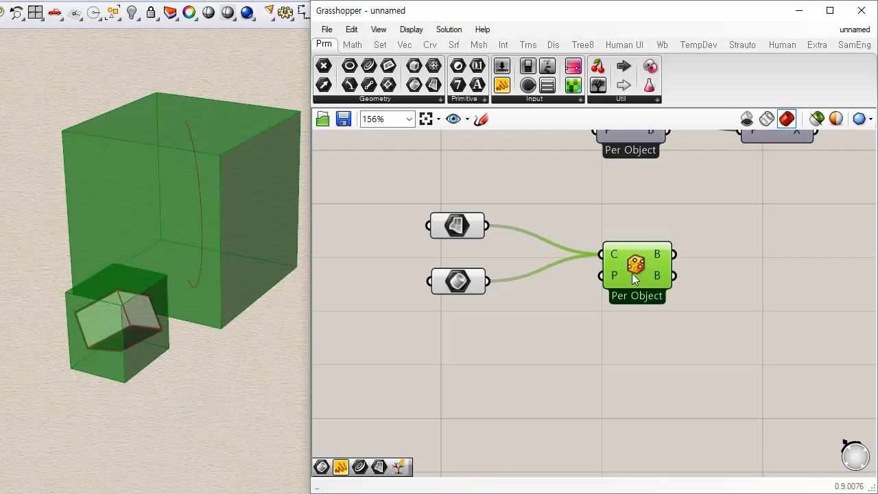
Set the Bounding Box to Union Box mode and inspect the single box around both objects.
right_click(638, 265)
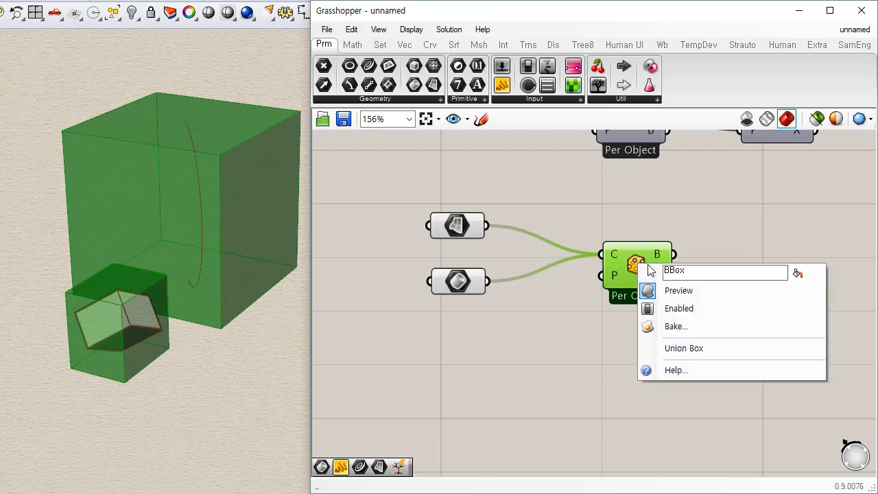
left_click(709, 350)
right_click_drag(191, 273, 163, 287)
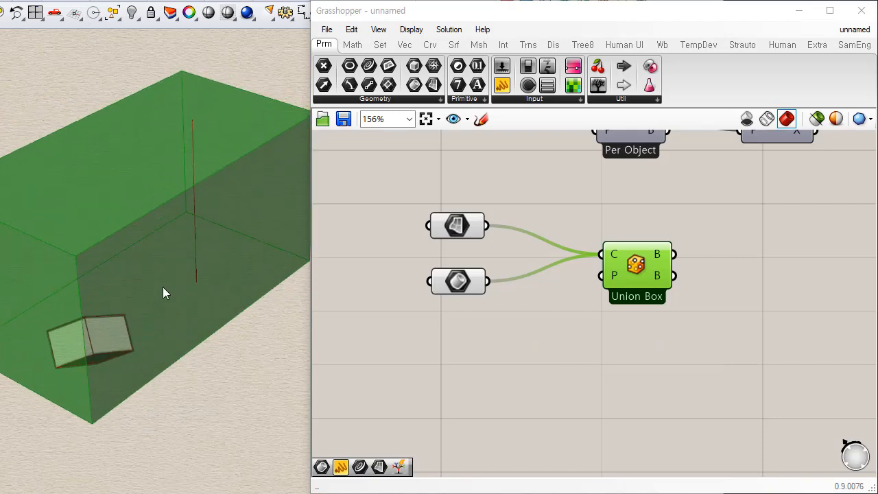
scroll(173, 359, "down", 4)
right_click_drag(169, 372, 132, 317)
left_click(596, 310)
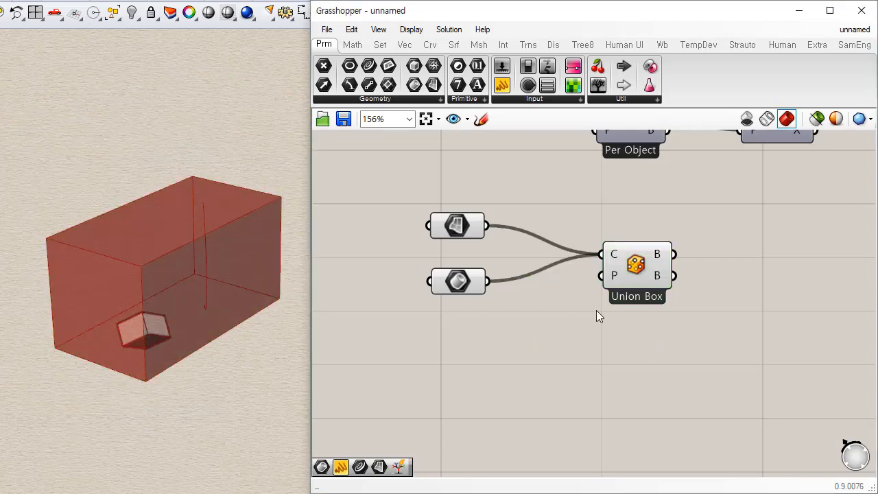
right_click(636, 272)
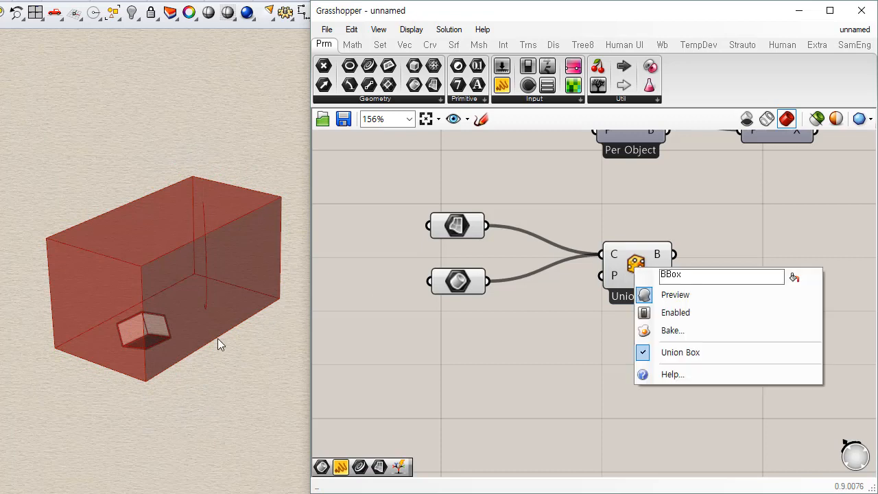
right_click_drag(217, 345, 202, 364)
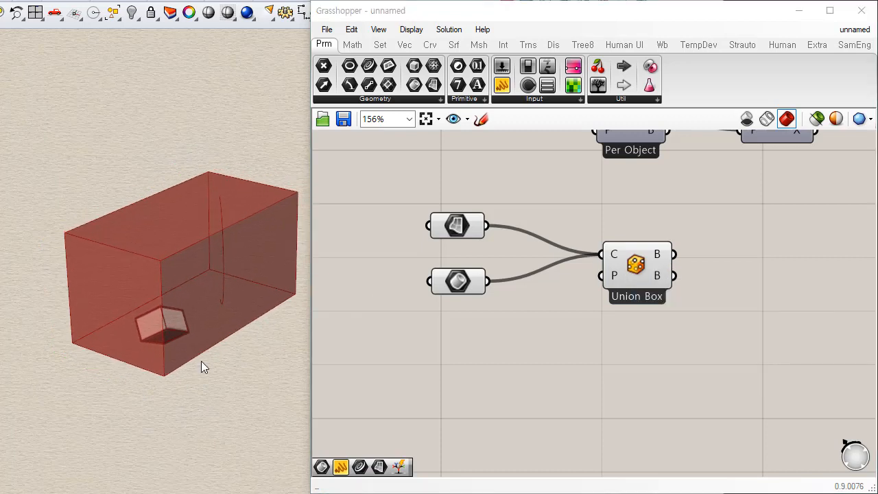
right_click(633, 267)
left_click(692, 247)
Place a Brep parameter beside the Bounding Box and connect the first B output to it.
right_click_drag(679, 275, 629, 245)
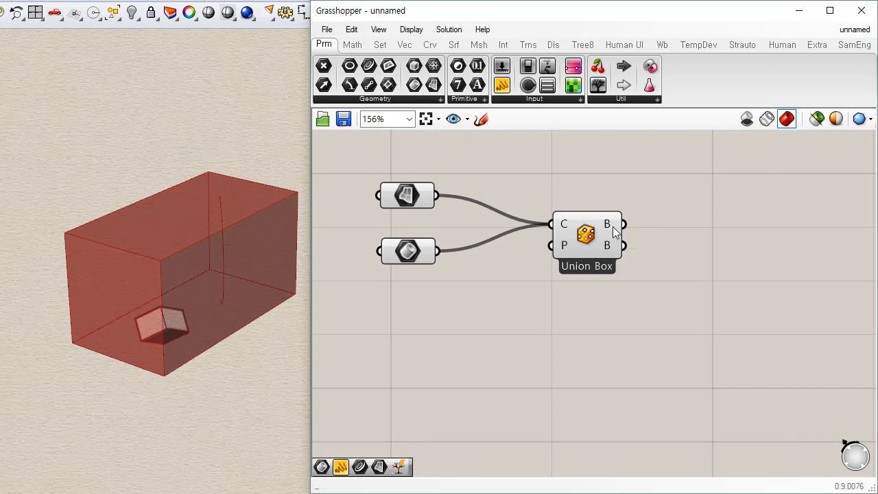
mouse_move(610, 230)
mouse_move(608, 245)
right_click_drag(496, 161, 480, 171)
left_click_drag(414, 93, 676, 222)
left_click_drag(606, 234, 692, 224)
left_click(692, 224)
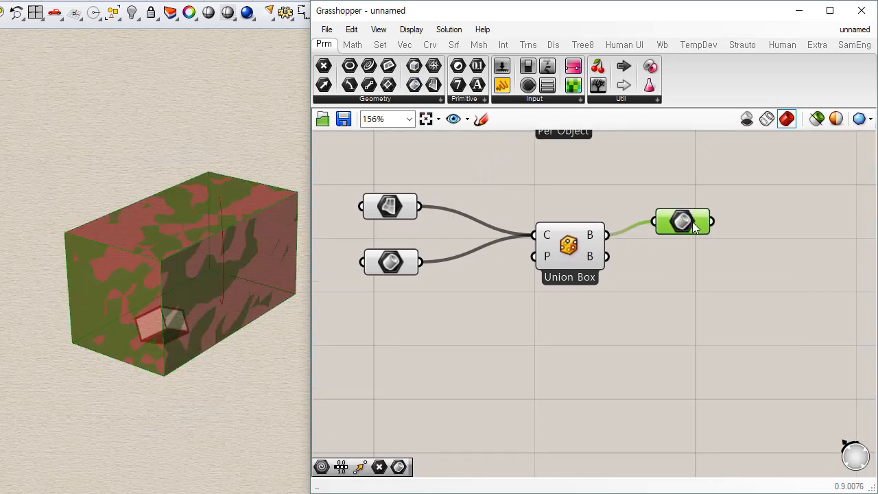
Rewire the Brep parameter to the second B output and connect a copy of it to the first B output.
left_click_drag(606, 256, 694, 254, "shift")
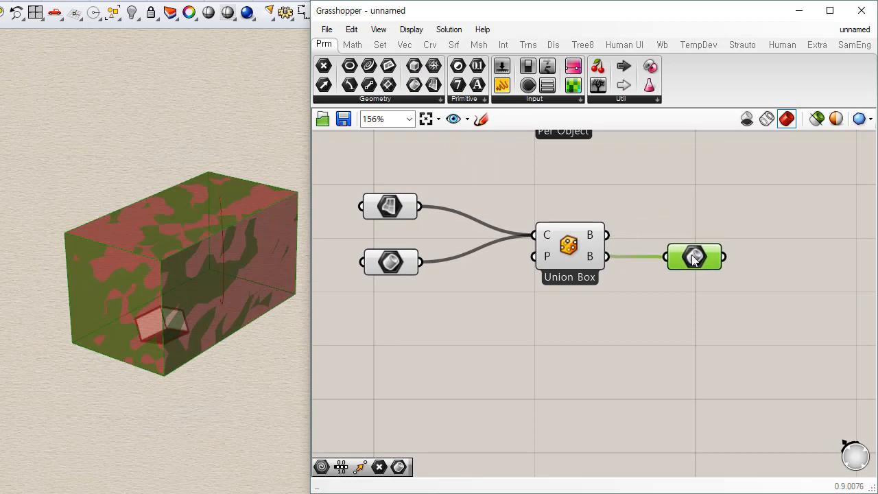
right_click_drag(654, 208, 659, 251)
left_click_drag(713, 296, 684, 252)
left_click_drag(614, 278, 712, 263)
left_click_drag(754, 237, 706, 363)
left_click(703, 388)
Duplicate the X, Y and Z component sliders, Vector XYZ, Plane Normal, Rotate Plane and Angle slider beside the Union Box component.
scroll(593, 243, "down", 6)
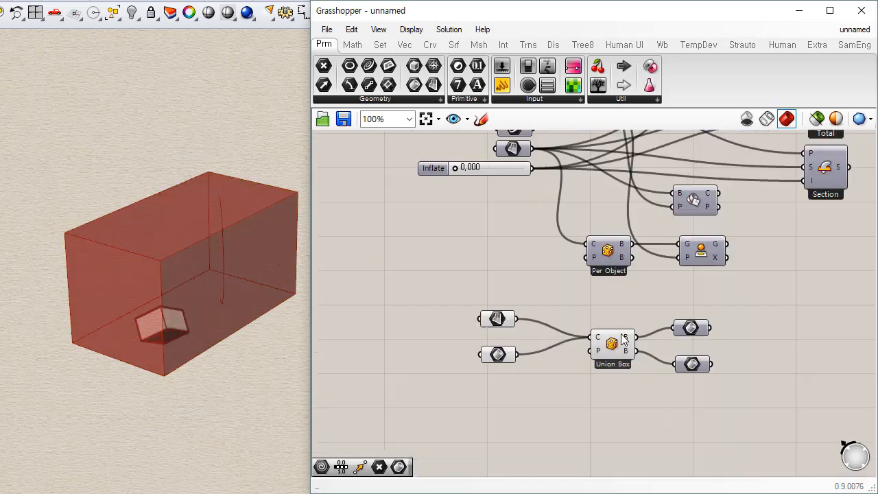
right_click_drag(574, 219, 557, 276)
scroll(538, 172, "up", 4)
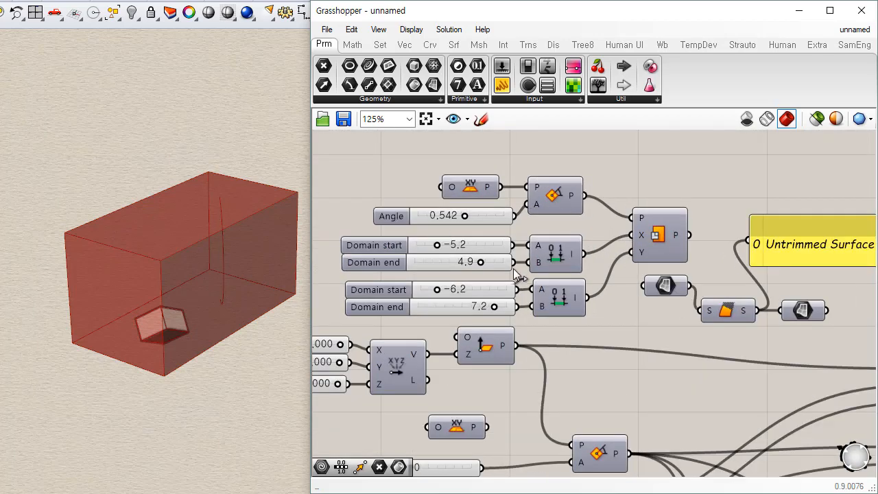
scroll(519, 278, "down", 2)
right_click_drag(461, 341, 522, 263)
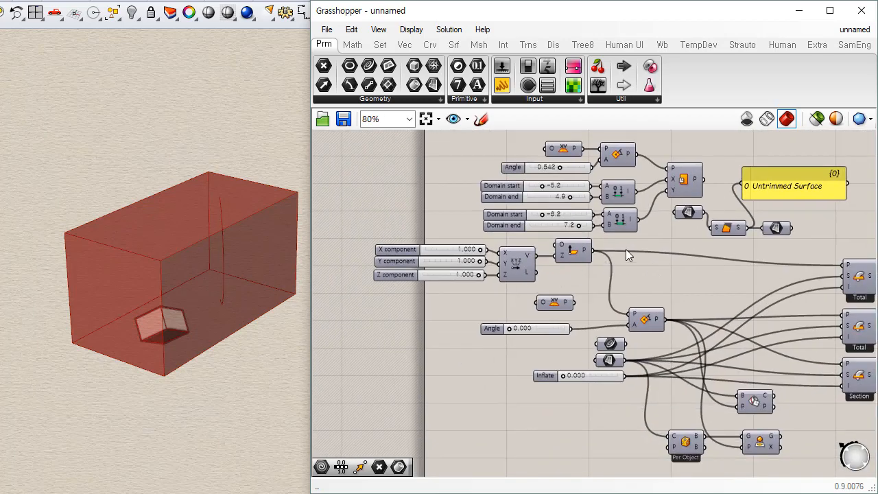
left_click_drag(628, 244, 418, 284)
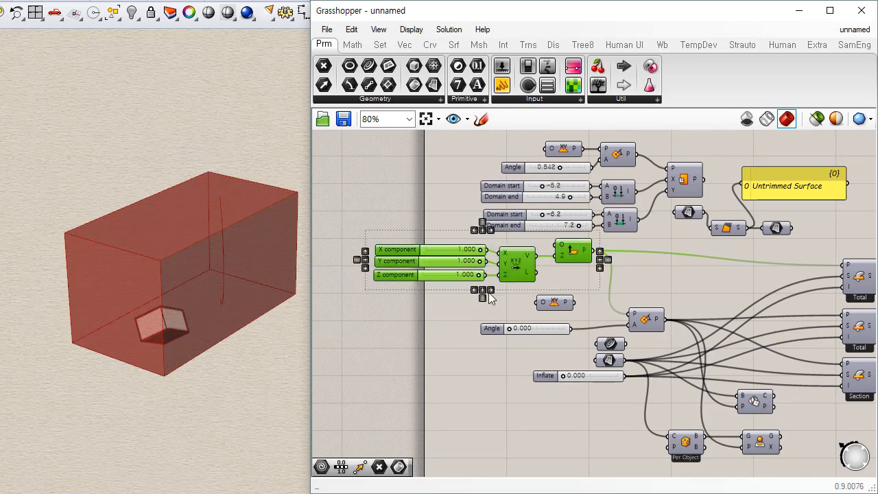
left_click(648, 321, "shift")
left_click(541, 331, "shift")
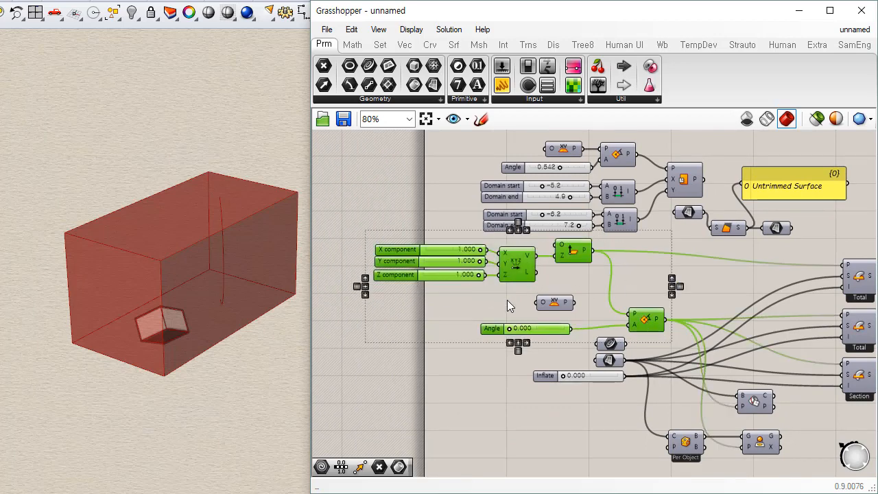
scroll(661, 305, "down", 2)
right_click_drag(649, 361, 629, 185)
scroll(609, 280, "up", 4)
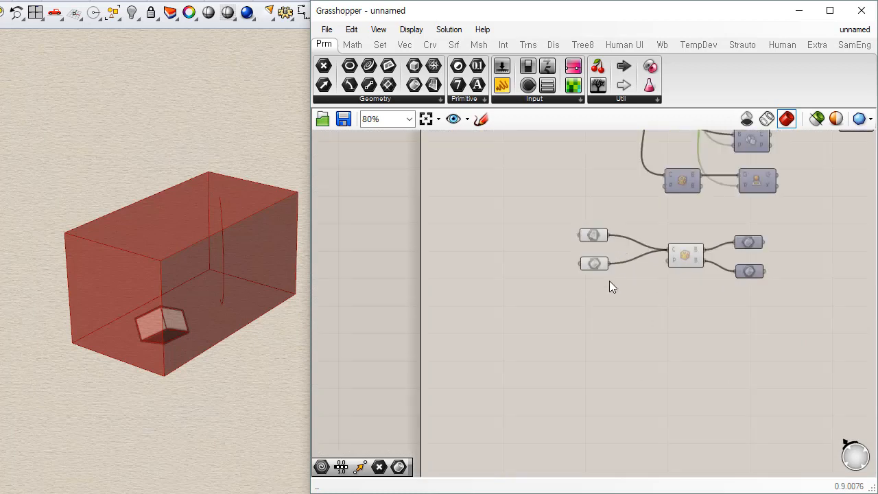
right_click_drag(610, 304, 567, 322)
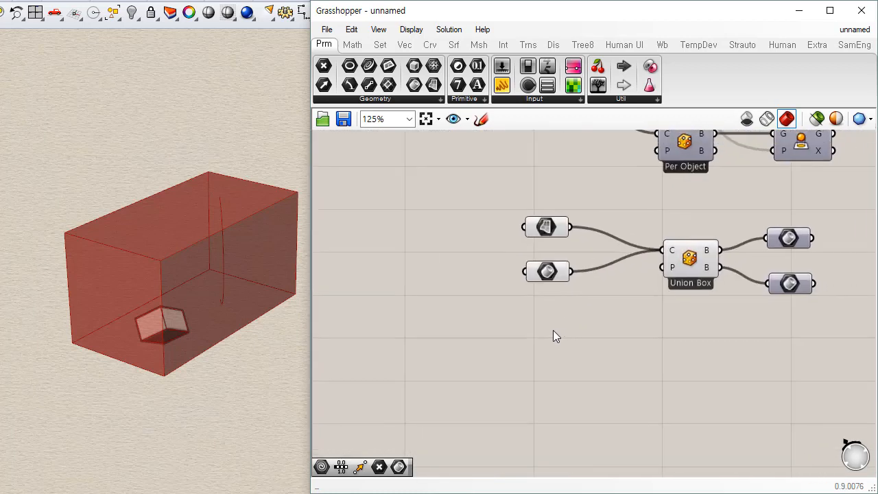
key("ctrl+v")
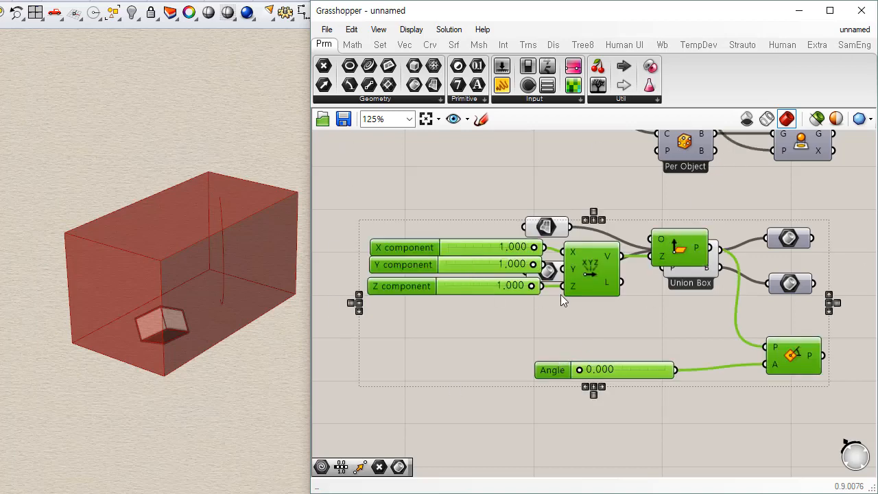
Move the copied plane group below the box definition and place the Union Box group with its parameters beside it.
scroll(561, 294, "down", 2)
left_click_drag(584, 289, 535, 337)
left_click(752, 234)
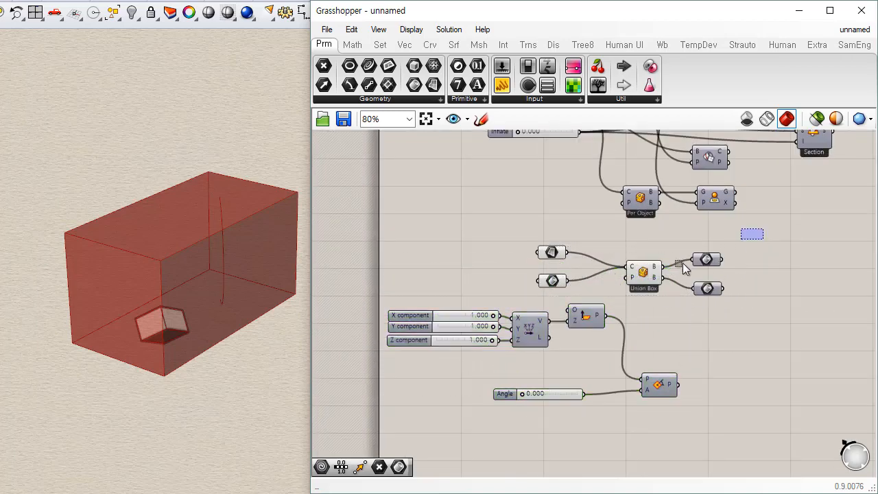
left_click_drag(684, 263, 674, 343)
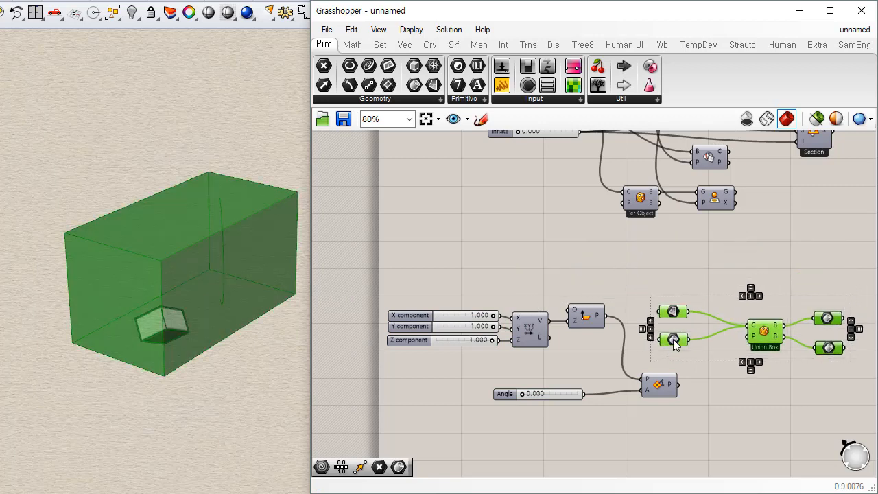
left_click(626, 273)
right_click_drag(601, 333, 591, 258)
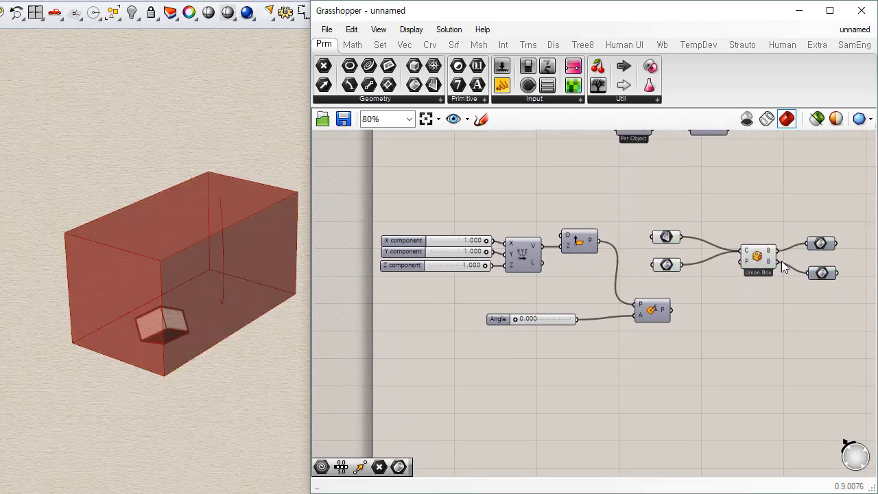
Connect the copied Rotate Plane output to the P input of the Union Box and view the reoriented box.
scroll(755, 266, "up", 1)
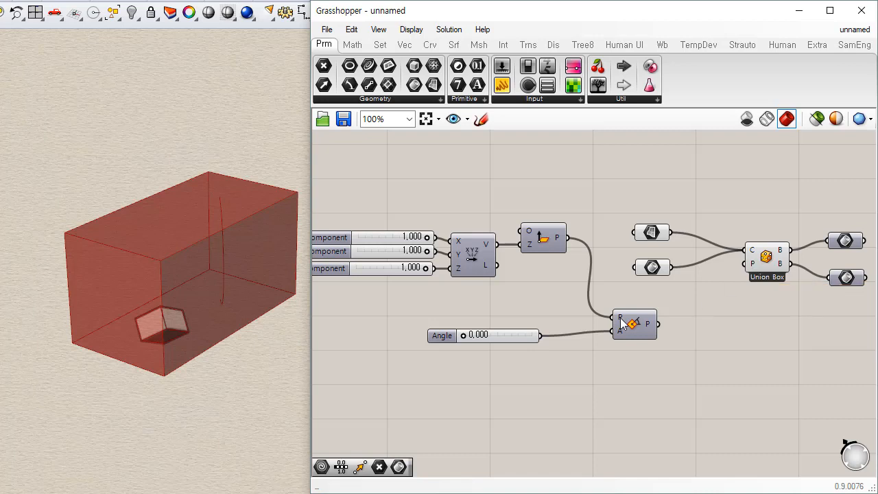
left_click(639, 327)
left_click_drag(657, 324, 746, 266)
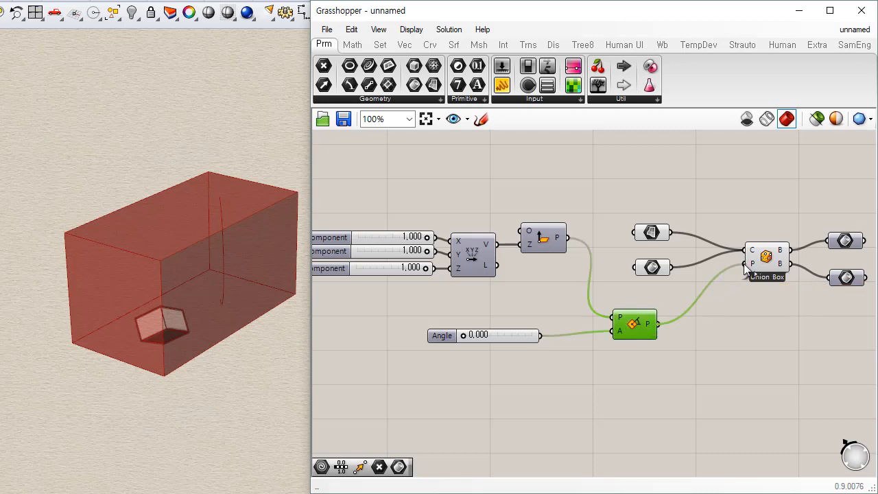
right_click_drag(201, 398, 218, 384)
left_click(565, 381)
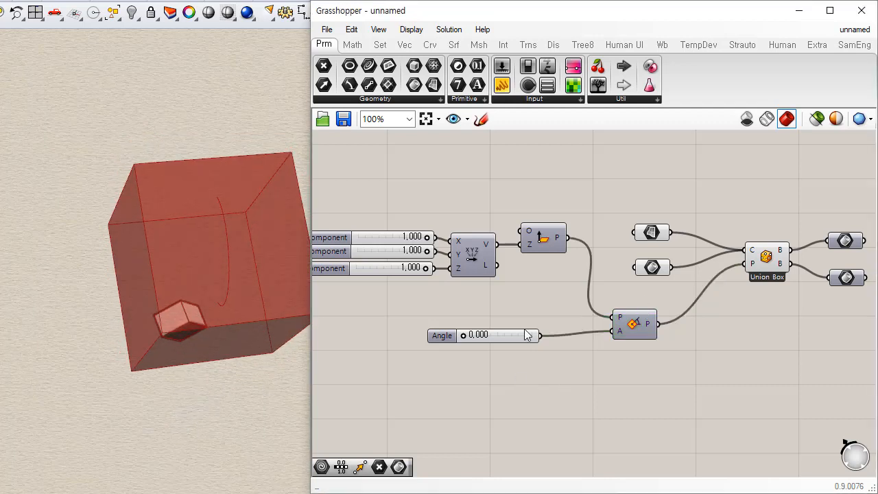
Set the copied Angle slider to 0.540 and the X, Y and Z components to 0.450, 0.426 and 0.693.
left_click_drag(461, 338, 502, 335)
left_click_drag(425, 267, 387, 237)
left_click(425, 237)
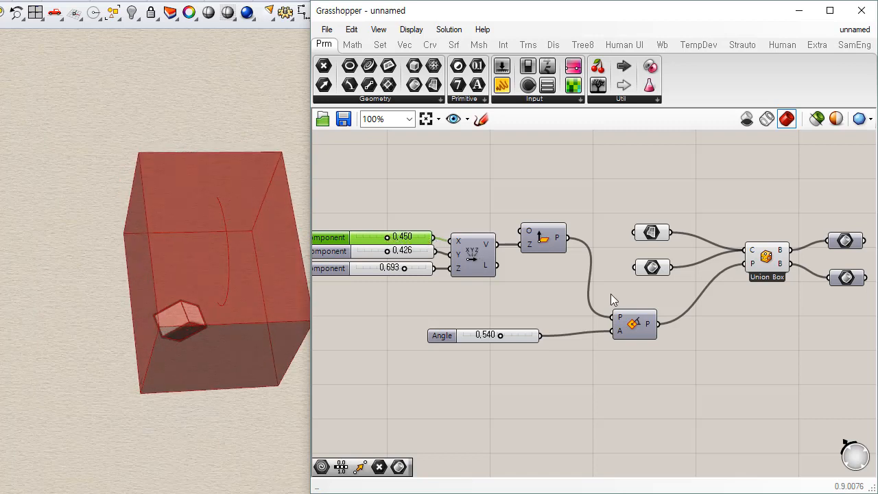
Turn on the Rotate Plane preview and switch the connected Bounding Box to Per Object mode.
left_click(632, 322)
right_click_drag(215, 398, 202, 336)
left_click(665, 347)
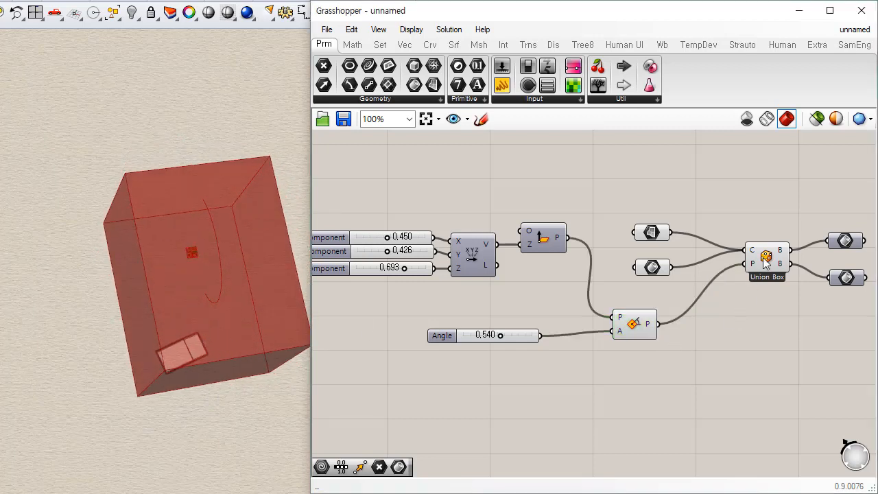
right_click(766, 260)
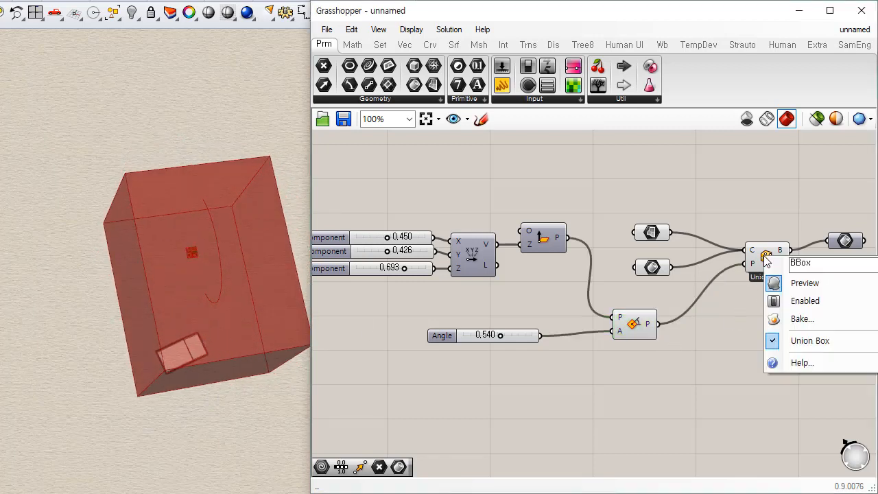
left_click(808, 340)
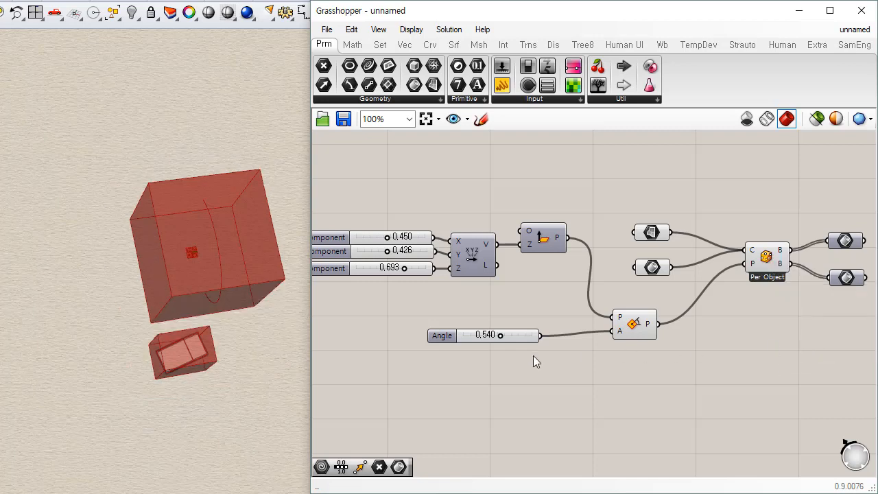
Set the X, Y and Z components to 0.629, 0.279 and 0.744 and the Angle to 0.555.
scroll(443, 257, "up", 3)
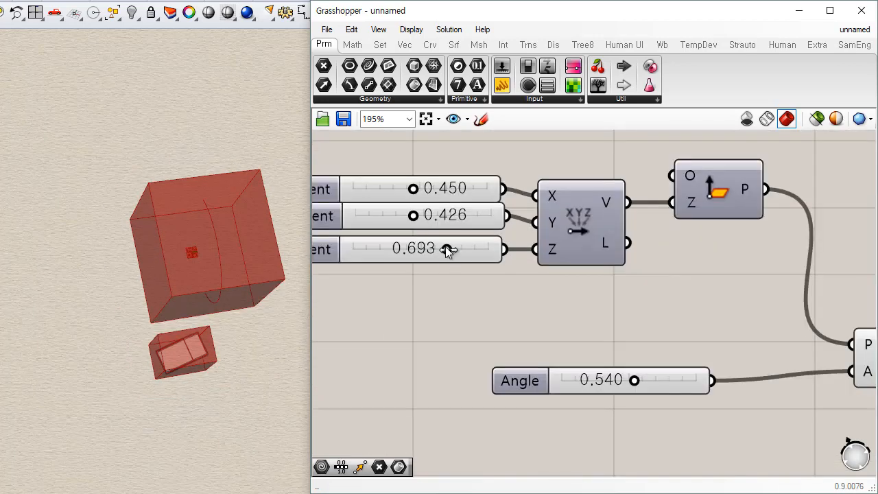
mouse_move(446, 250)
left_mouse_down()
mouse_move(397, 248)
mouse_move(453, 249)
left_mouse_up()
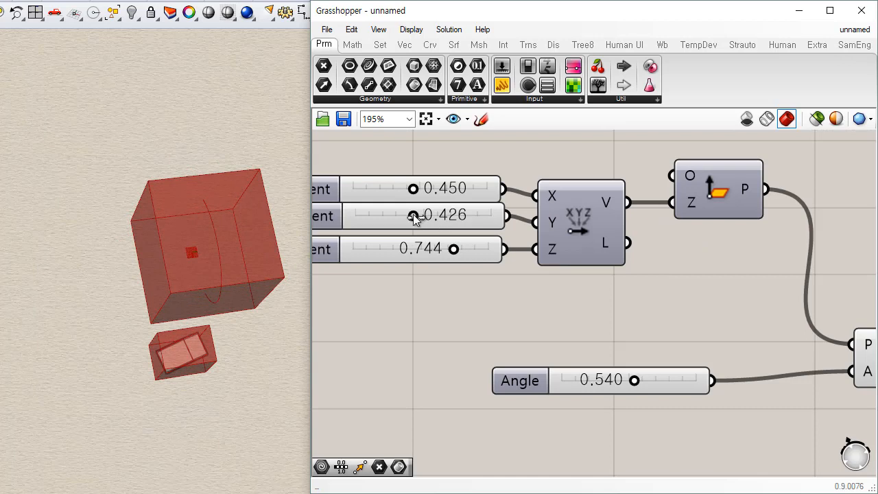
left_click_drag(414, 216, 393, 215)
left_click_drag(414, 188, 437, 188)
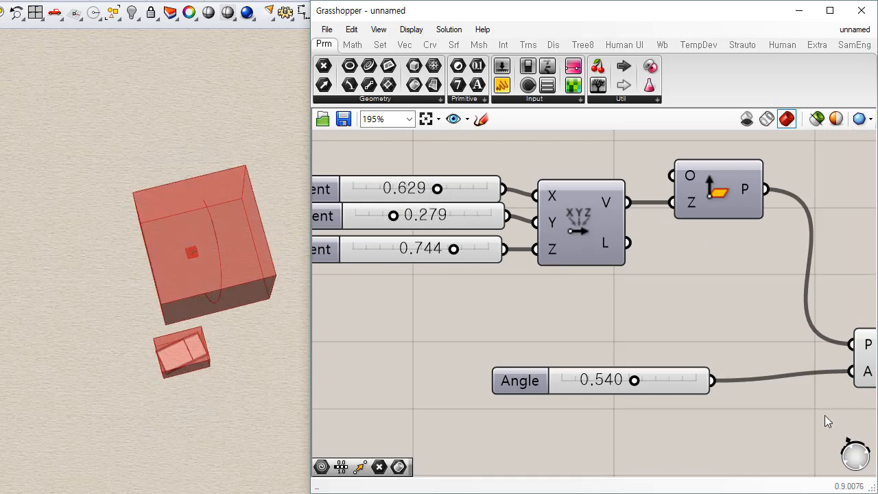
mouse_move(635, 380)
left_mouse_down()
mouse_move(686, 382)
mouse_move(638, 384)
left_mouse_up()
right_click_drag(736, 297, 589, 304)
scroll(589, 304, "down", 3)
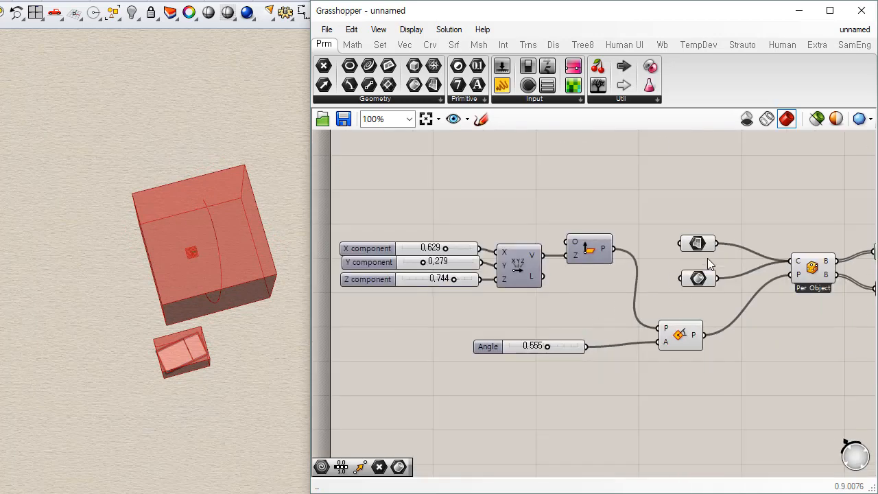
Review the list of available Surface primitive components.
right_click_drag(707, 258, 509, 246)
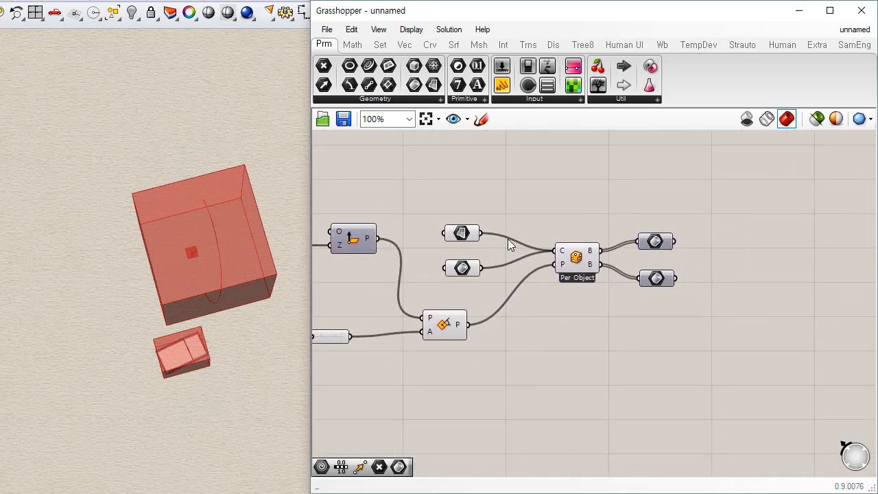
left_click(454, 45)
left_click(554, 99)
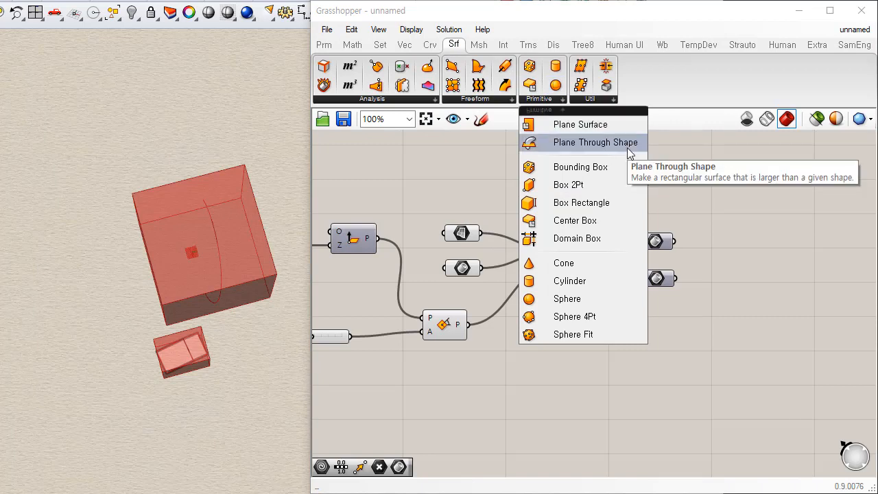
left_click(551, 354)
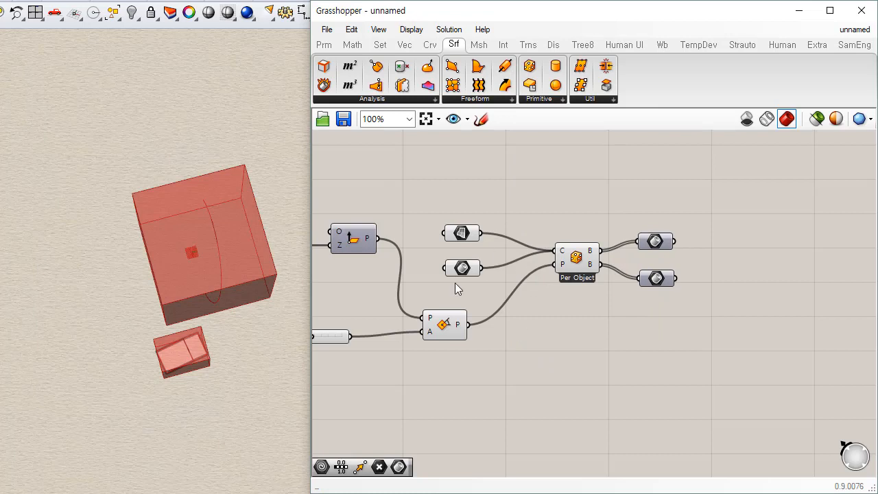
Tidy the Bounding Box group by stacking its two input parameters and its two output Brep parameters closer together.
scroll(577, 206, "up", 5)
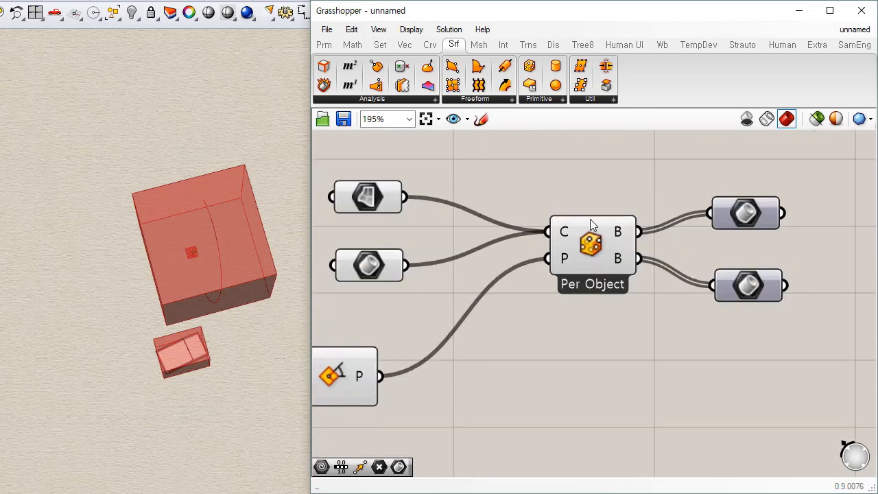
right_click_drag(492, 319, 515, 315)
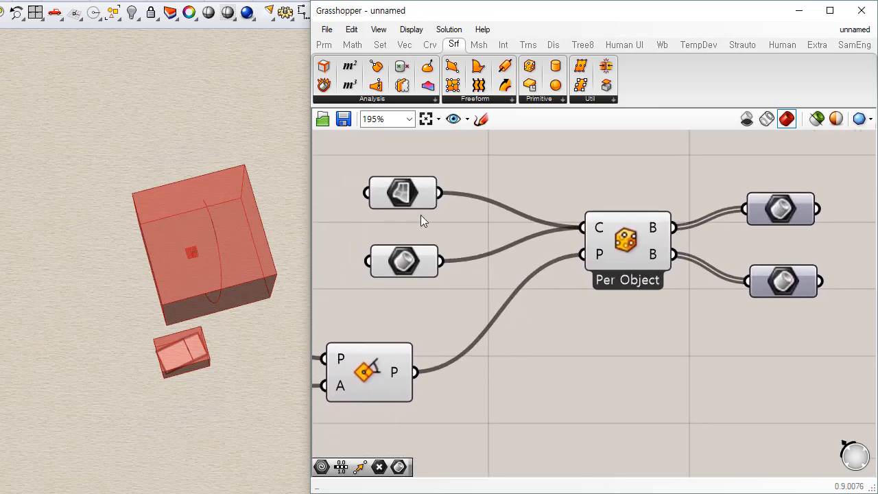
left_click(413, 196)
left_click_drag(413, 197, 413, 223)
left_click_drag(455, 190, 409, 292)
left_click_drag(411, 247, 415, 226)
left_click(726, 243)
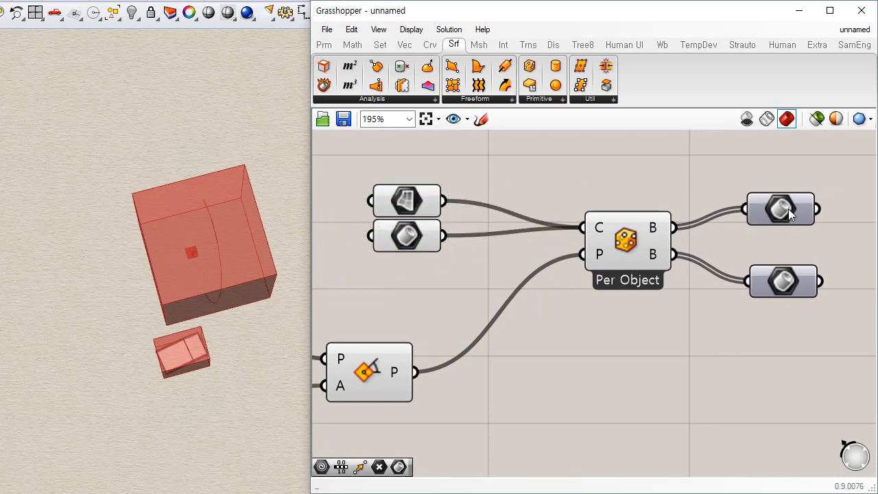
left_click_drag(788, 209, 789, 219)
left_click_drag(785, 284, 786, 267)
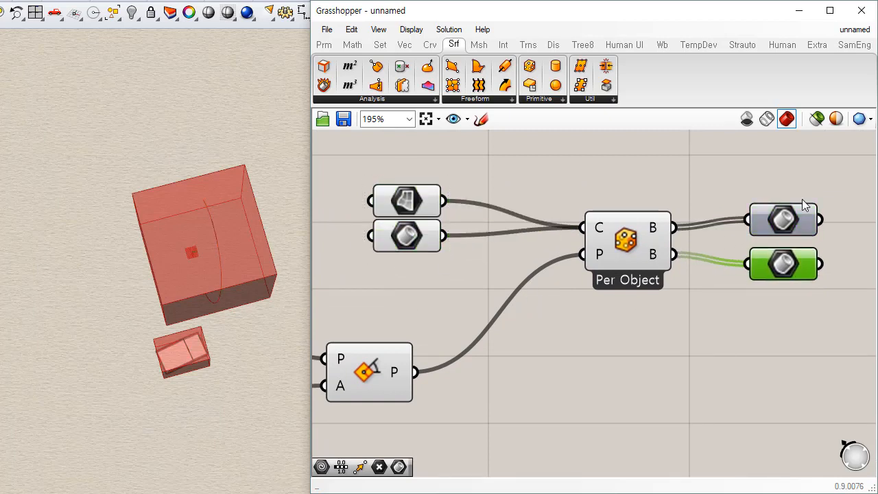
Turn on the preview of both output Brep parameters.
right_click_drag(614, 300, 456, 347)
left_click_drag(689, 227, 594, 397)
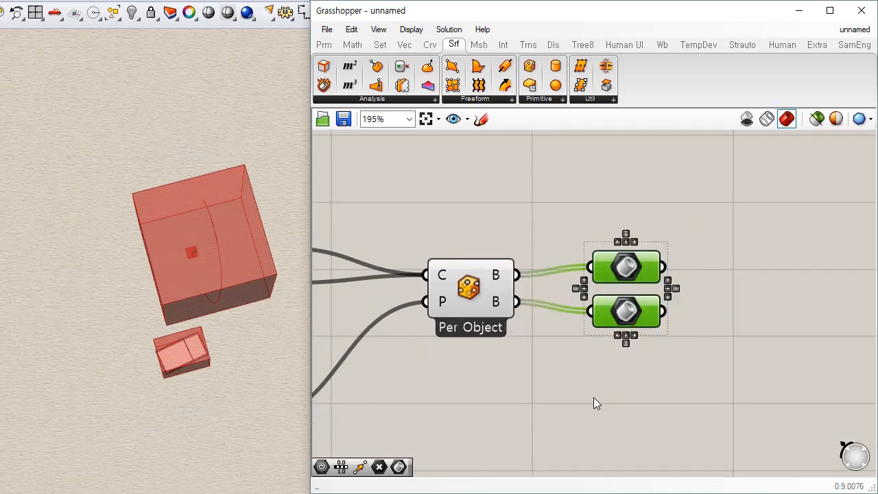
left_click(566, 420)
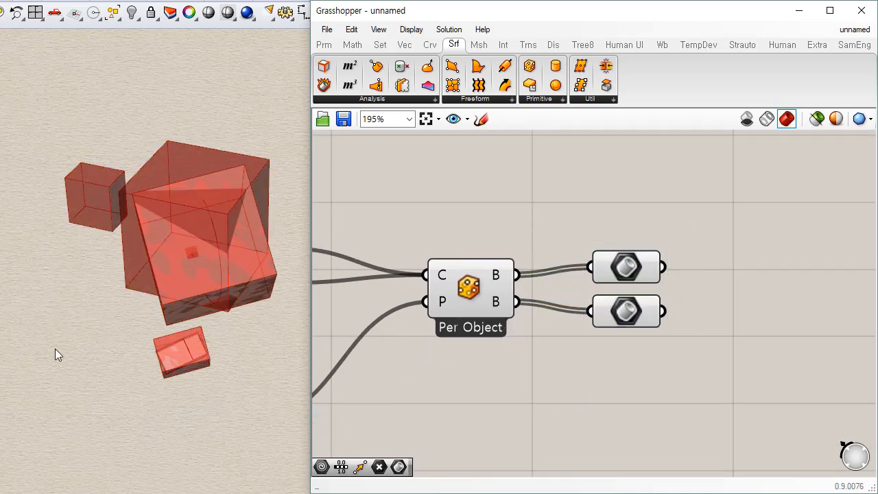
Highlight the boxes from both B outputs and turn off the Bounding Box component's own preview.
right_click_drag(55, 348, 141, 376)
left_click(481, 291)
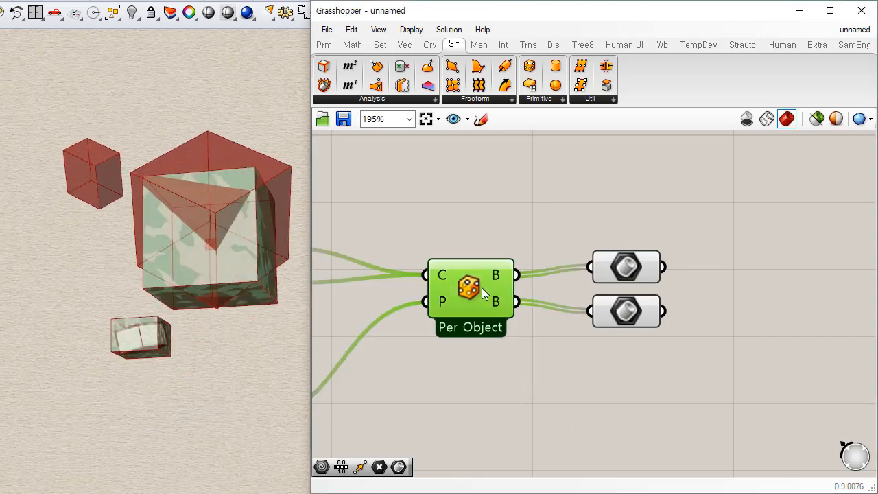
left_click(624, 313)
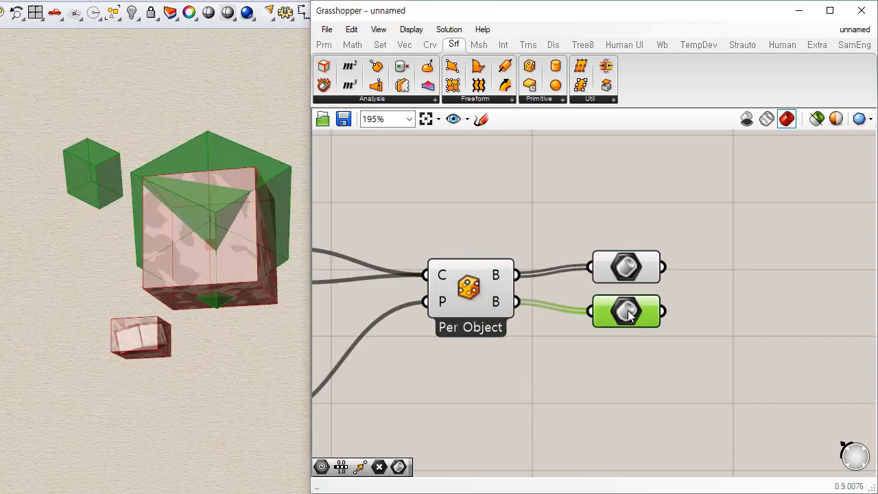
left_click(630, 271)
left_click(490, 308)
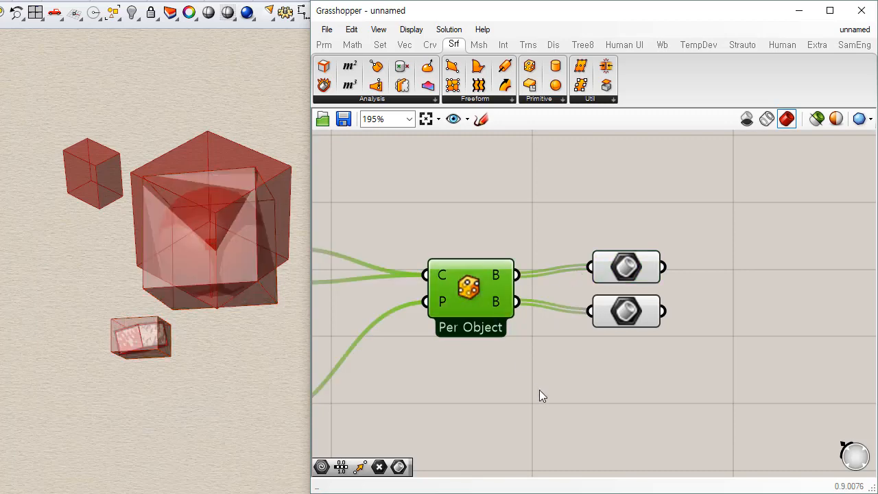
Select the output Brep parameters in turn and compare their boxes around the sphere and tilted box.
left_click(615, 289)
left_click(628, 269)
right_click_drag(274, 343, 241, 320)
right_click_drag(474, 366, 627, 318)
scroll(627, 318, "down", 3)
left_click(707, 294)
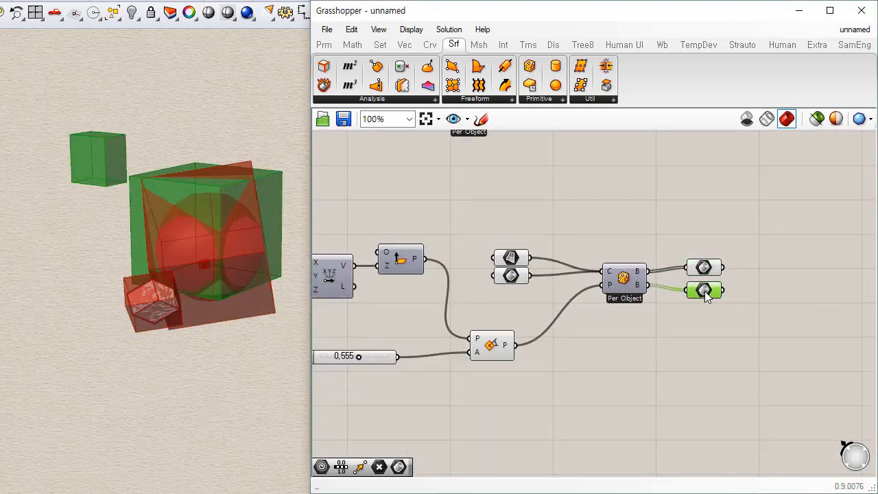
Switch the Bounding Box component to Union Box mode so that one box encloses both the sphere and the tilted box.
left_click(627, 379)
right_click_drag(627, 379, 794, 348)
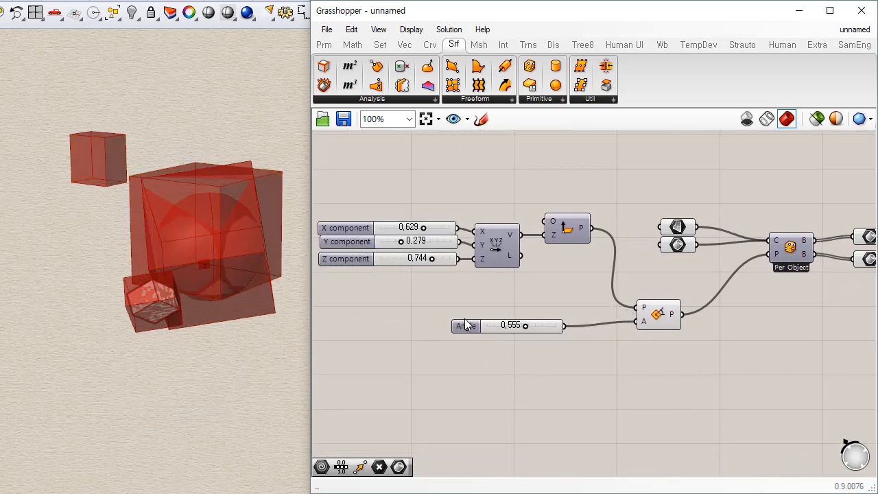
right_click(792, 249)
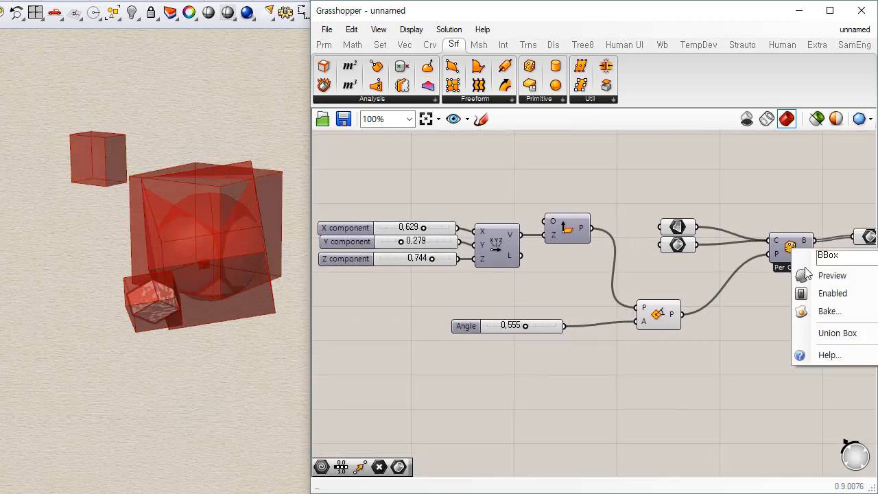
left_click(834, 333)
right_click_drag(196, 294, 174, 325)
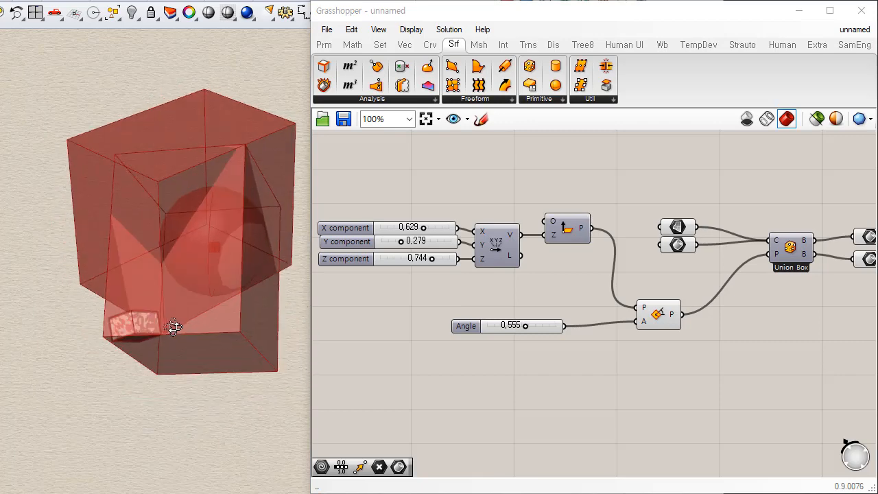
Highlight the first output's union box and read the descriptions of both B outputs on the Bounding Box component.
right_click_drag(379, 322, 329, 294)
scroll(430, 287, "up", 4)
left_click_drag(405, 283, 364, 280)
right_click_drag(206, 267, 143, 150)
right_click_drag(667, 233, 468, 351)
right_click_drag(711, 287, 493, 302)
mouse_move(532, 253)
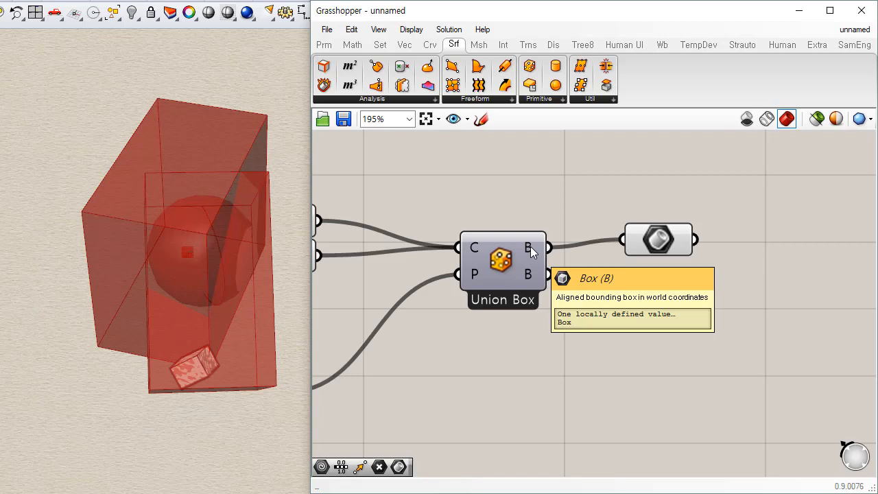
left_click(658, 242)
mouse_move(532, 249)
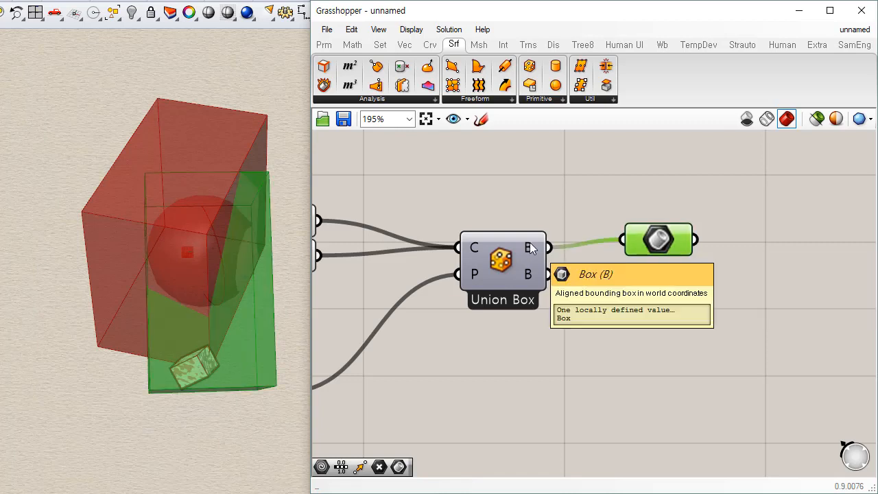
mouse_move(533, 275)
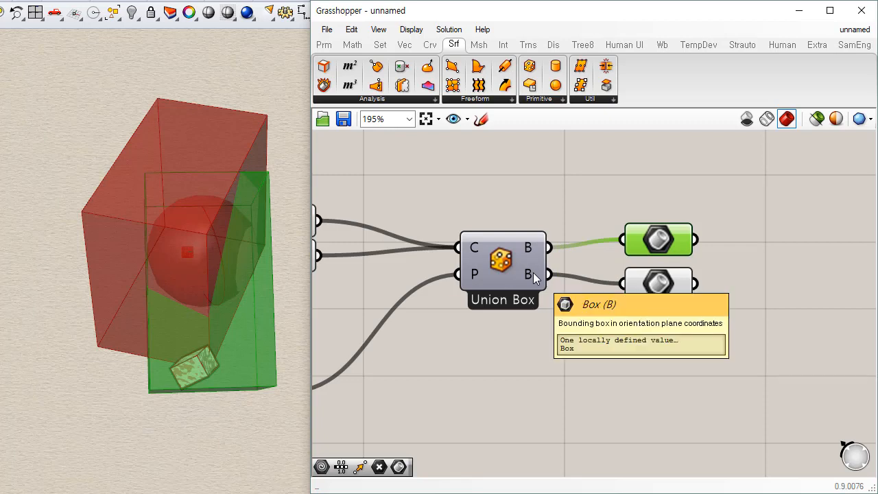
Select the two output Brep parameters alternately to compare the world-aligned and plane-oriented union boxes, and clear the selection.
left_click(659, 287)
left_click(658, 236)
left_click(660, 284)
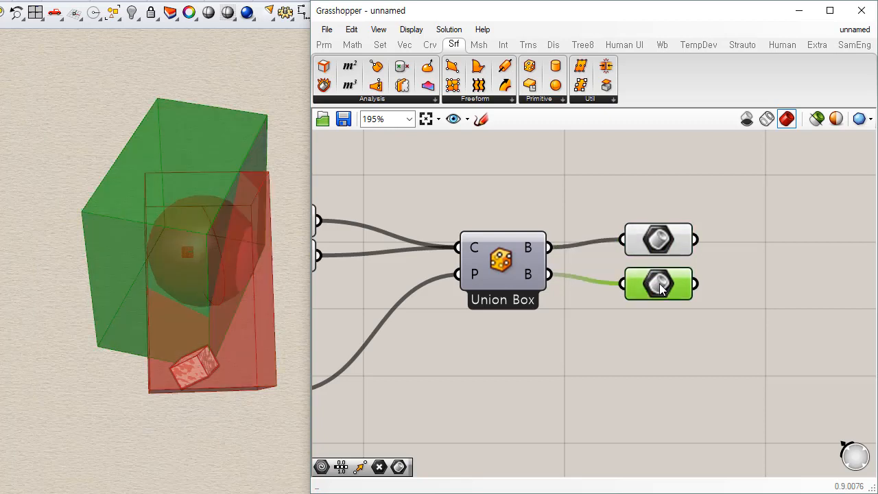
left_click(657, 241)
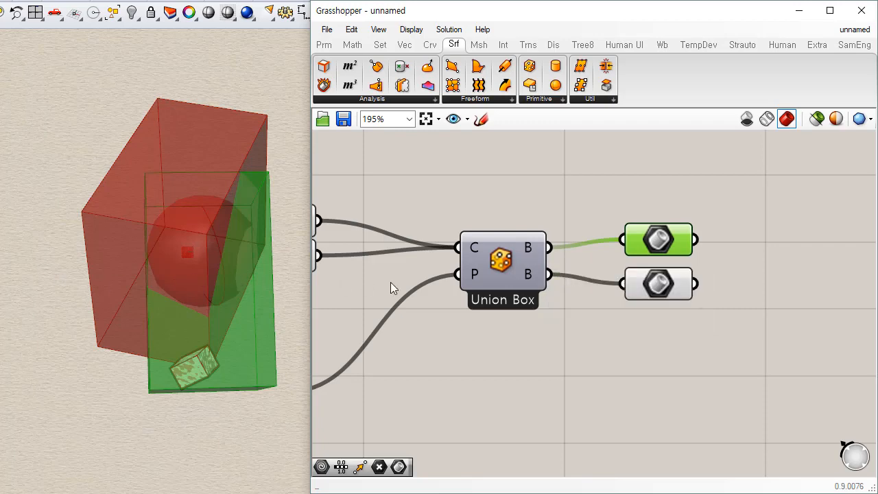
left_click(571, 318)
right_click_drag(223, 415, 137, 363)
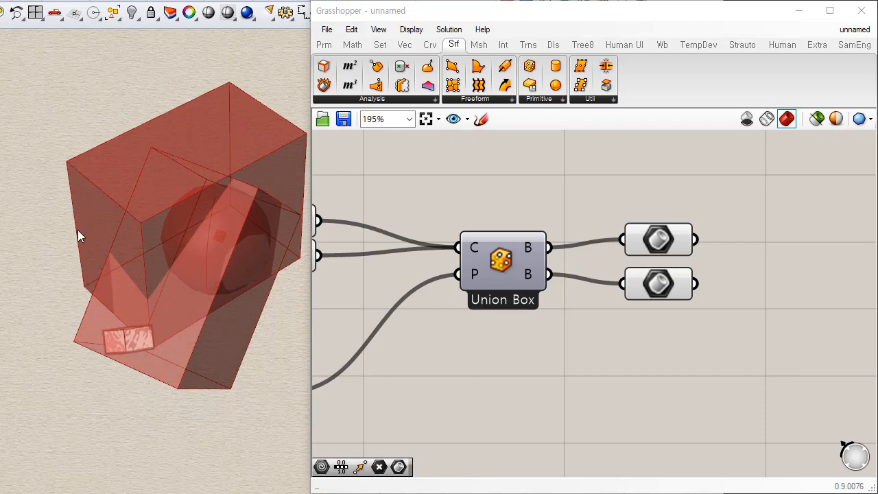
Return the Bounding Box component to Per Object mode by disabling its Union Box option.
right_click_drag(604, 314, 684, 312)
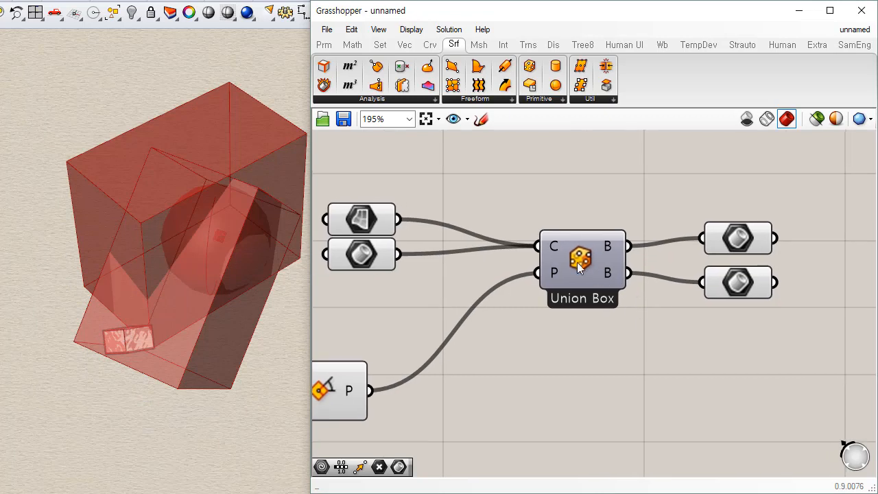
right_click(578, 259)
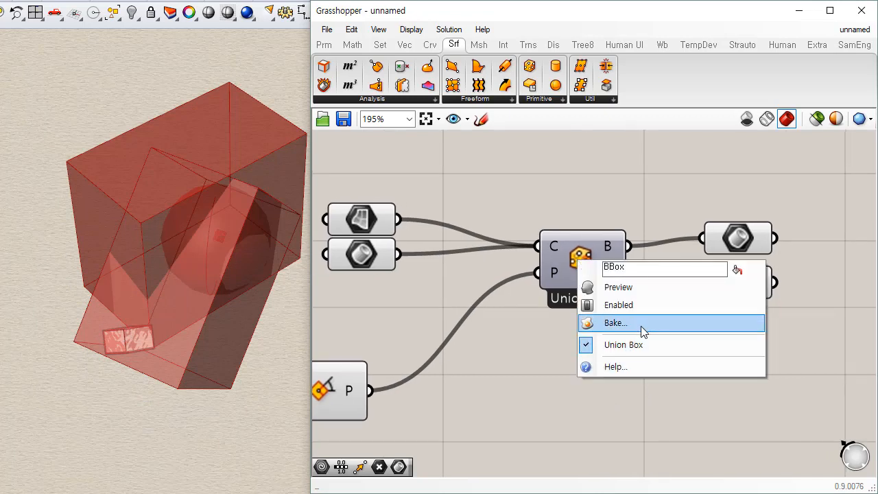
left_click(624, 345)
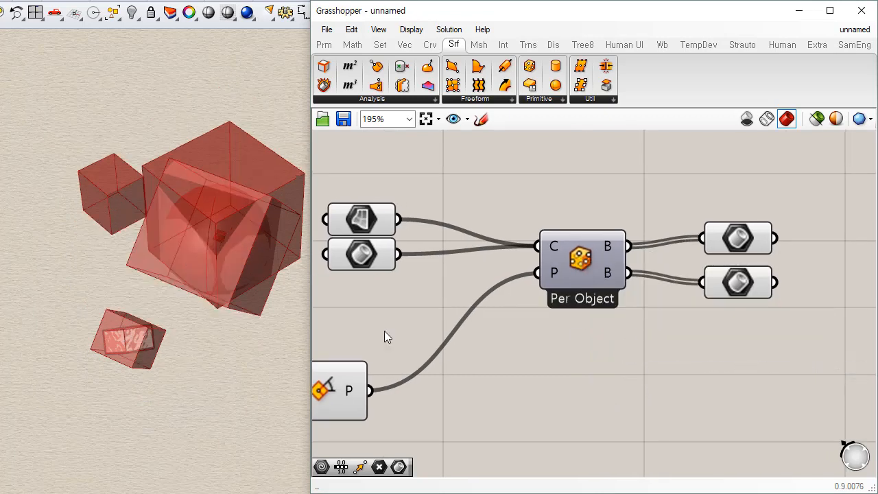
Highlight the second output's per-object boxes, examine them against the first output's boxes from several angles, and clear the selection.
right_click_drag(302, 384, 248, 173)
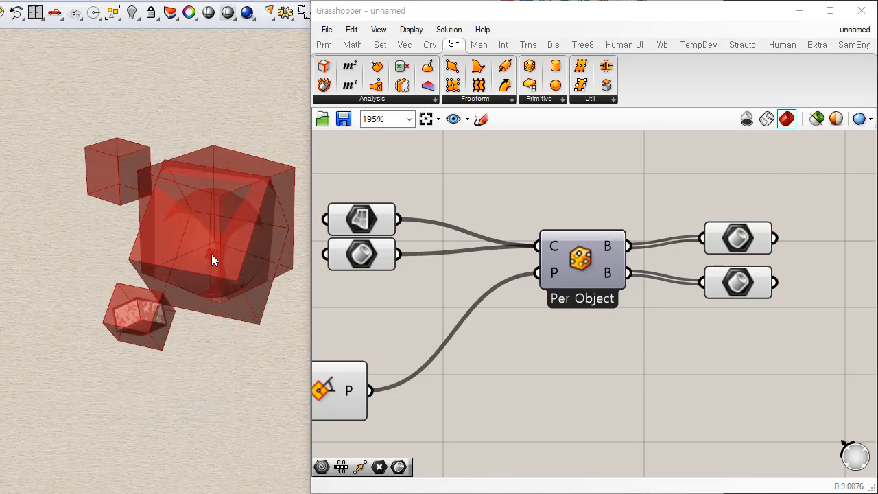
left_click(755, 282)
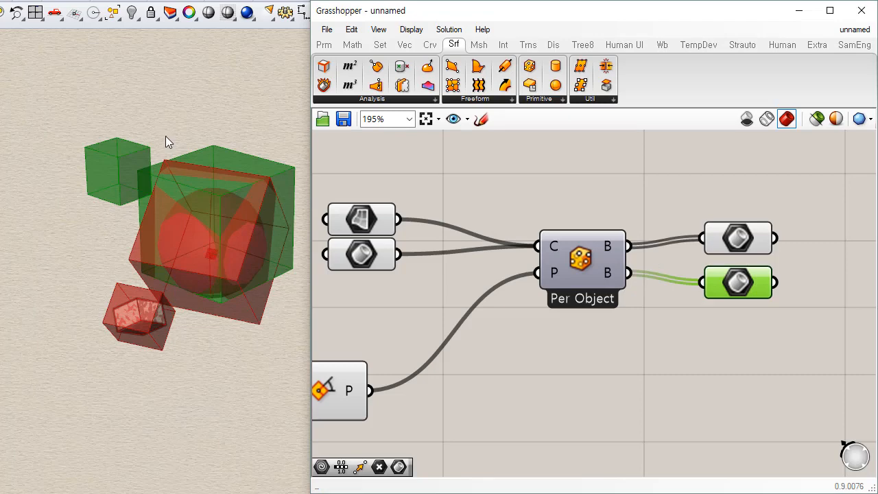
right_click_drag(247, 170, 53, 314)
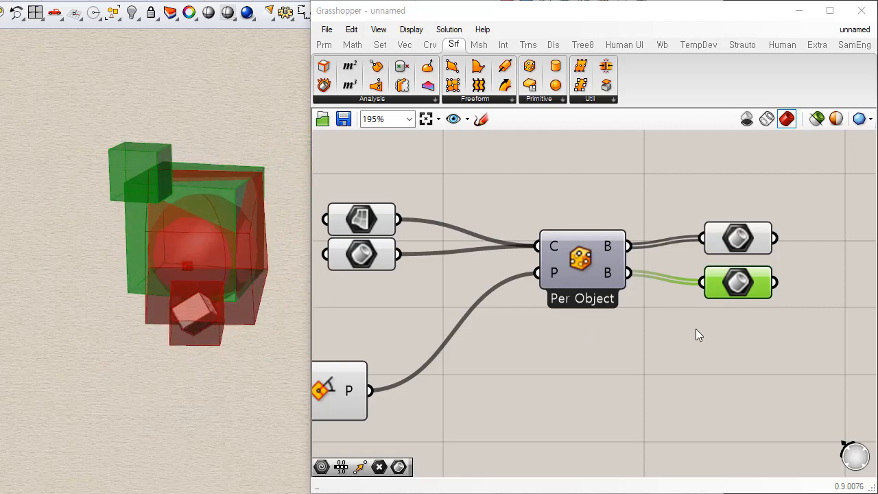
mouse_move(752, 291)
right_click_drag(197, 255, 176, 279, "shift")
scroll(168, 194, "up", 2)
right_click_drag(248, 260, 255, 426)
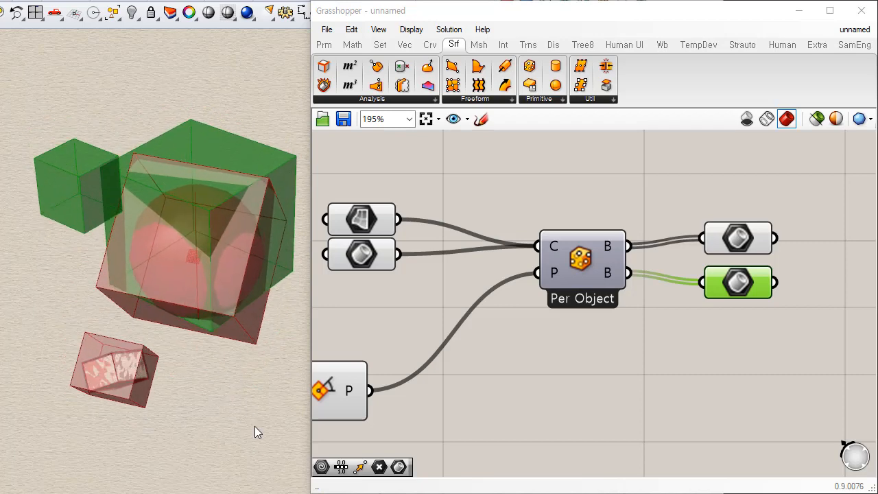
left_click(769, 440)
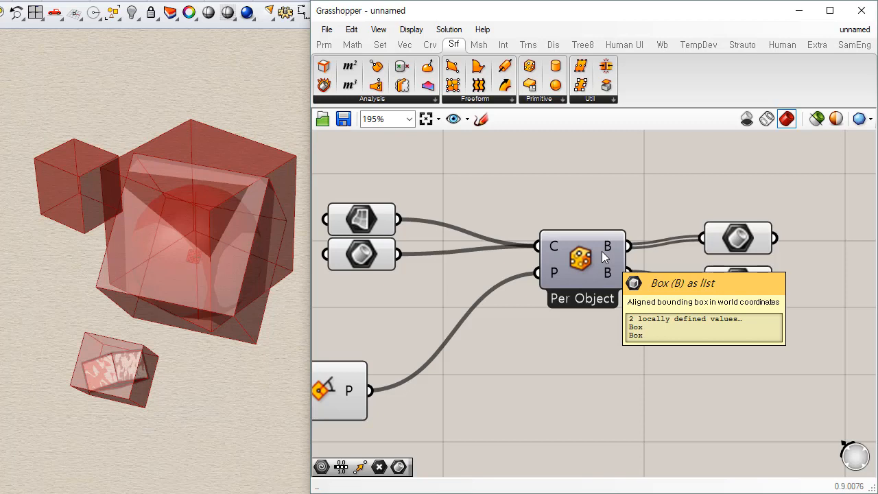
Open the full list of surface Primitive components.
left_click(552, 100)
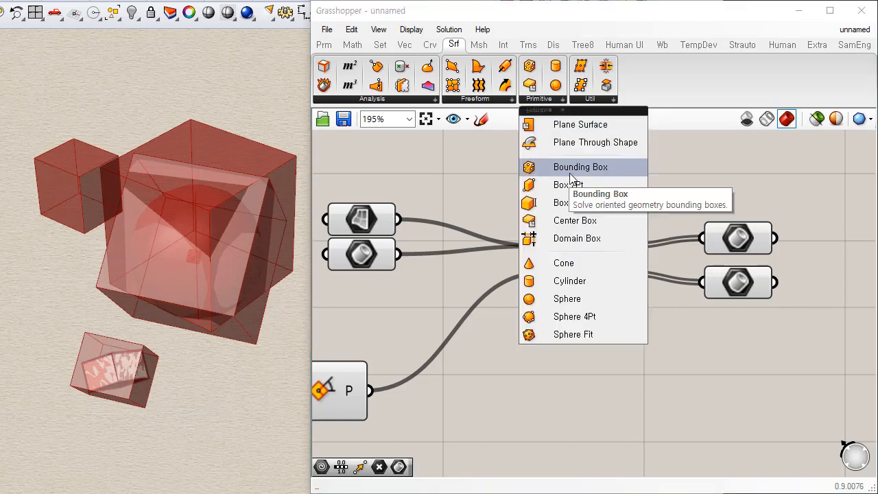